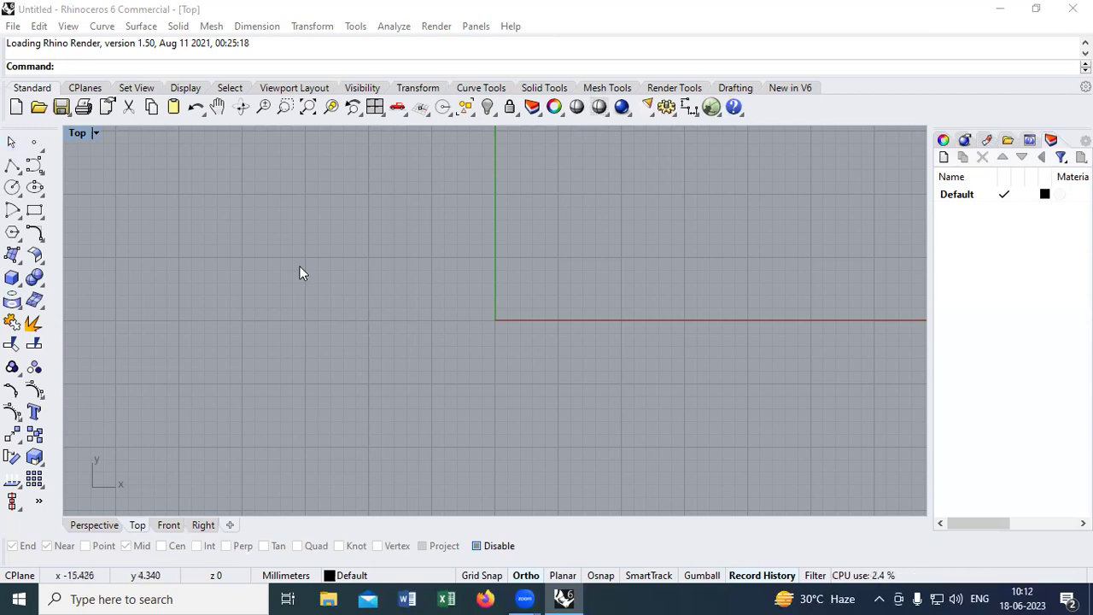
# Detach the Point toolbar and place two single points left of the green Y axis, one above and one below the X axis
pyautogui.click(37, 143)
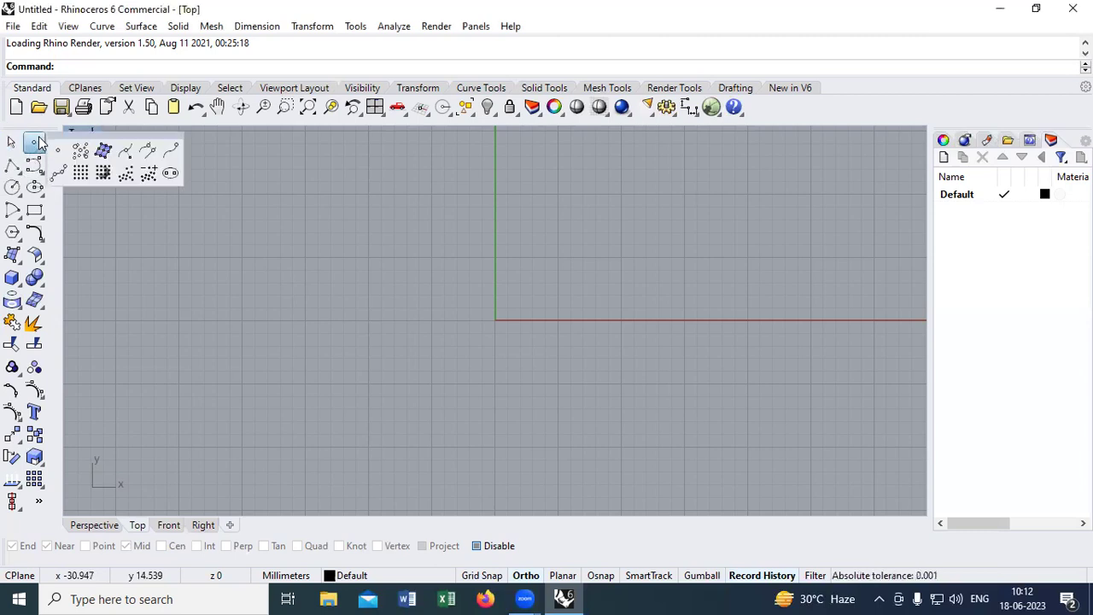
pyautogui.moveTo(108, 129); pyautogui.dragTo(152, 168)
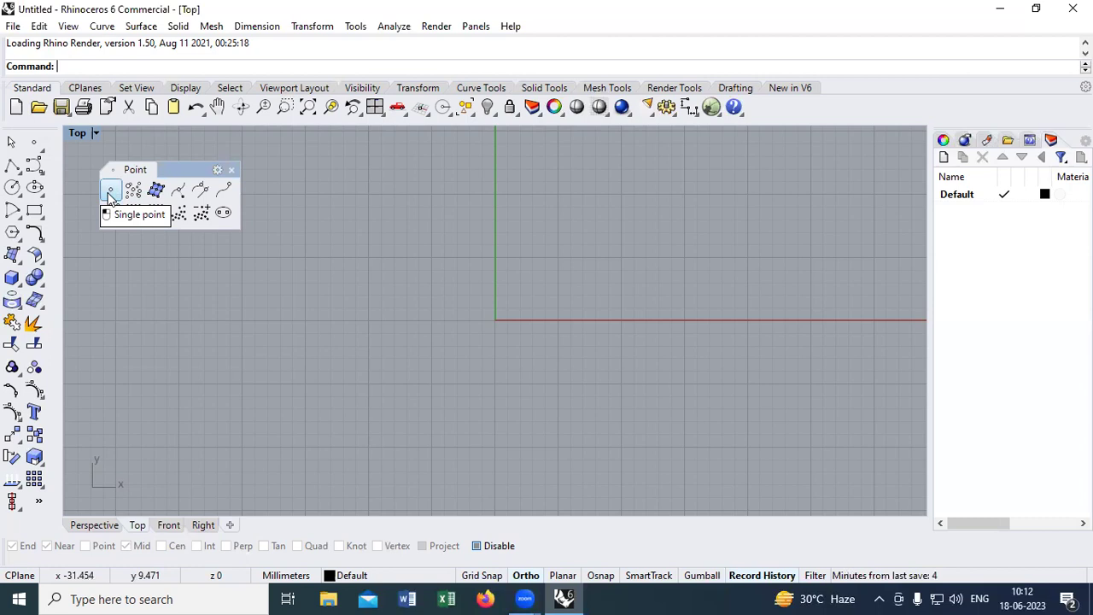
pyautogui.click(109, 193)
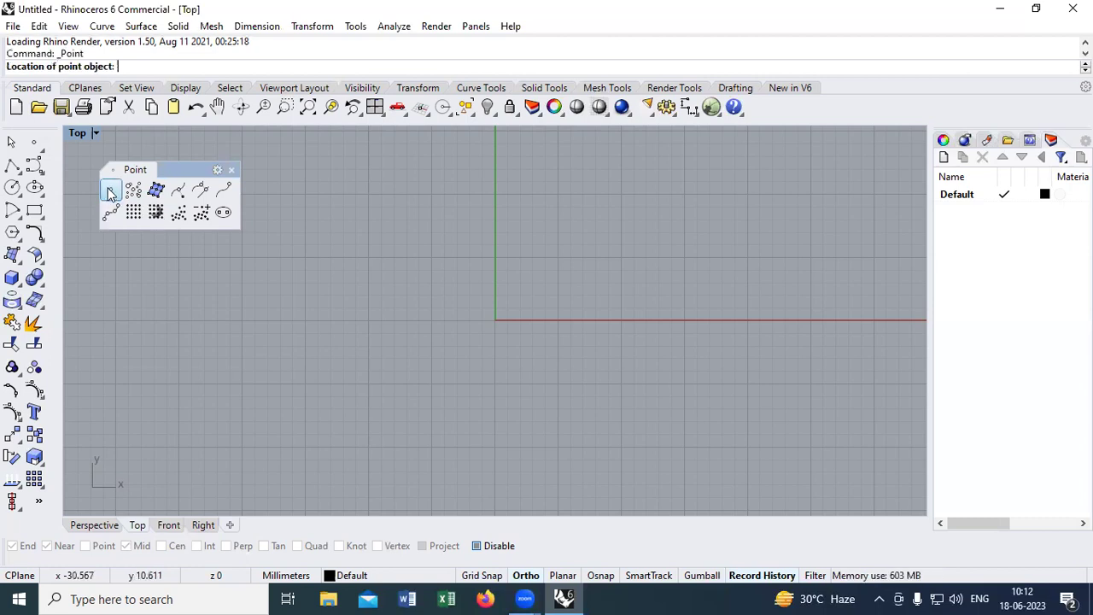
pyautogui.click(404, 266)
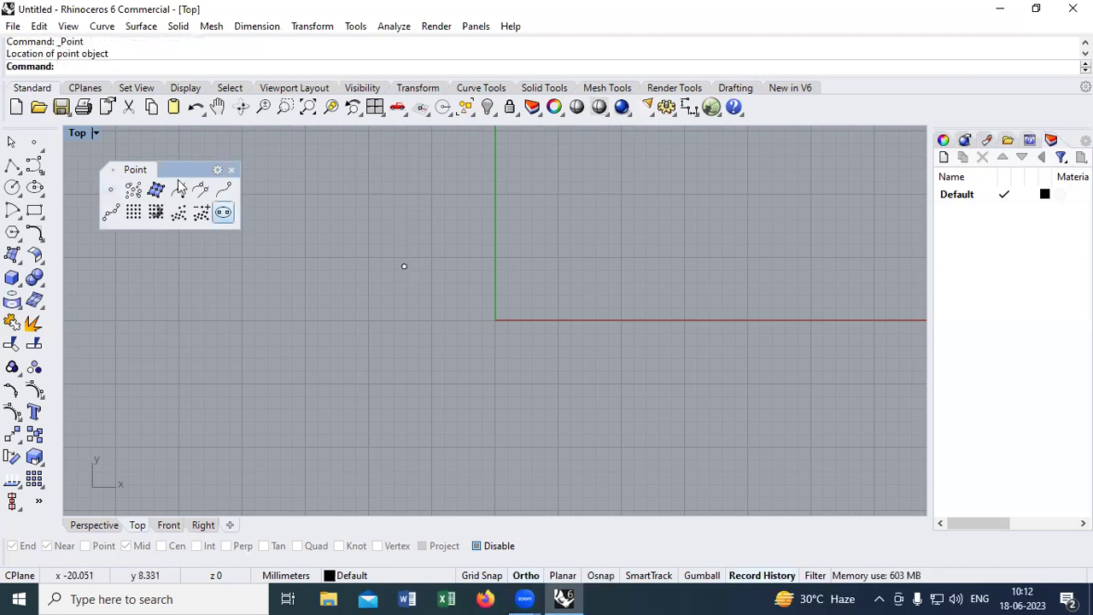
pyautogui.click(109, 193)
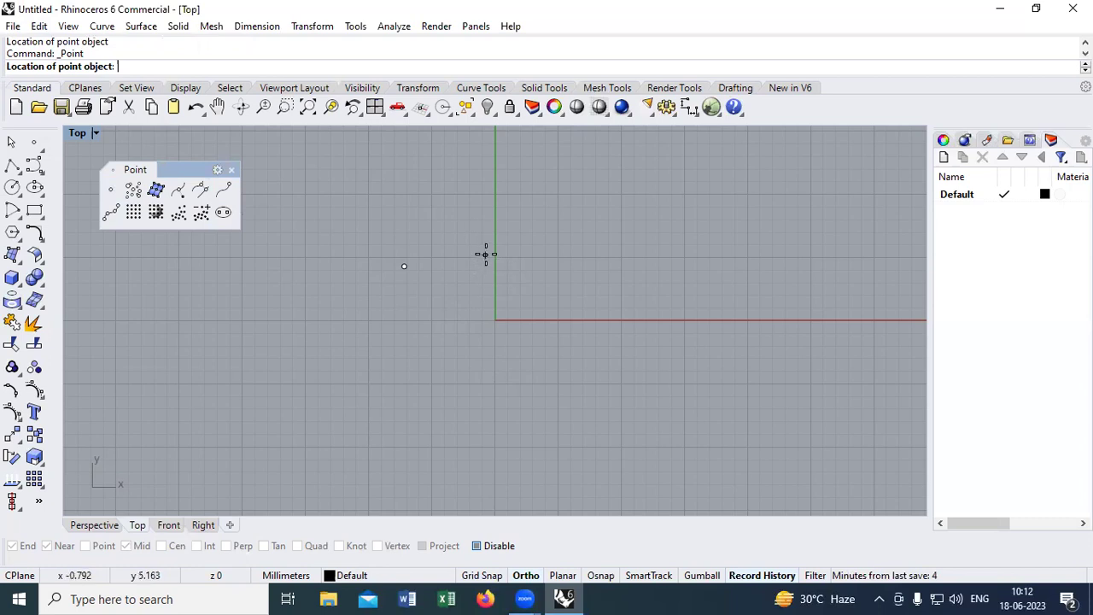
pyautogui.click(432, 430)
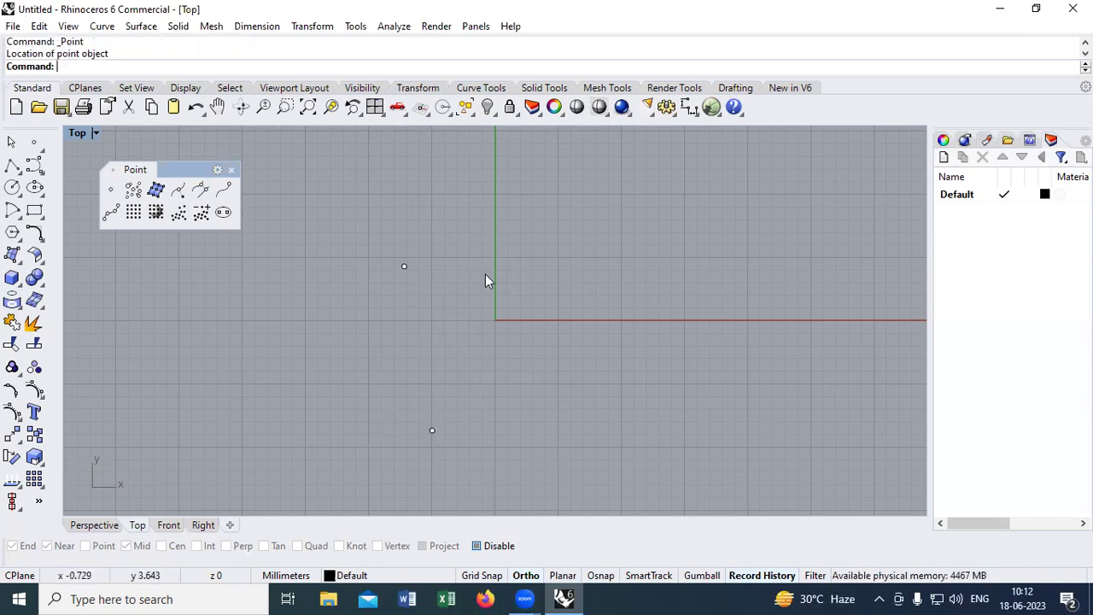
pyautogui.rightClick(460, 289)
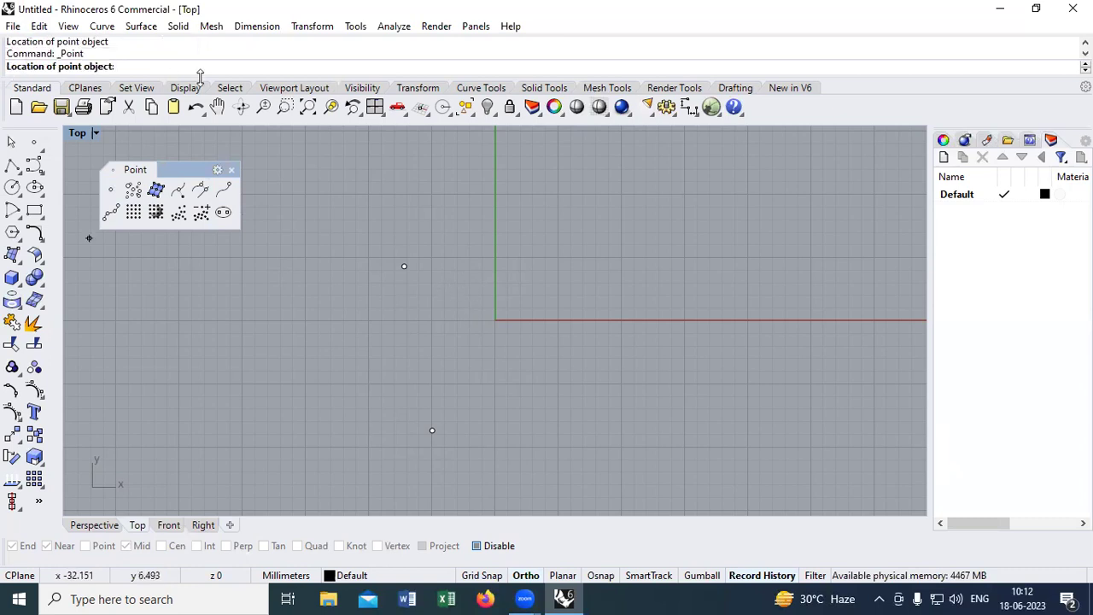
pyautogui.press('Escape')
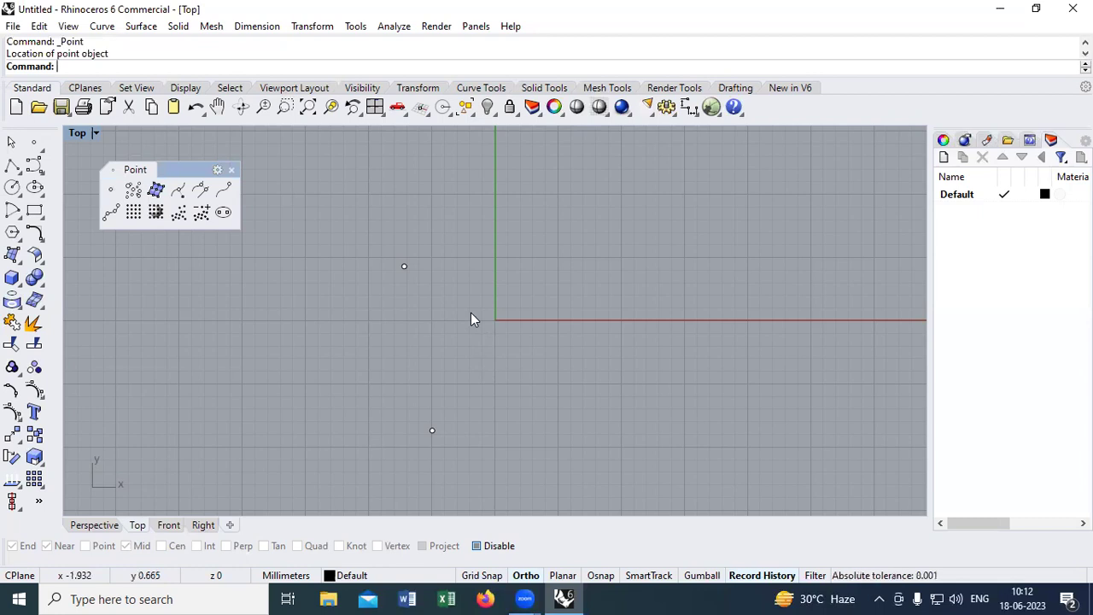
# Use Multiple Points to place three points above the X axis, two left of the Y axis and one just right of it
pyautogui.click(135, 193)
pyautogui.click(428, 262)
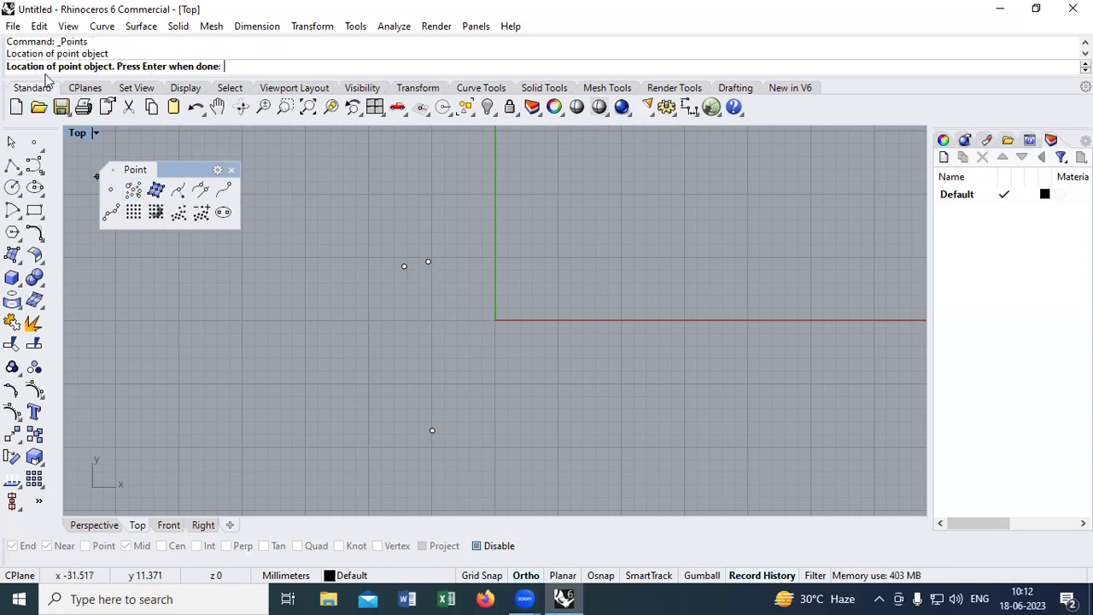
pyautogui.click(480, 238)
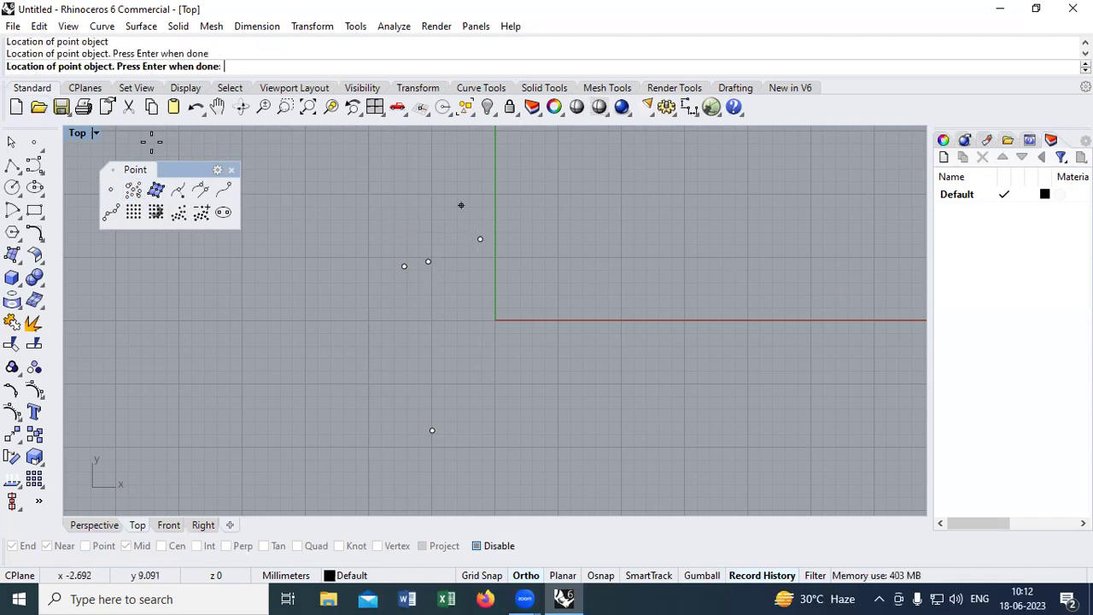
pyautogui.click(504, 238)
pyautogui.press('Return')
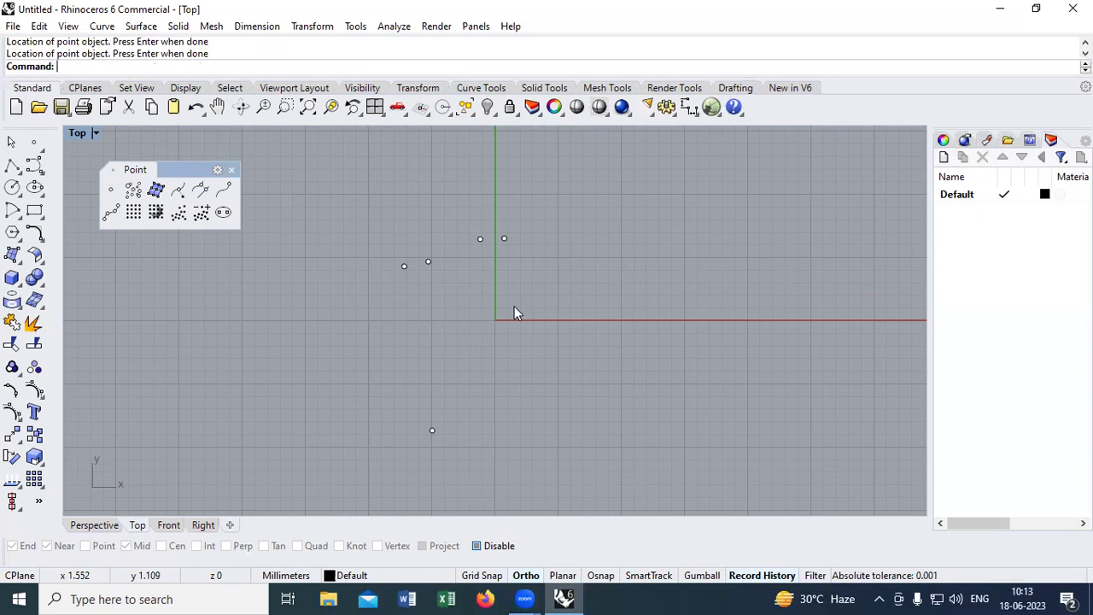
# Repeat the Points command and place four more points right of the Y axis, just above the X axis
pyautogui.press('Return')
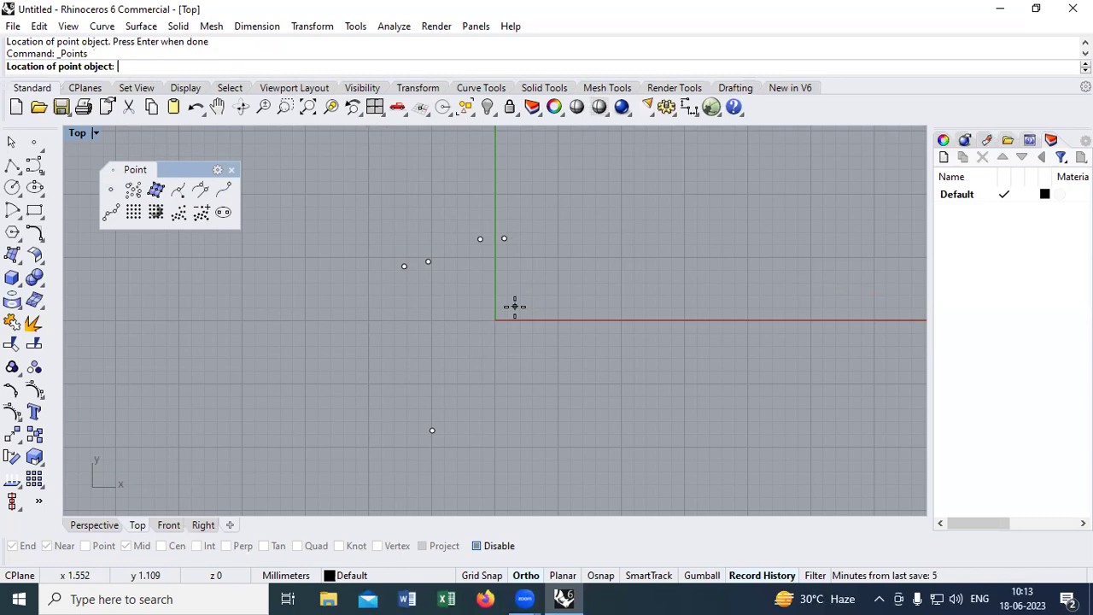
pyautogui.click(504, 289)
pyautogui.click(552, 302)
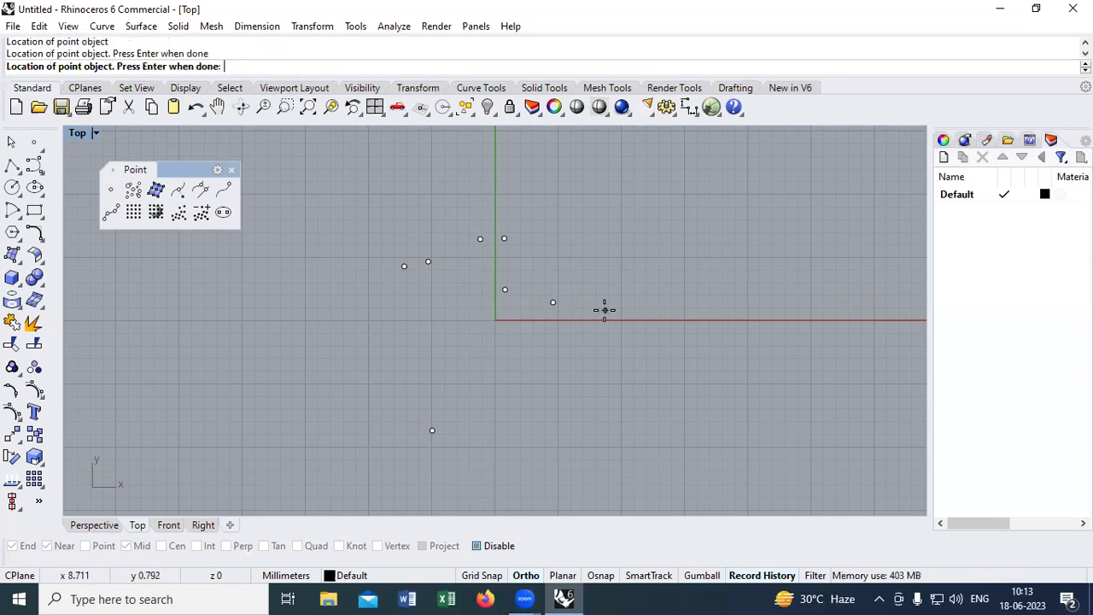
pyautogui.click(605, 310)
pyautogui.click(618, 310)
pyautogui.press('Return')
# Select all points in the drawing and delete them
pyautogui.hotkey('ctrl', 'a')
pyautogui.press('Delete')
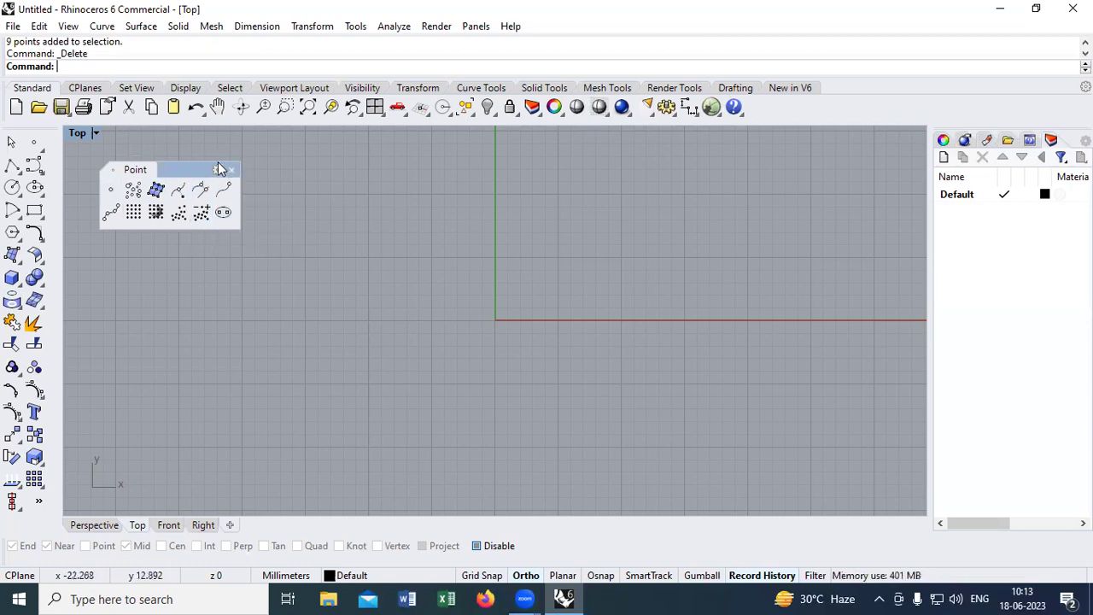
# Detach the Lines toolbar and start a single line at a point above the X axis and left of the Y axis
pyautogui.click(13, 166)
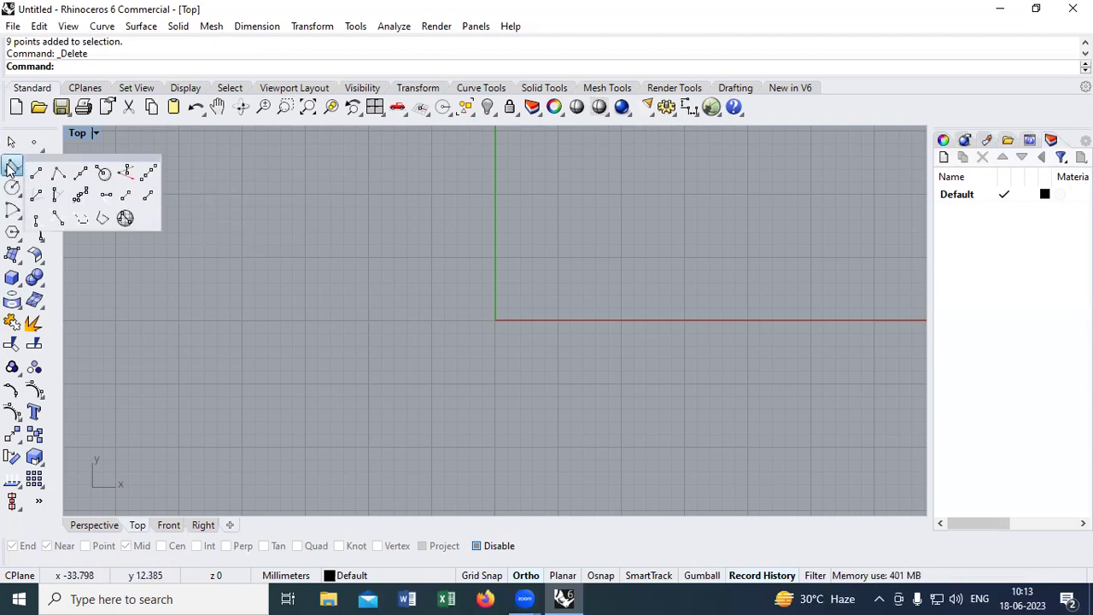
pyautogui.moveTo(51, 163); pyautogui.dragTo(143, 161)
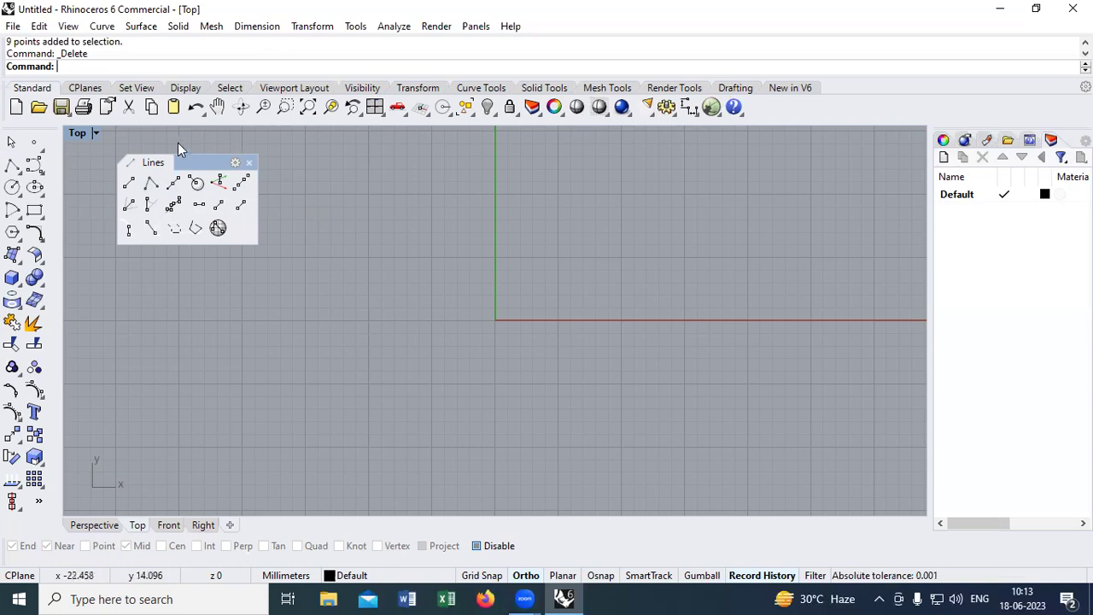
pyautogui.click(126, 185)
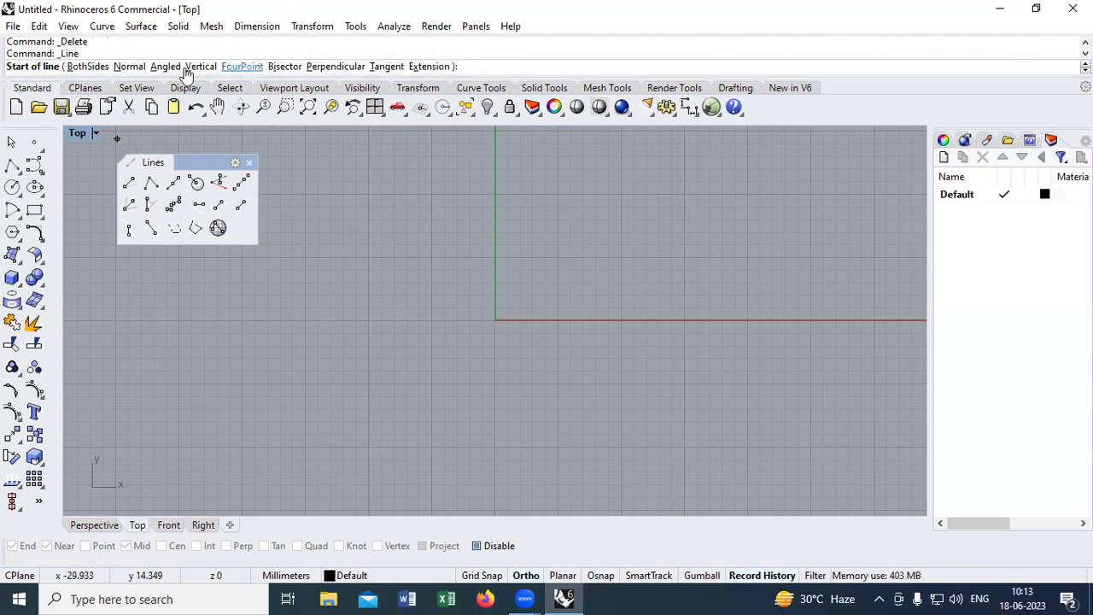
pyautogui.click(126, 181)
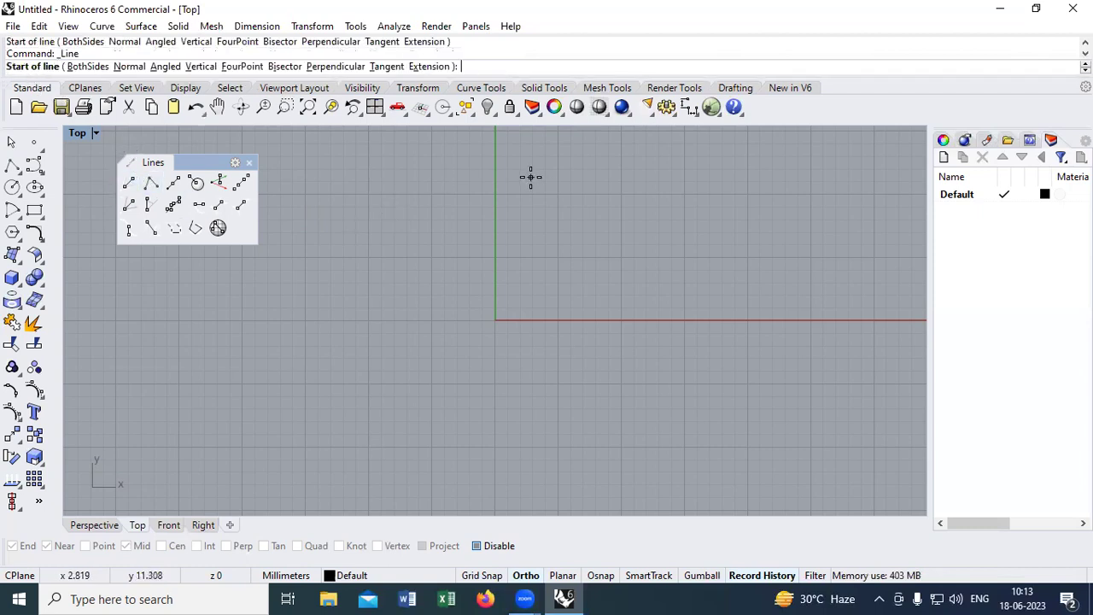
pyautogui.click(413, 207)
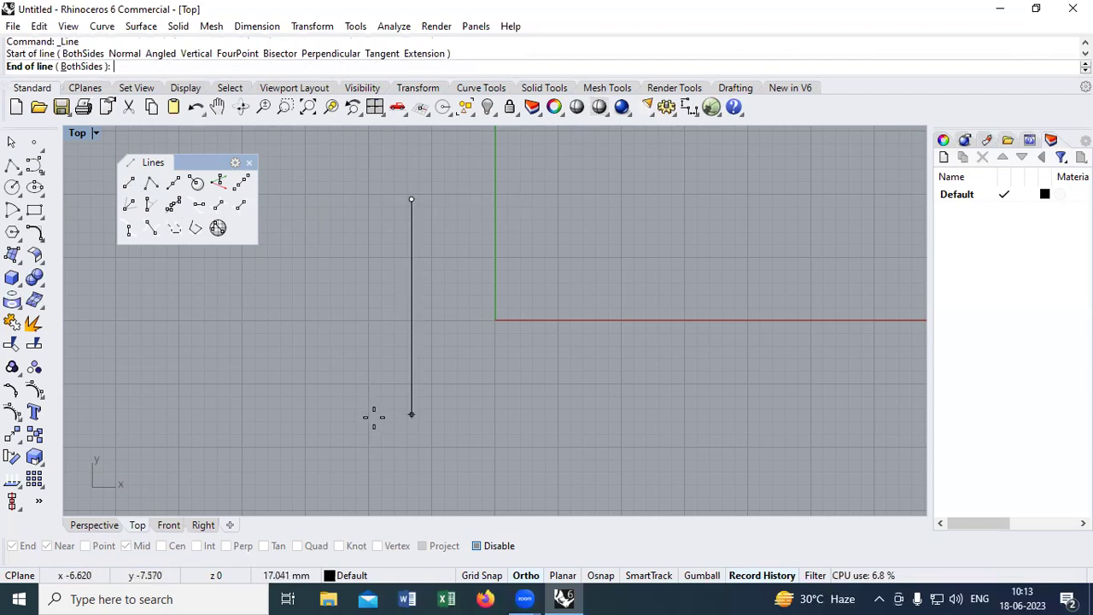
pyautogui.moveTo(779, 202); pyautogui.dragTo(722, 297, button='right')
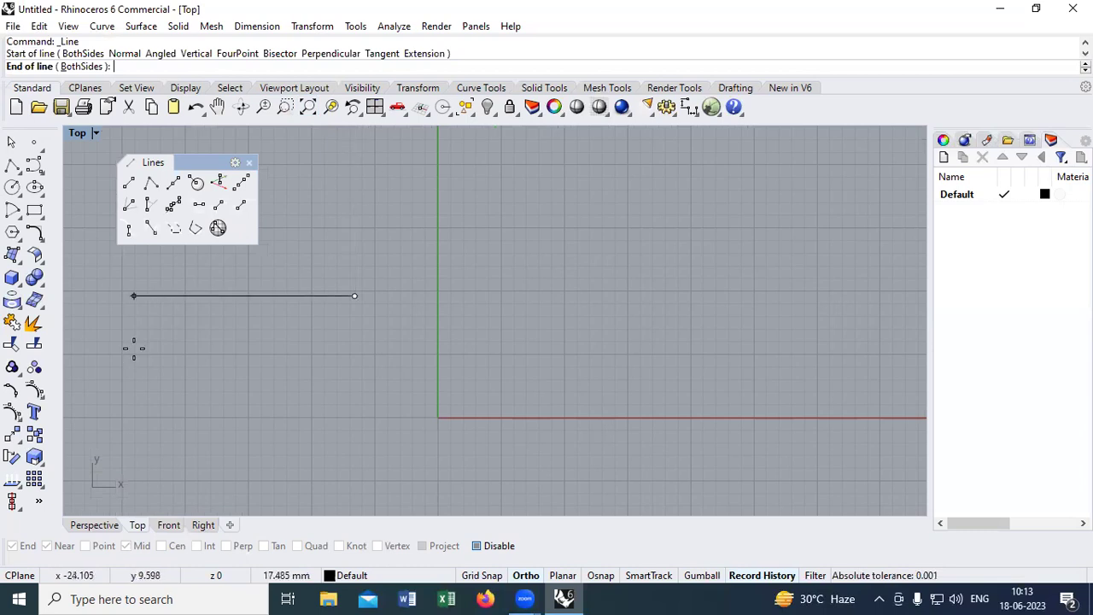
pyautogui.moveTo(184, 388); pyautogui.dragTo(269, 369, button='right')
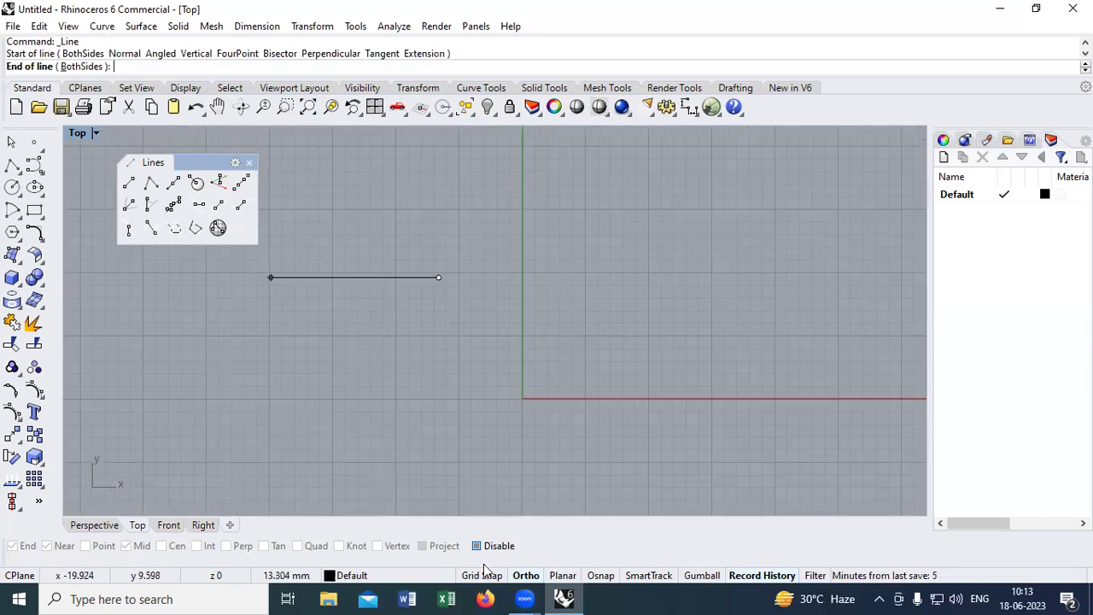
# Turn Ortho off and try Grid Snap on the line's free end, switching Grid Snap off again
pyautogui.click(525, 581)
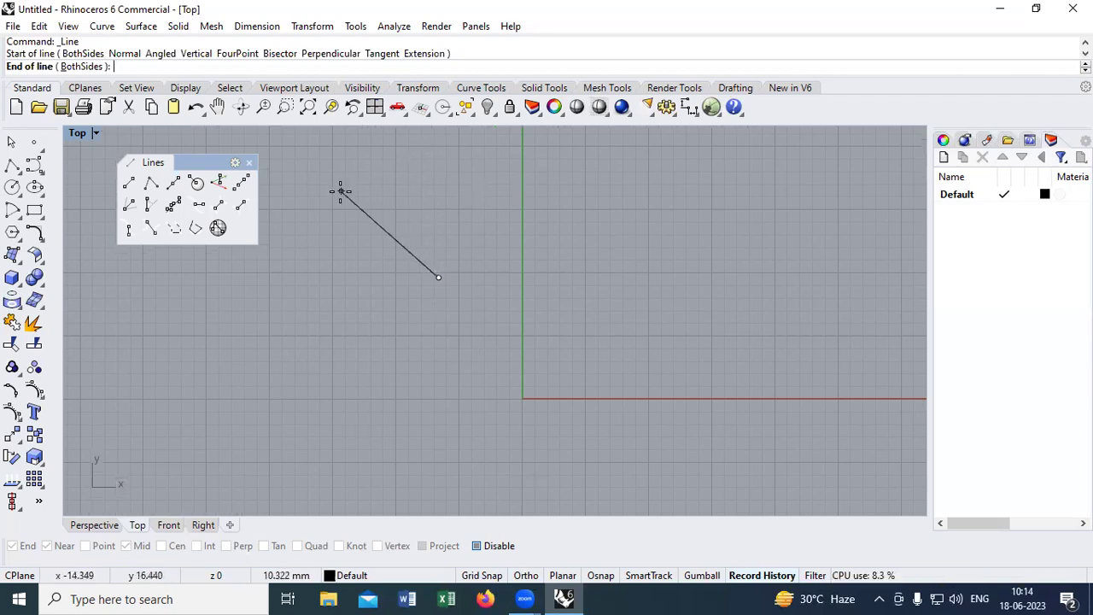
pyautogui.click(481, 576)
pyautogui.scroll(5, 370, 334)
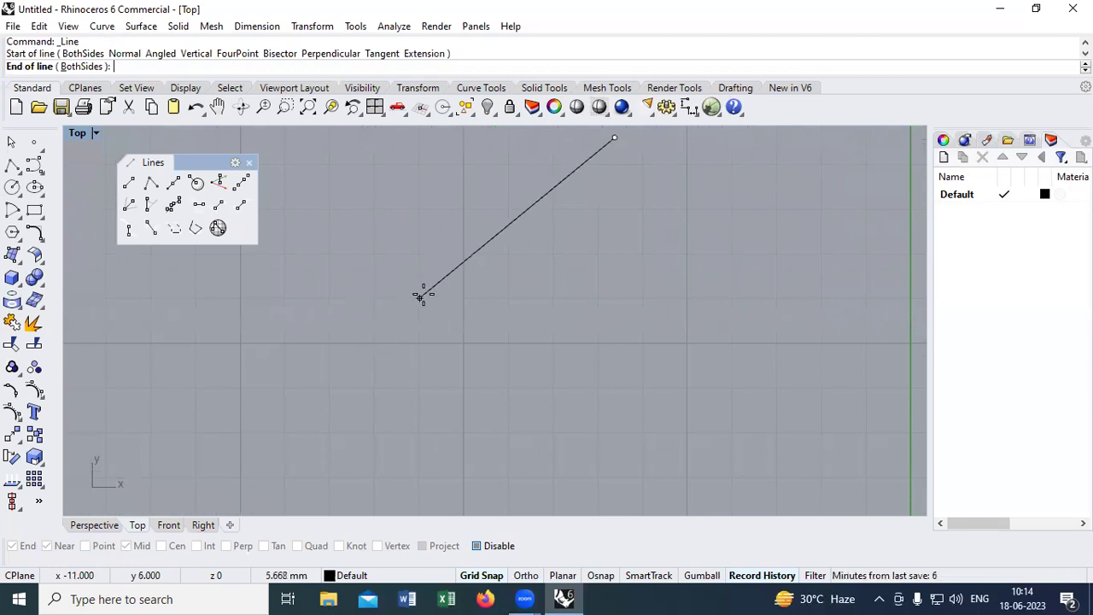
pyautogui.scroll(-4, 361, 325)
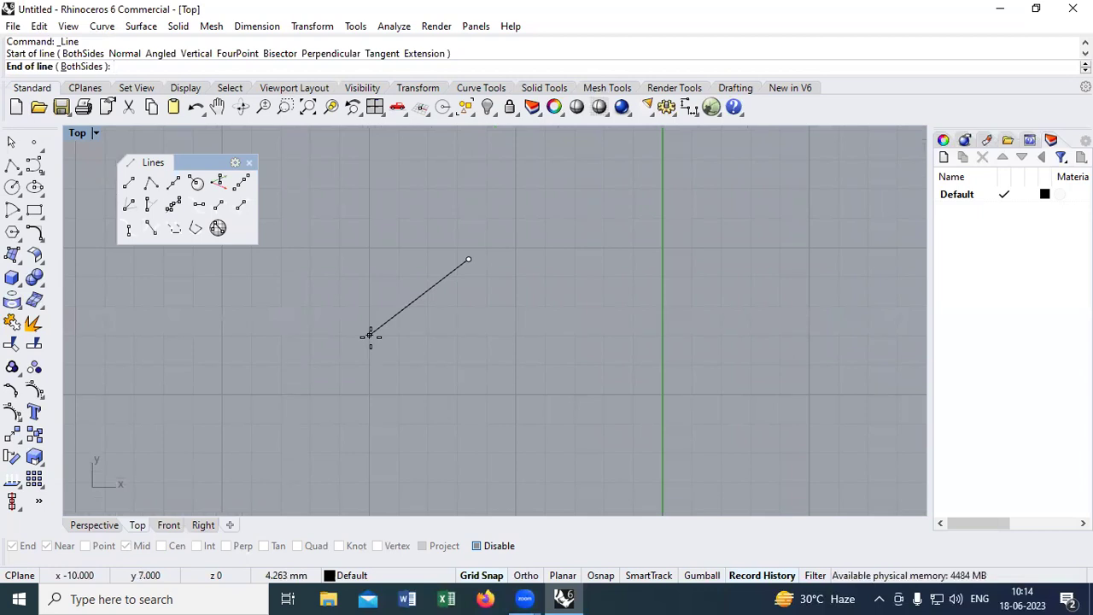
pyautogui.click(490, 577)
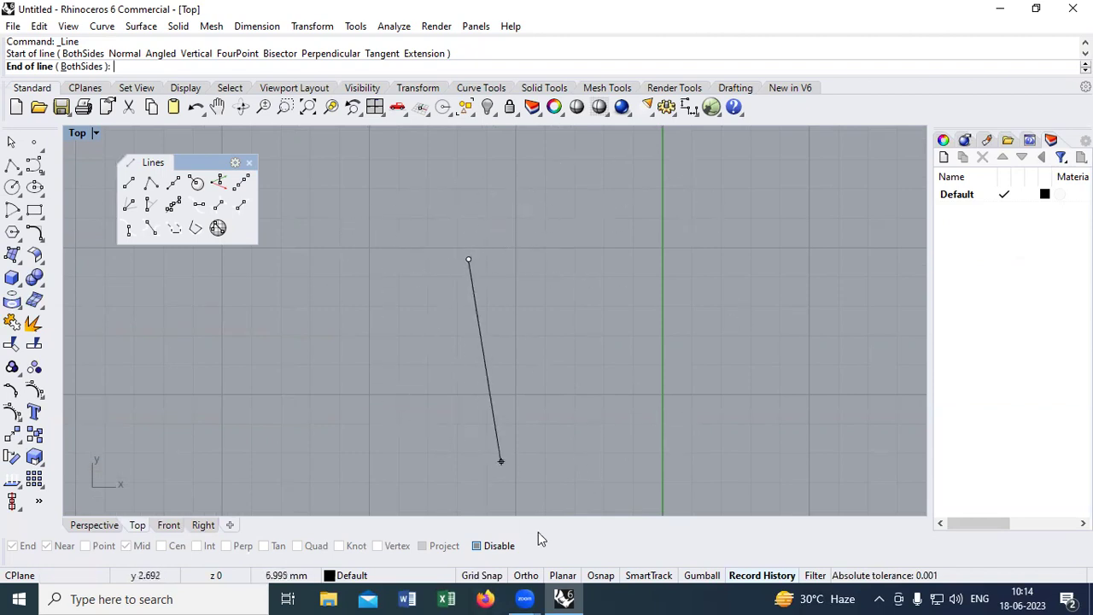
# Turn Ortho back on and end the line across the Y axis as a horizontal line about 9 mm long
pyautogui.click(526, 576)
pyautogui.scroll(-4, 410, 342)
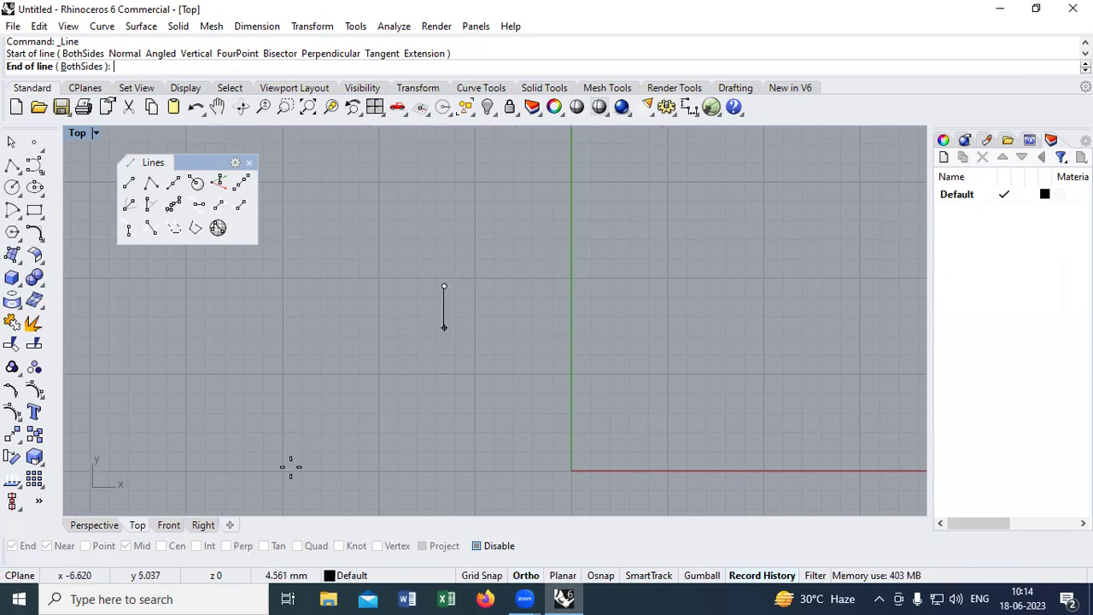
pyautogui.click(528, 576)
pyautogui.press('F8')
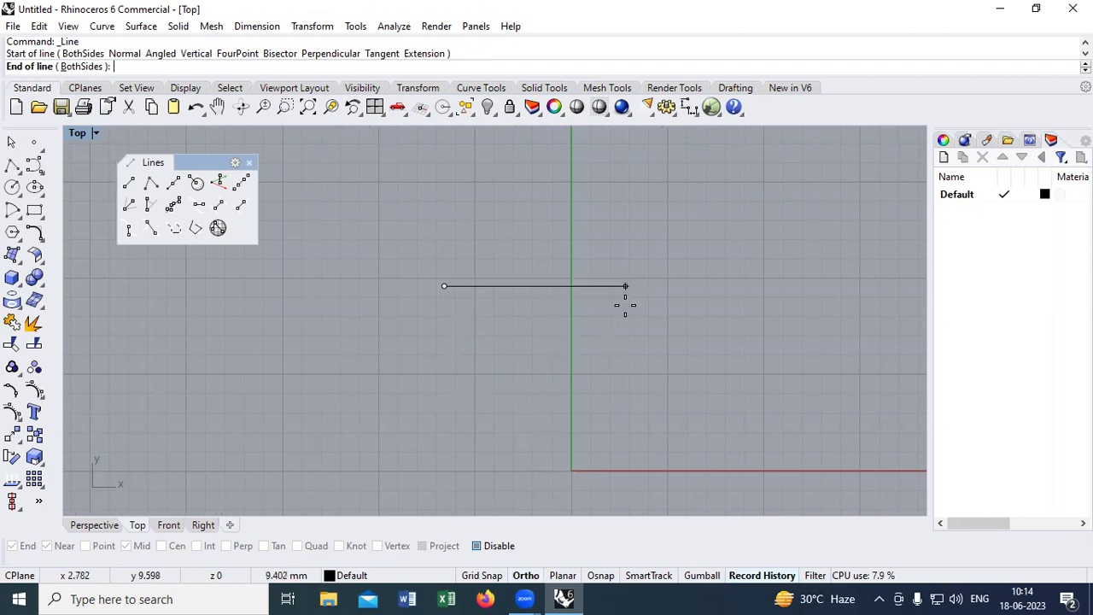
pyautogui.click(617, 283)
pyautogui.scroll(2, 493, 291)
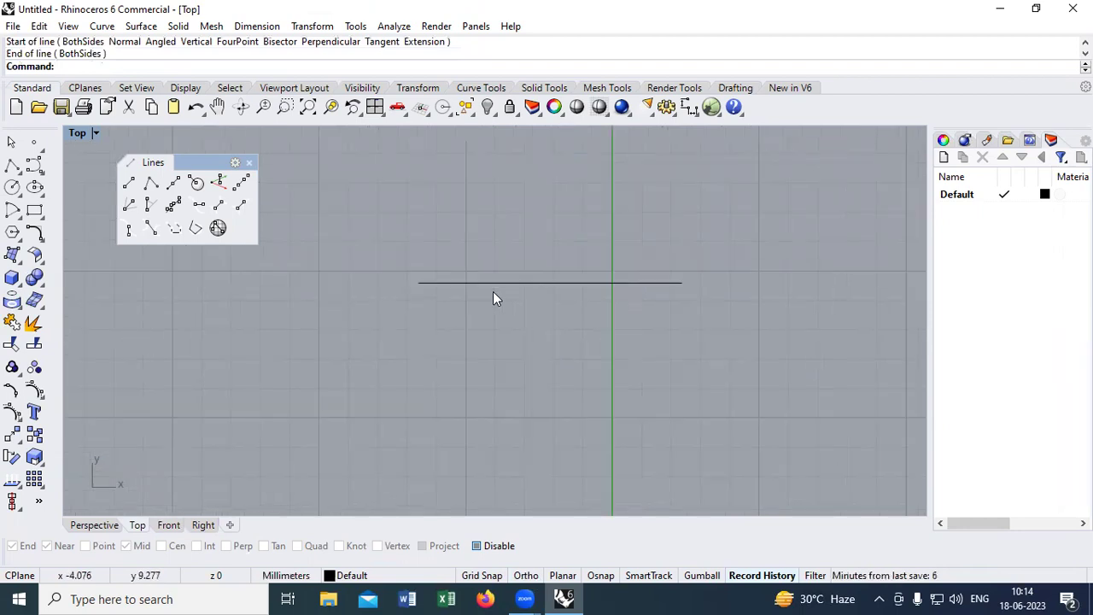
# Draw an open five-segment polyline below the horizontal line, running right, down, back left, up and out to the lower left
pyautogui.click(145, 188)
pyautogui.click(406, 333)
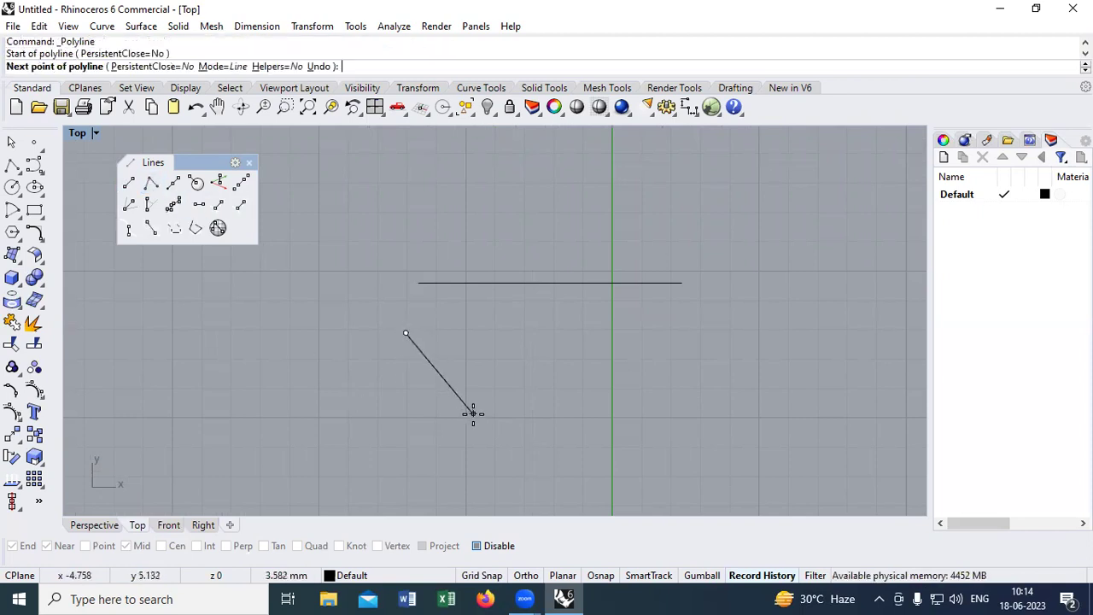
pyautogui.click(600, 334)
pyautogui.moveTo(661, 435); pyautogui.dragTo(659, 362, button='right')
pyautogui.click(590, 410)
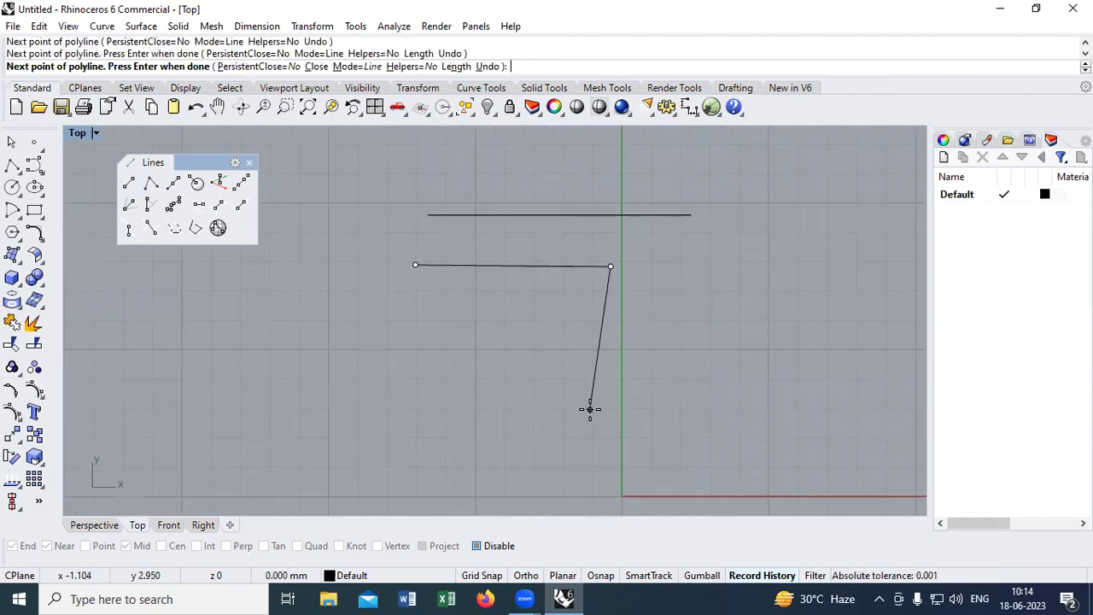
pyautogui.click(374, 430)
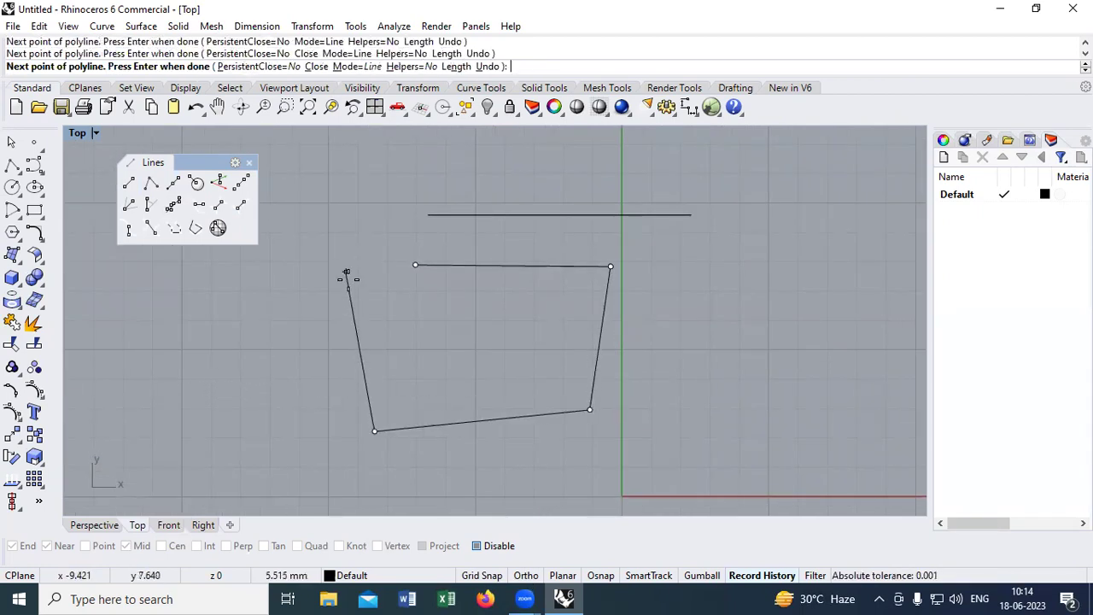
pyautogui.click(350, 305)
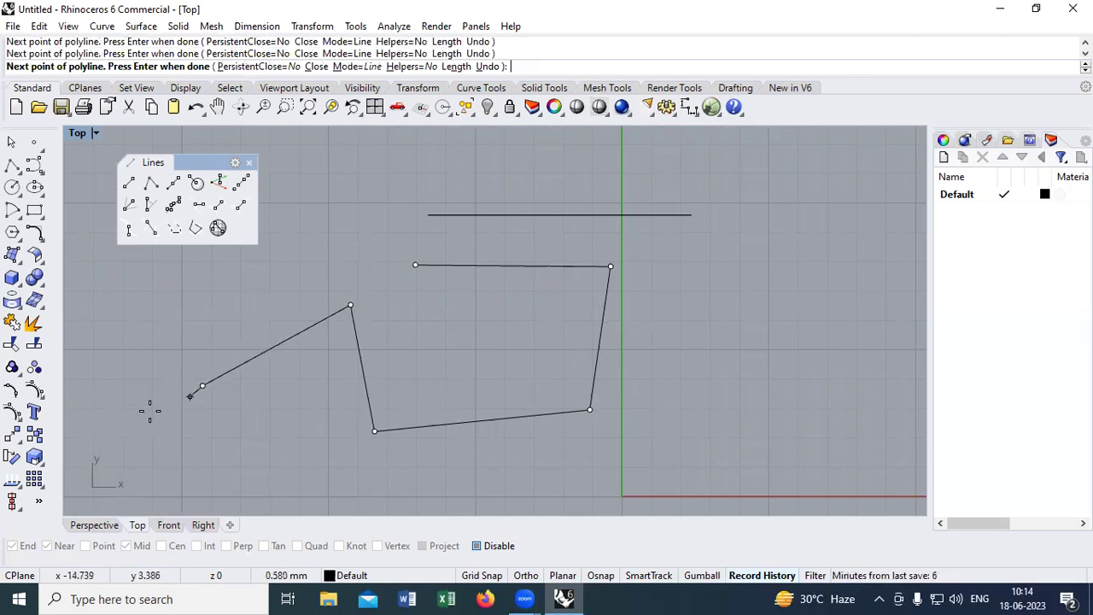
pyautogui.press('Return')
pyautogui.scroll(-5, 395, 346)
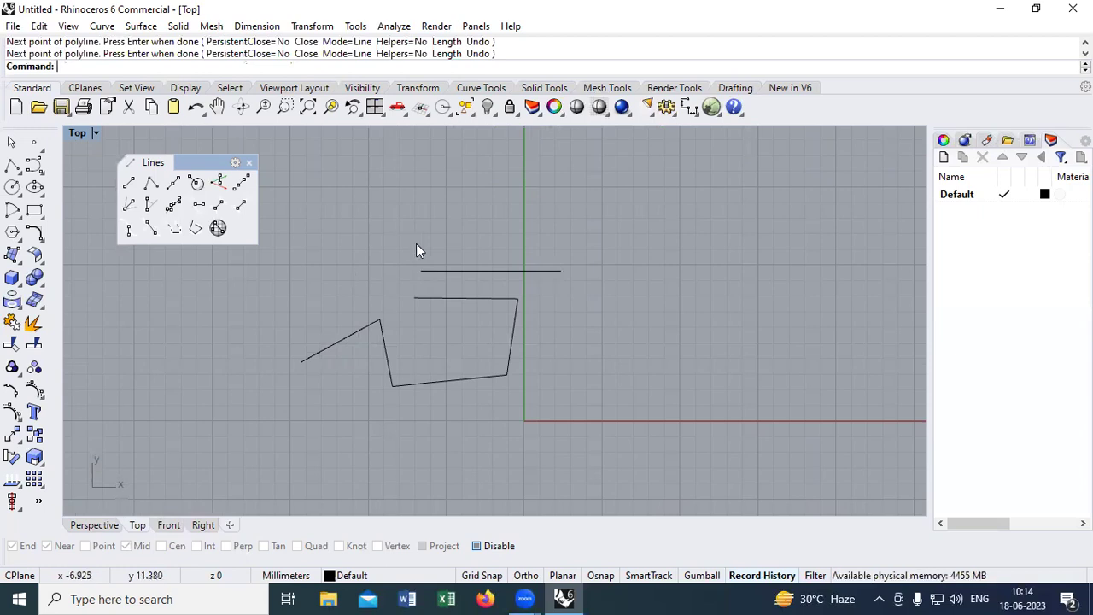
# Draw a second open polyline of four segments that arches over the existing lines and down their right side
pyautogui.click(152, 185)
pyautogui.click(372, 220)
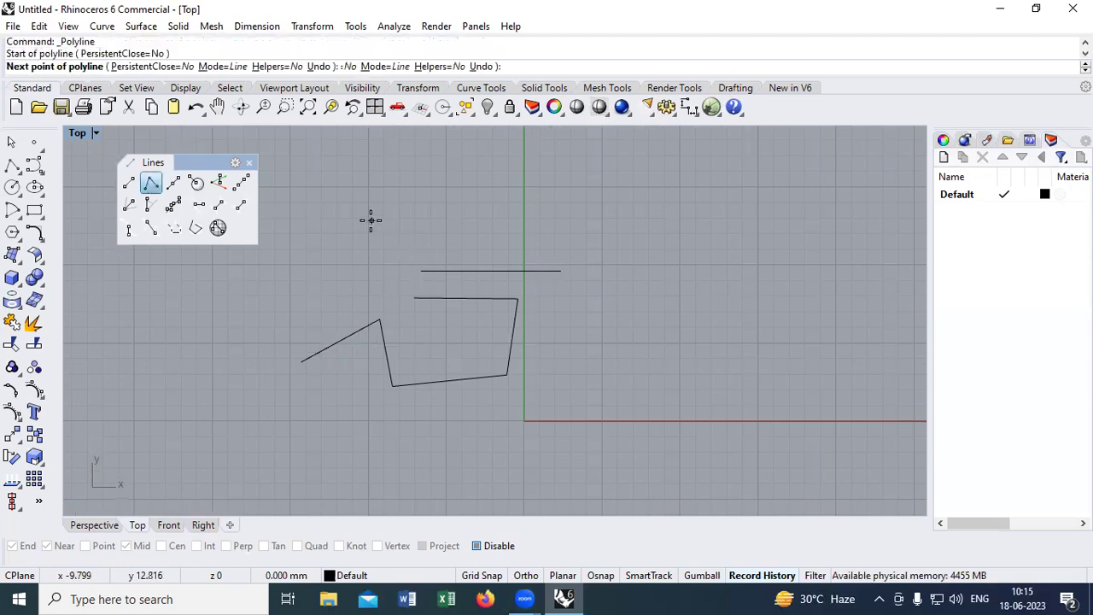
pyautogui.click(480, 209)
pyautogui.click(568, 235)
pyautogui.click(595, 327)
pyautogui.click(559, 407)
pyautogui.press('Return')
# Delete all the drawn curves from the Top view
pyautogui.moveTo(695, 154); pyautogui.dragTo(266, 415)
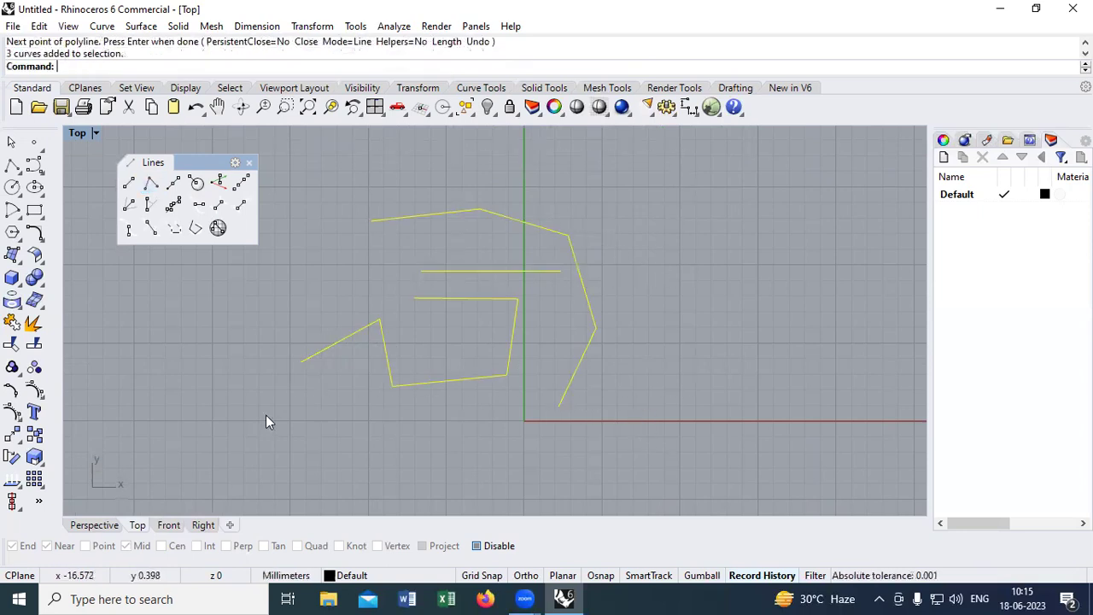
pyautogui.press('Delete')
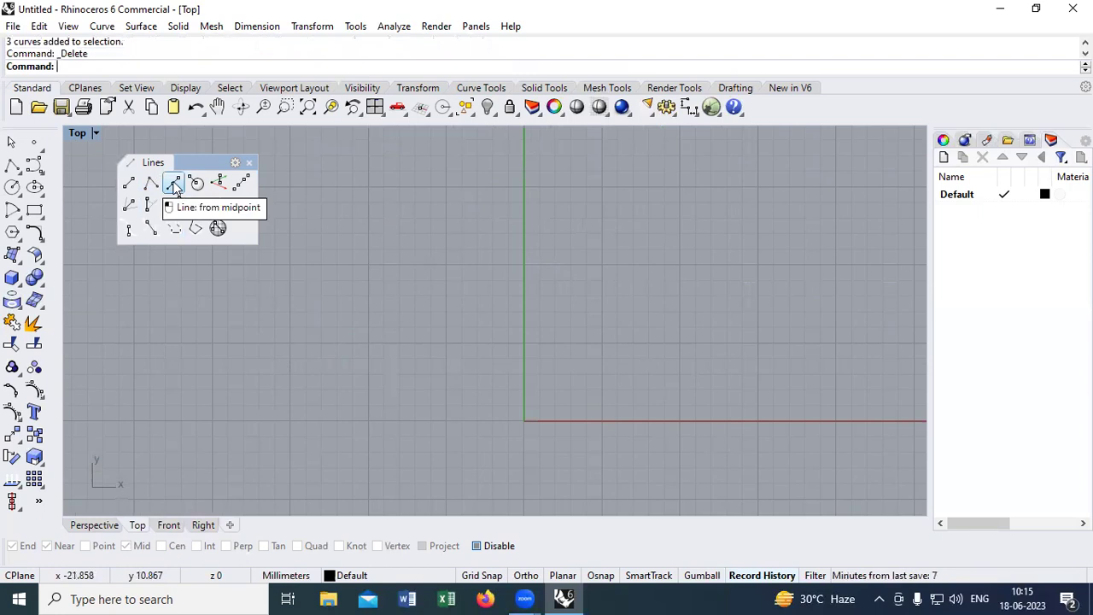
# With Ortho on, draw a horizontal line from its midpoint, 2 mm to each side, beside the Y axis, and delete it
pyautogui.click(175, 185)
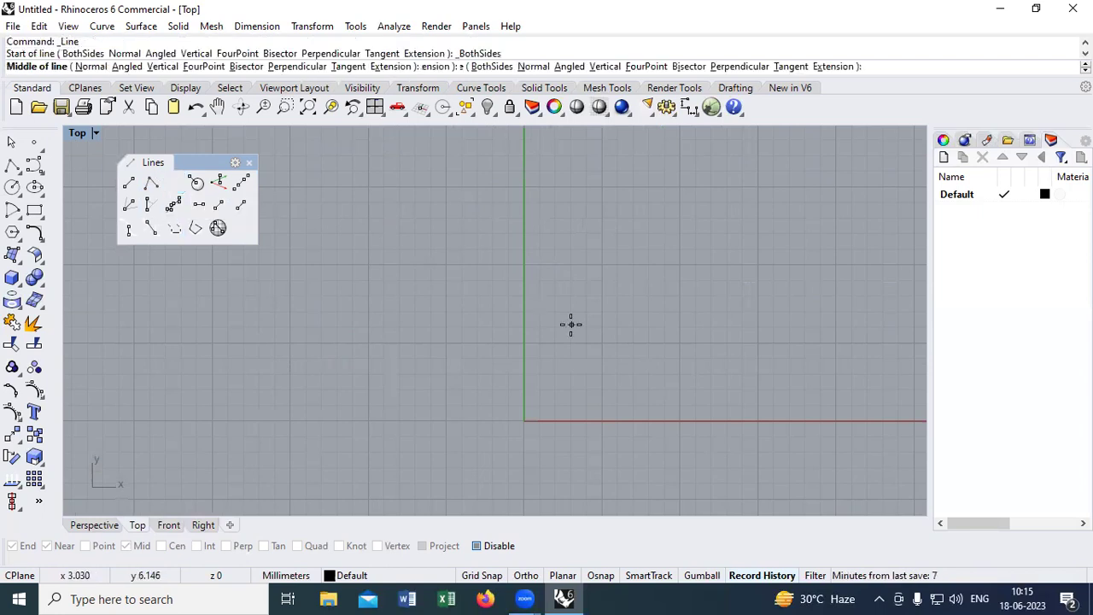
pyautogui.click(480, 290)
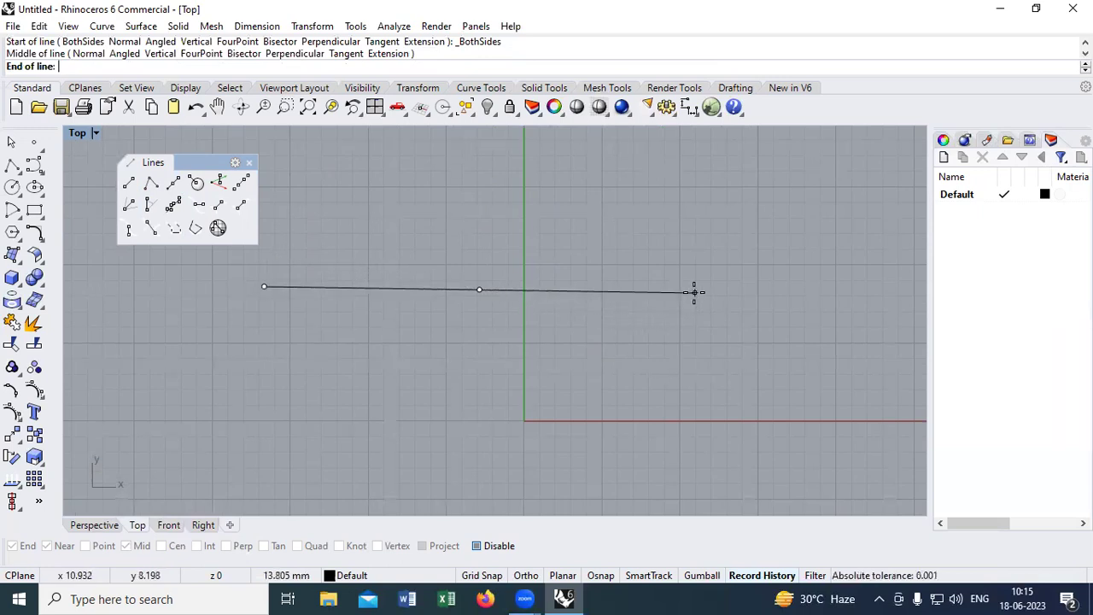
pyautogui.write('2')
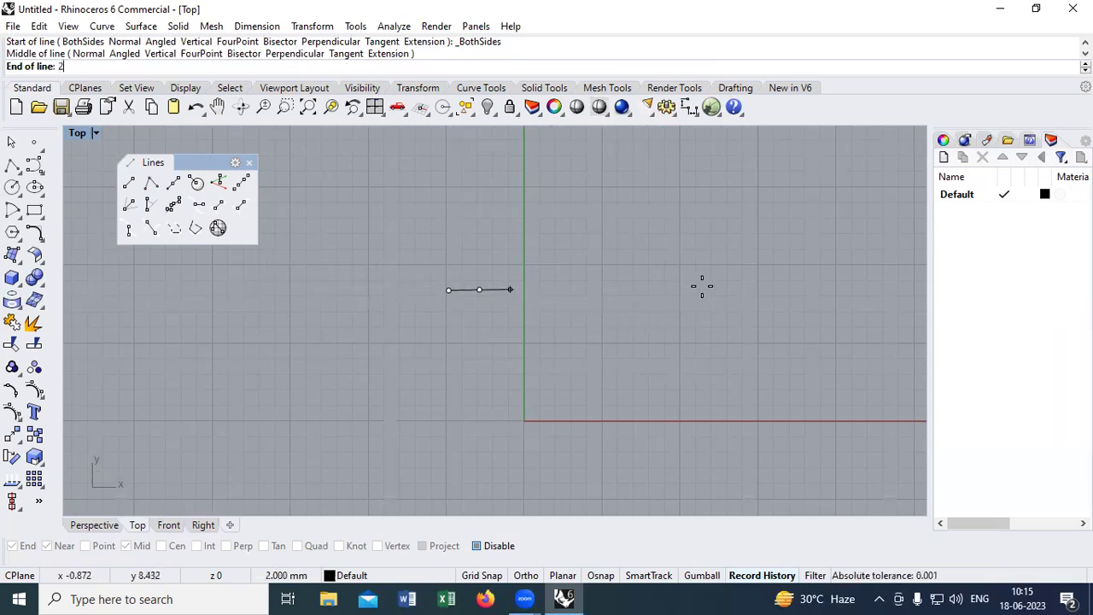
pyautogui.click(526, 576)
pyautogui.scroll(5, 497, 278)
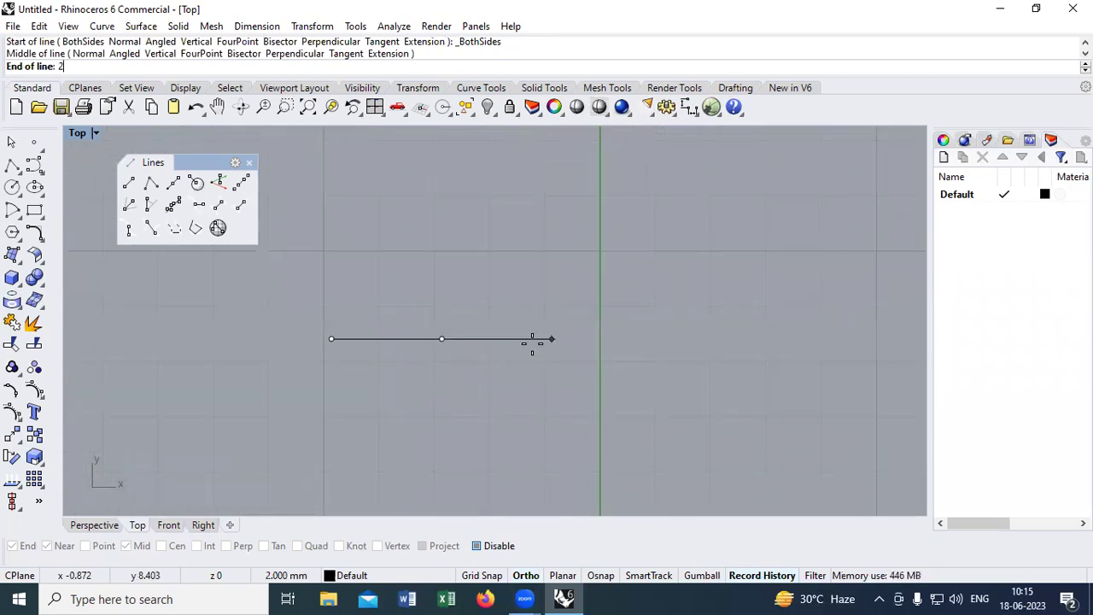
pyautogui.press('Return')
pyautogui.click(595, 349)
pyautogui.click(498, 338)
pyautogui.press('Delete')
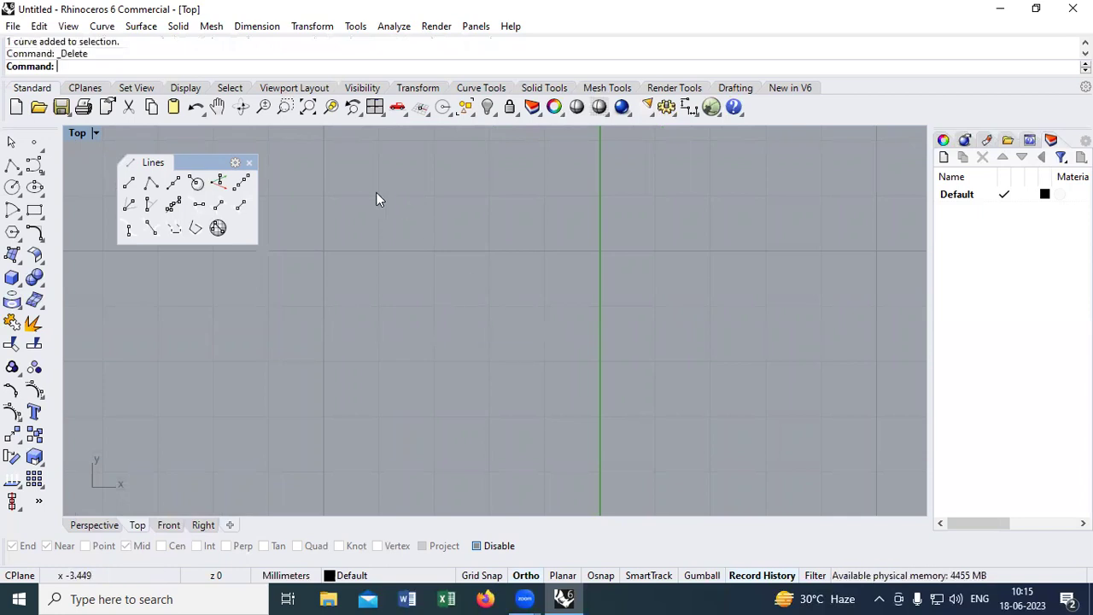
# Close the floating Lines tool set and place the Circle tool set as a floating palette over the viewport
pyautogui.click(248, 163)
pyautogui.click(12, 187)
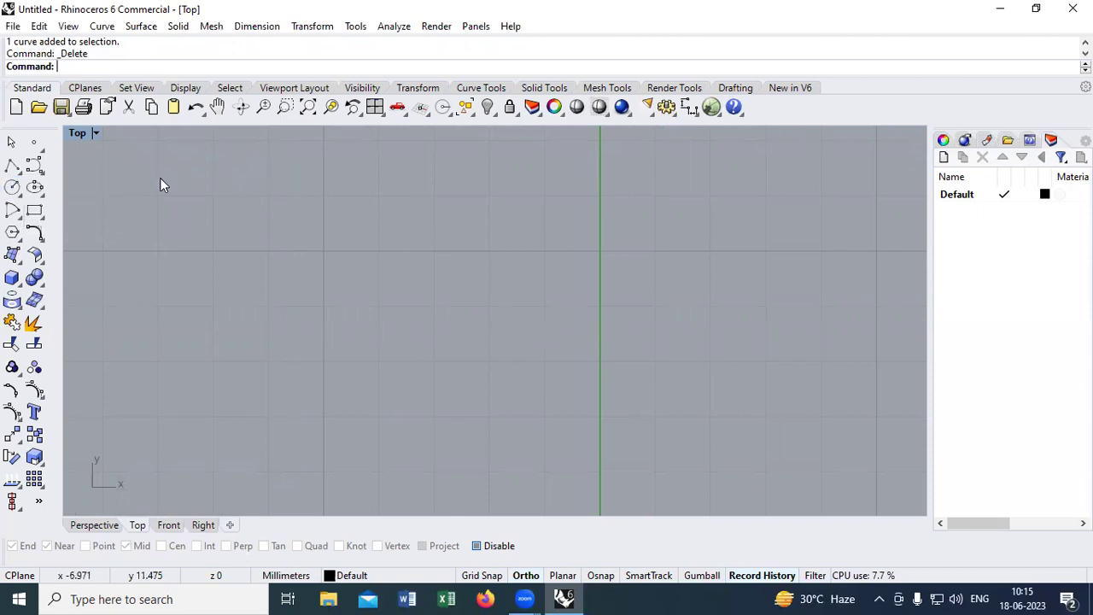
pyautogui.click(22, 200)
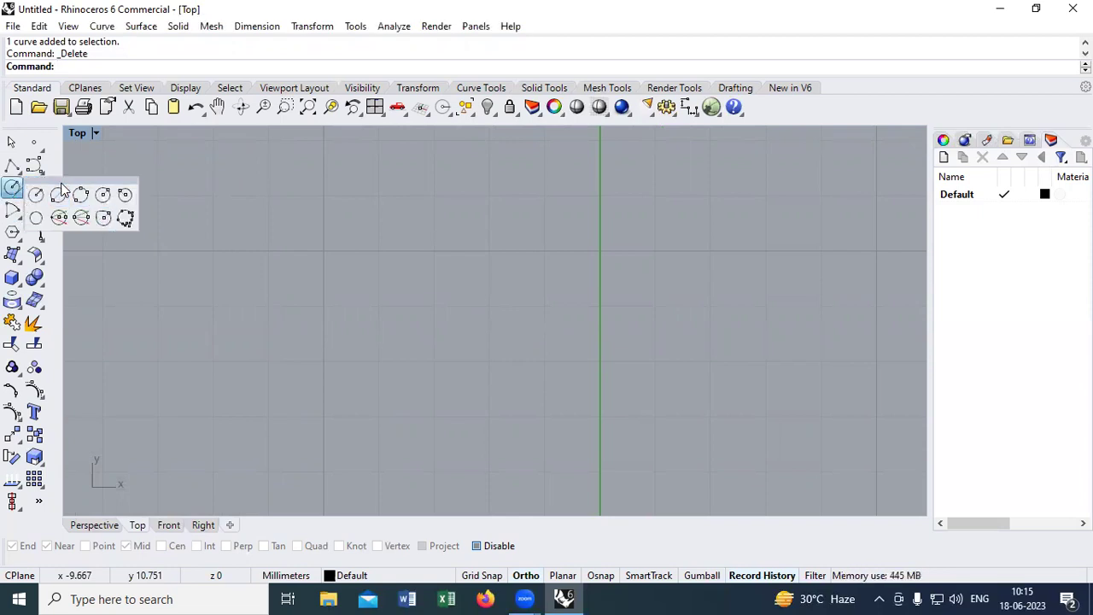
pyautogui.moveTo(59, 182); pyautogui.dragTo(121, 215)
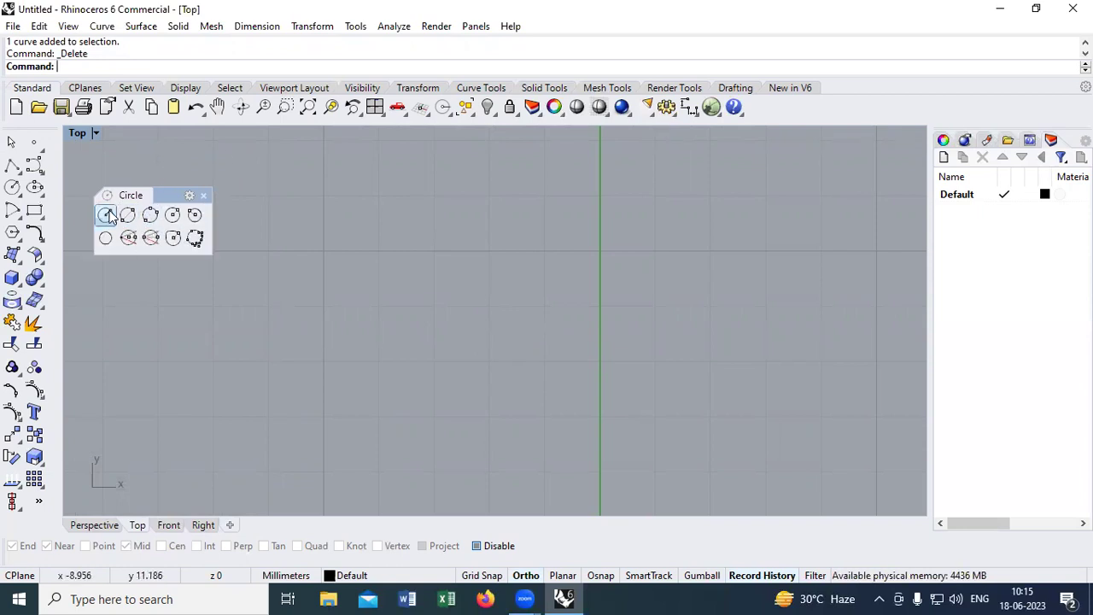
# Draw a circle from its center, about 7.6 mm in diameter, crossing the Y axis, and delete it
pyautogui.click(105, 215)
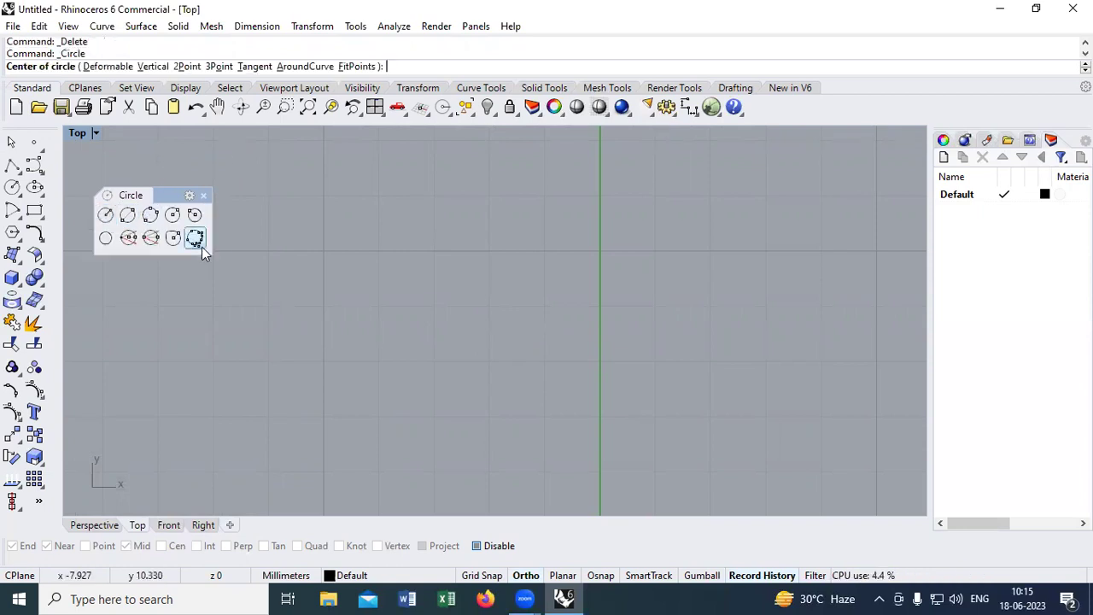
pyautogui.click(106, 215)
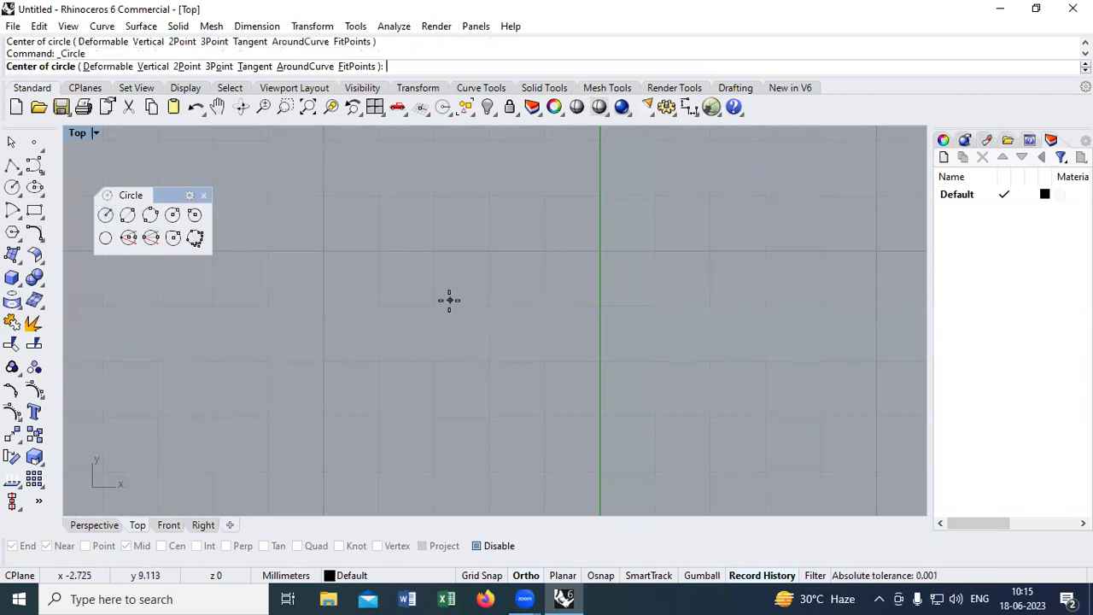
pyautogui.scroll(-5, 488, 295)
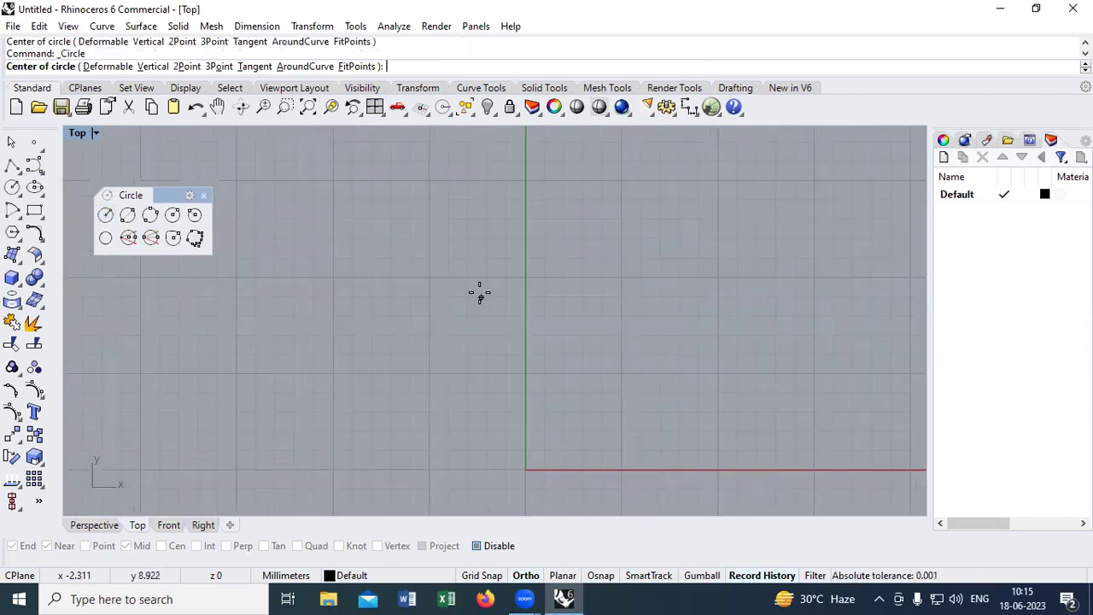
pyautogui.click(487, 309)
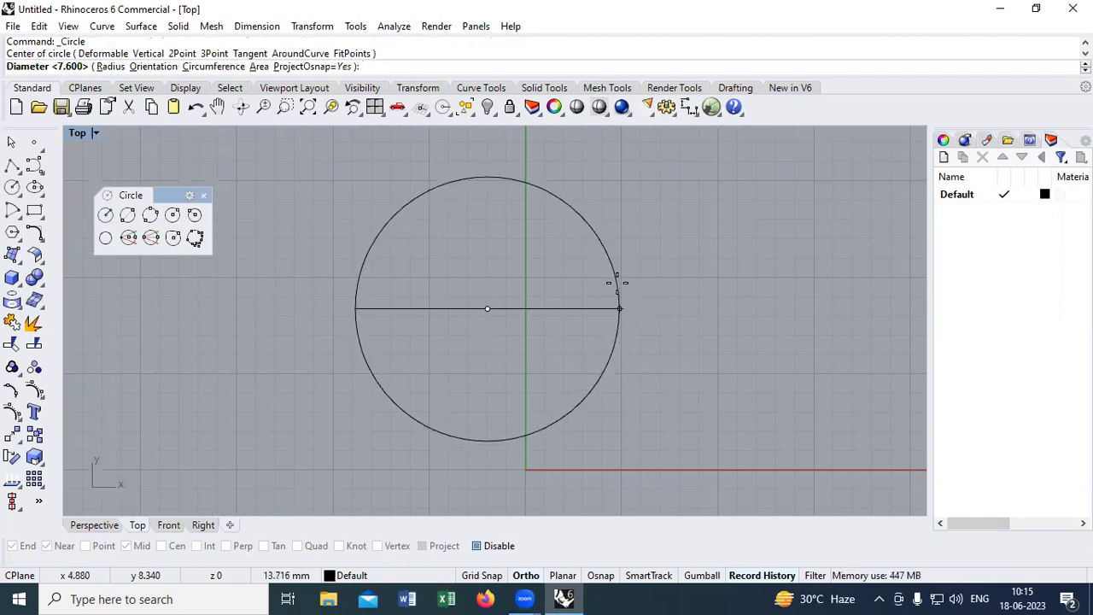
pyautogui.click(560, 309)
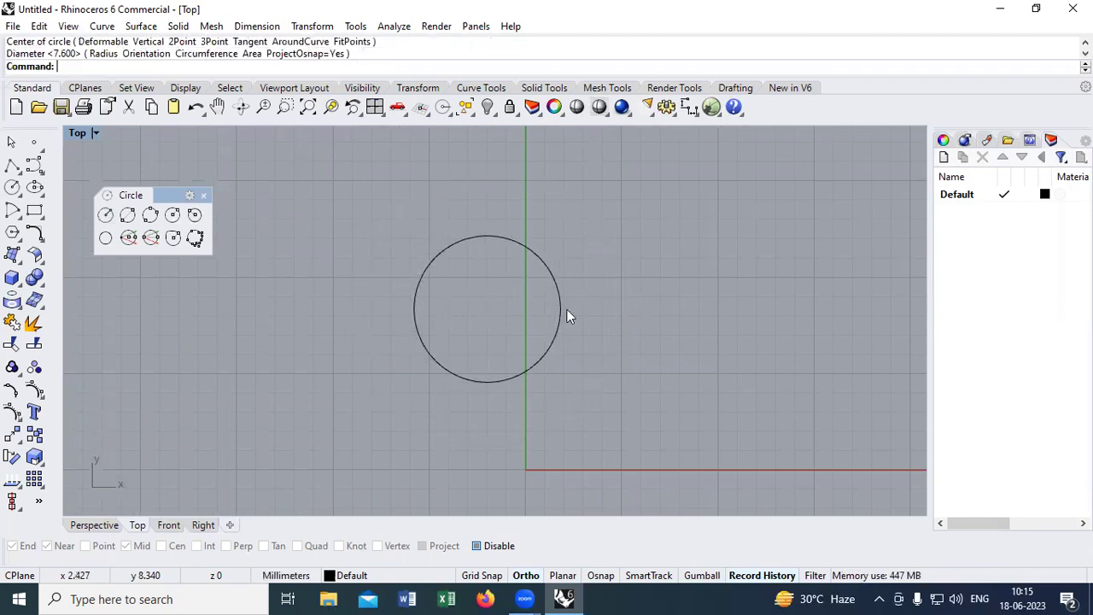
pyautogui.click(524, 374)
pyautogui.press('Delete')
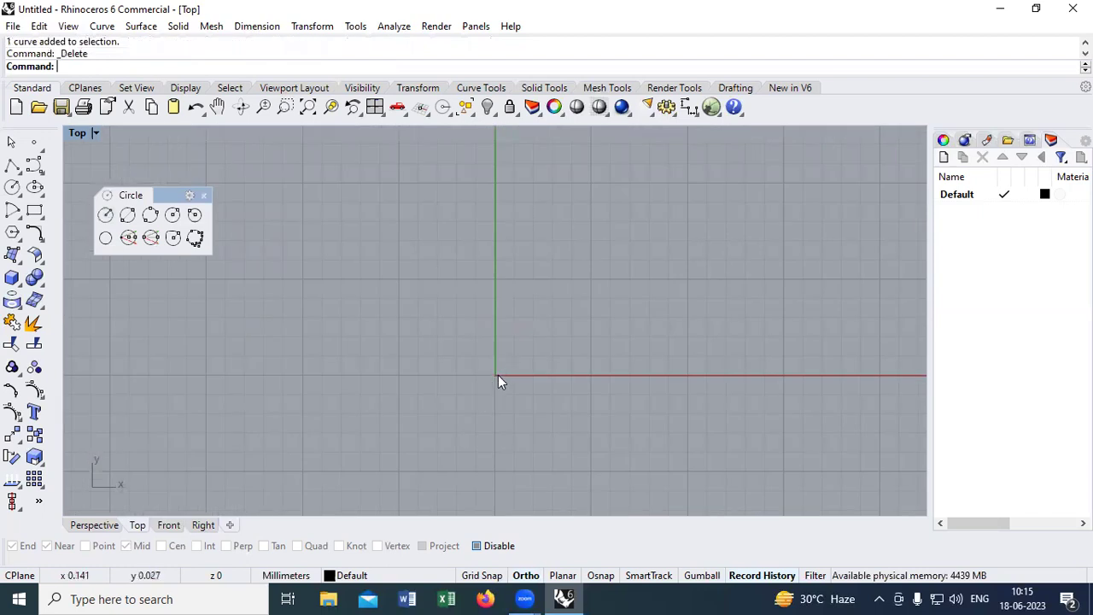
# Draw a circle centered on the origin (0) with a diameter of 5 mm
pyautogui.rightClick(498, 375)
pyautogui.write('0.')
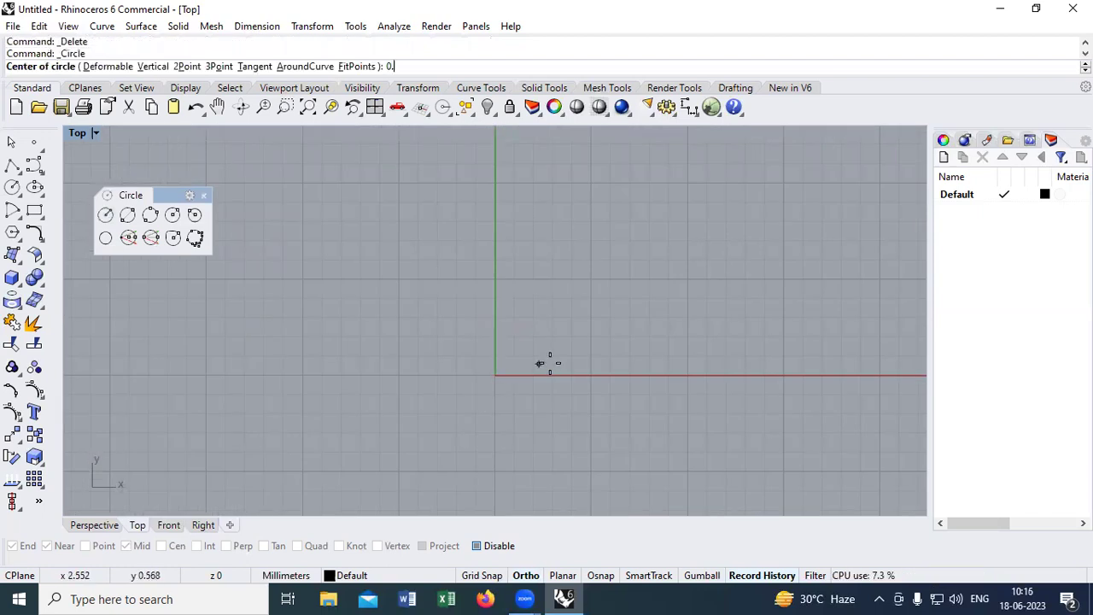
pyautogui.press('Return')
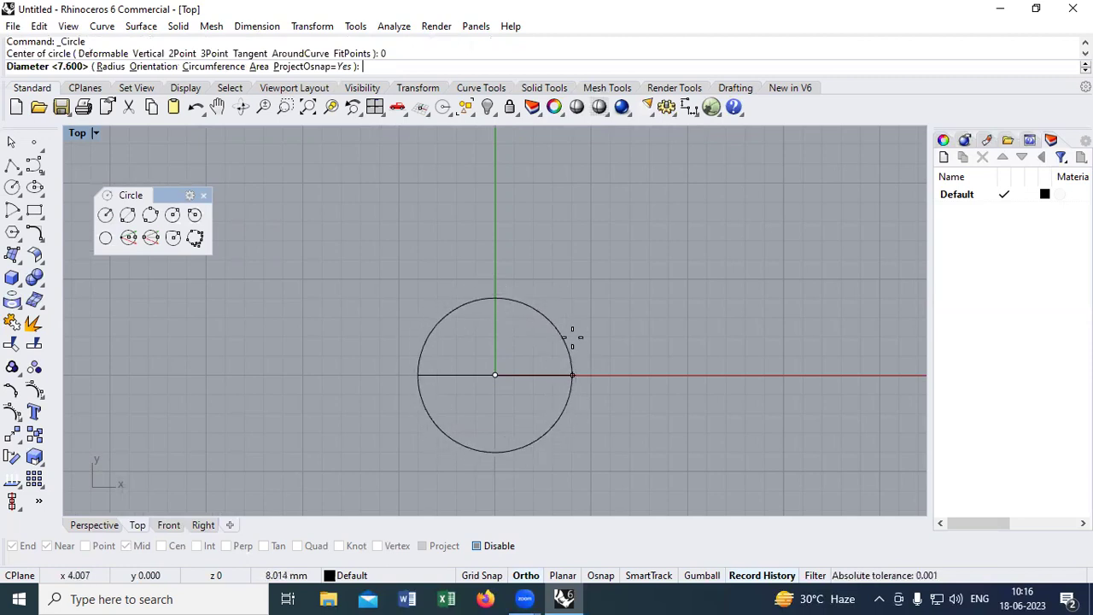
pyautogui.write('5')
pyautogui.press('Return')
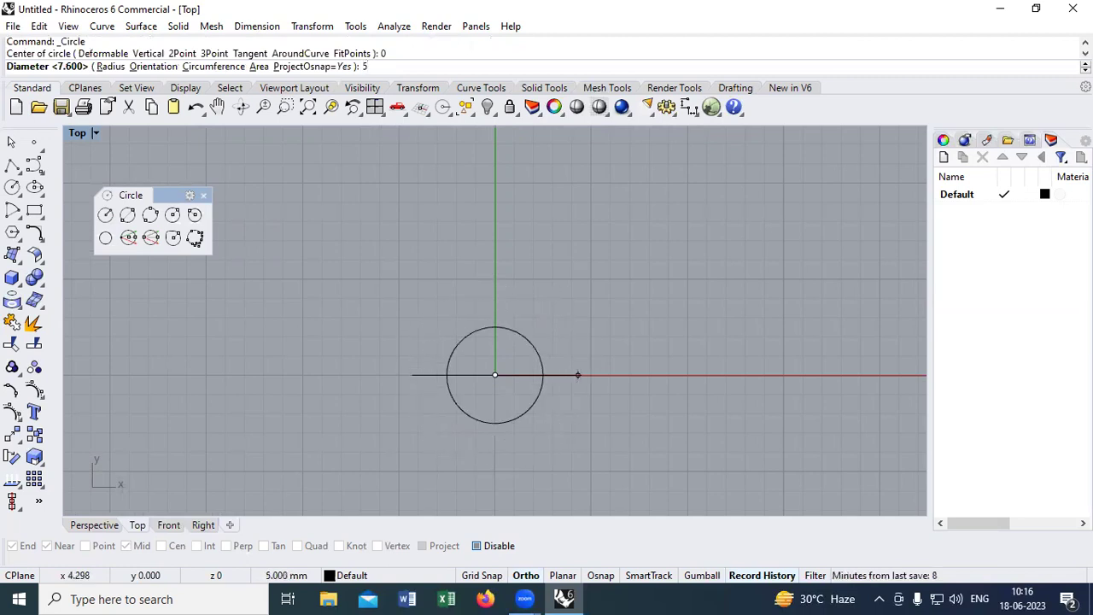
pyautogui.click(529, 350)
pyautogui.scroll(3, 529, 346)
pyautogui.write('DD')
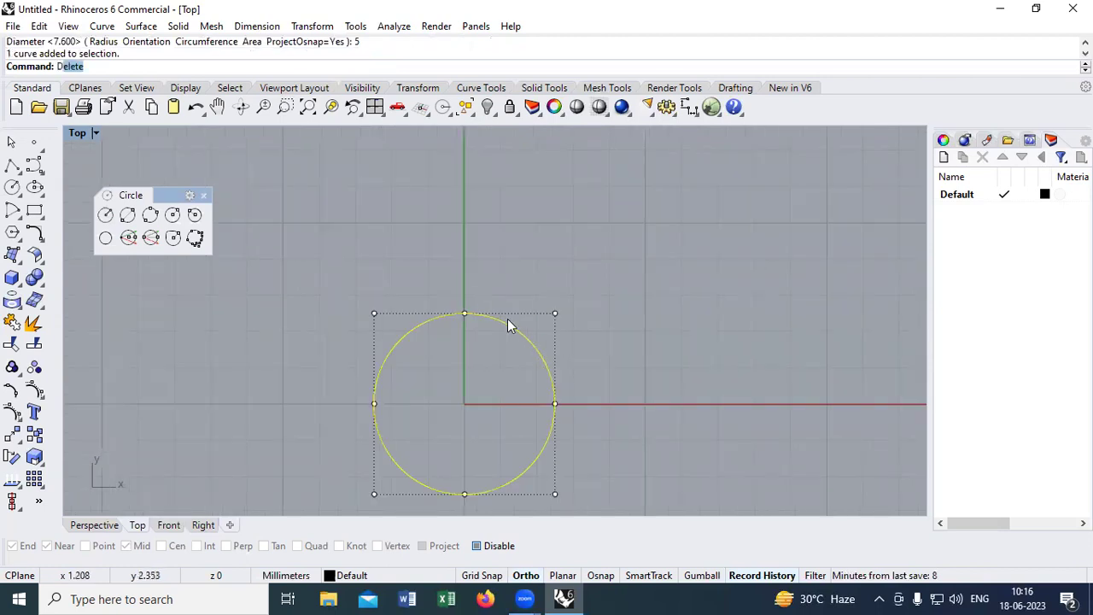
pyautogui.press('Return')
pyautogui.press('Escape')
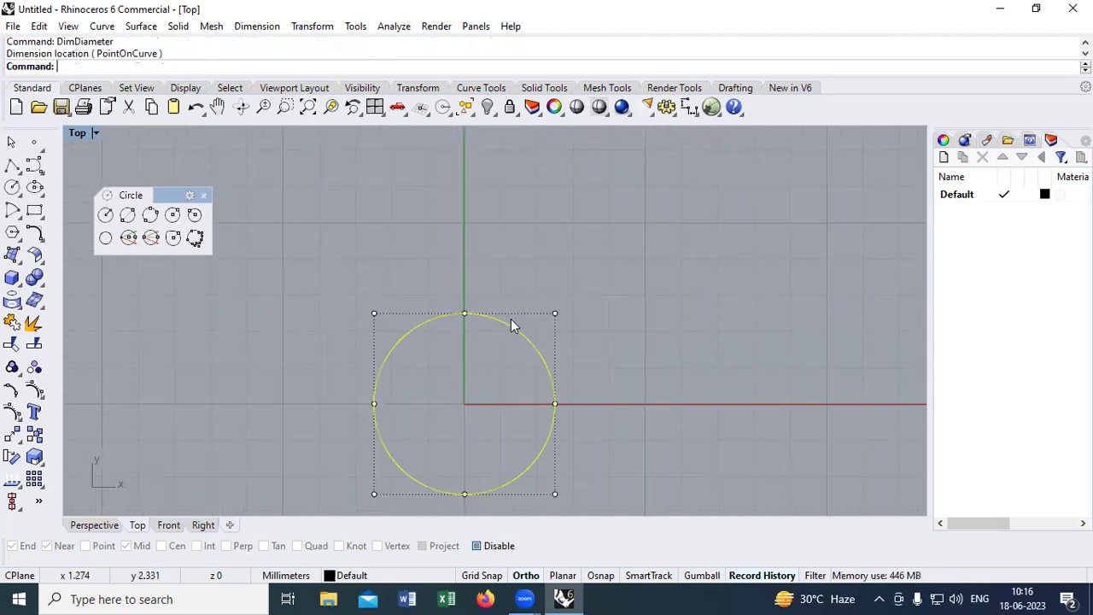
pyautogui.press('Escape')
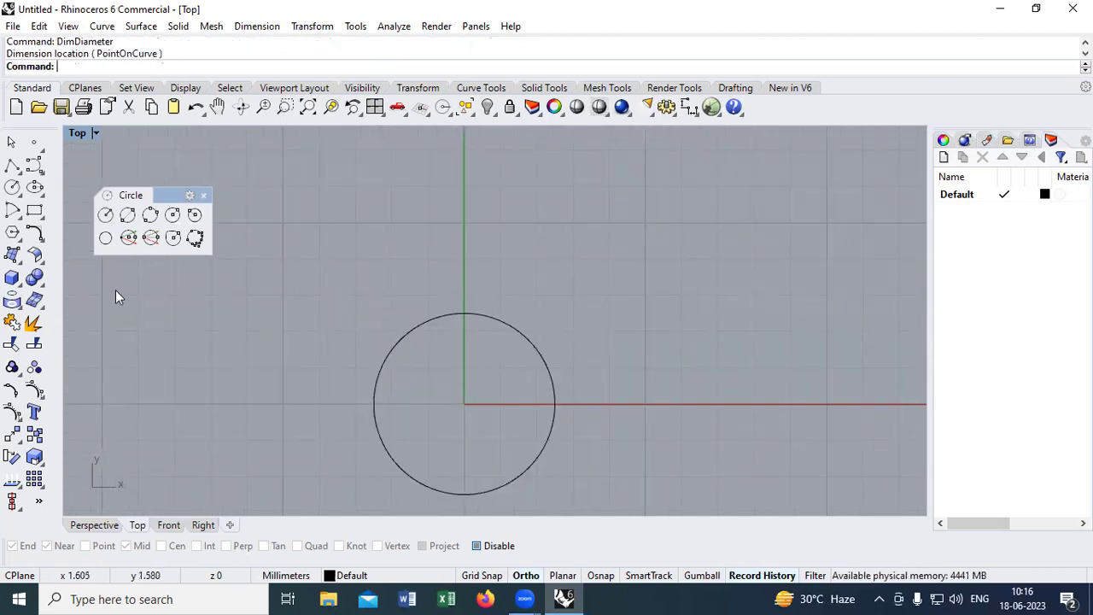
# Draw two center-based circles, about 3.6 mm in diameter above the origin circle and about 5.1 mm to its lower right
pyautogui.click(105, 214)
pyautogui.click(535, 271)
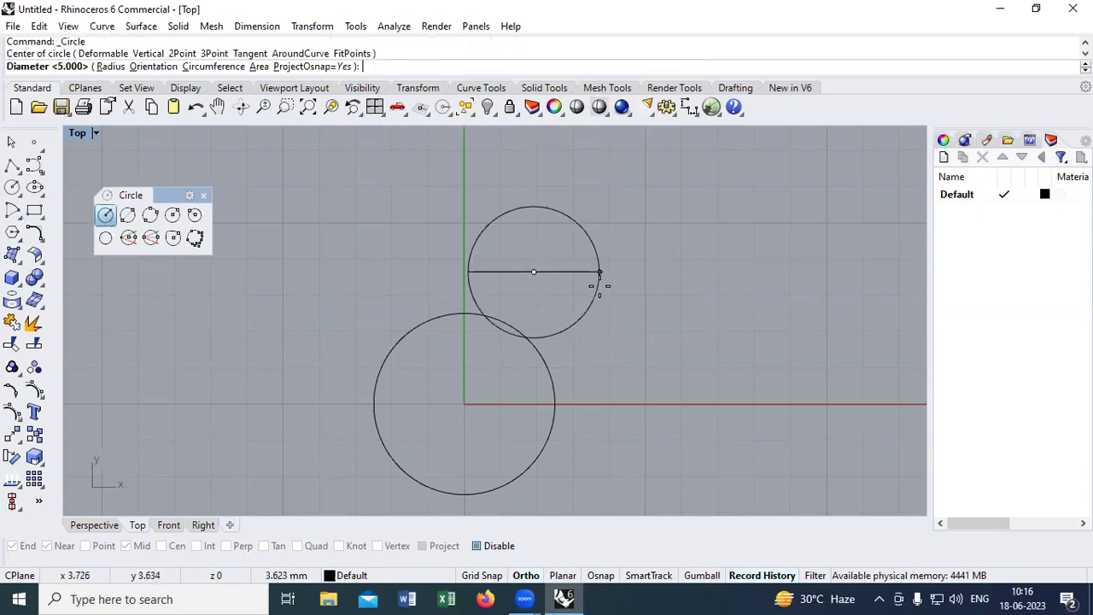
pyautogui.click(600, 287)
pyautogui.scroll(-8, 539, 315)
pyautogui.rightClick(556, 328)
pyautogui.click(598, 366)
pyautogui.click(638, 373)
pyautogui.click(637, 373)
# Draw another center-based circle to the upper right of the others, accepting the default diameter of 5.131 mm
pyautogui.press('Return')
pyautogui.click(602, 249)
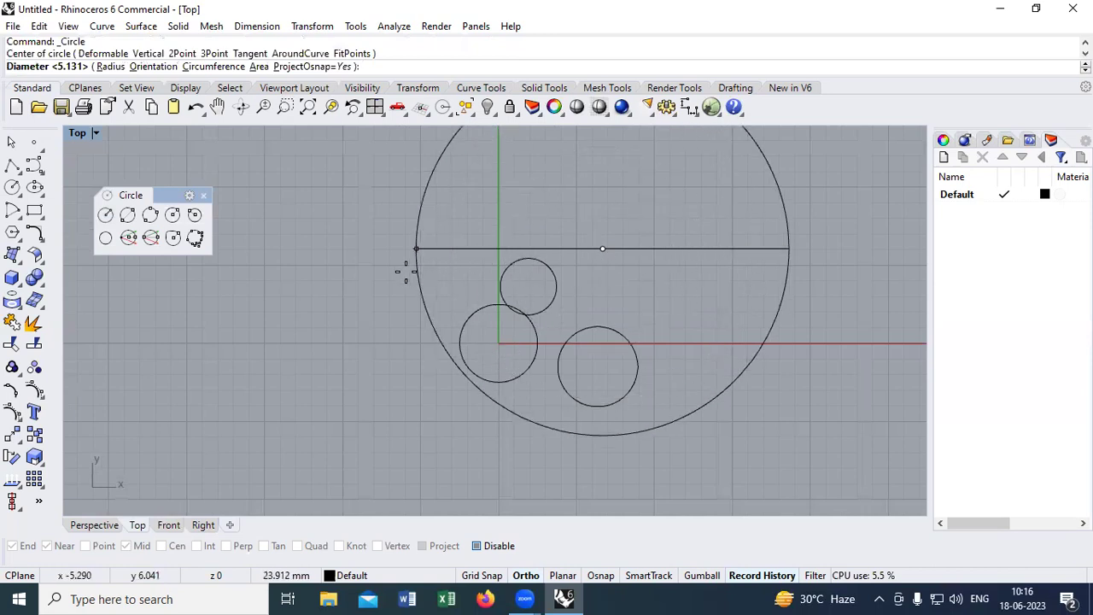
pyautogui.scroll(5, 636, 231)
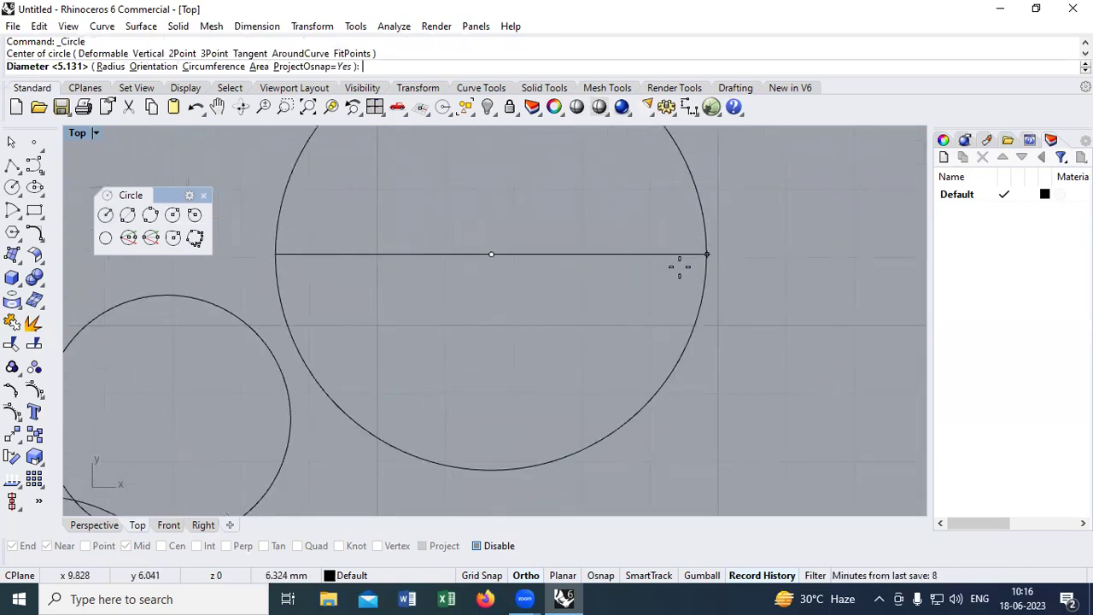
pyautogui.rightClick(535, 313)
pyautogui.scroll(-6, 535, 313)
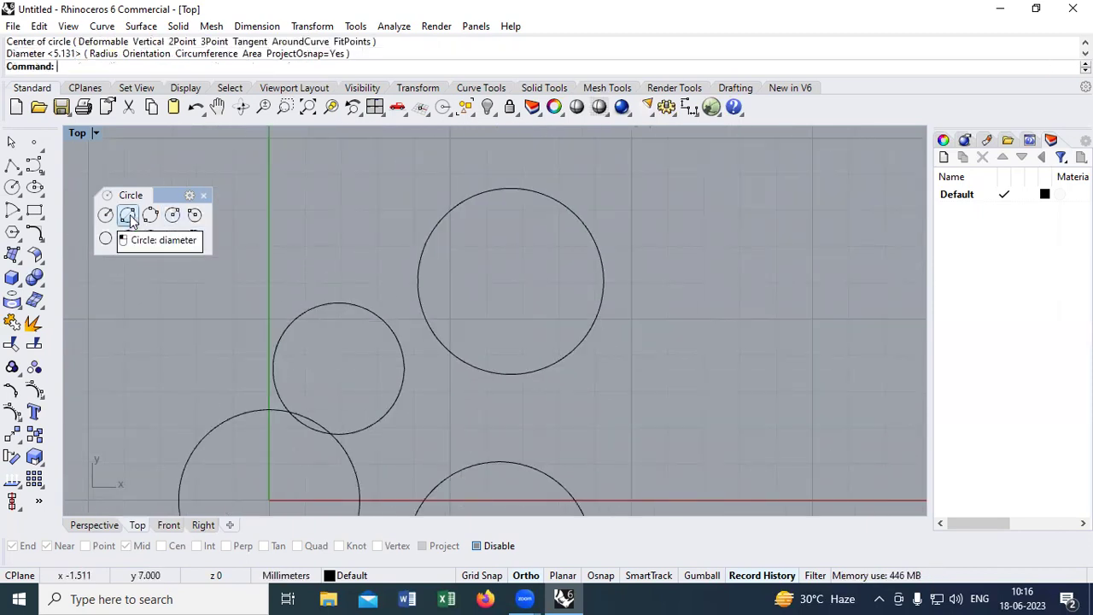
# Delete the four circles around the origin
pyautogui.moveTo(475, 510); pyautogui.dragTo(259, 295)
pyautogui.press('Delete')
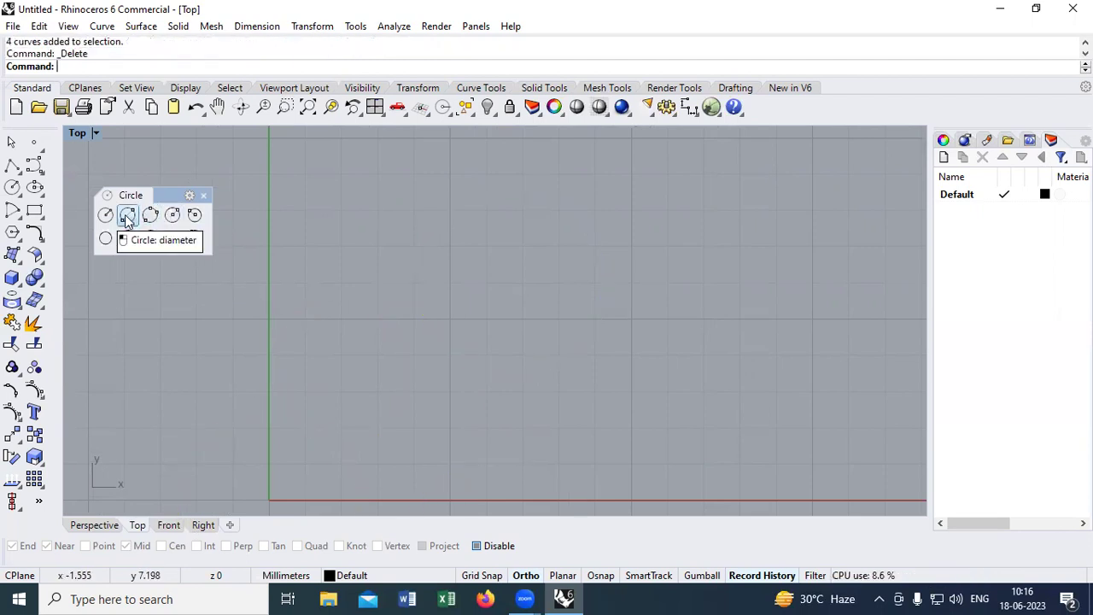
# Draw a circle by the two ends of its horizontal diameter, above the X axis and right of the Y axis
pyautogui.click(127, 217)
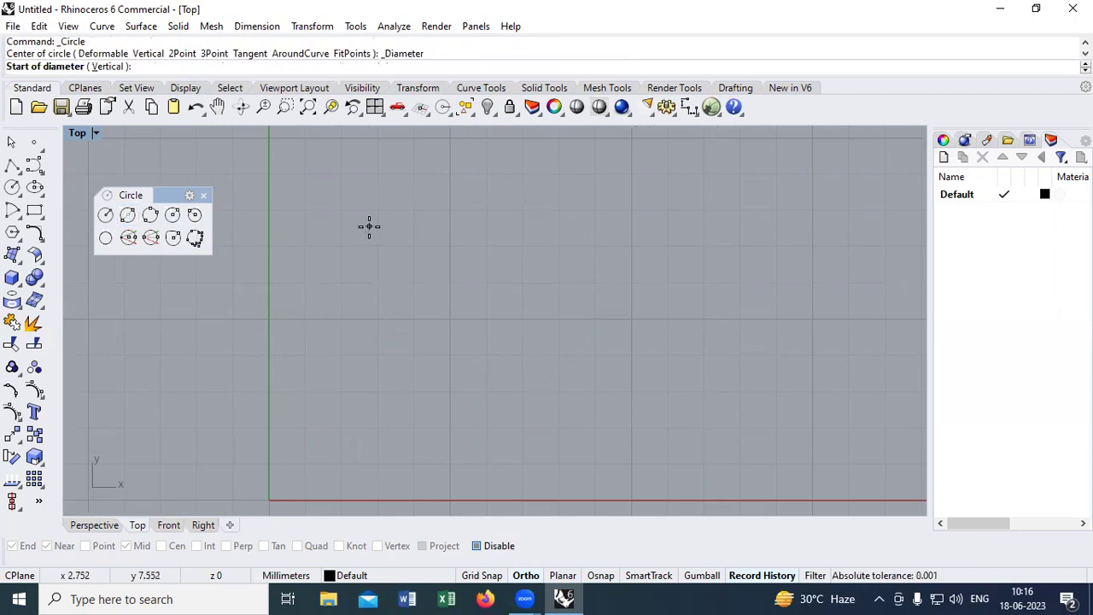
pyautogui.click(369, 227)
pyautogui.moveTo(678, 295); pyautogui.dragTo(639, 367, button='right')
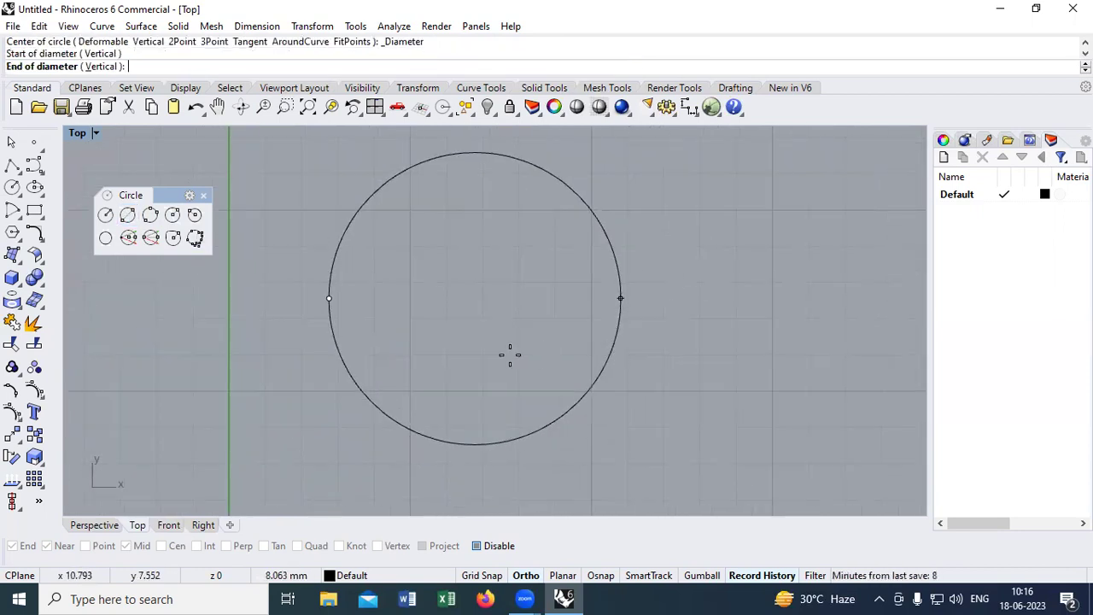
pyautogui.click(542, 303)
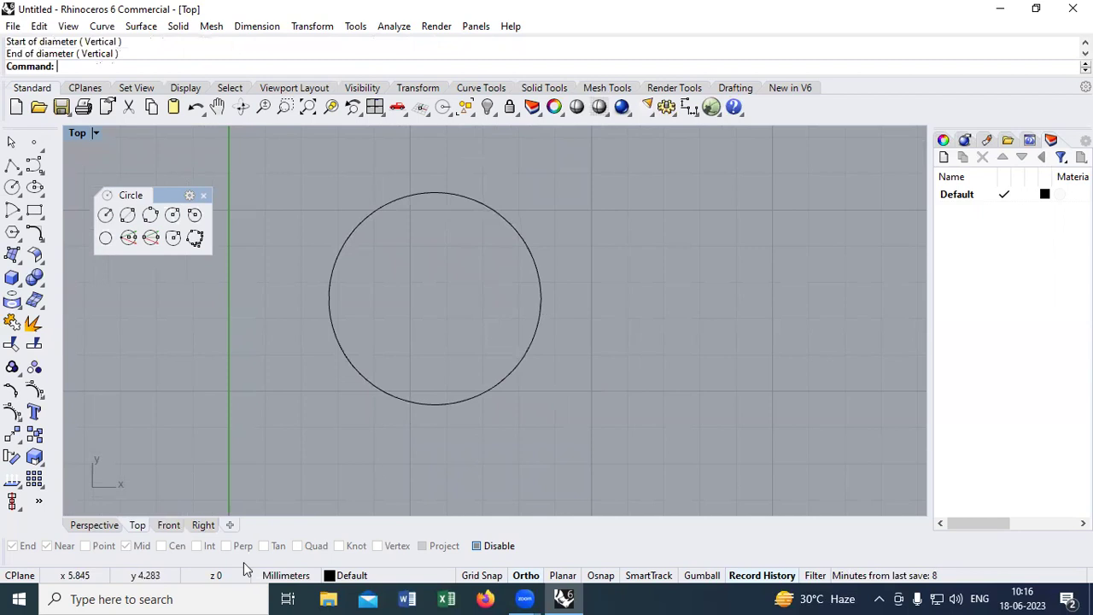
pyautogui.scroll(-4, 582, 351)
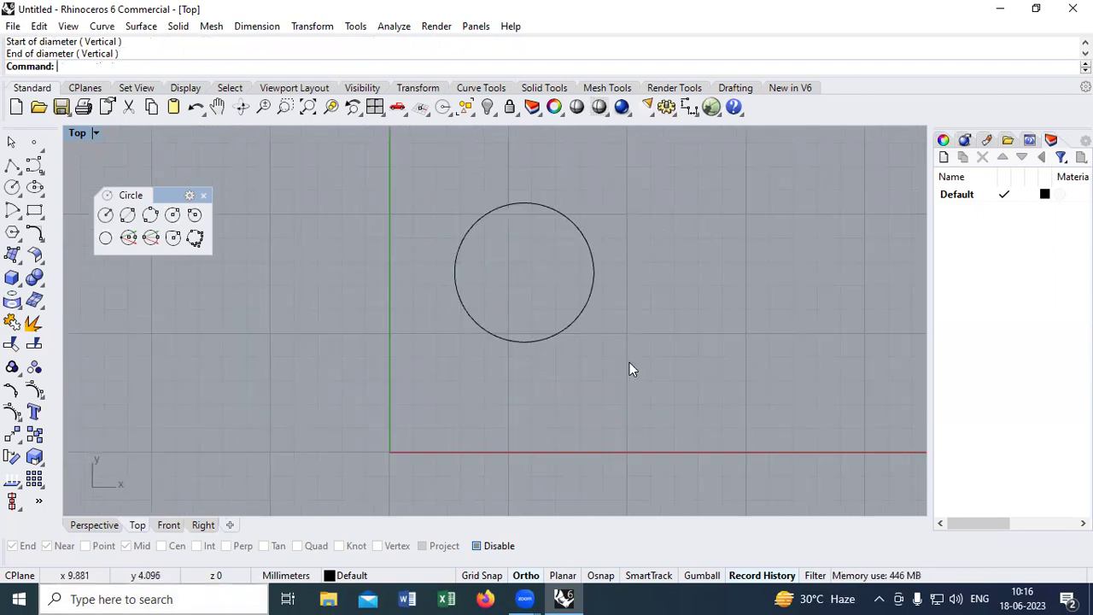
pyautogui.moveTo(398, 273); pyautogui.dragTo(357, 334, button='right')
pyautogui.moveTo(546, 207); pyautogui.dragTo(440, 348)
pyautogui.click(449, 317)
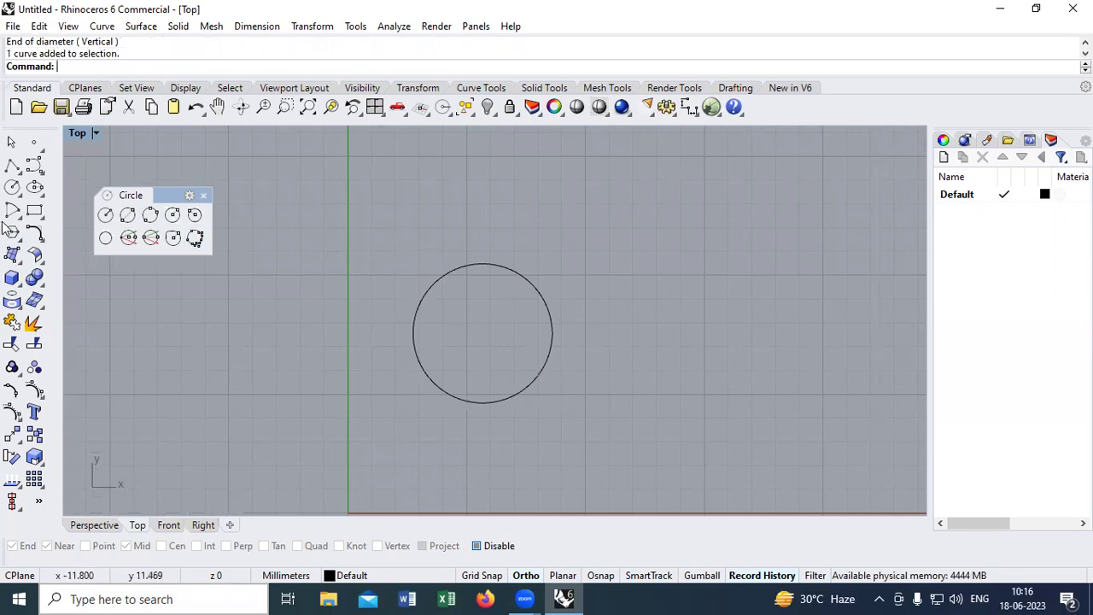
# Draw two separate single-segment vertical polylines beside the circle, one on each side of the Y axis
pyautogui.click(12, 164)
pyautogui.click(285, 462)
pyautogui.press('Return')
pyautogui.press('Return')
pyautogui.click(373, 302)
pyautogui.click(400, 466)
pyautogui.press('Return')
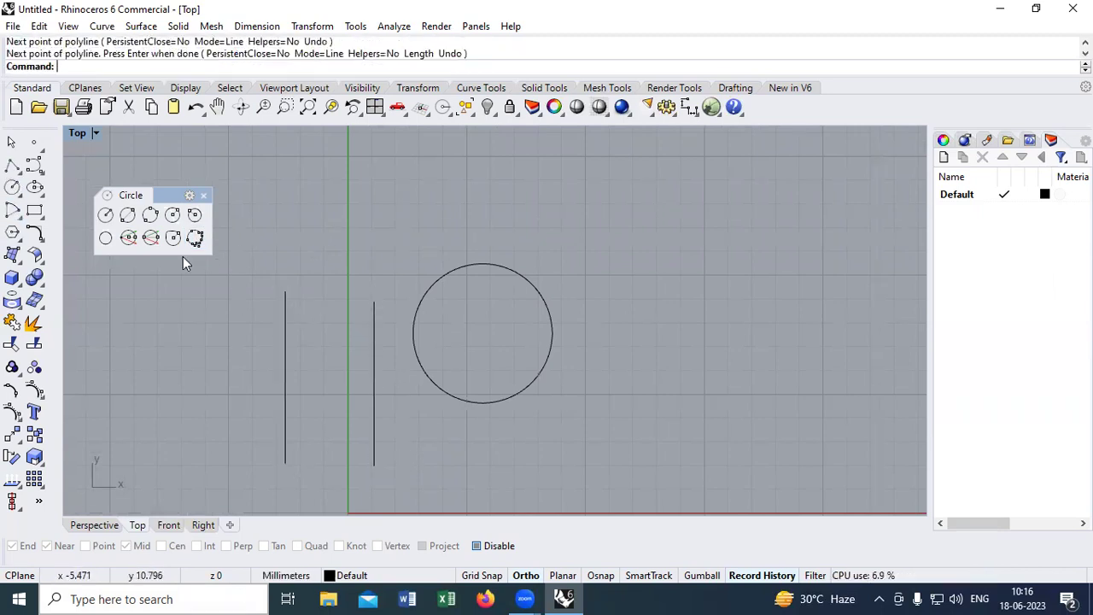
# Start a circle by diameter and enable object snapping with Point and Quad on and Cen off
pyautogui.click(127, 219)
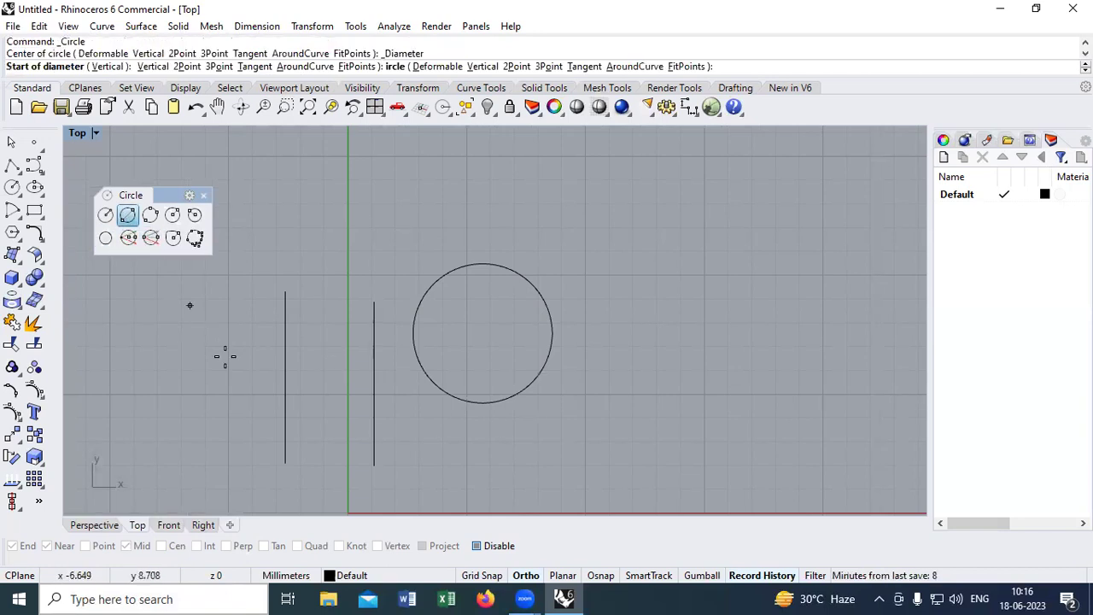
pyautogui.click(494, 547)
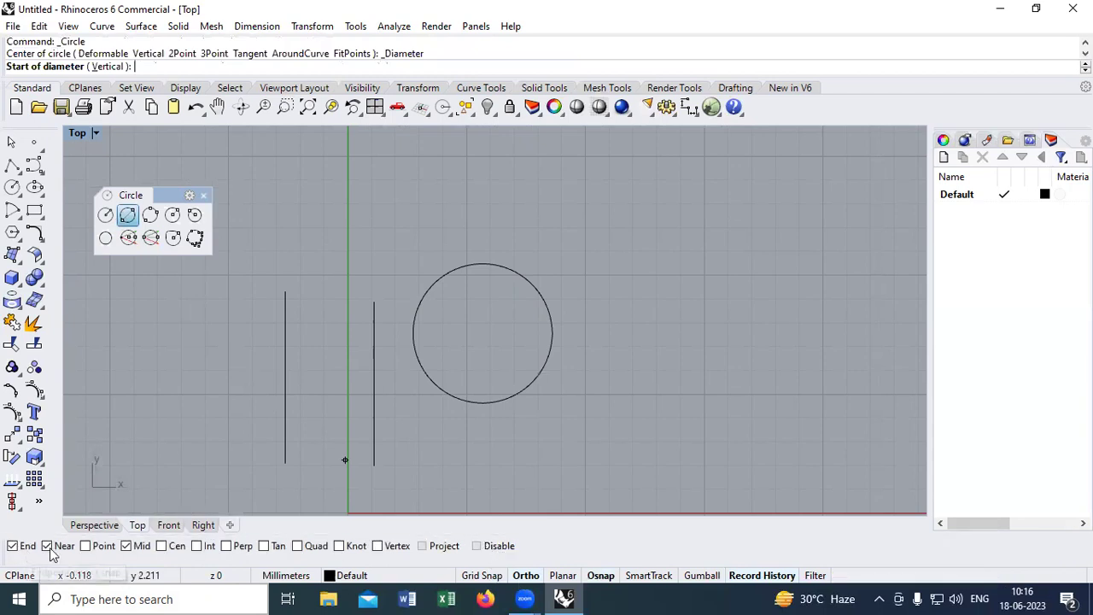
pyautogui.click(86, 546)
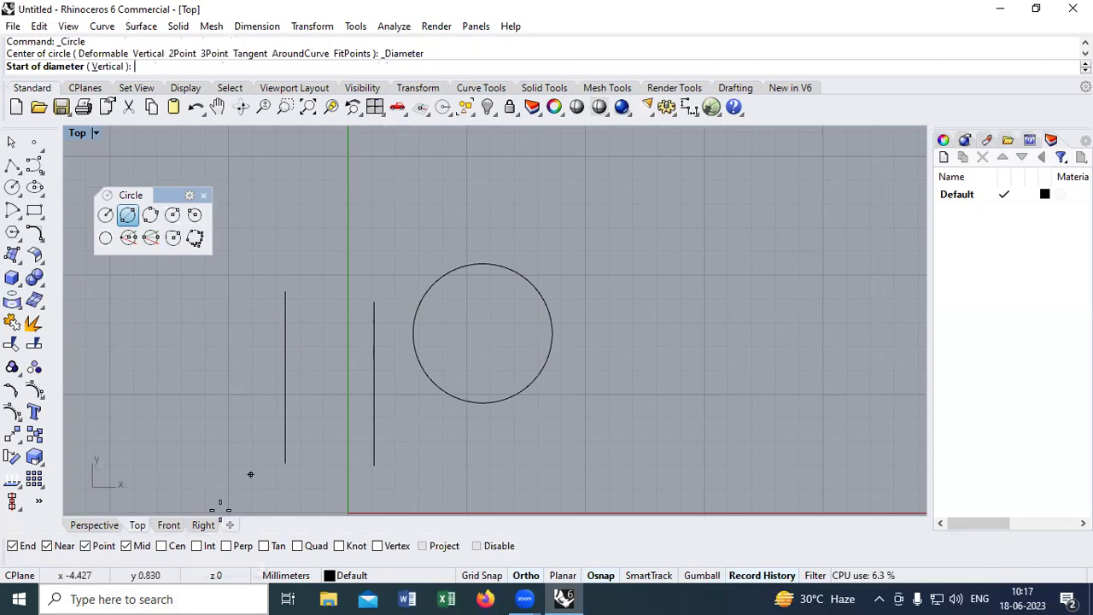
pyautogui.click(172, 547)
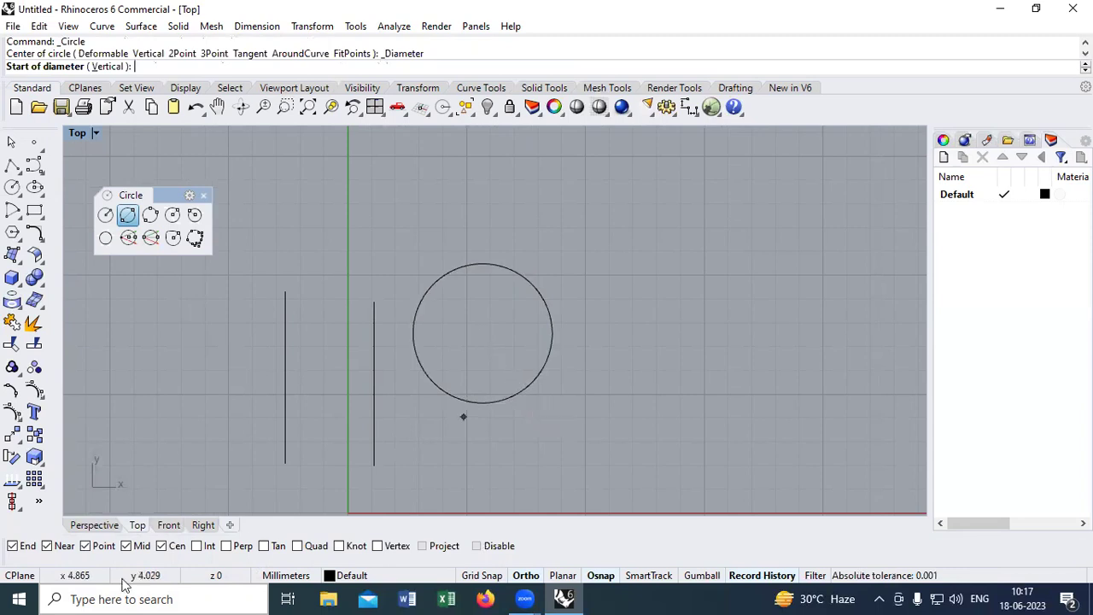
pyautogui.click(171, 547)
pyautogui.click(297, 548)
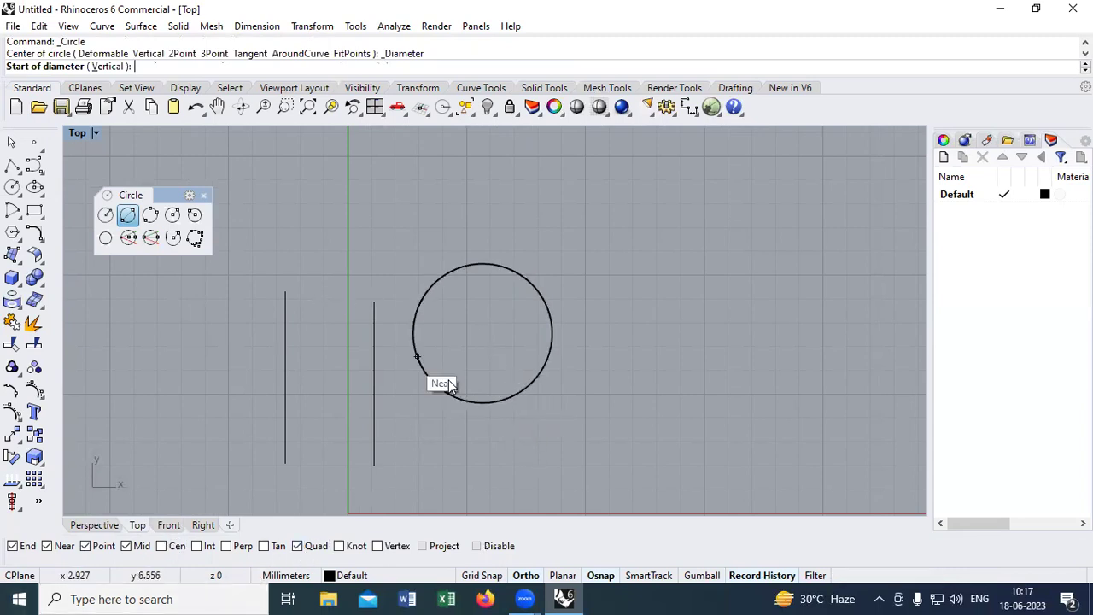
pyautogui.click(486, 403)
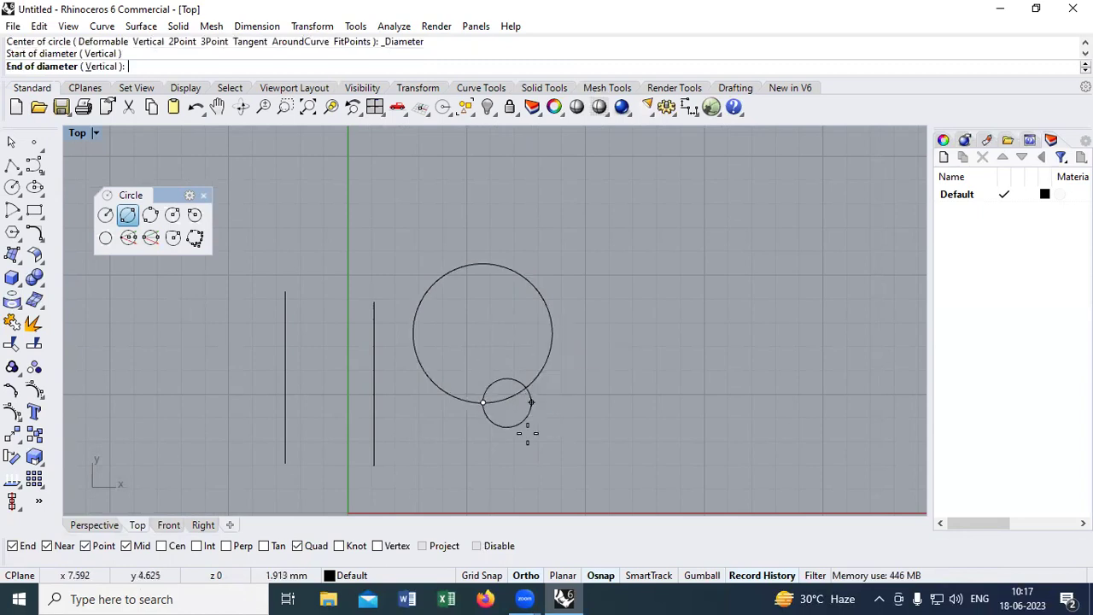
pyautogui.press('Escape')
pyautogui.rightClick(551, 333)
pyautogui.press('Escape')
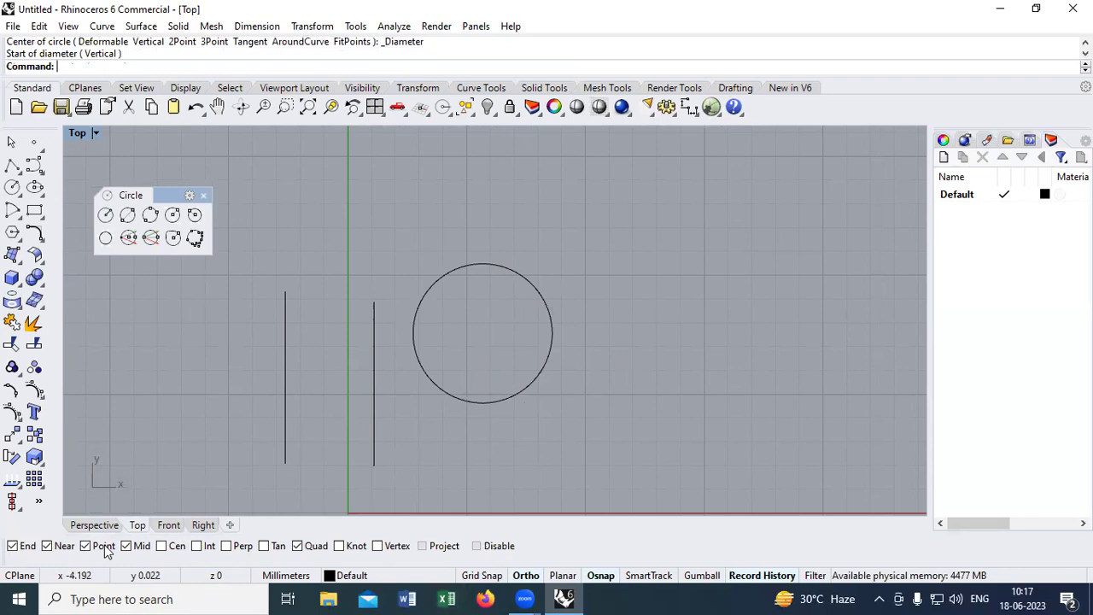
pyautogui.click(12, 436)
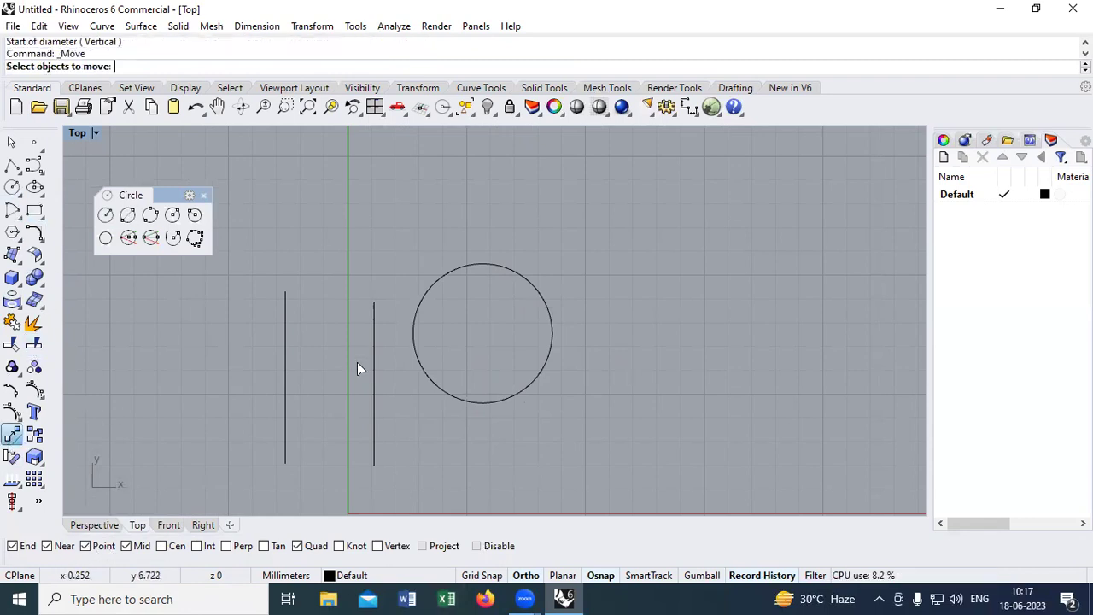
# Draw a circle by diameter between the two vertical lines, spanning from the left line straight across to the right one
pyautogui.click(127, 215)
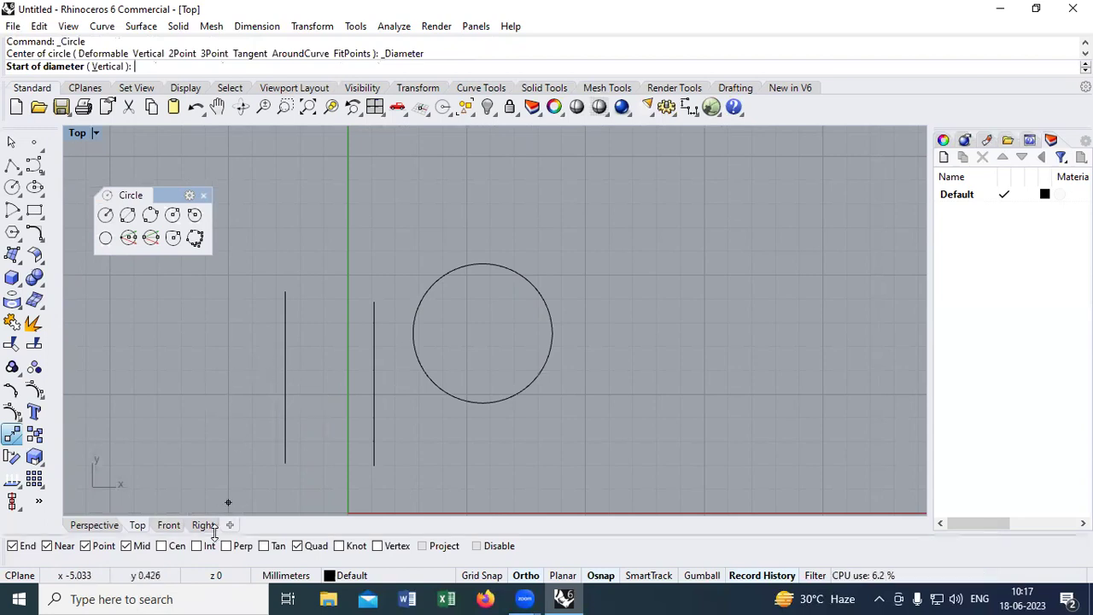
pyautogui.click(128, 219)
pyautogui.click(293, 378)
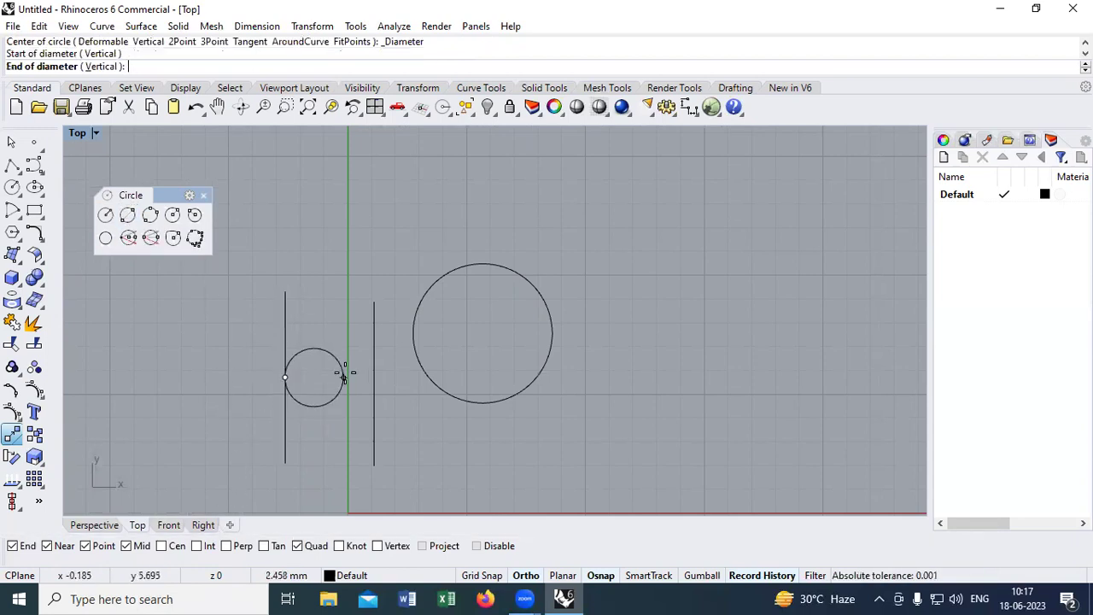
pyautogui.click(369, 378)
# Draw an open-bottomed square frame about 6.3 mm wide from three single-segment polylines, well to the right of the circles
pyautogui.scroll(-2, 319, 326)
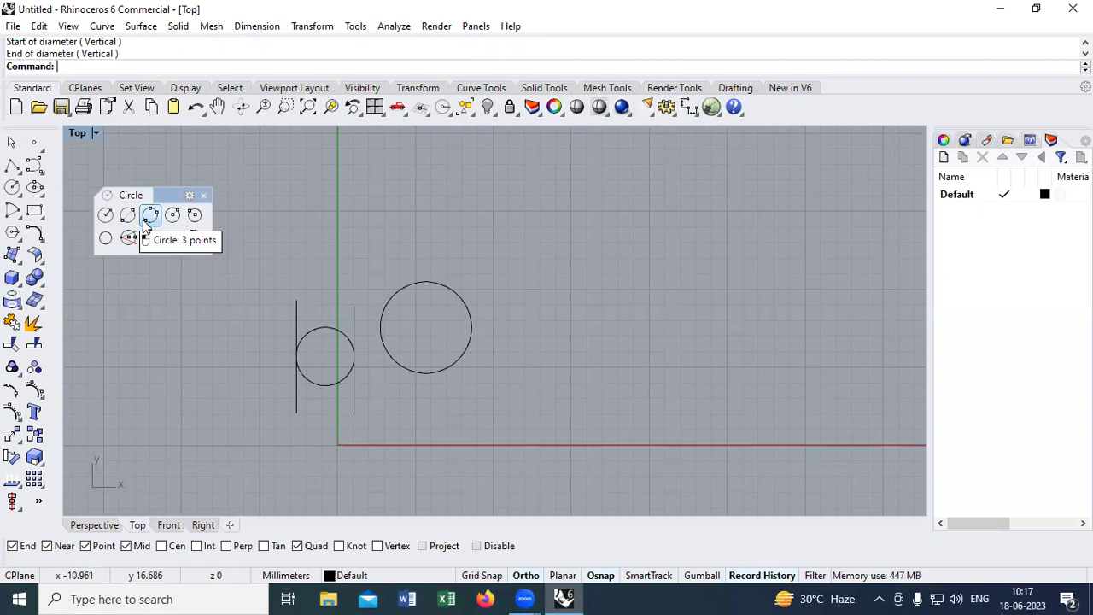
pyautogui.click(12, 165)
pyautogui.click(662, 275)
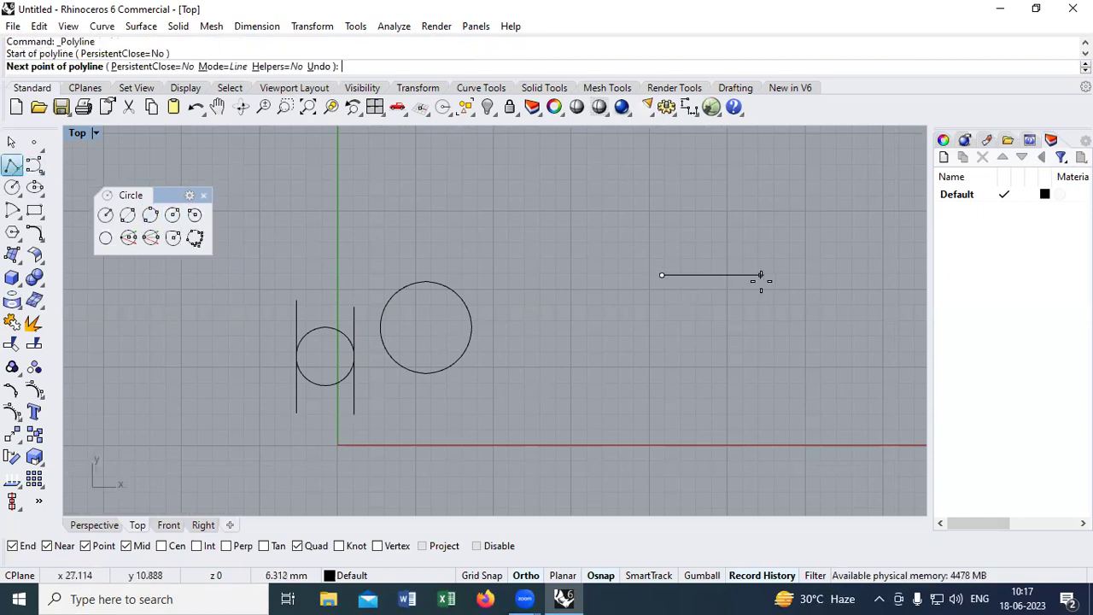
pyautogui.click(762, 275)
pyautogui.click(763, 376)
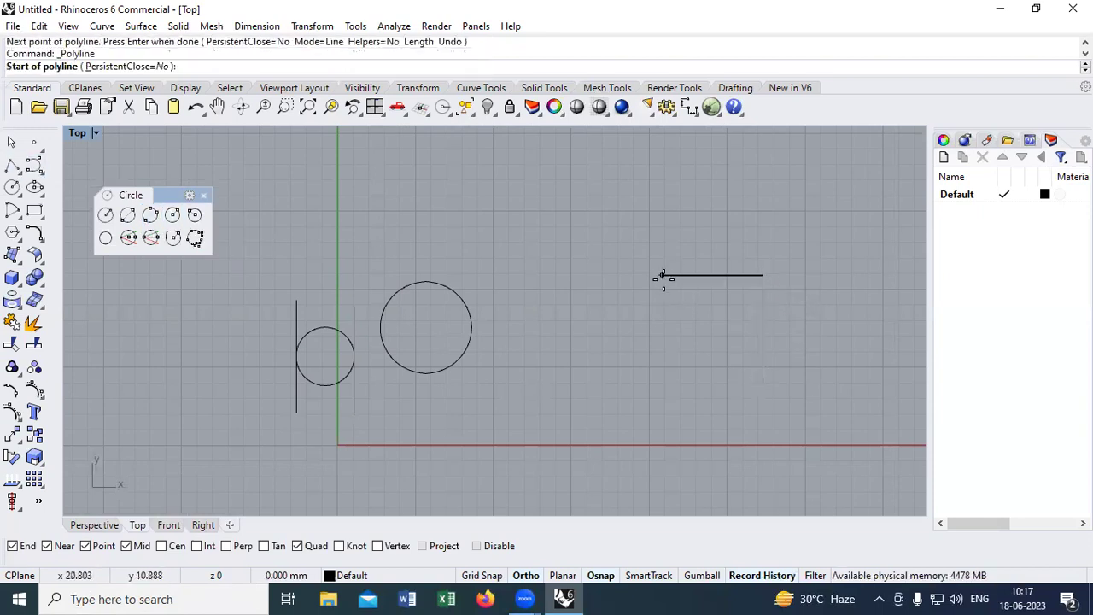
pyautogui.rightClick(662, 378)
pyautogui.moveTo(868, 314); pyautogui.dragTo(811, 324, button='right')
pyautogui.click(654, 284)
pyautogui.click(599, 328)
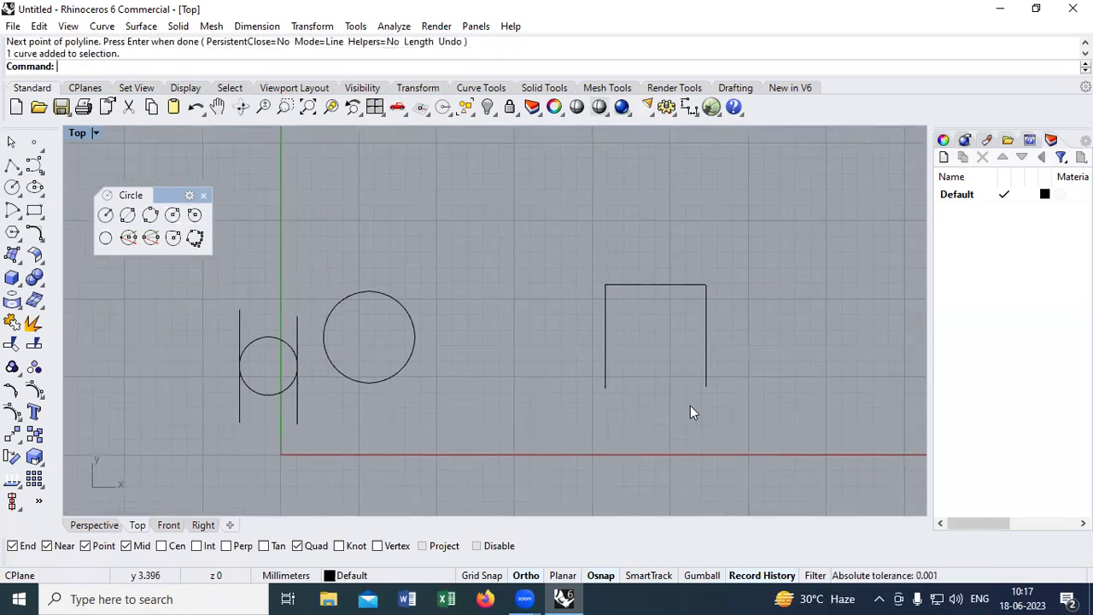
# Draw a three-point circle through the midpoints of the frame's left, right and top sides
pyautogui.click(150, 216)
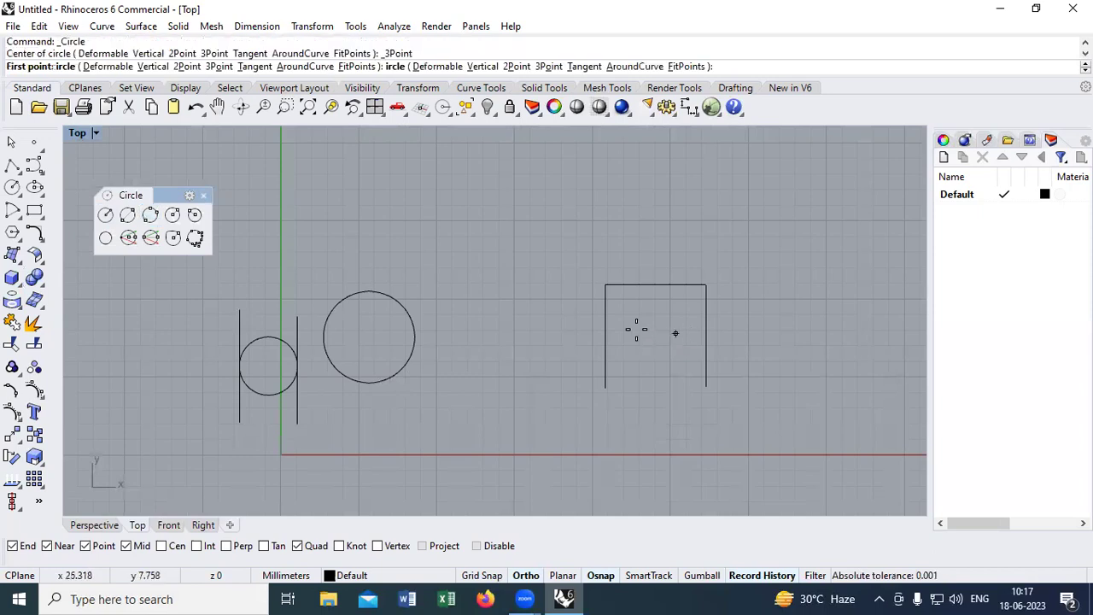
pyautogui.click(605, 335)
pyautogui.click(705, 335)
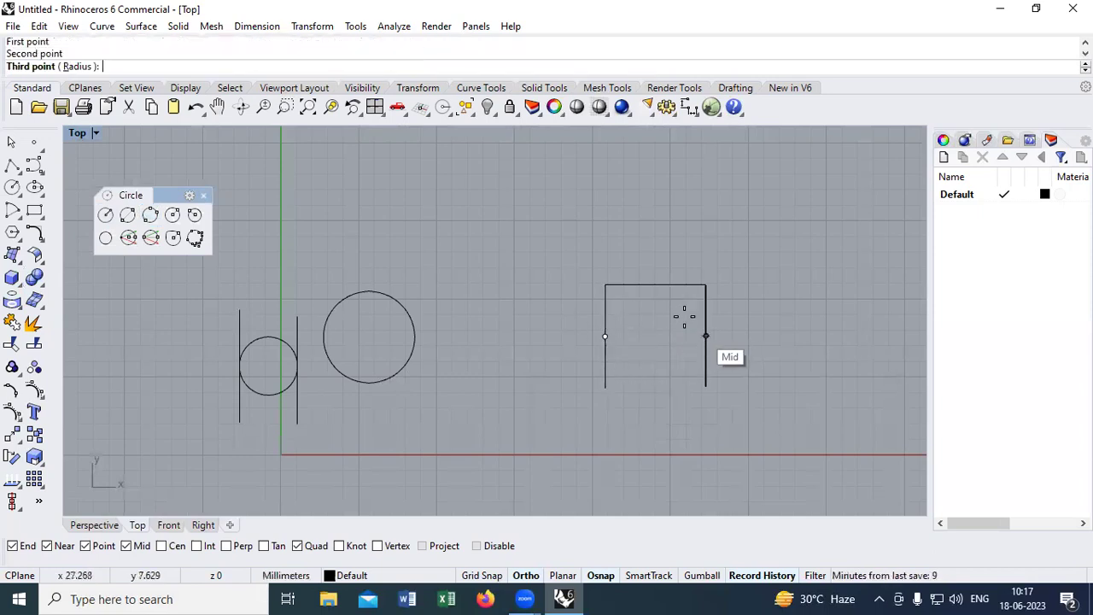
pyautogui.click(655, 285)
# Copy the three frame lines without their circle horizontally to the left, into the gap beside the large circle
pyautogui.moveTo(596, 334); pyautogui.dragTo(491, 337, button='right')
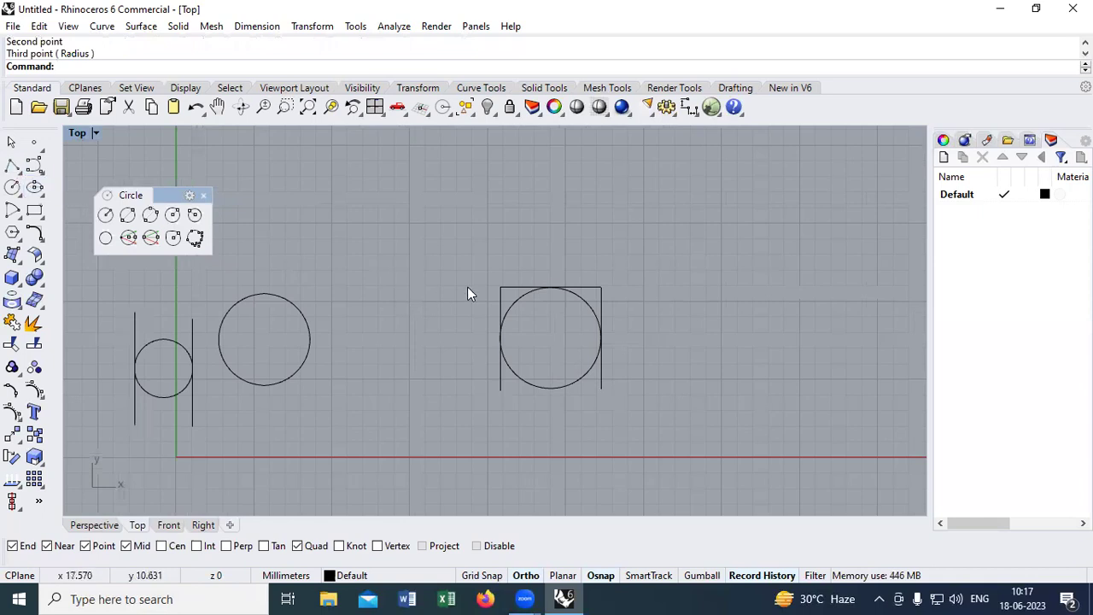
pyautogui.click(508, 291)
pyautogui.click(513, 289)
pyautogui.click(600, 304)
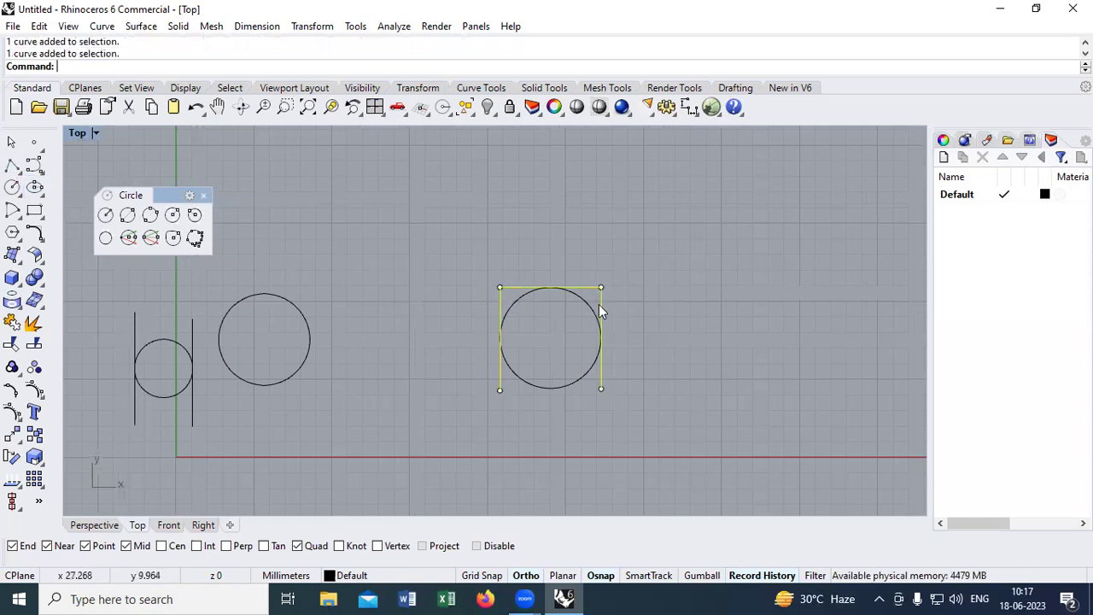
pyautogui.write('c')
pyautogui.press('Return')
pyautogui.click(586, 486)
pyautogui.click(427, 484)
pyautogui.press('Return')
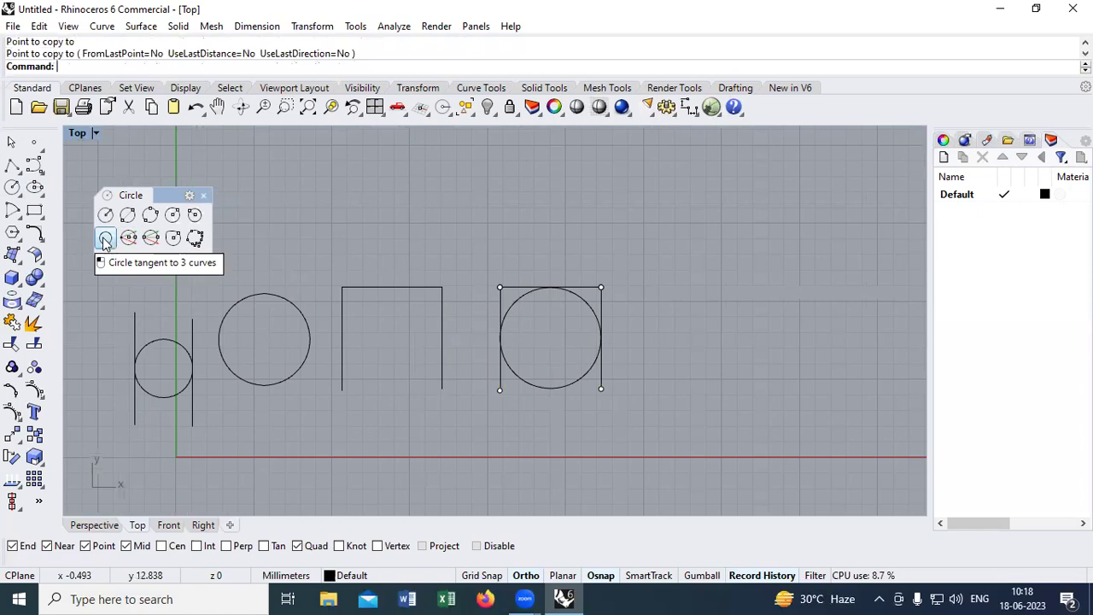
# Draw a circle tangent to the left, right and top lines of the copied frame
pyautogui.click(104, 240)
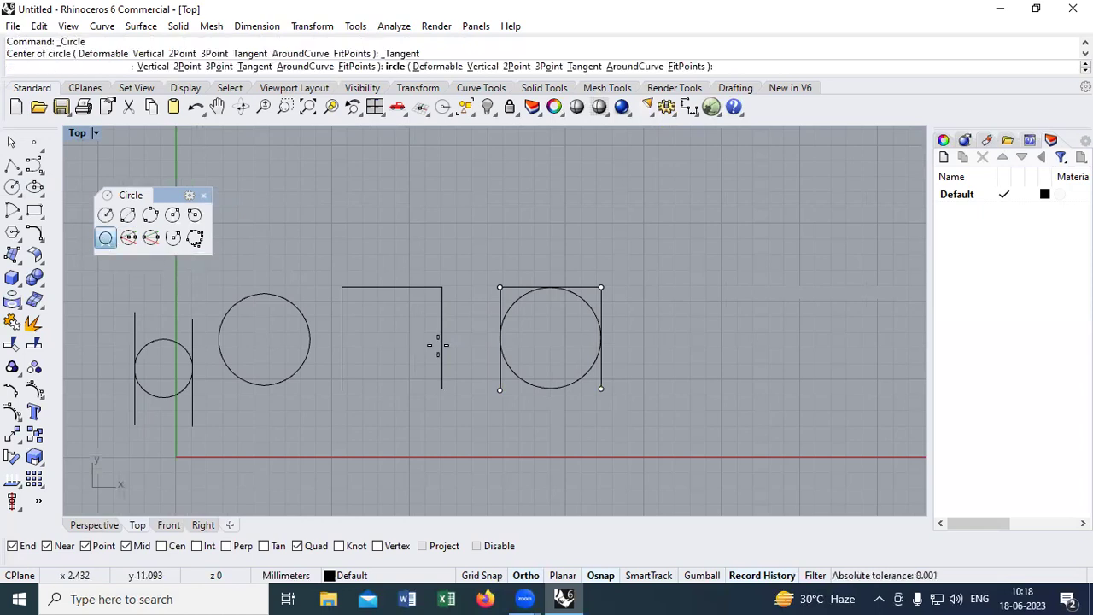
pyautogui.click(342, 320)
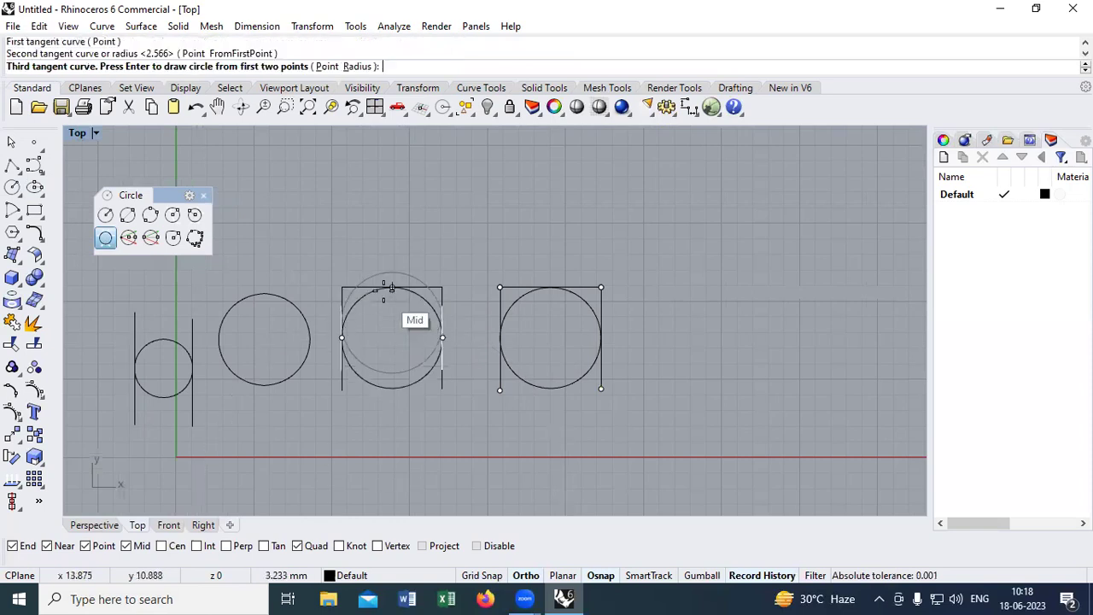
pyautogui.click(443, 322)
# Delete all the curves in the Top view
pyautogui.scroll(-4, 632, 389)
pyautogui.scroll(1, 543, 306)
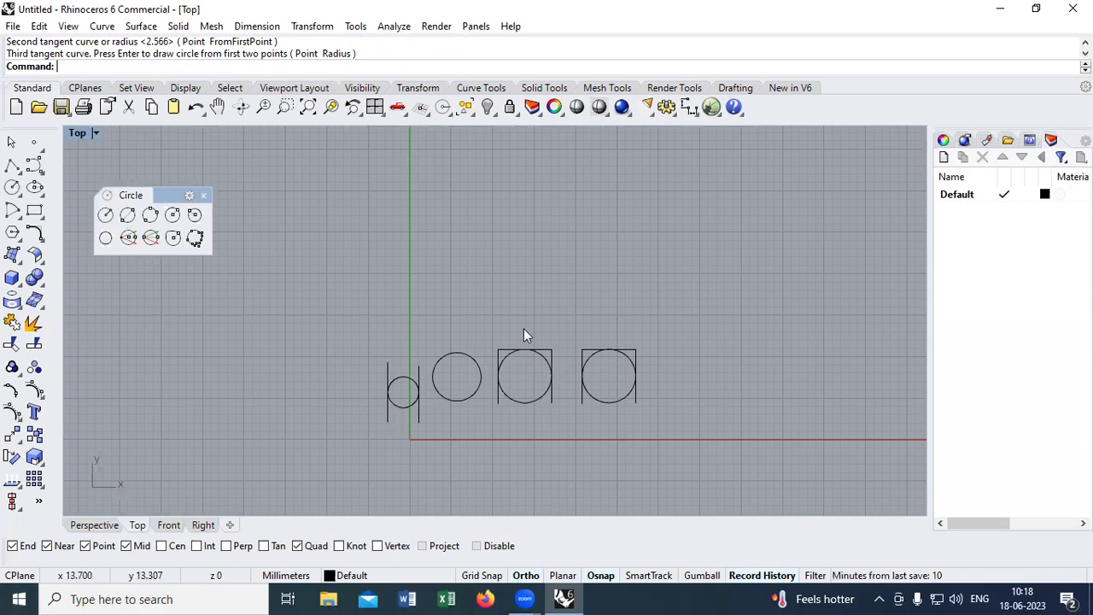
pyautogui.hotkey('ctrl', 'a')
pyautogui.press('Delete')
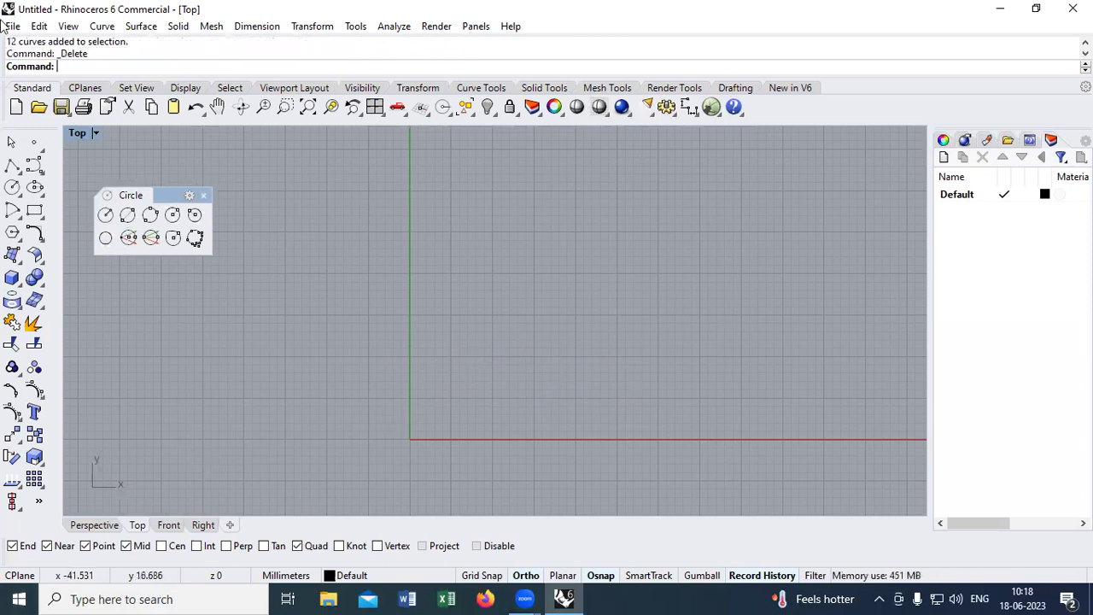
# Close the floating Circle tool palette and float the Ellipse tool palette over the viewport instead
pyautogui.click(36, 188)
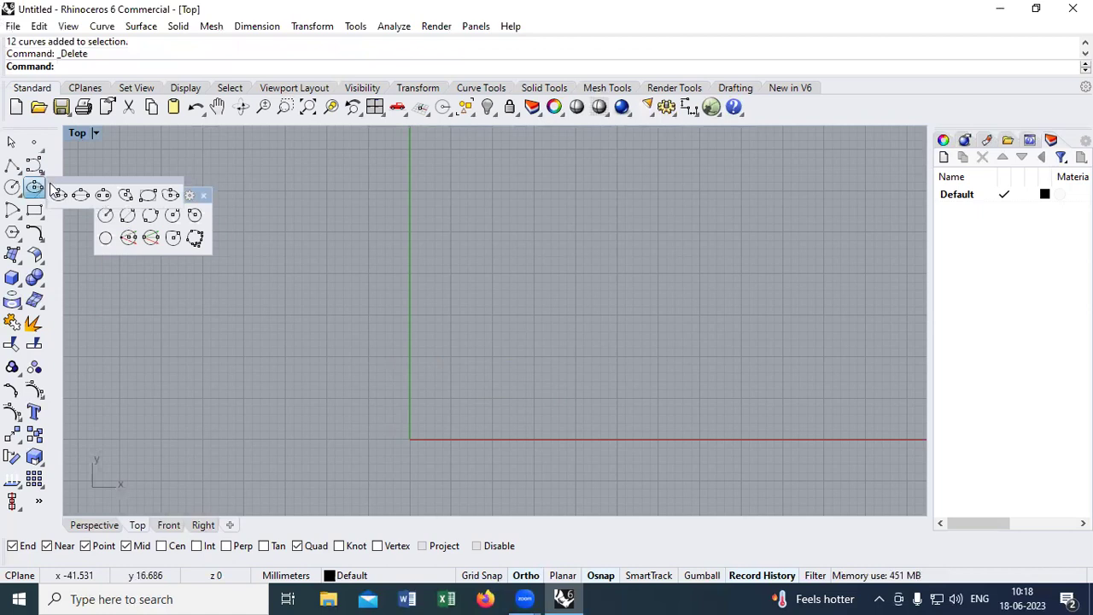
pyautogui.click(205, 194)
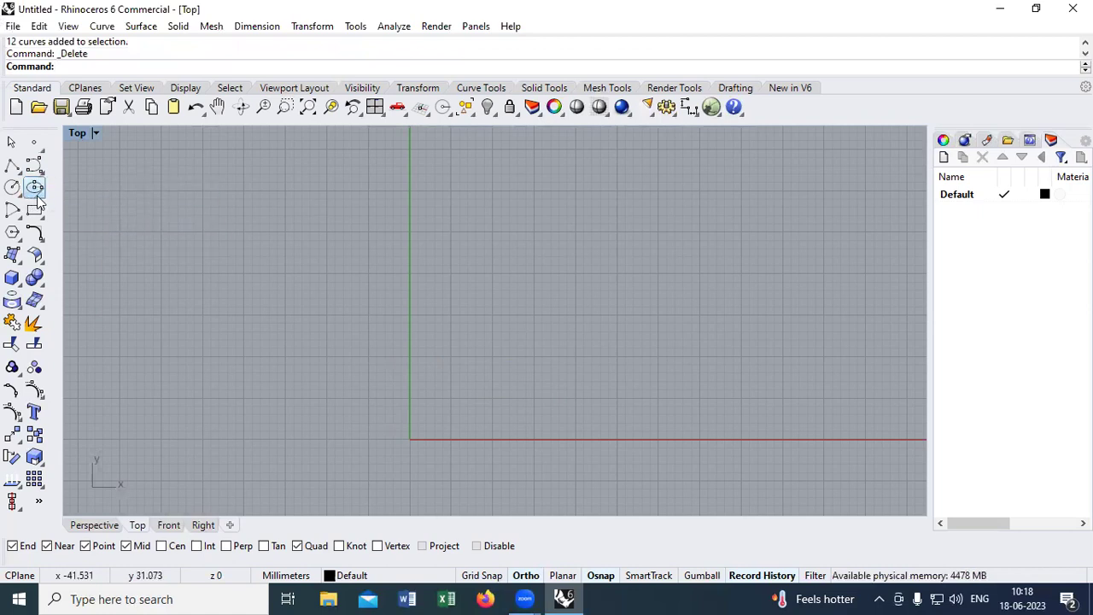
pyautogui.click(36, 188)
pyautogui.moveTo(63, 190); pyautogui.dragTo(100, 241)
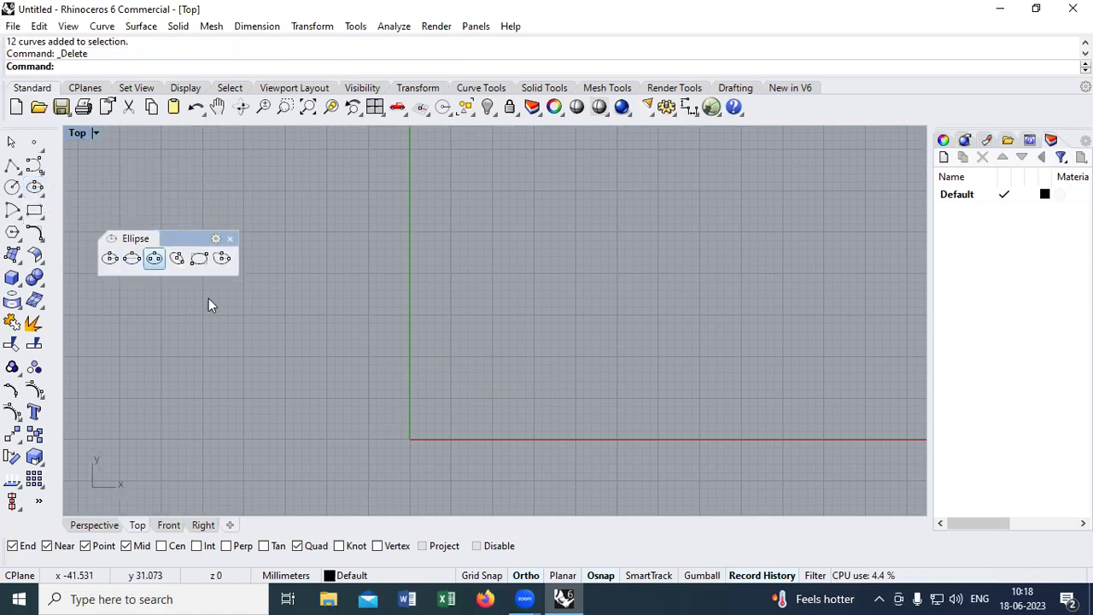
# Draw an ellipse from its center at the origin, with a 2 mm horizontal half-axis and a 3 mm vertical half-axis
pyautogui.click(109, 260)
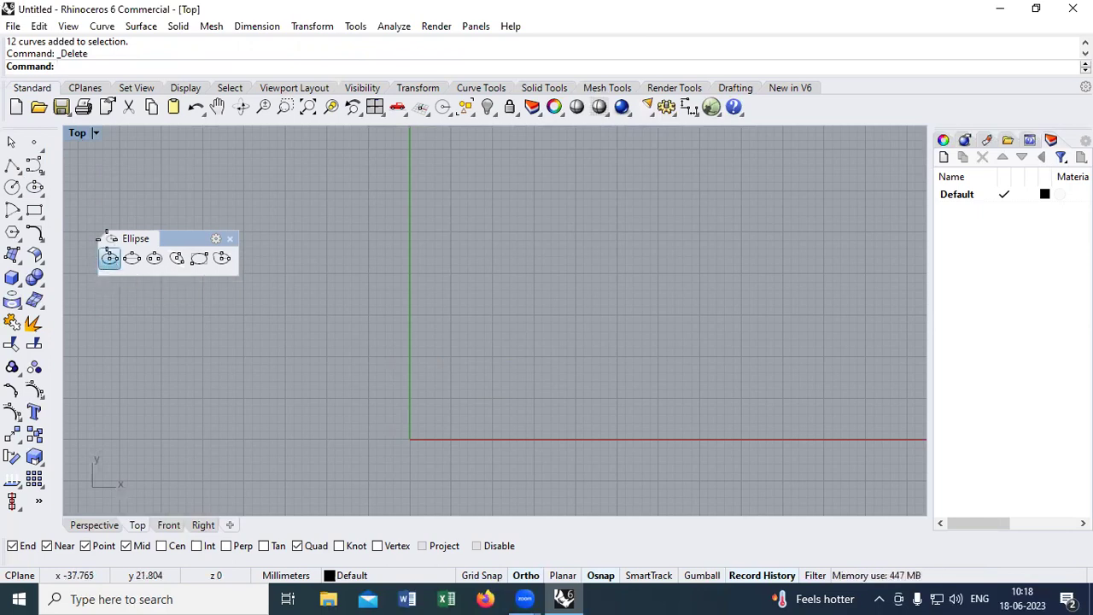
pyautogui.write('0')
pyautogui.press('Return')
pyautogui.scroll(2, 410, 367)
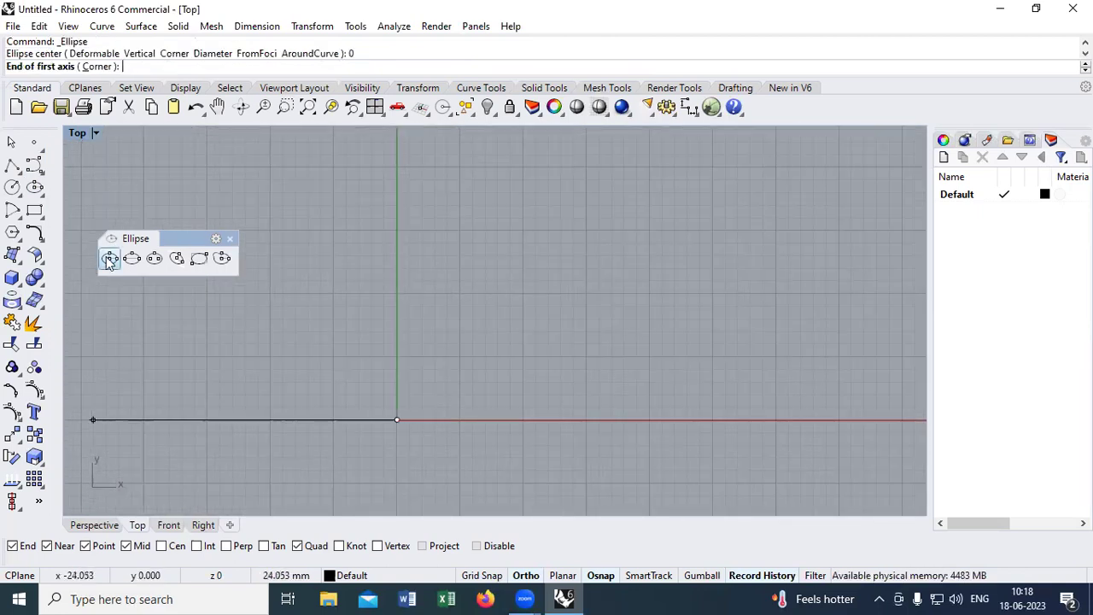
pyautogui.write('2')
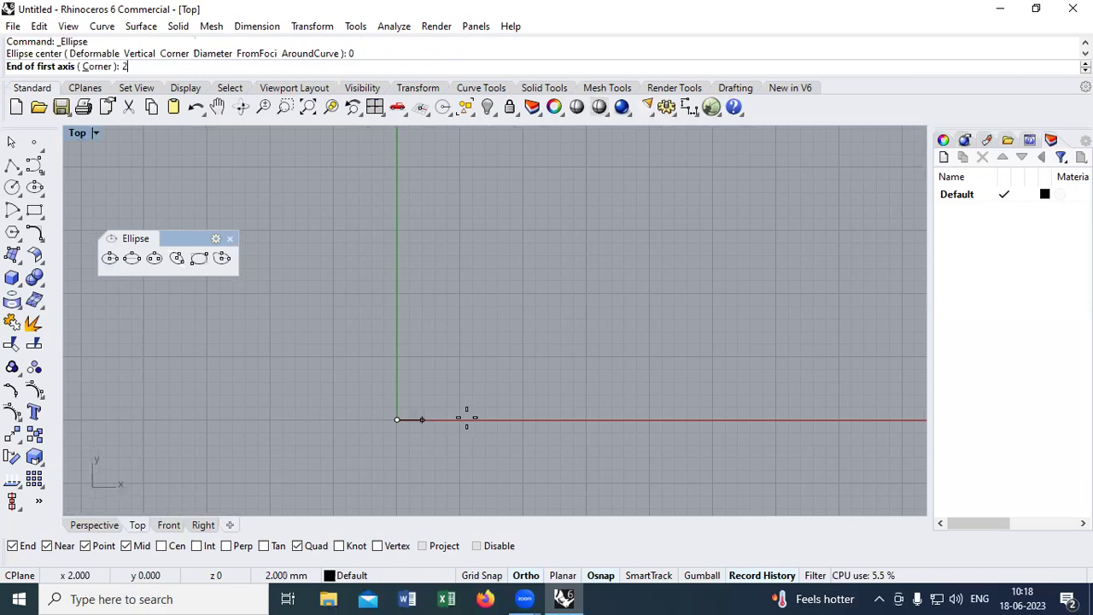
pyautogui.press('Return')
pyautogui.click(437, 398)
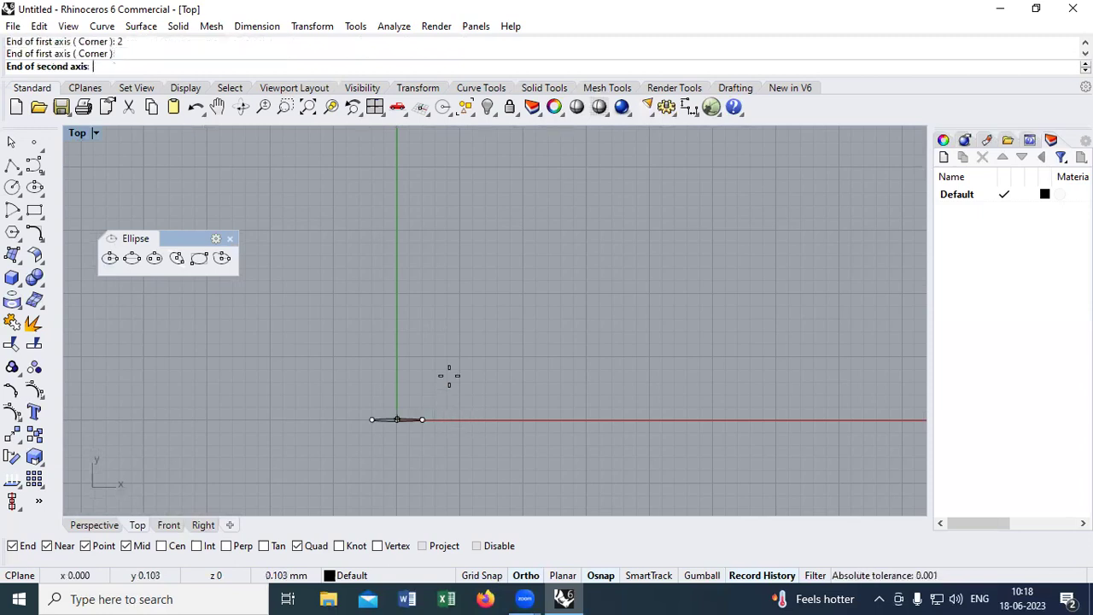
pyautogui.write('2')
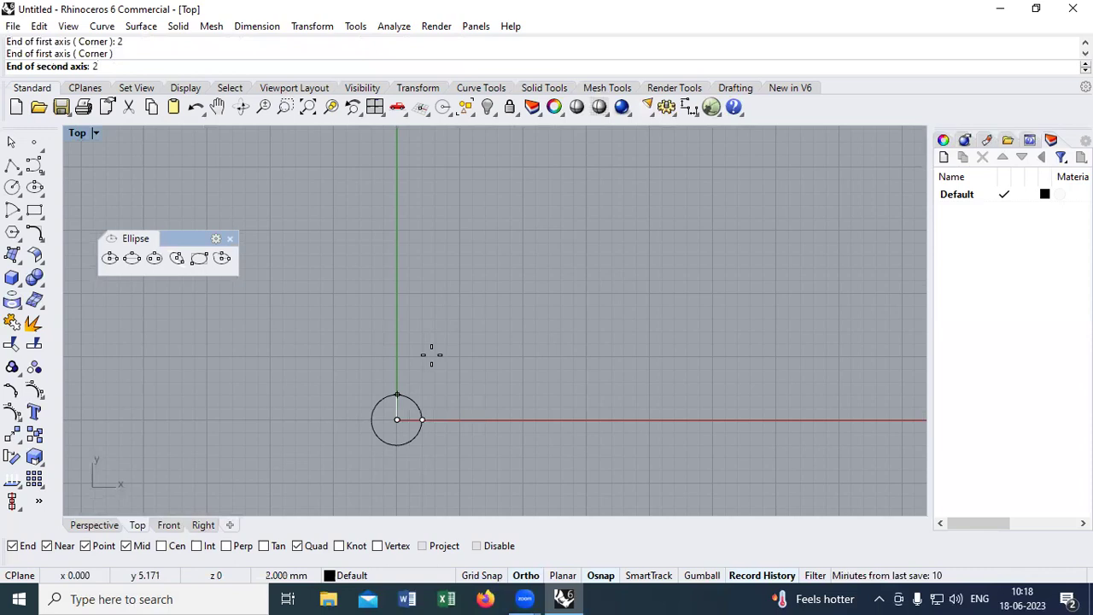
pyautogui.press('BackSpace')
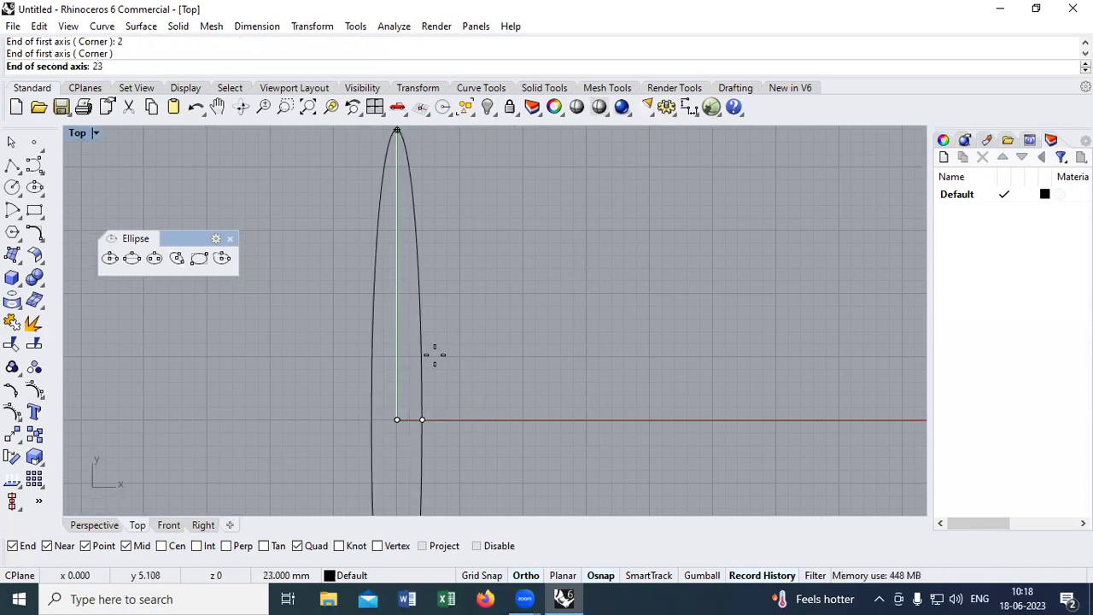
pyautogui.write('3')
pyautogui.press('Return')
# Try to add an aligned dimension across the ellipse's width between its left and right quadrant points
pyautogui.scroll(3, 392, 419)
pyautogui.write('dimaligned')
pyautogui.press('Return')
pyautogui.click(360, 419)
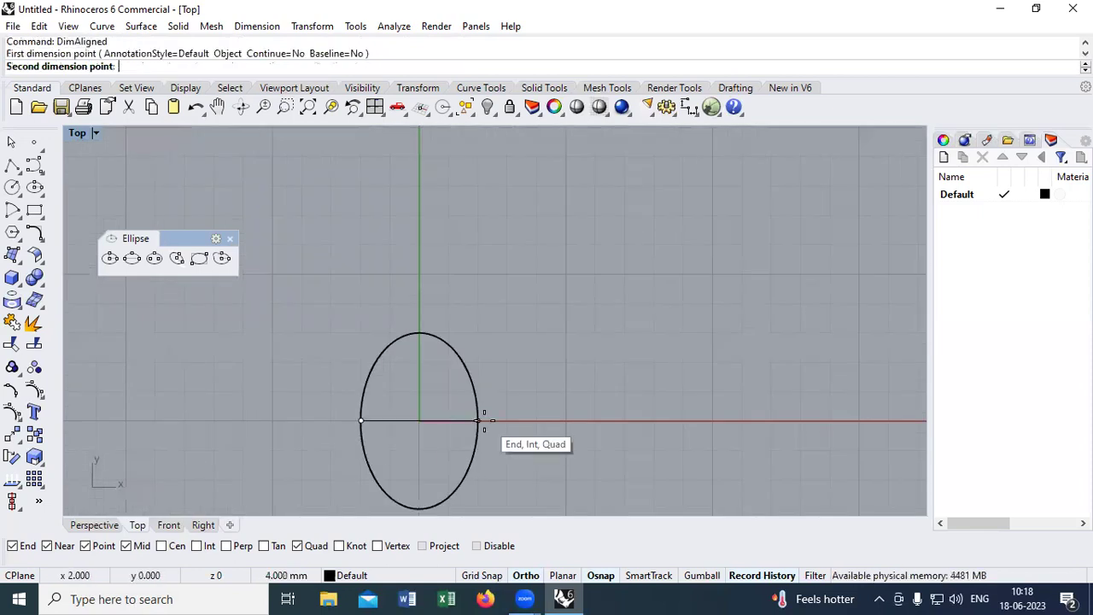
pyautogui.click(476, 419)
pyautogui.scroll(-2, 478, 420)
pyautogui.press('Escape')
pyautogui.scroll(1, 442, 418)
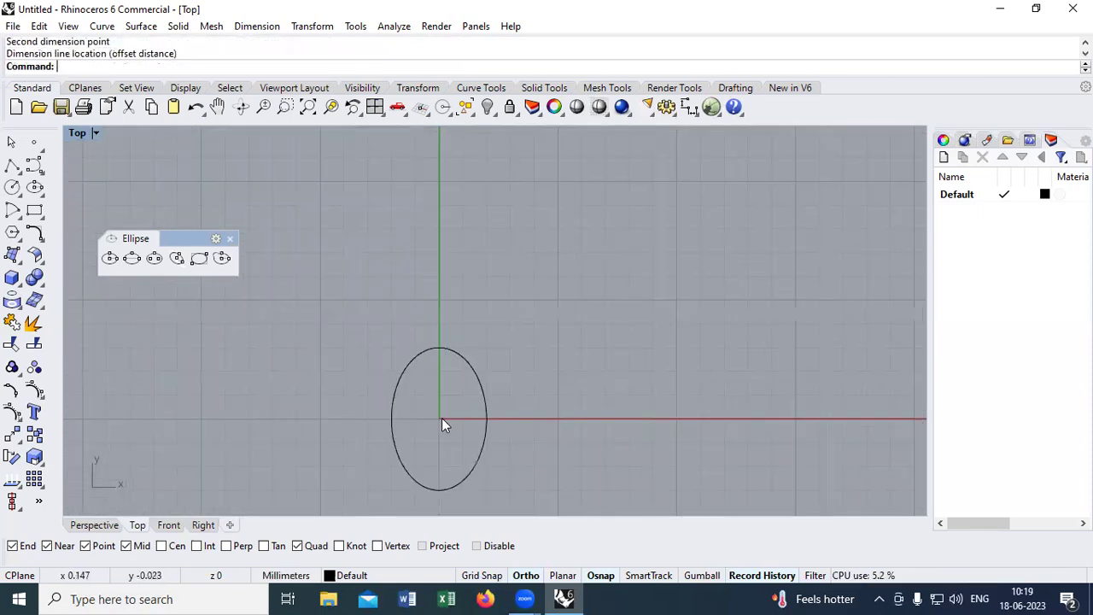
pyautogui.write('DA')
pyautogui.press('Return')
pyautogui.press('Escape')
# Delete the ellipse and redraw it from its center at the origin with a 2 mm horizontal and a 3 mm vertical half-axis
pyautogui.click(487, 407)
pyautogui.press('Delete')
pyautogui.click(110, 258)
pyautogui.scroll(1, 447, 400)
pyautogui.write('0')
pyautogui.press('Return')
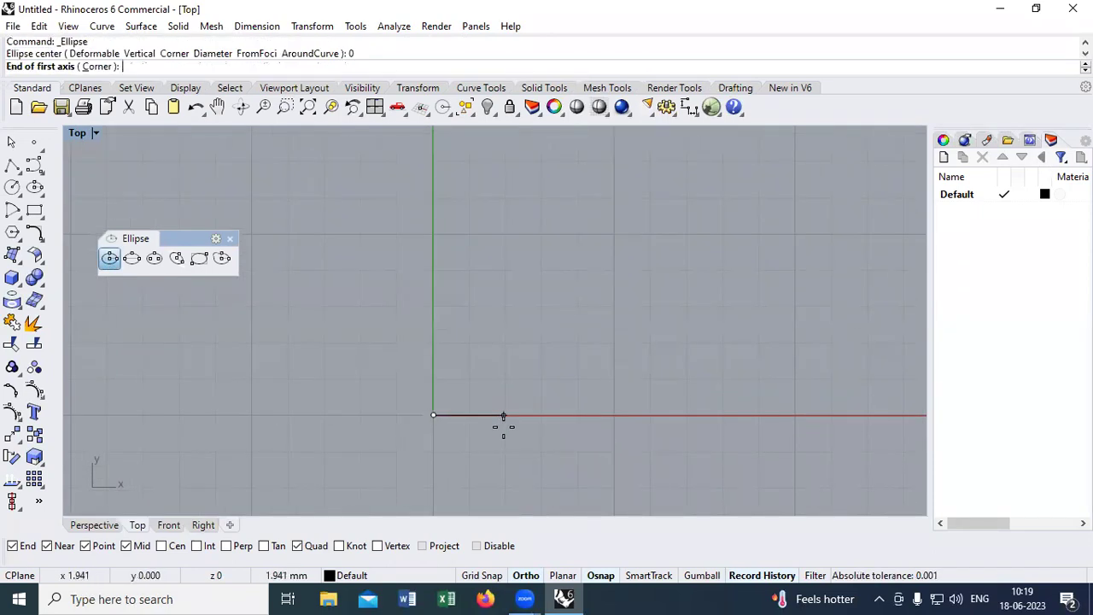
pyautogui.write('2')
pyautogui.press('Return')
pyautogui.scroll(1, 500, 429)
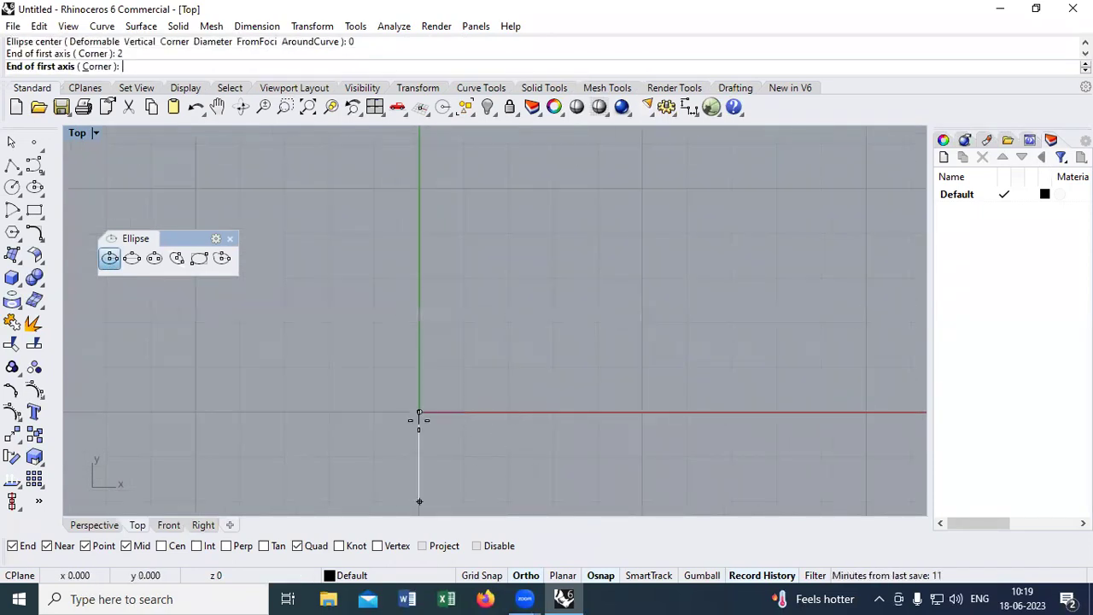
pyautogui.click(502, 412)
pyautogui.write('3')
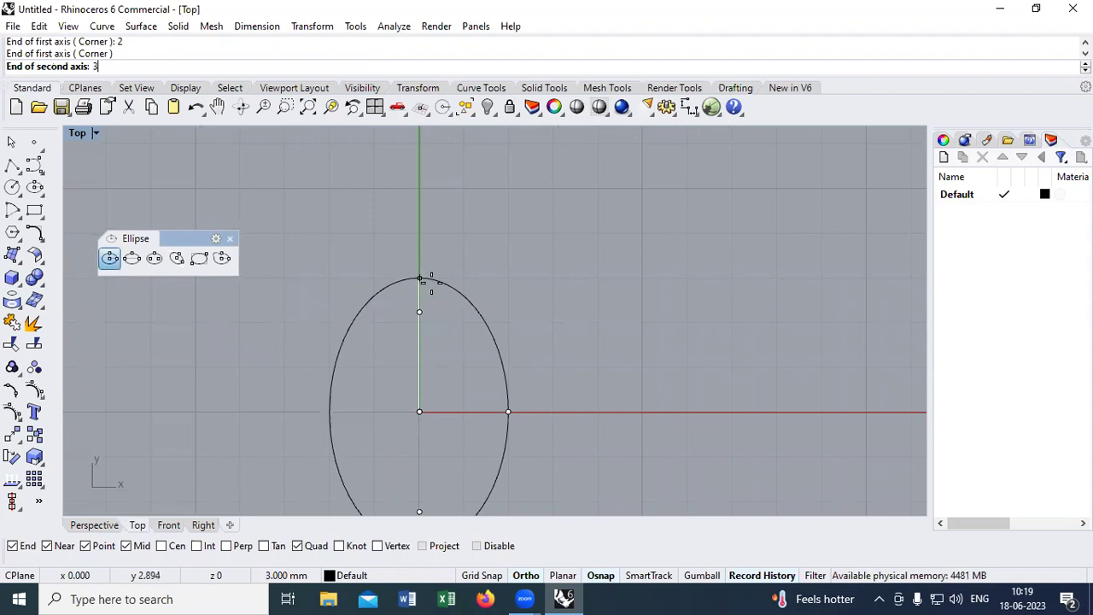
pyautogui.press('Return')
pyautogui.scroll(-4, 440, 303)
pyautogui.scroll(2, 441, 322)
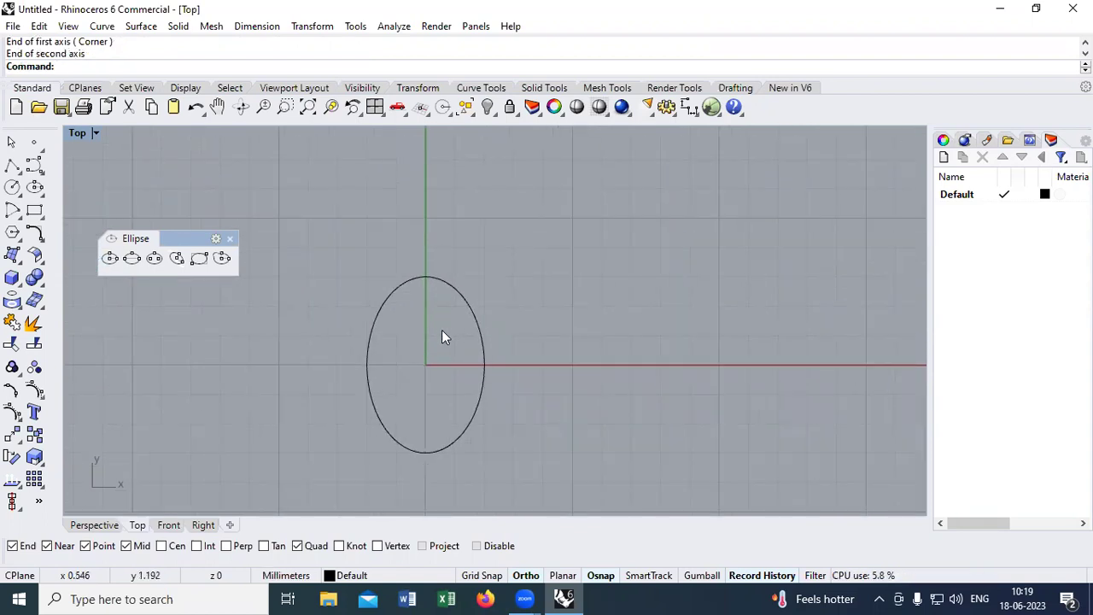
pyautogui.click(371, 415)
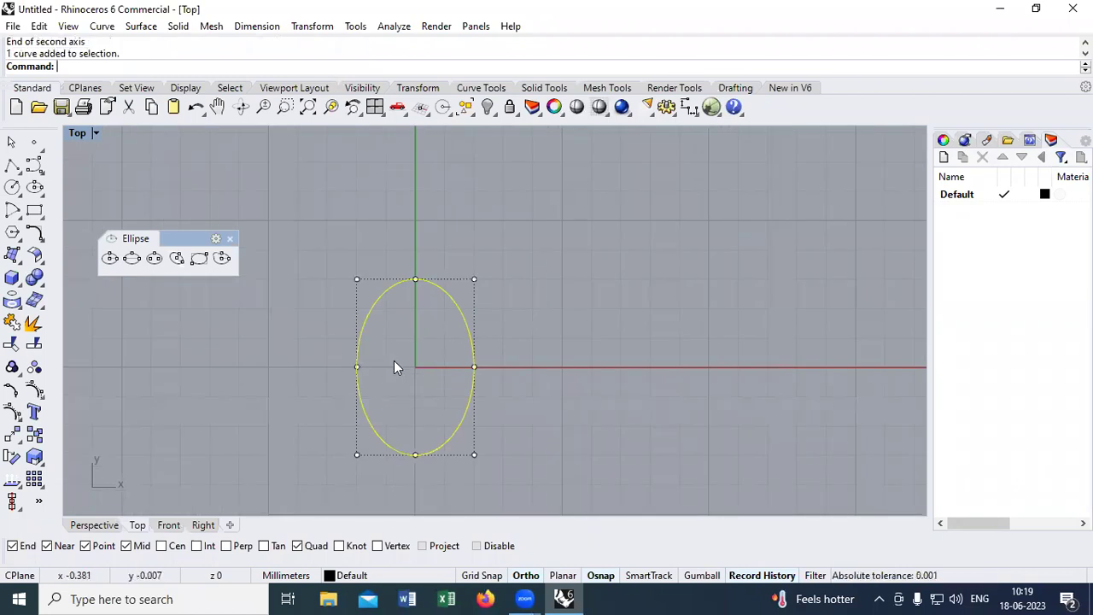
# Draw a tall, narrow ellipse by diameter to the right of the origin ellipse, with its first axis horizontal
pyautogui.click(132, 258)
pyautogui.moveTo(527, 329); pyautogui.dragTo(432, 331, button='right')
pyautogui.click(495, 323)
pyautogui.click(581, 323)
pyautogui.click(580, 431)
pyautogui.press('Escape')
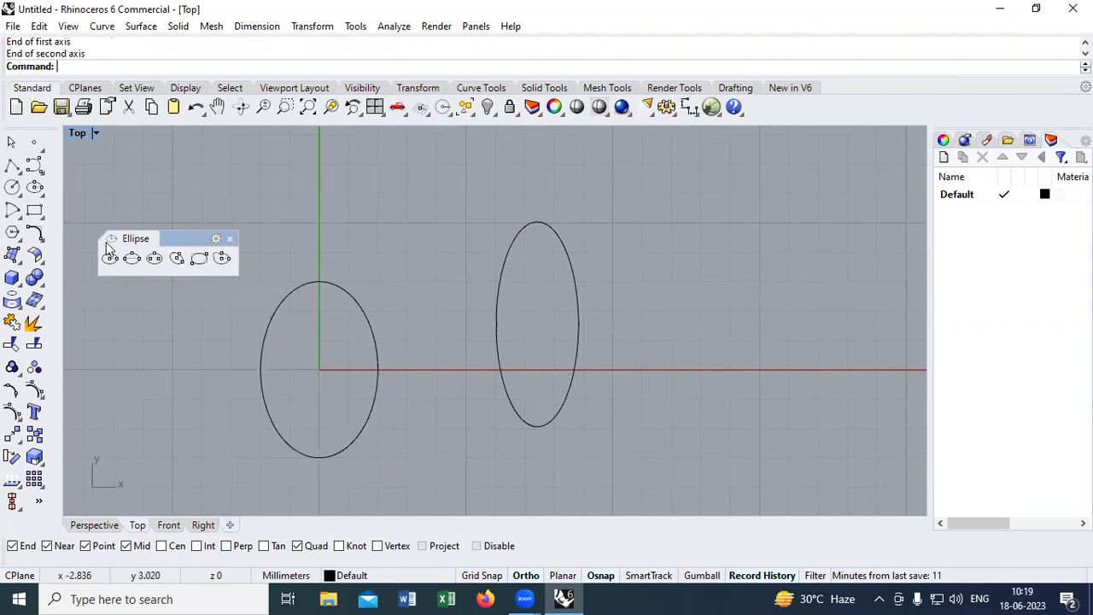
# Draw another ellipse by diameter above the origin ellipse, with a horizontal first axis and a vertical half-axis of about 2.2 mm
pyautogui.click(131, 258)
pyautogui.moveTo(332, 173); pyautogui.dragTo(324, 221, button='right')
pyautogui.click(322, 213)
pyautogui.click(411, 212)
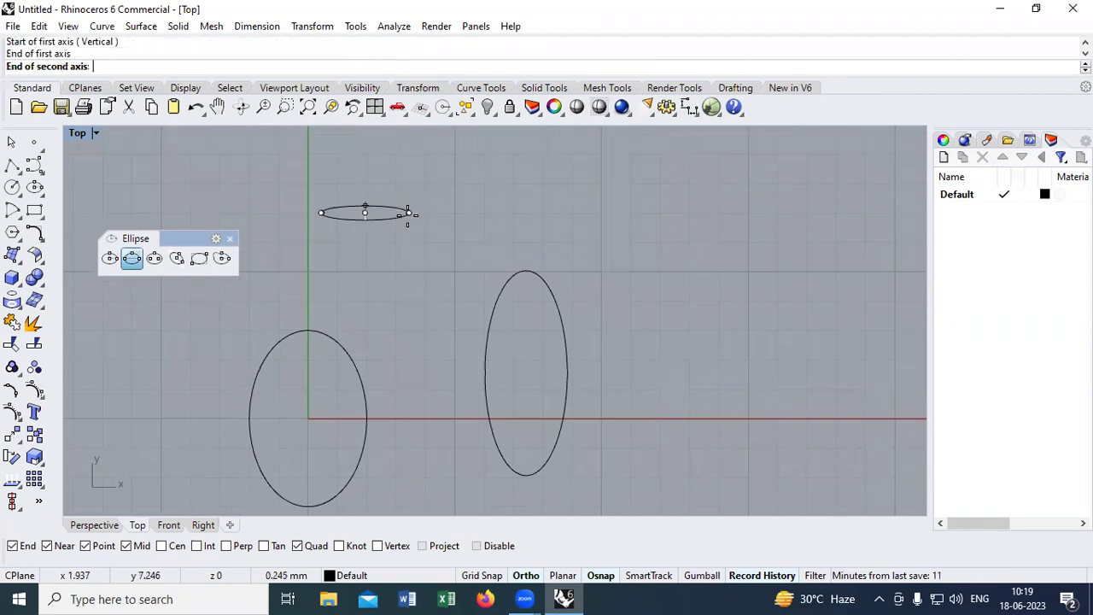
pyautogui.click(381, 277)
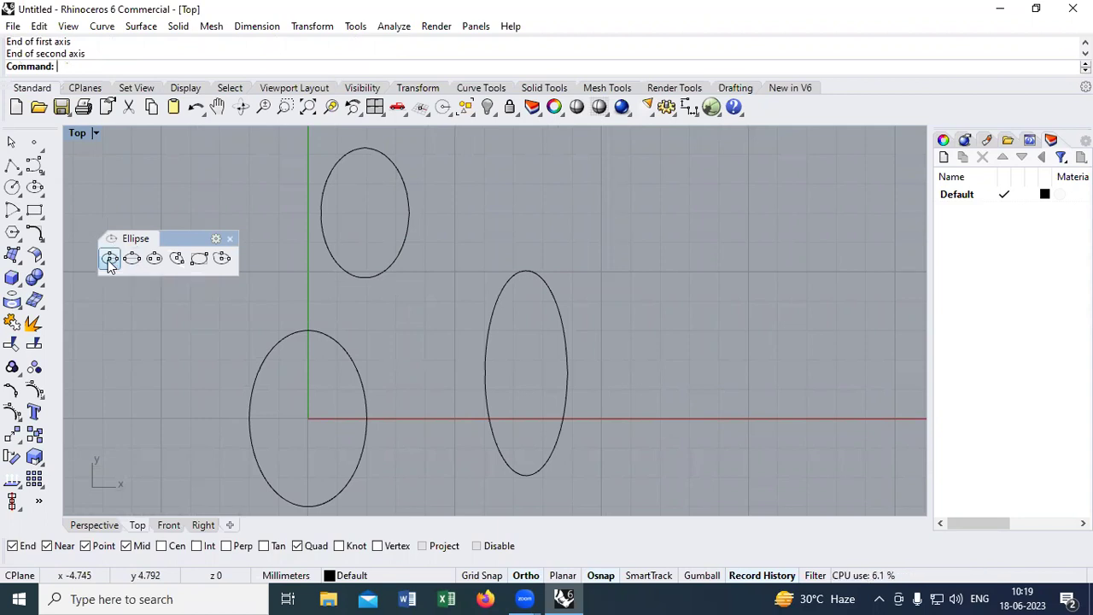
# Delete all the curves and draw an ellipse from its center at the origin with half-axes of 4/2 horizontally and 6/2 vertically
pyautogui.hotkey('ctrl', 'a')
pyautogui.press('Delete')
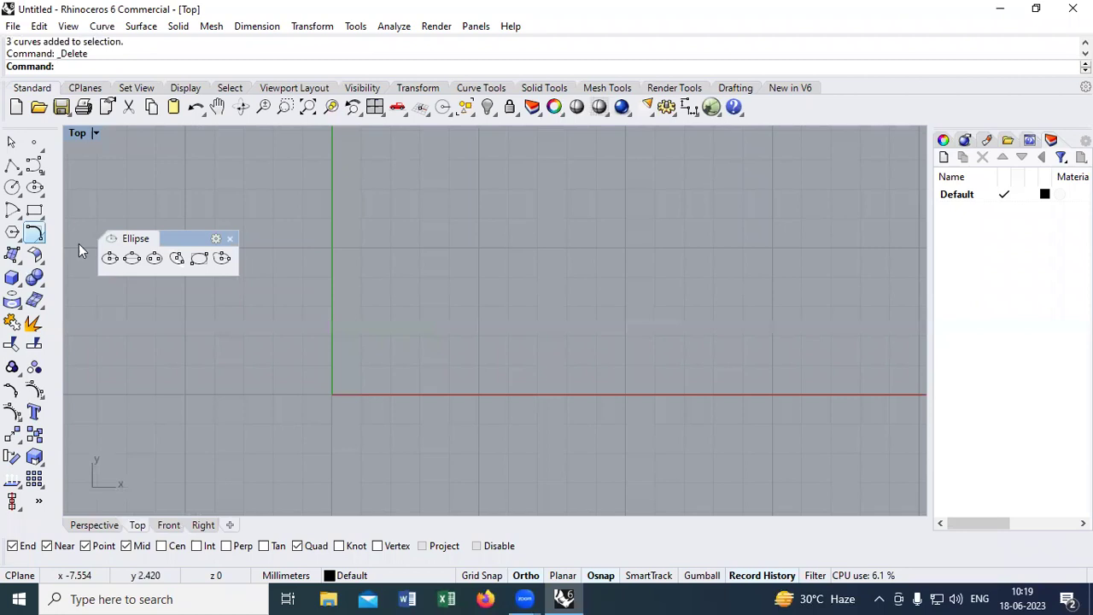
pyautogui.click(110, 258)
pyautogui.write('0')
pyautogui.press('Return')
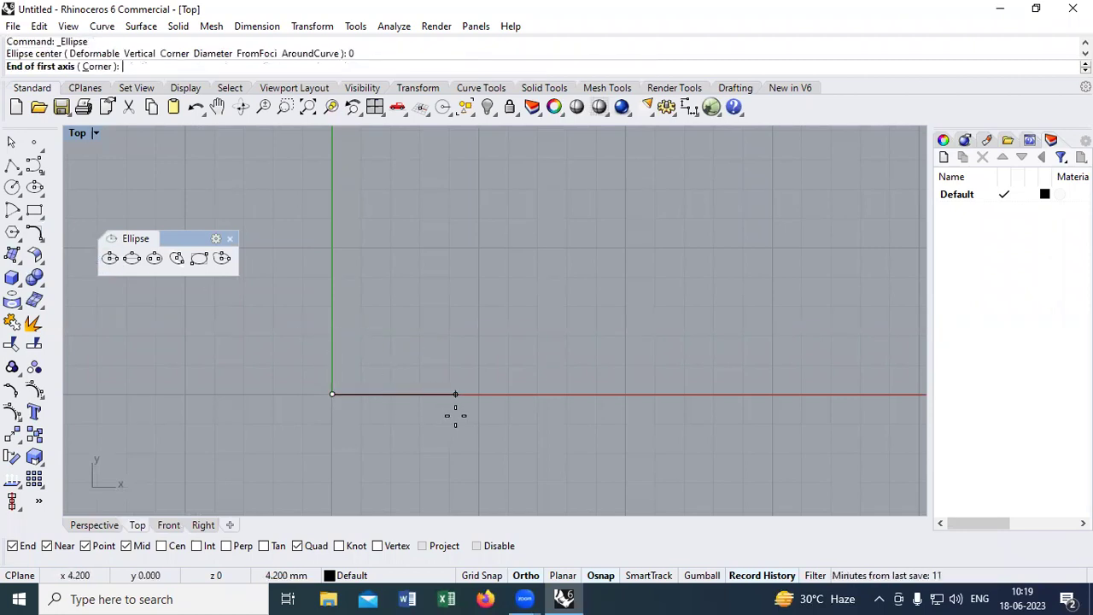
pyautogui.write('4/2')
pyautogui.press('Return')
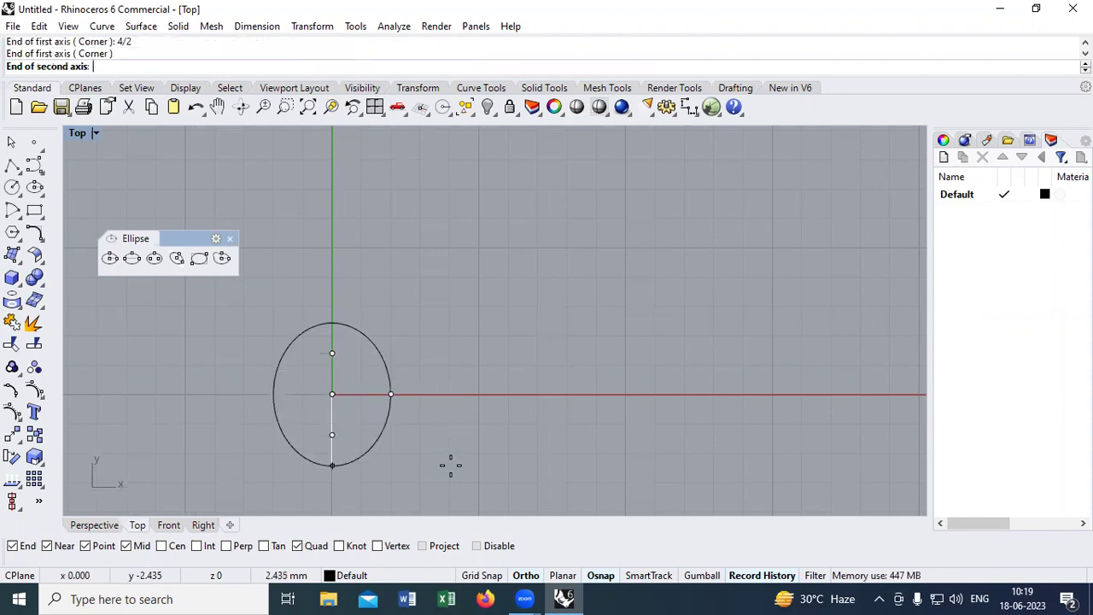
pyautogui.write('6/2')
pyautogui.press('Return')
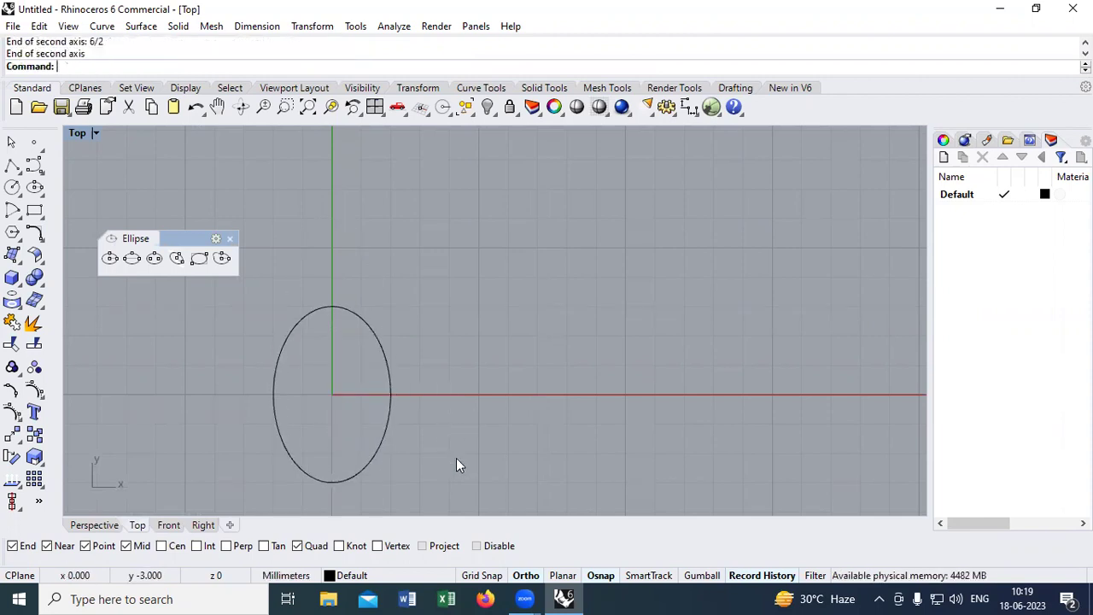
# Check the ellipse's width and height between opposite quadrant points with aligned dimensions, without placing them
pyautogui.click(391, 402)
pyautogui.write('DA')
pyautogui.press('Return')
pyautogui.click(274, 393)
pyautogui.click(390, 394)
pyautogui.press('Escape')
pyautogui.press('Return')
pyautogui.click(332, 307)
pyautogui.click(333, 481)
pyautogui.press('Escape')
# Replace the ellipse with a new one centered at the origin, entering half-axes of 2 mm horizontally and 3 mm vertically
pyautogui.press('Delete')
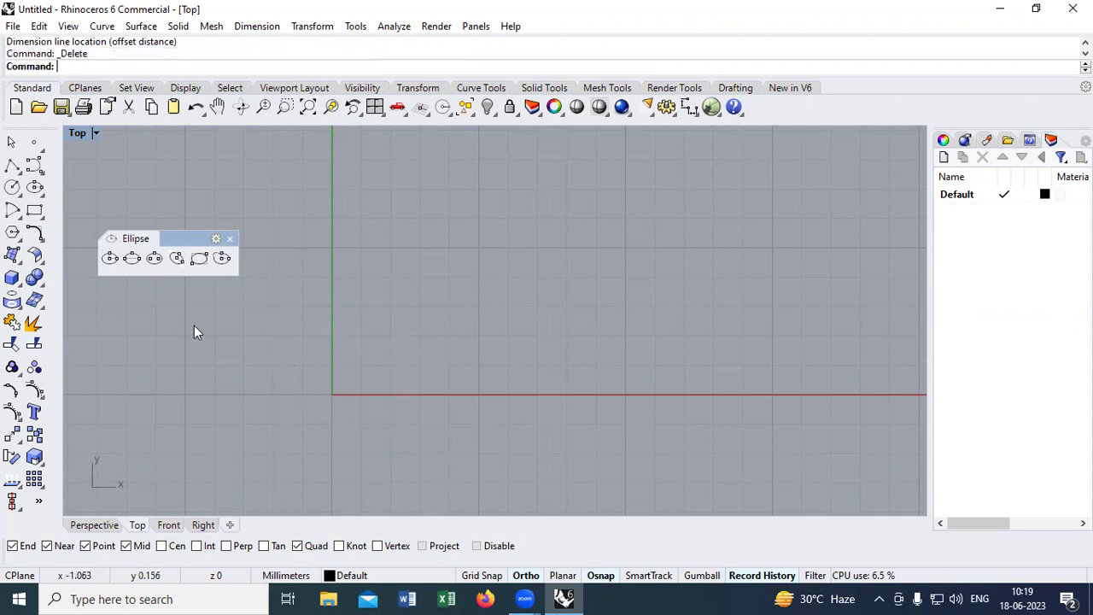
pyautogui.click(111, 260)
pyautogui.write('0')
pyautogui.press('Return')
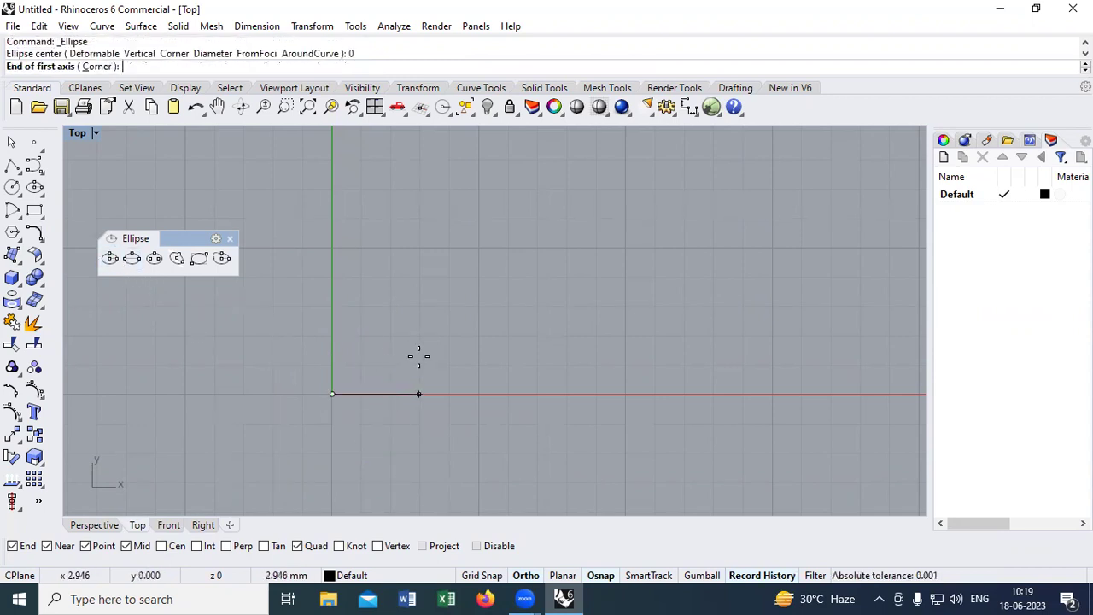
pyautogui.write('2')
pyautogui.press('Return')
pyautogui.write('3')
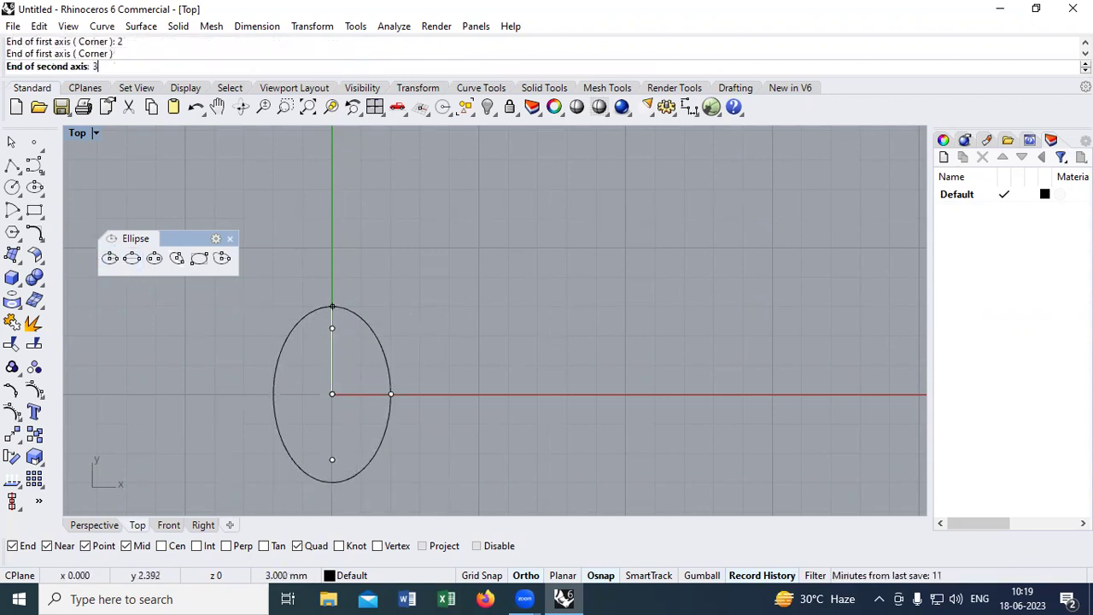
pyautogui.press('Return')
# Check the new ellipse's width between its left and right quadrant points with an aligned dimension, without placing it
pyautogui.write('DA')
pyautogui.press('Return')
pyautogui.click(275, 392)
pyautogui.click(389, 393)
pyautogui.press('Escape')
# Delete the centered ellipse and draw a tall one by diameter across the green y-axis, with a horizontal first axis
pyautogui.click(390, 410)
pyautogui.press('Delete')
pyautogui.moveTo(384, 322); pyautogui.dragTo(453, 318, button='right')
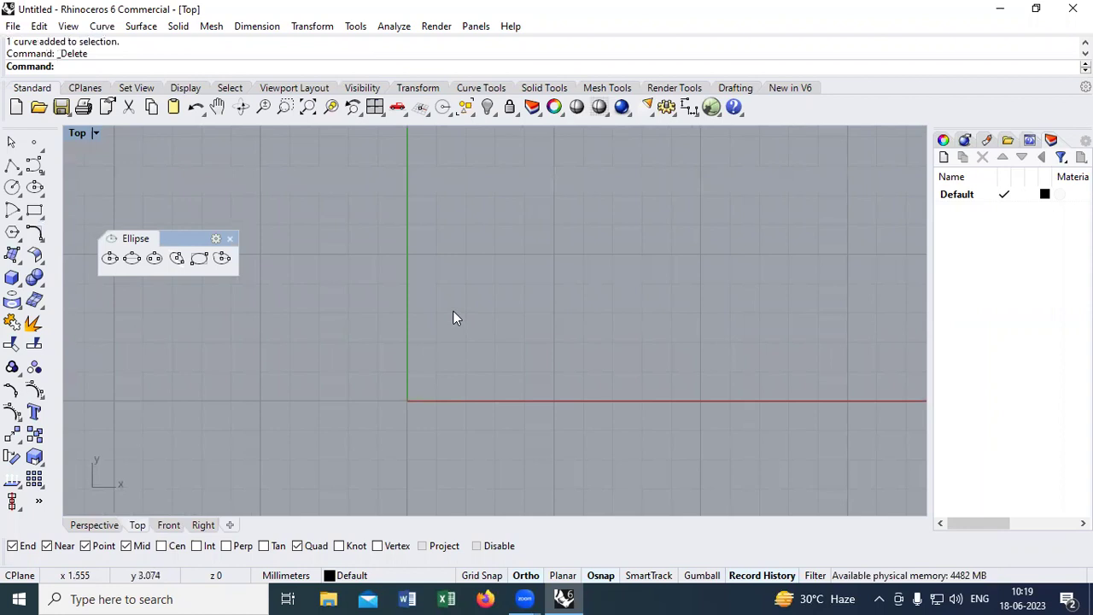
pyautogui.click(131, 258)
pyautogui.click(346, 317)
pyautogui.click(506, 333)
pyautogui.click(443, 193)
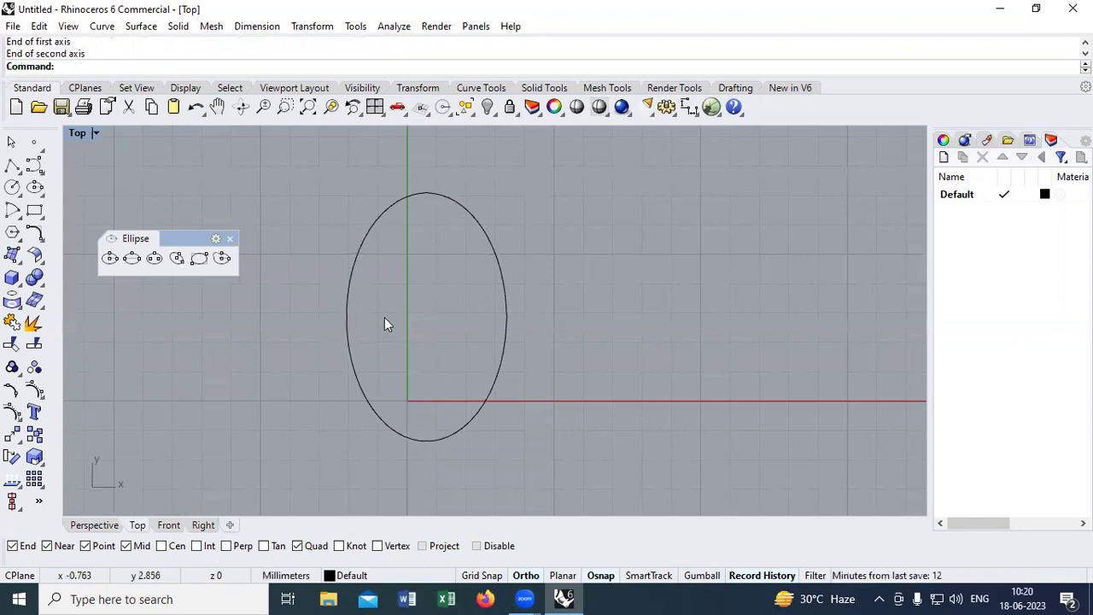
# Draw a second, smaller ellipse by diameter to the right of the tall one, with a horizontal first axis
pyautogui.press('Escape')
pyautogui.click(132, 258)
pyautogui.moveTo(595, 349); pyautogui.dragTo(442, 354, button='right')
pyautogui.click(452, 350)
pyautogui.click(598, 349)
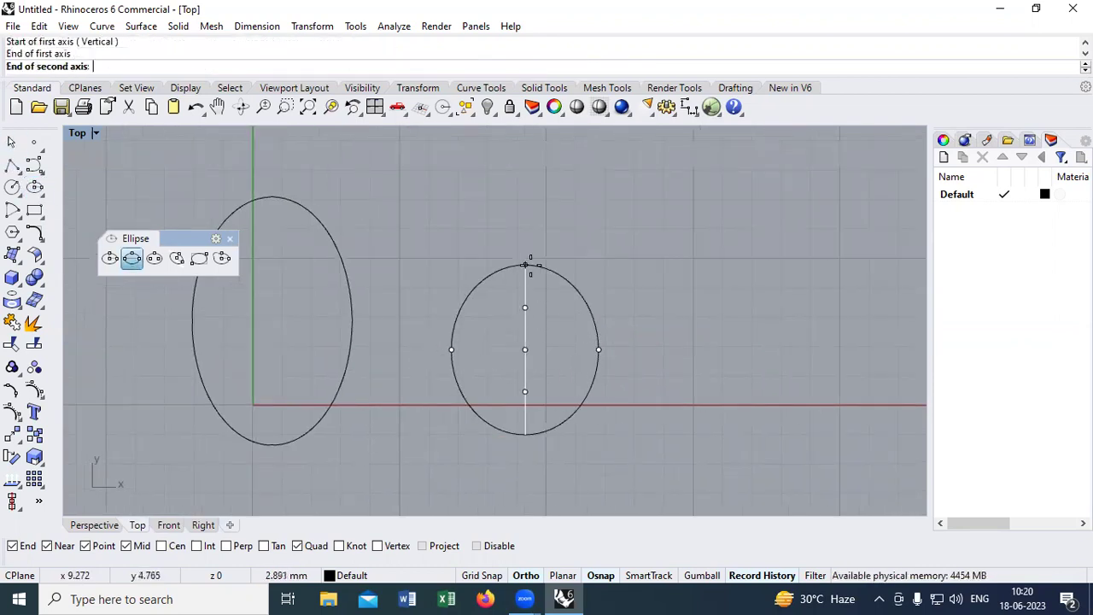
pyautogui.click(564, 244)
pyautogui.scroll(-2, 491, 323)
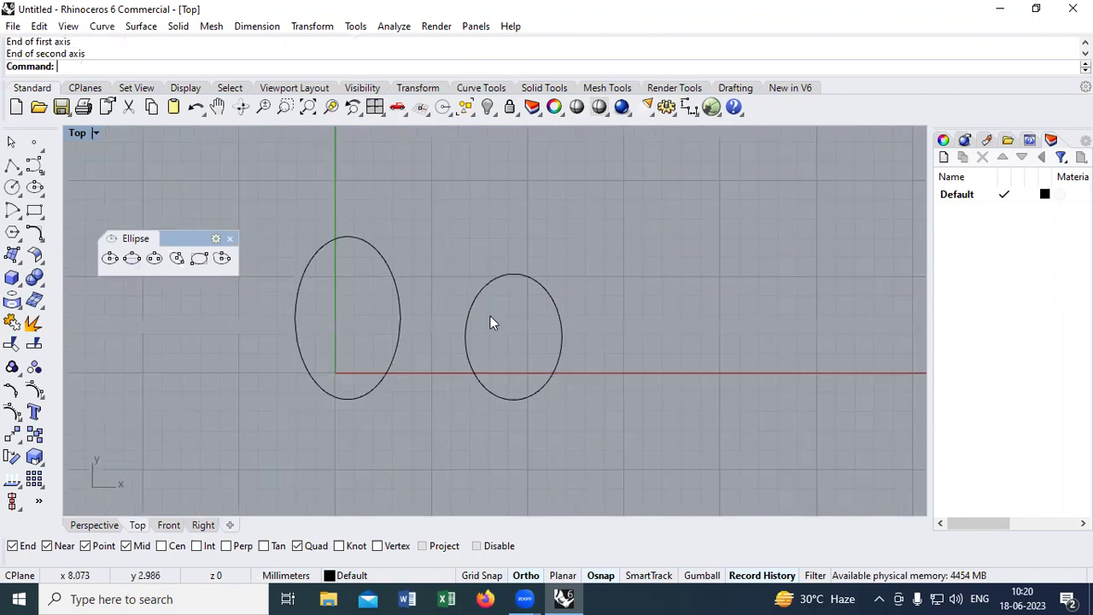
pyautogui.rightClick(441, 331)
pyautogui.click(442, 331)
pyautogui.press('Escape')
# Delete both ellipses and replace the floating Ellipse tool palette with the Arc tool palette
pyautogui.moveTo(541, 346); pyautogui.dragTo(205, 413)
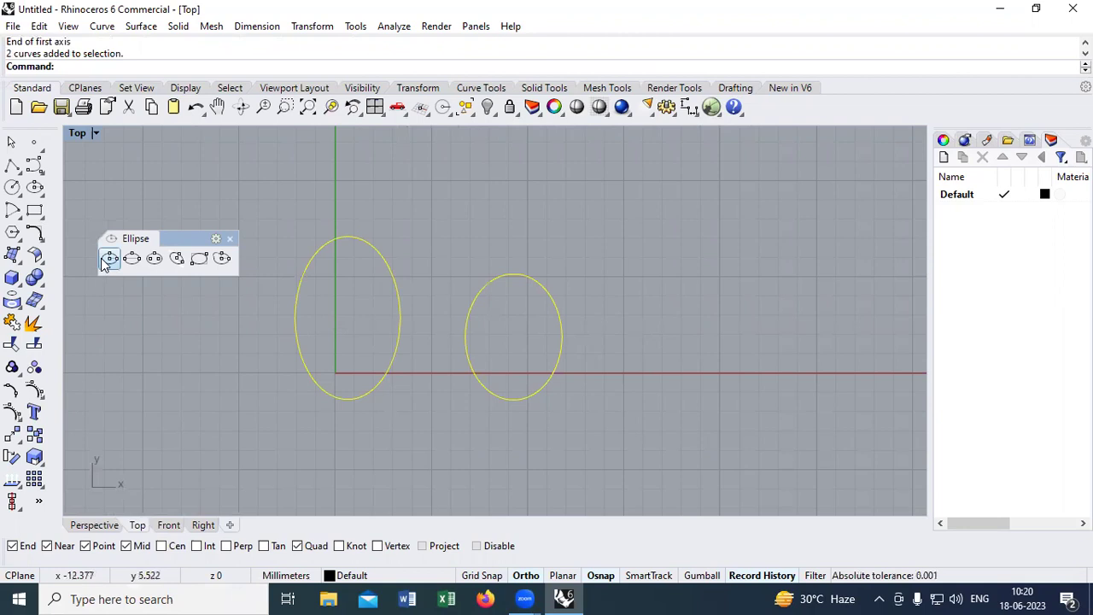
pyautogui.press('Delete')
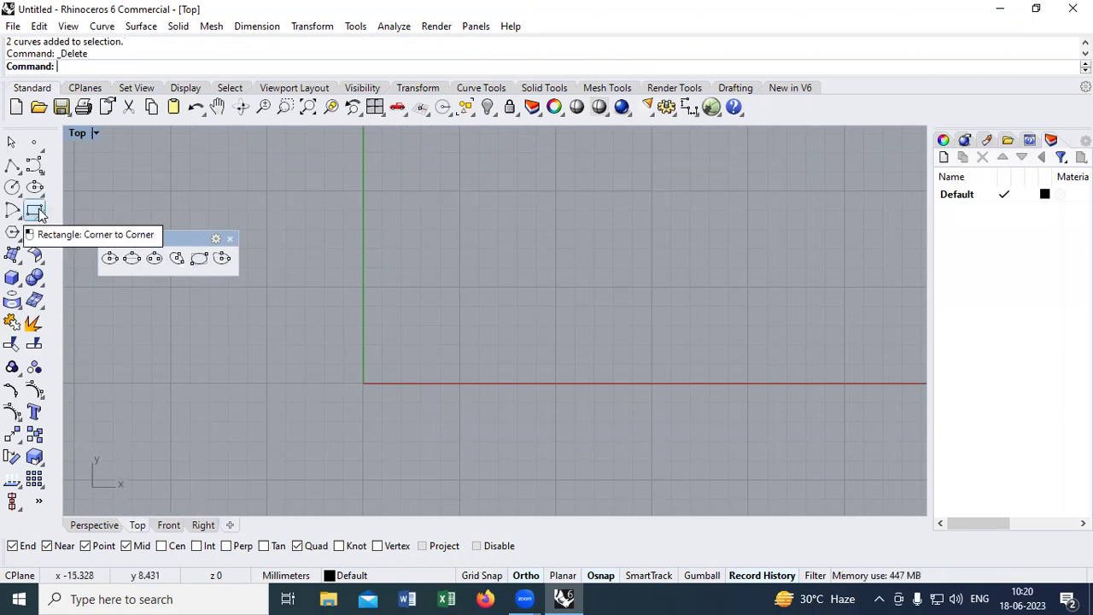
pyautogui.click(229, 239)
pyautogui.click(12, 209)
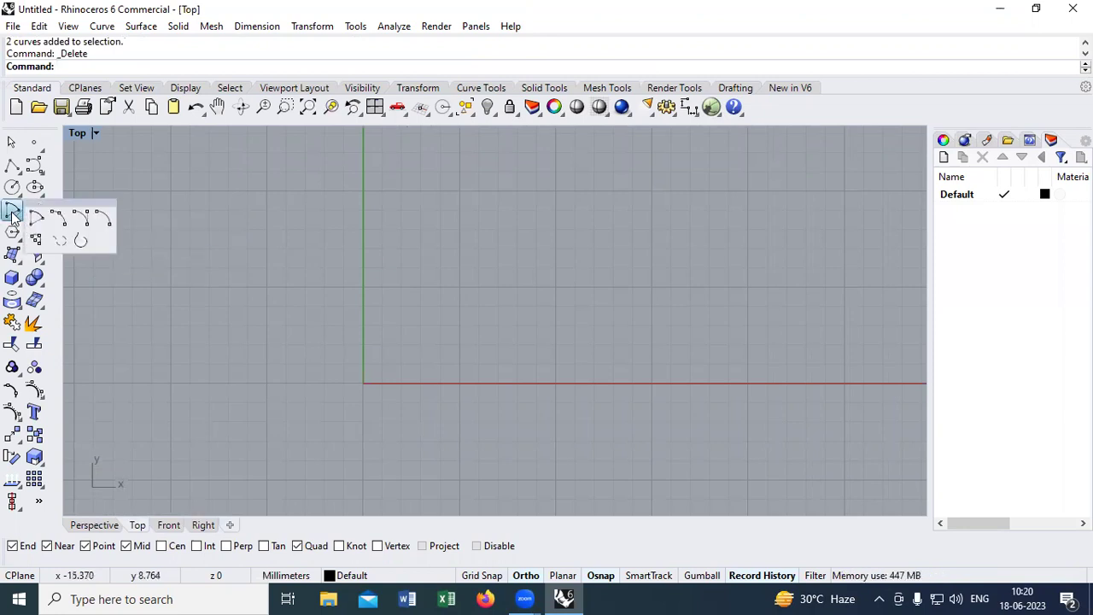
pyautogui.moveTo(60, 201); pyautogui.dragTo(199, 200)
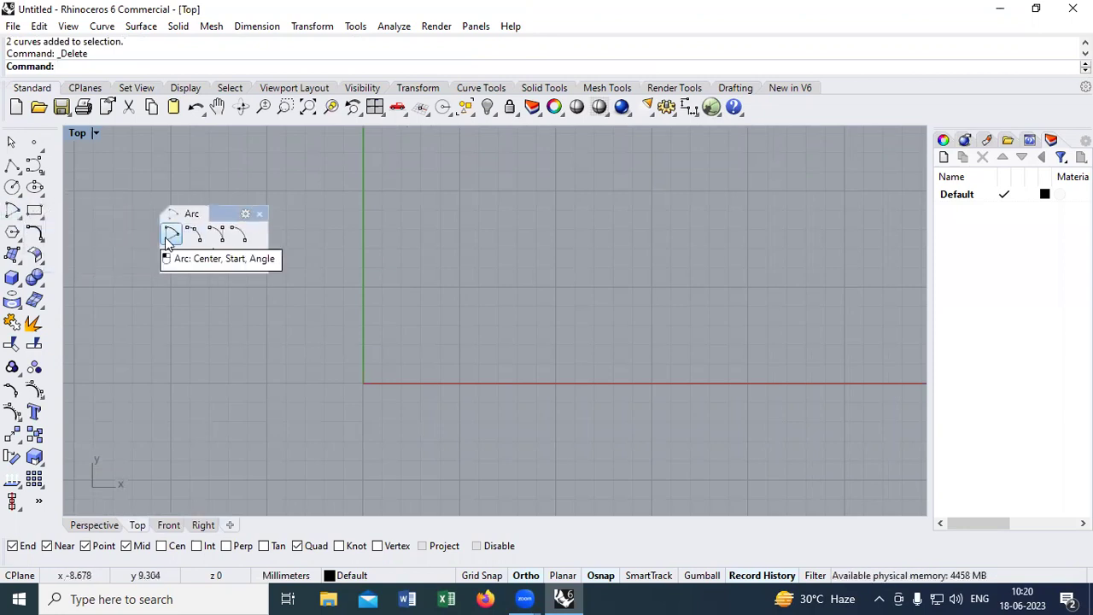
# Draw a roughly semicircular arc by start, end and start direction, with both ends on the red x-axis right of the origin
pyautogui.click(216, 235)
pyautogui.click(386, 382)
pyautogui.click(464, 382)
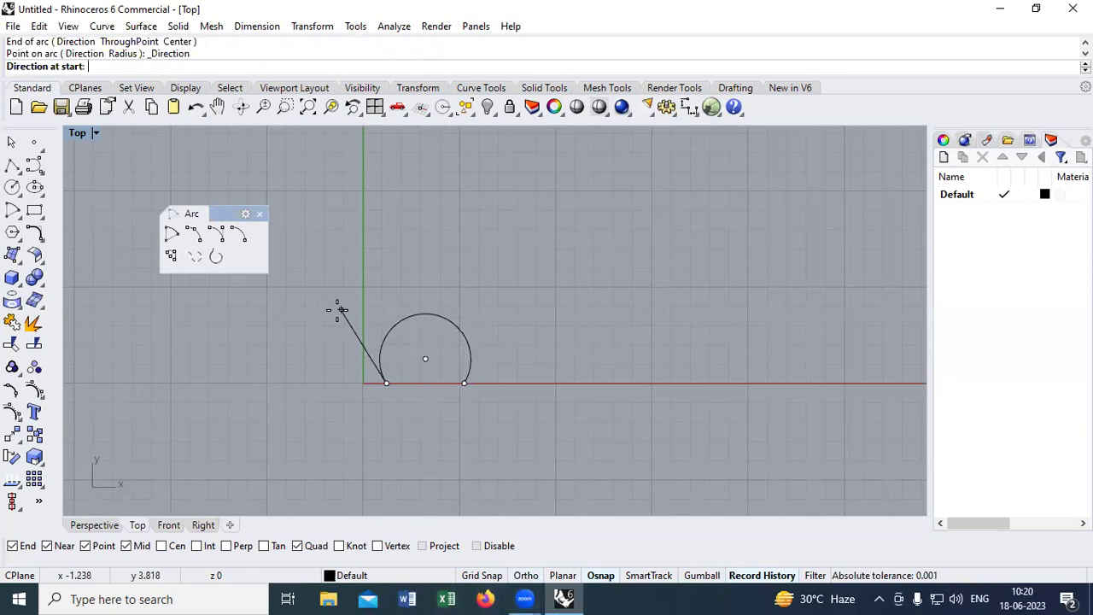
pyautogui.click(373, 301)
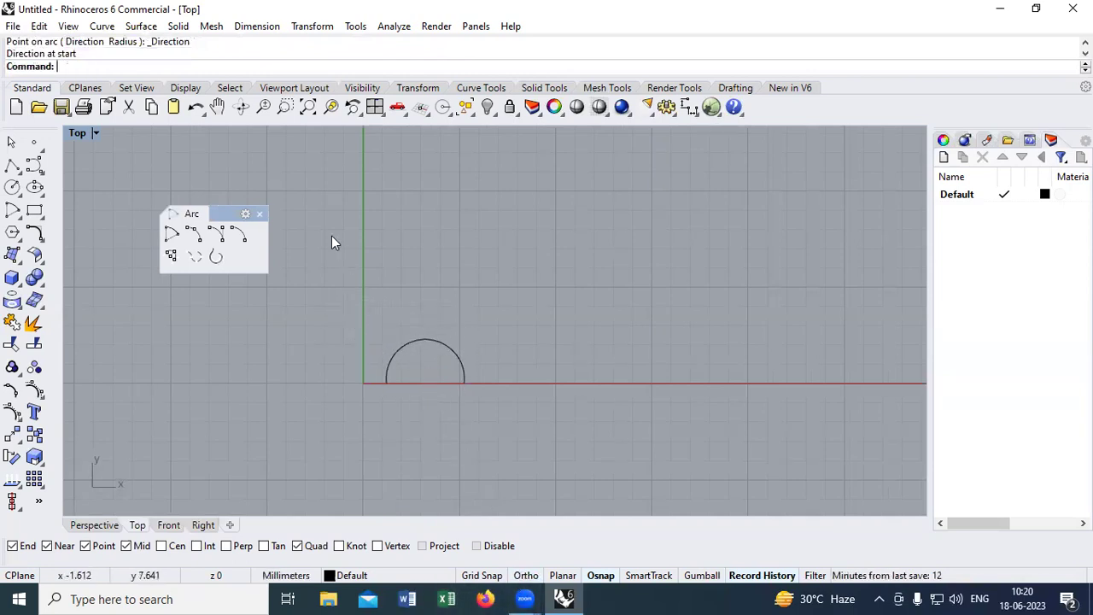
# Draw a smaller arc by start, end and point on arc to the left of the green y-axis, bulging upward
pyautogui.click(193, 235)
pyautogui.click(262, 334)
pyautogui.click(303, 334)
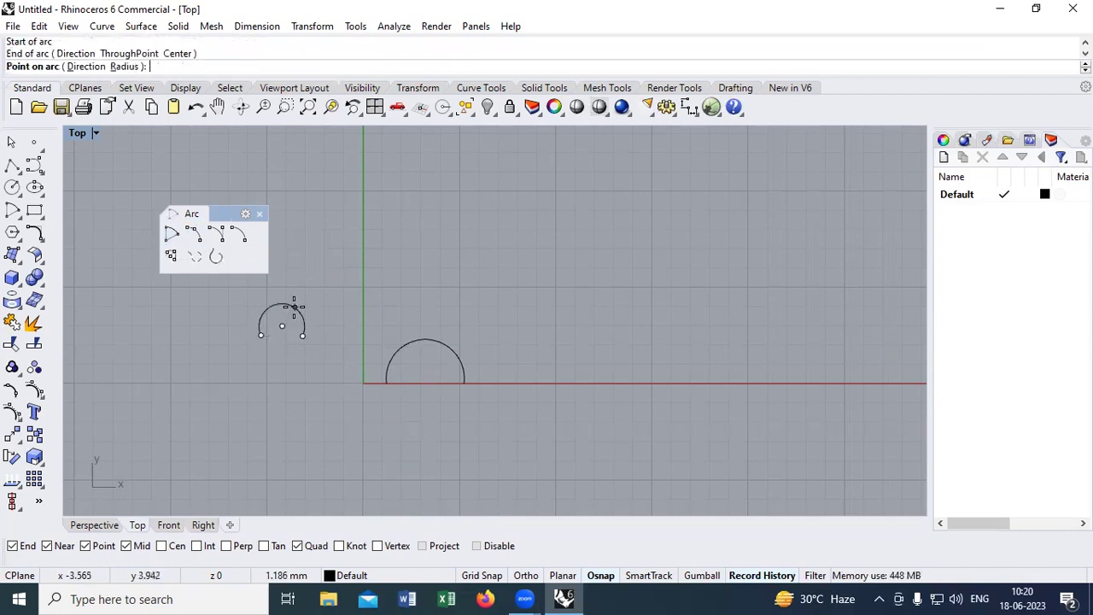
pyautogui.click(284, 315)
# Try to draw an arc by start, end and radius, with its ends on either side of the green y-axis above the existing arcs
pyautogui.click(238, 235)
pyautogui.click(318, 245)
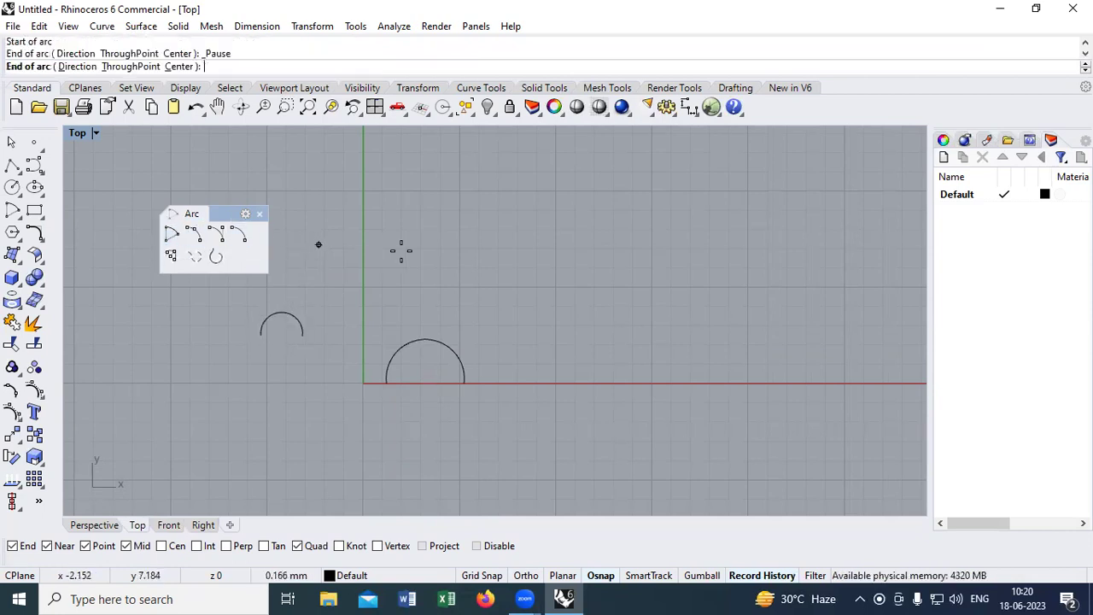
pyautogui.click(403, 250)
pyautogui.click(318, 243)
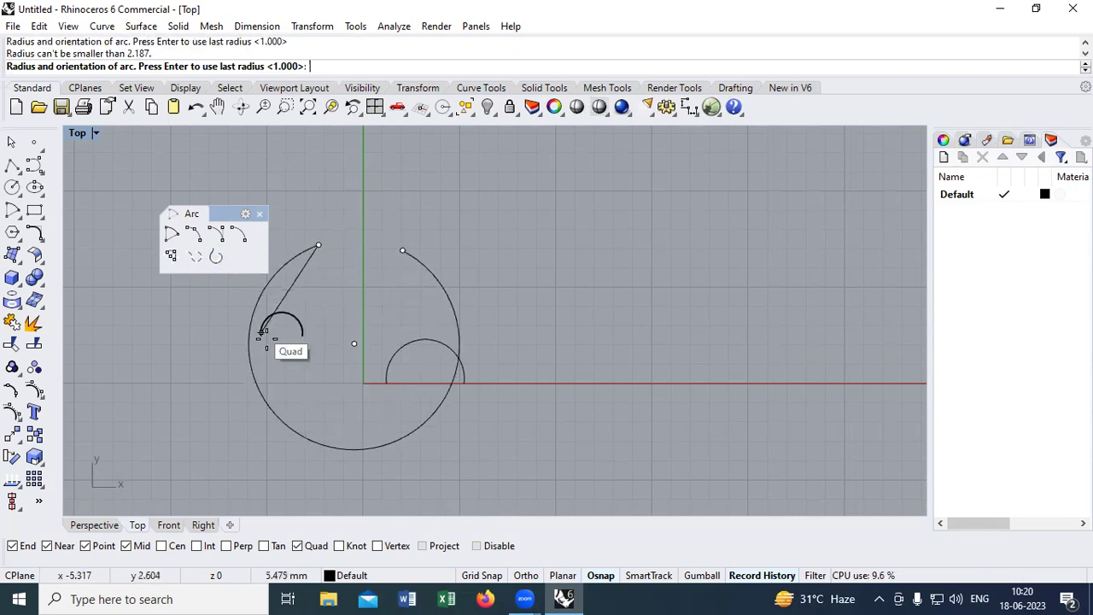
pyautogui.press('Escape')
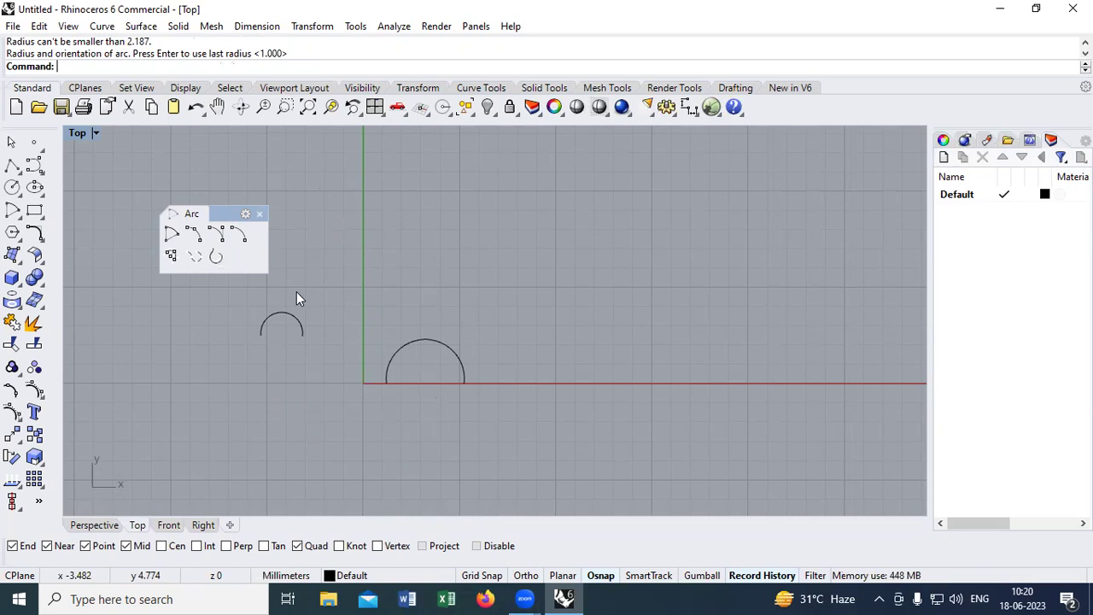
# Delete the small arc to the left of the green y-axis
pyautogui.click(439, 346)
pyautogui.click(279, 339)
pyautogui.press('Delete')
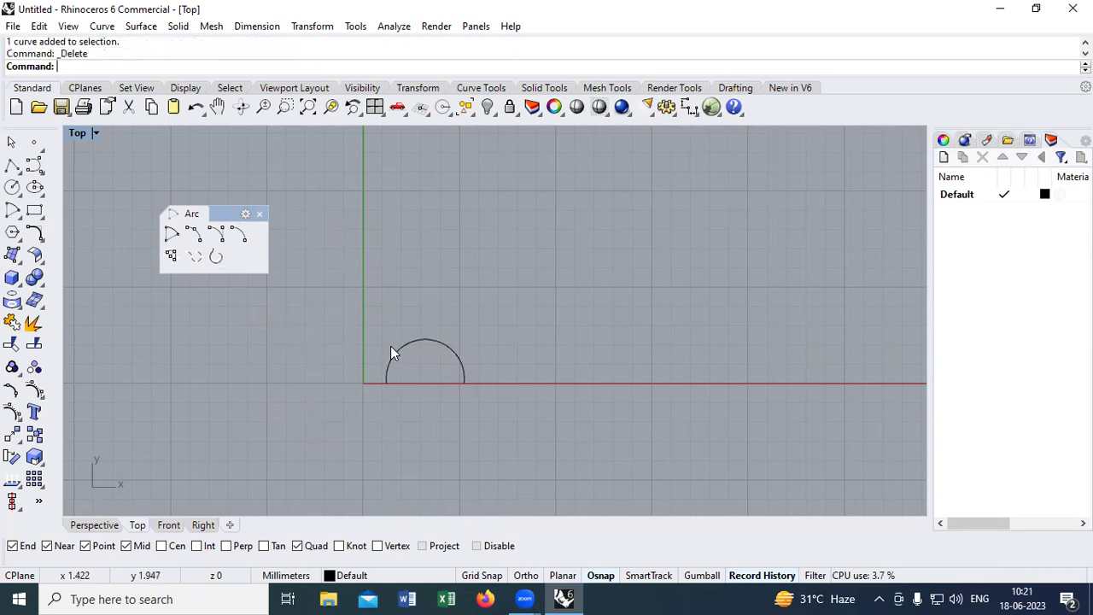
# Draw a flatter arc of about 2 mm radius between the remaining arc's endpoints, using start, end and a point beneath that arc's top
pyautogui.click(193, 234)
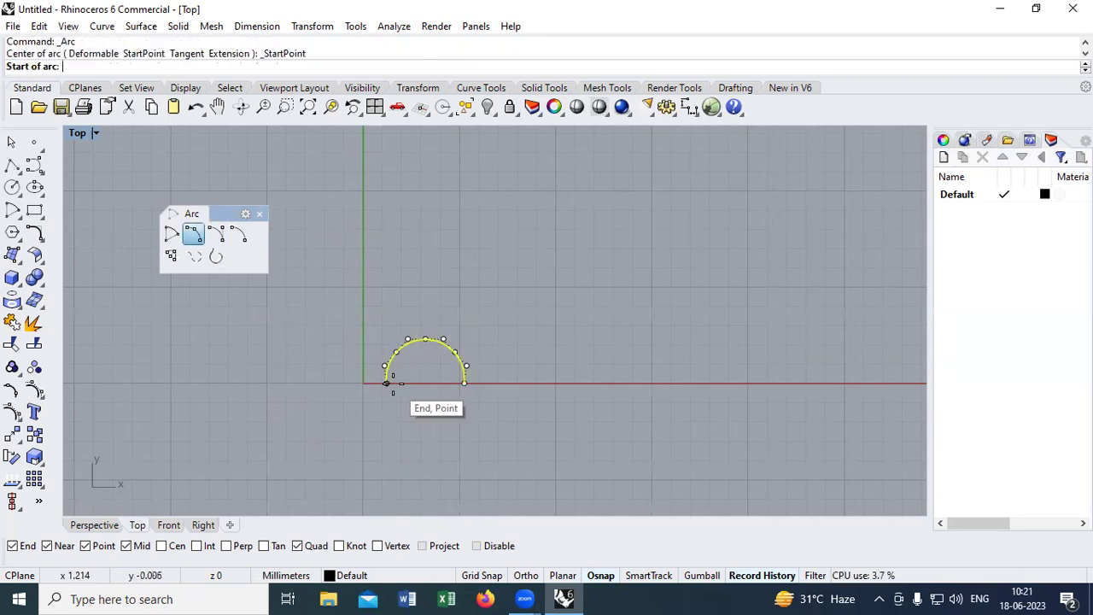
pyautogui.click(386, 383)
pyautogui.click(464, 382)
pyautogui.scroll(2, 427, 366)
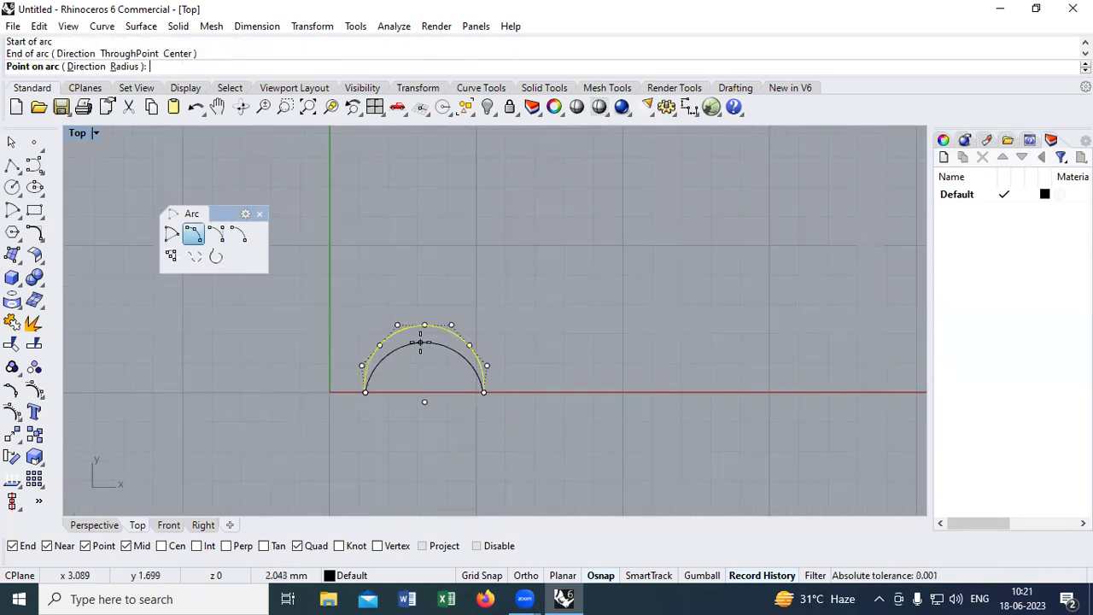
pyautogui.click(420, 343)
pyautogui.rightClick(424, 343)
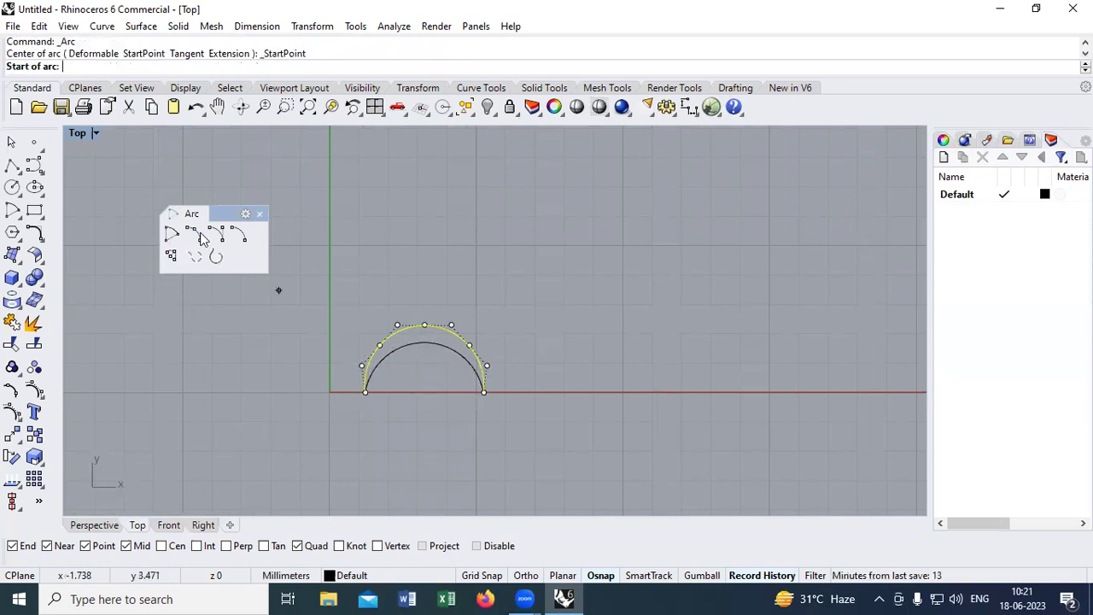
# Delete both remaining arcs and close the floating Arc tool palette
pyautogui.press('Delete')
pyautogui.click(376, 358)
pyautogui.press('Delete')
pyautogui.click(260, 214)
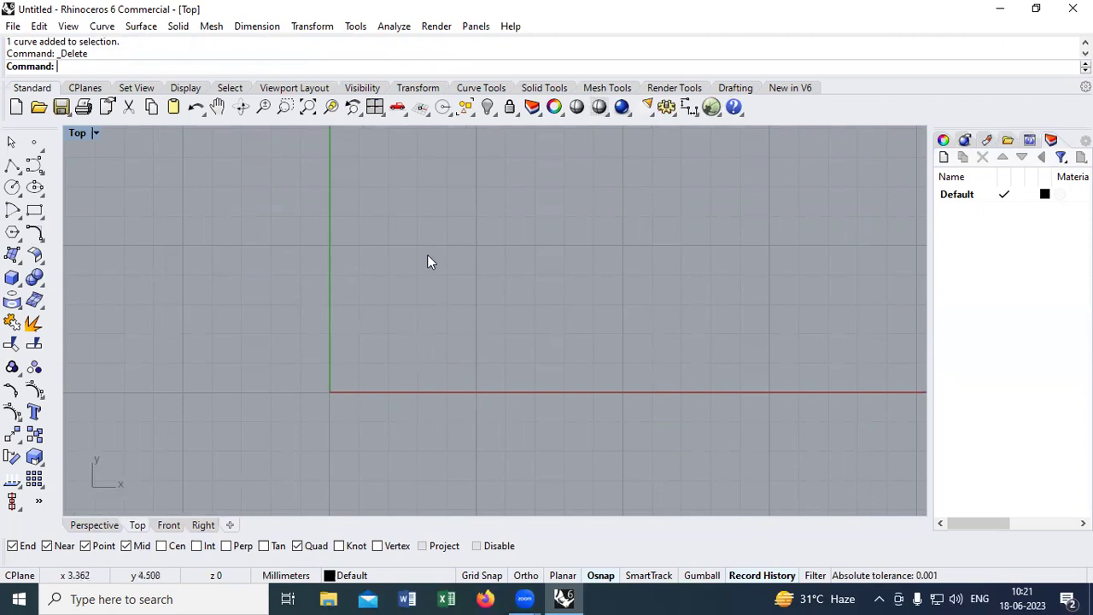
pyautogui.moveTo(427, 251); pyautogui.dragTo(514, 266, button='right')
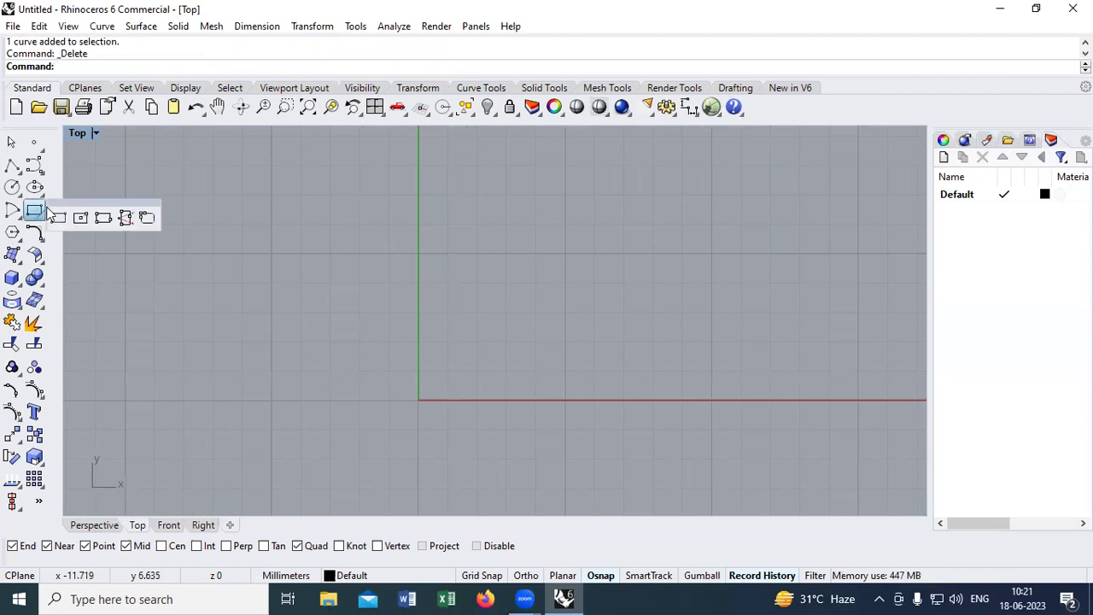
# Float the Rectangle tool palette and draw a corner-to-corner rectangle between the palette and the green y-axis, just above the x-axis level
pyautogui.moveTo(73, 205); pyautogui.dragTo(147, 206)
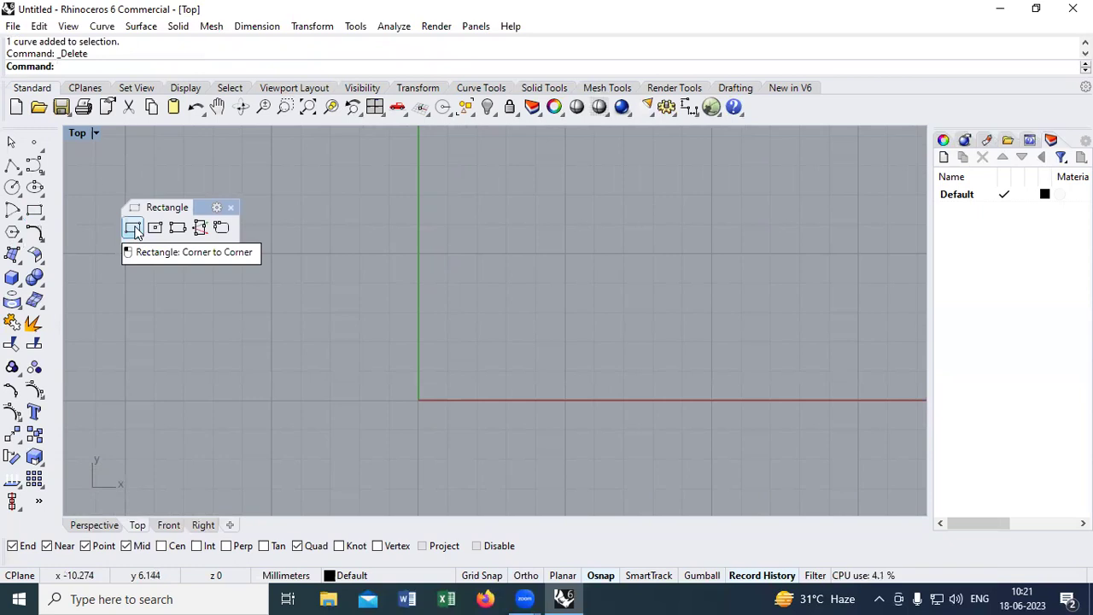
pyautogui.click(134, 229)
pyautogui.click(346, 317)
pyautogui.click(405, 386)
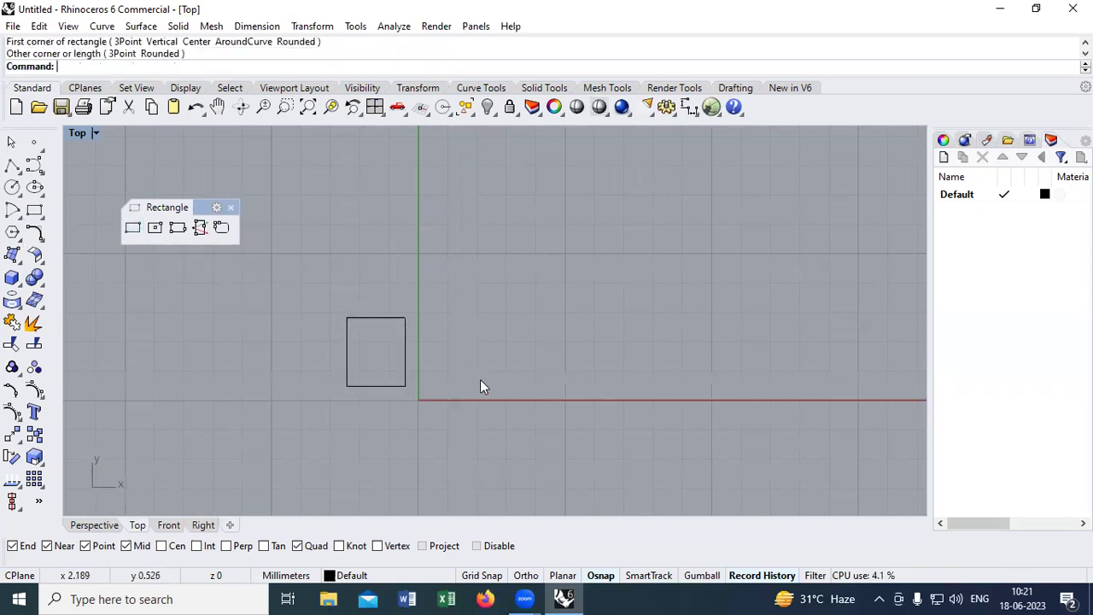
# Delete the corner-to-corner rectangle and draw a center-based rectangle at the origin, 2 mm long and 4 mm wide
pyautogui.moveTo(529, 293); pyautogui.dragTo(266, 415)
pyautogui.press('Delete')
pyautogui.click(155, 227)
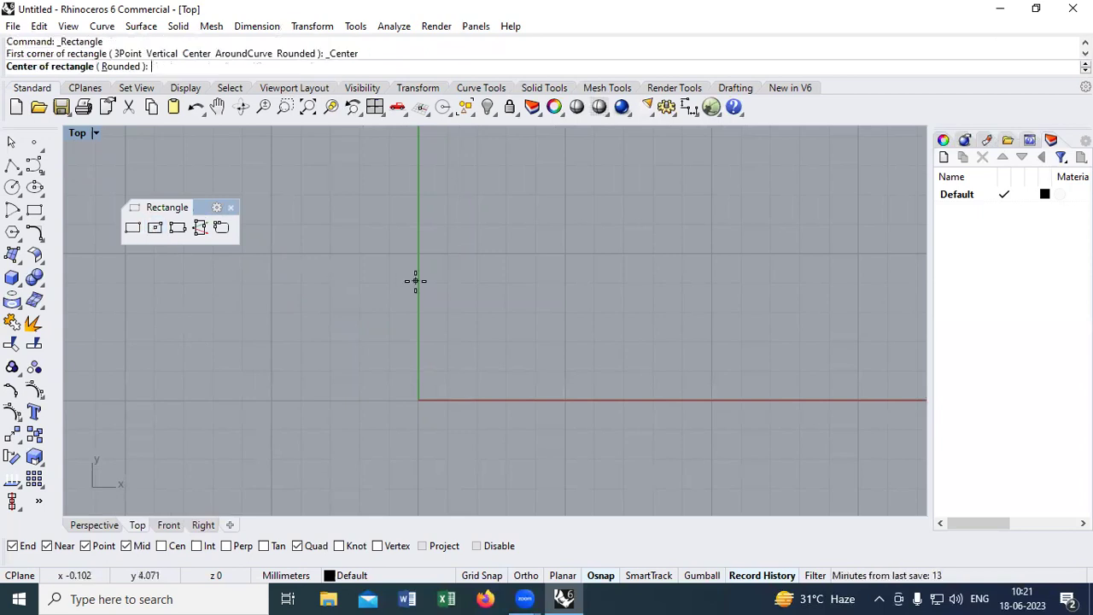
pyautogui.write('0')
pyautogui.press('Return')
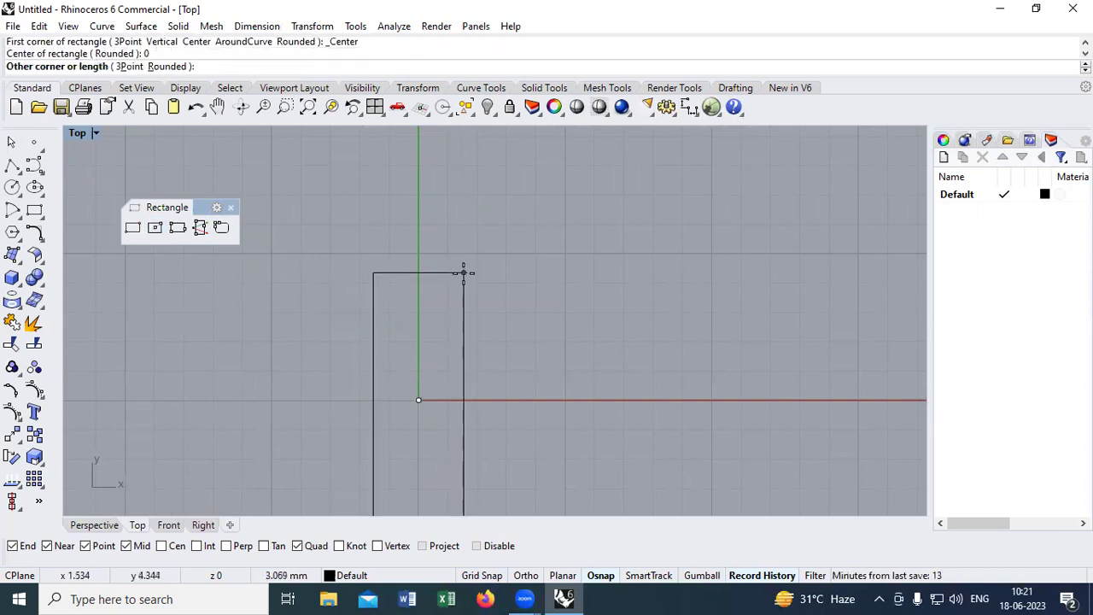
pyautogui.write('2')
pyautogui.press('Return')
pyautogui.write('4')
pyautogui.press('Return')
# Try to add aligned dimensions (DA) across the width and height of the 2 by 4 mm rectangle
pyautogui.write('D')
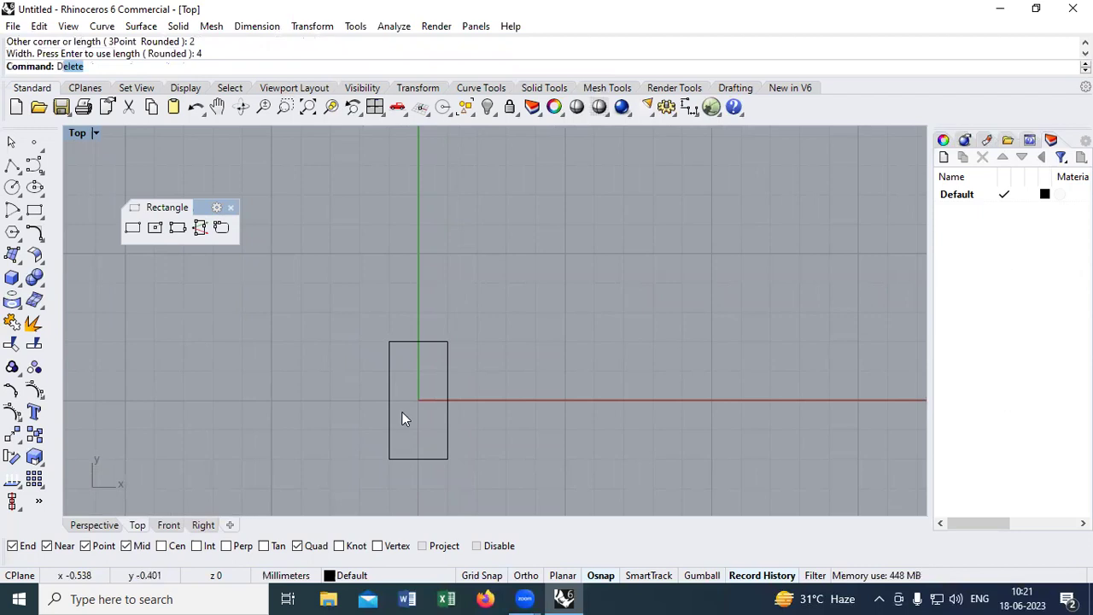
pyautogui.write('A')
pyautogui.press('Return')
pyautogui.click(391, 400)
pyautogui.click(446, 400)
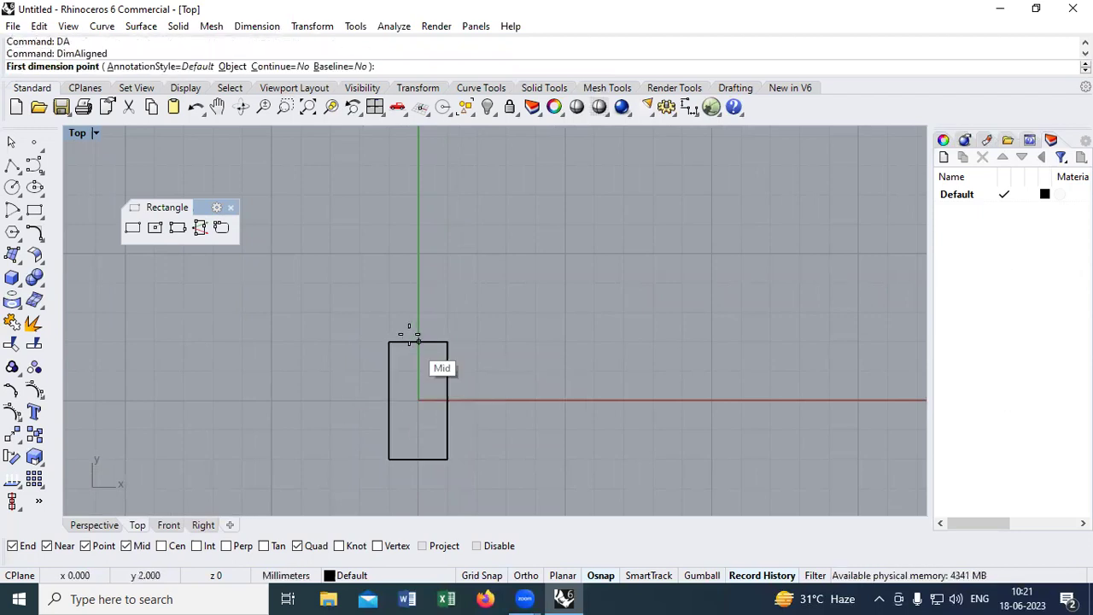
pyautogui.click(410, 335)
pyautogui.click(412, 460)
pyautogui.press('Escape')
# Delete the 2 by 4 mm rectangle and draw a center-based one at the origin, 3 mm long and 4 mm wide
pyautogui.click(444, 434)
pyautogui.press('Delete')
pyautogui.click(155, 227)
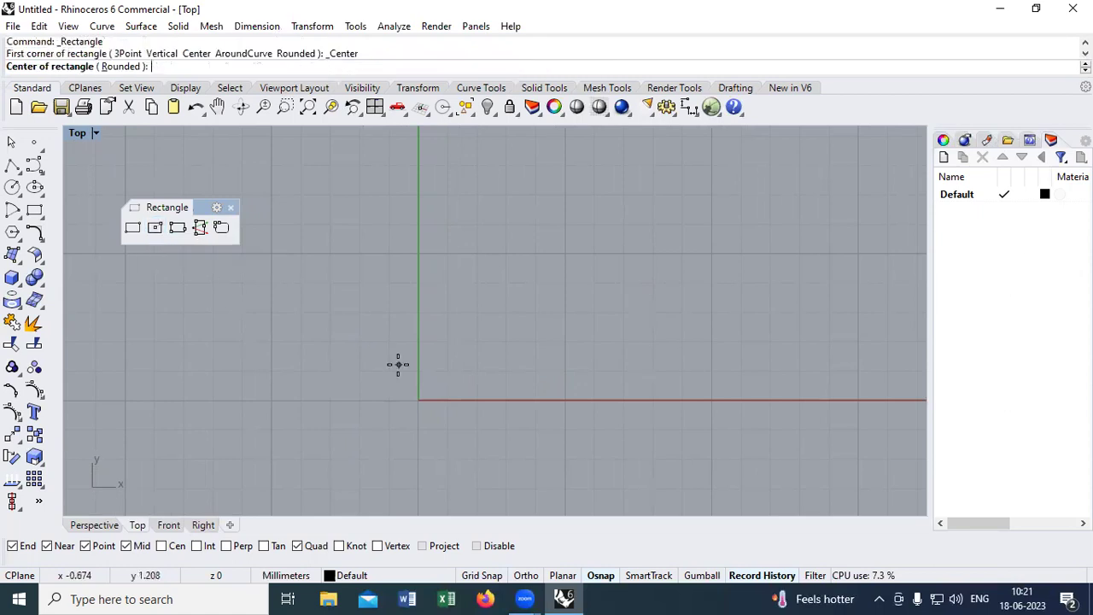
pyautogui.write('0')
pyautogui.press('Return')
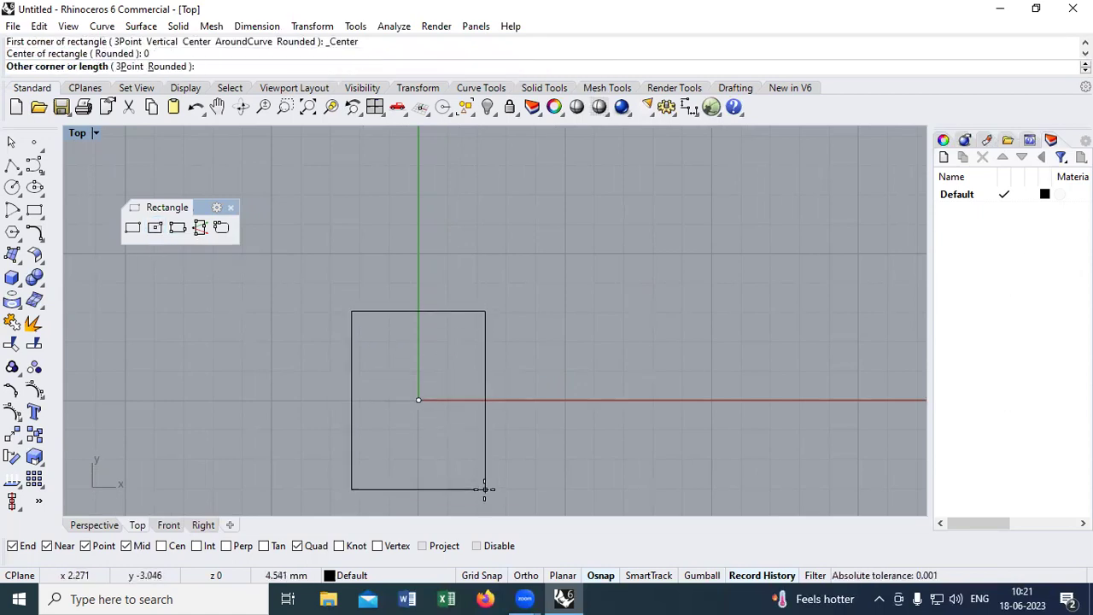
pyautogui.write('3')
pyautogui.press('Return')
pyautogui.write('4')
pyautogui.press('Return')
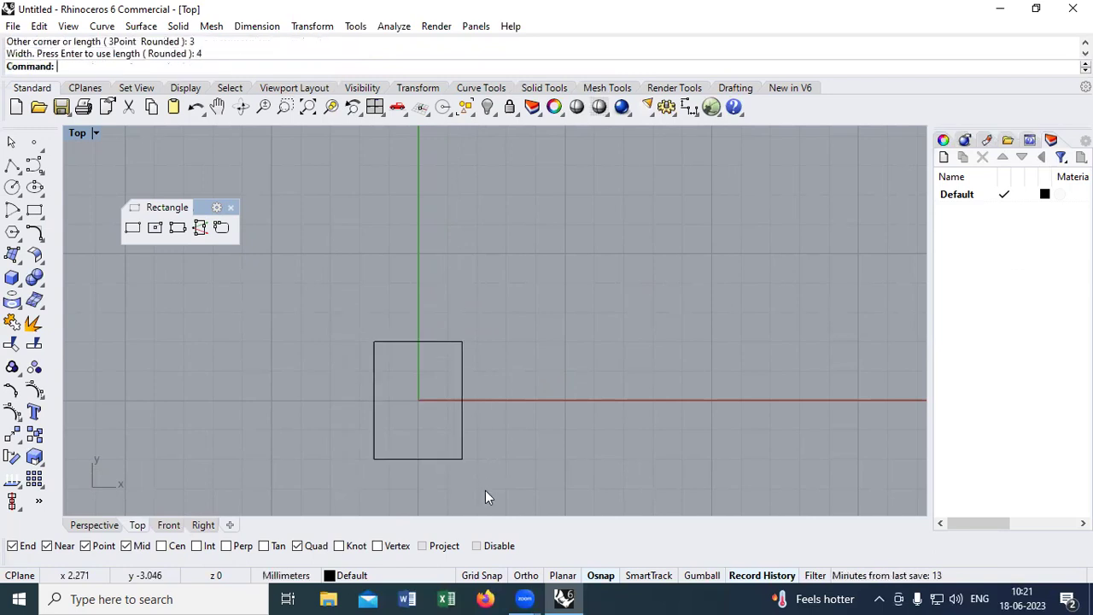
# Add aligned dimensions (DA) above the rectangle's top edge and outside its left edge
pyautogui.write('DA')
pyautogui.press('Return')
pyautogui.click(374, 342)
pyautogui.click(462, 342)
pyautogui.click(447, 272)
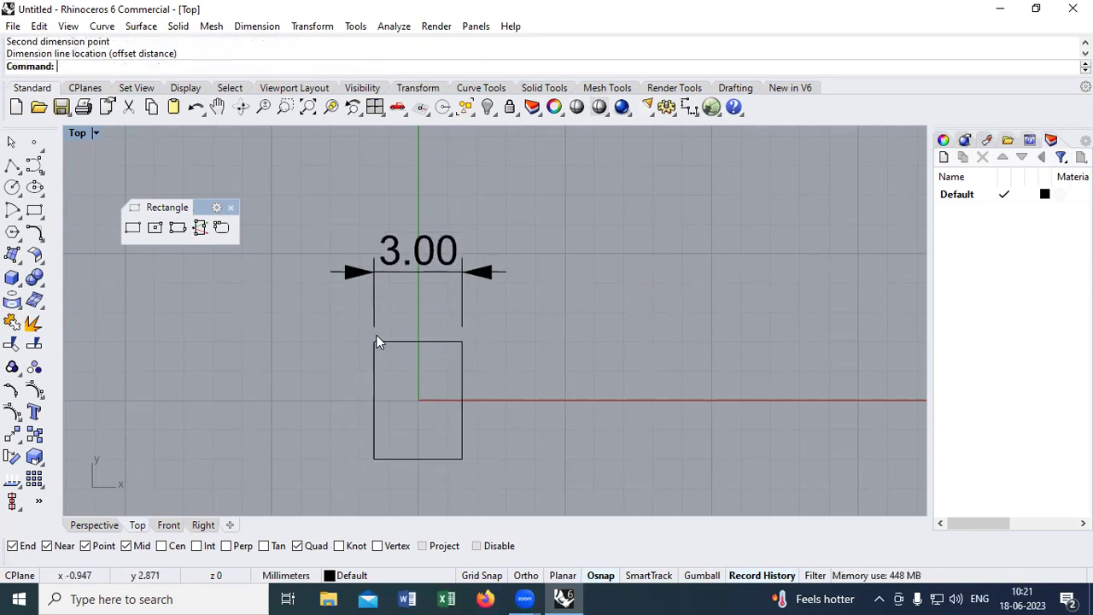
pyautogui.press('Return')
pyautogui.click(374, 342)
pyautogui.click(375, 459)
pyautogui.click(310, 364)
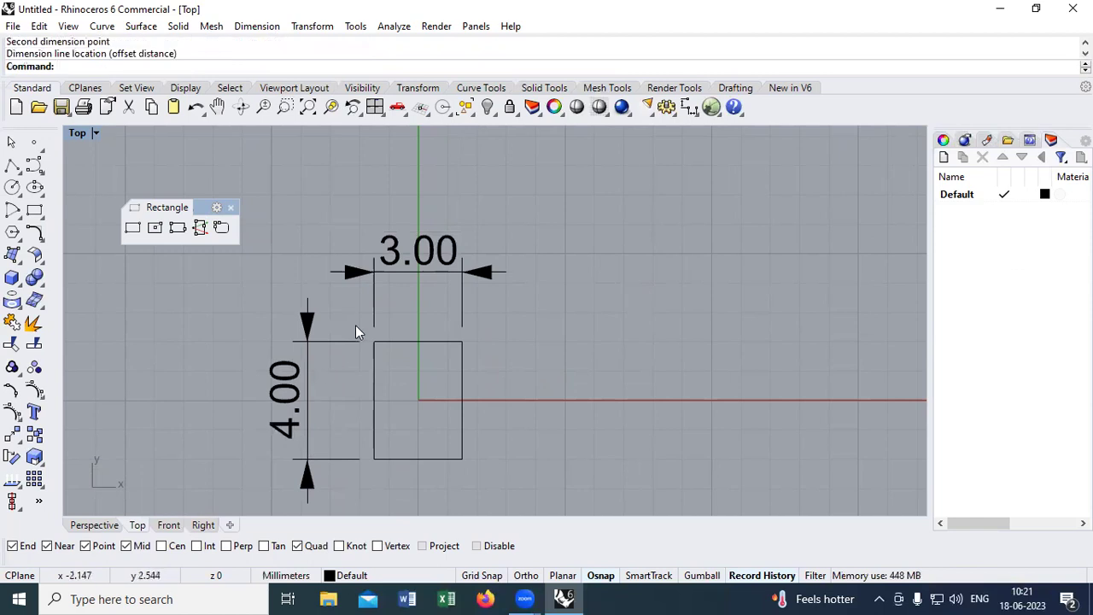
# Delete both dimensions and the rectangle, and close the floating Rectangle tool palette
pyautogui.click(373, 305)
pyautogui.press('Delete')
pyautogui.click(372, 362)
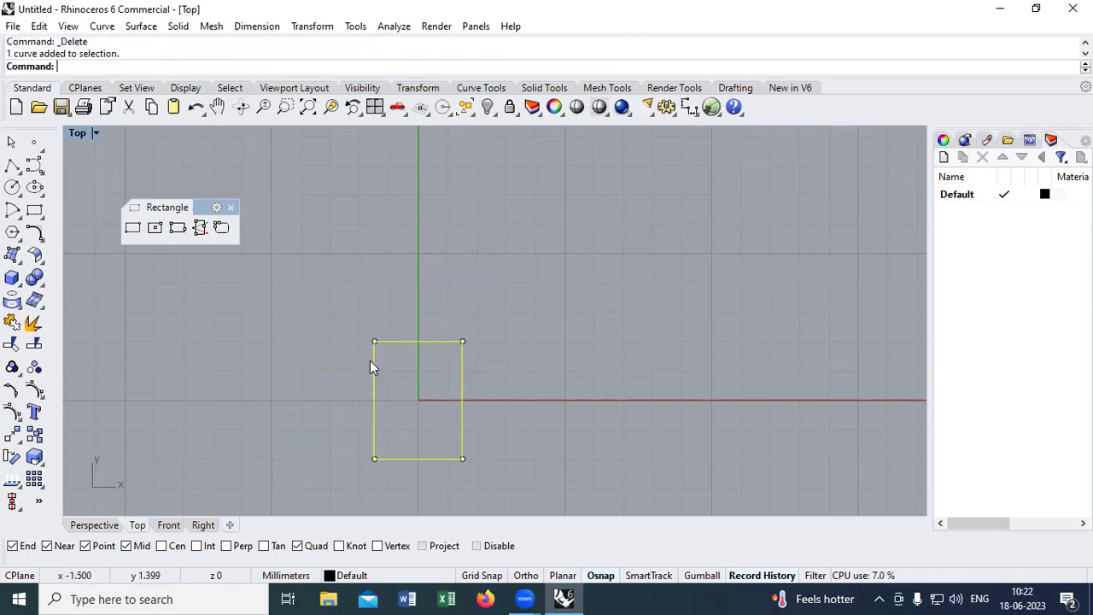
pyautogui.click(399, 368)
pyautogui.click(375, 365)
pyautogui.click(401, 365)
pyautogui.click(374, 369)
pyautogui.press('Delete')
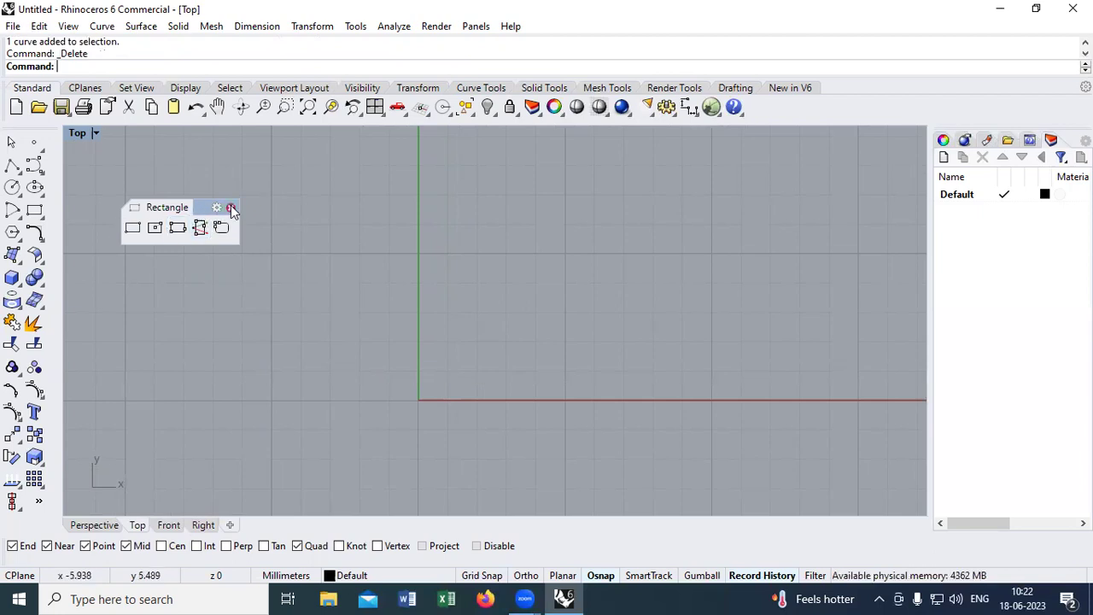
pyautogui.click(231, 208)
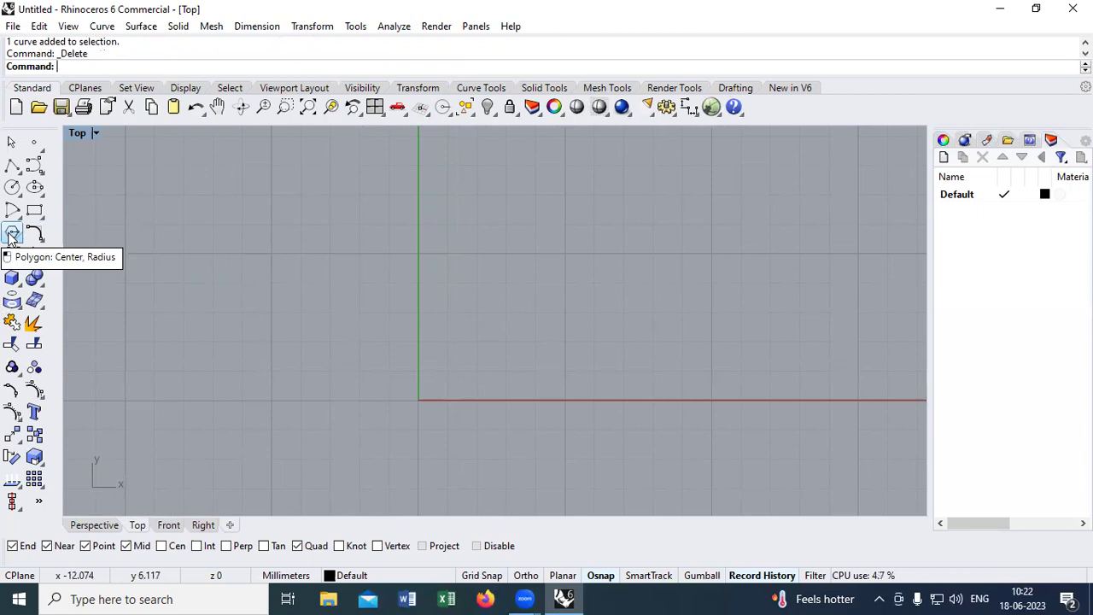
# Bring up the Polygon tool set as a floating palette over the Top view
pyautogui.click(13, 238)
pyautogui.click(160, 200)
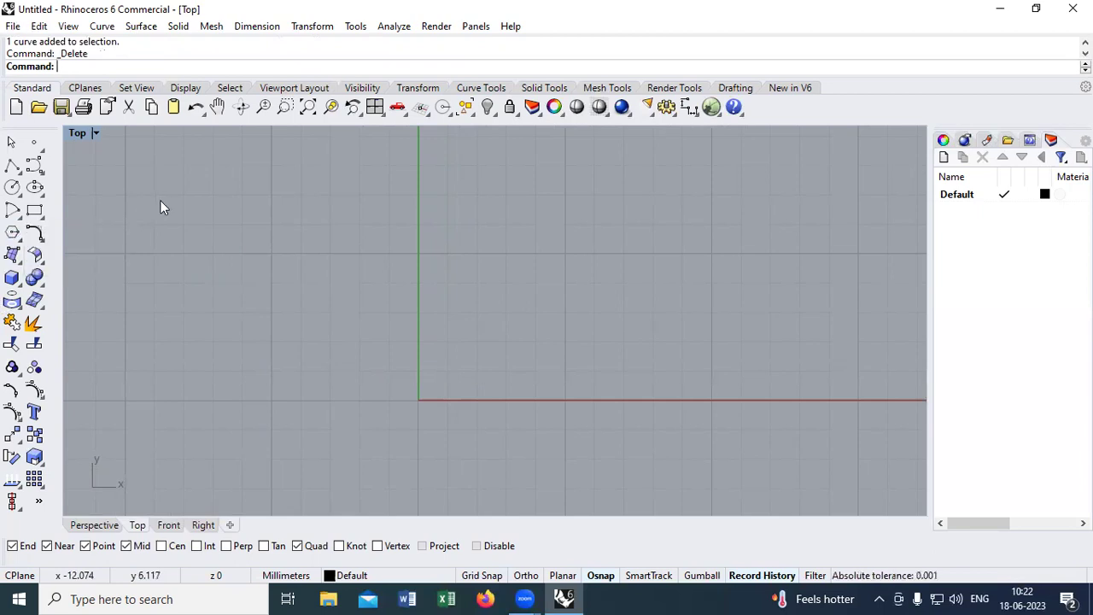
pyautogui.click(18, 240)
pyautogui.moveTo(47, 229); pyautogui.dragTo(156, 227)
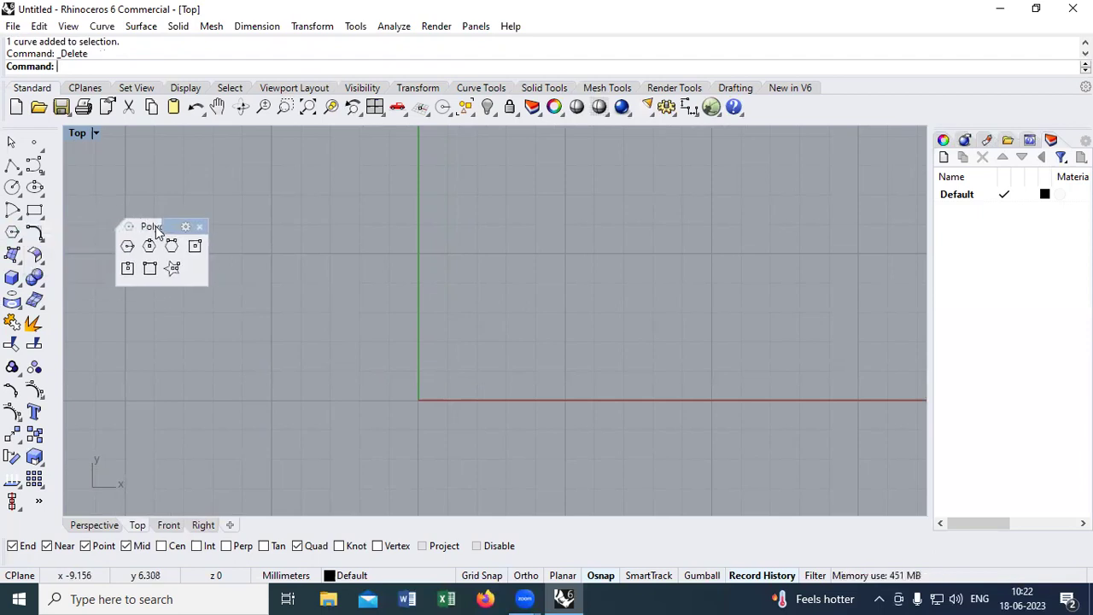
pyautogui.click(175, 270)
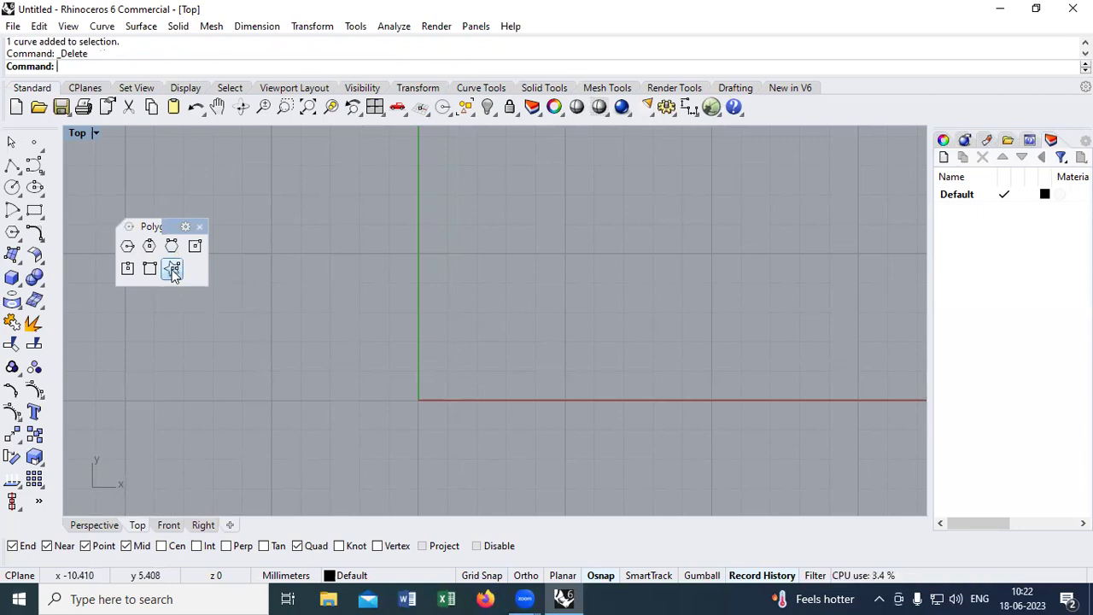
pyautogui.write('0')
pyautogui.press('Return')
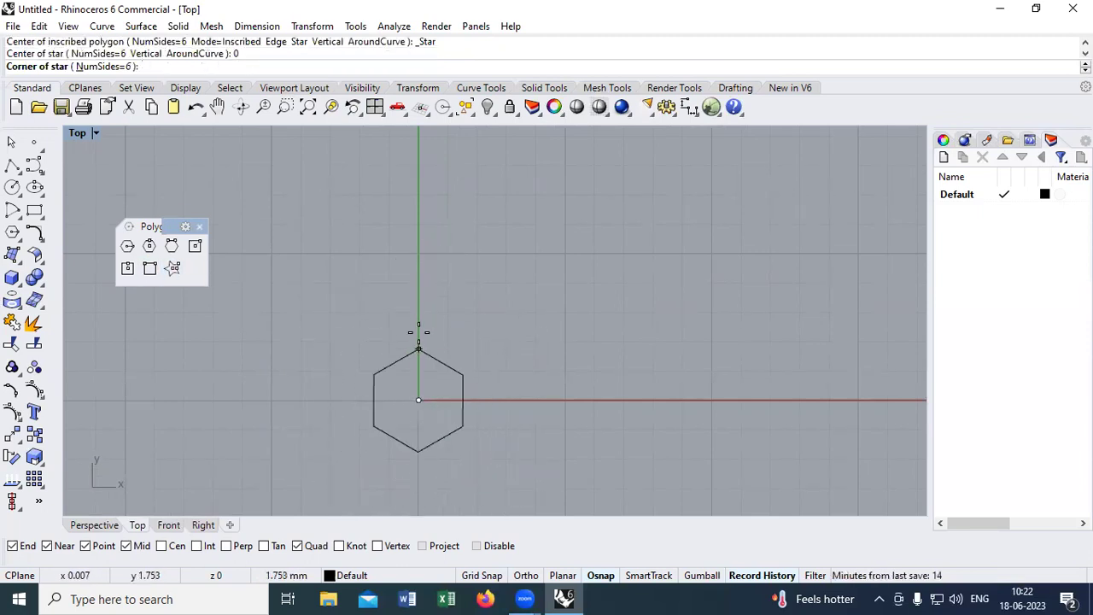
pyautogui.press('Escape')
# Draw a five-pointed star centered above the origin near the green y-axis, with Ortho on and a second radius of about 2.3 mm
pyautogui.rightClick(414, 280)
pyautogui.click(412, 277)
pyautogui.click(518, 588)
pyautogui.click(520, 576)
pyautogui.moveTo(427, 315); pyautogui.dragTo(416, 364, button='right')
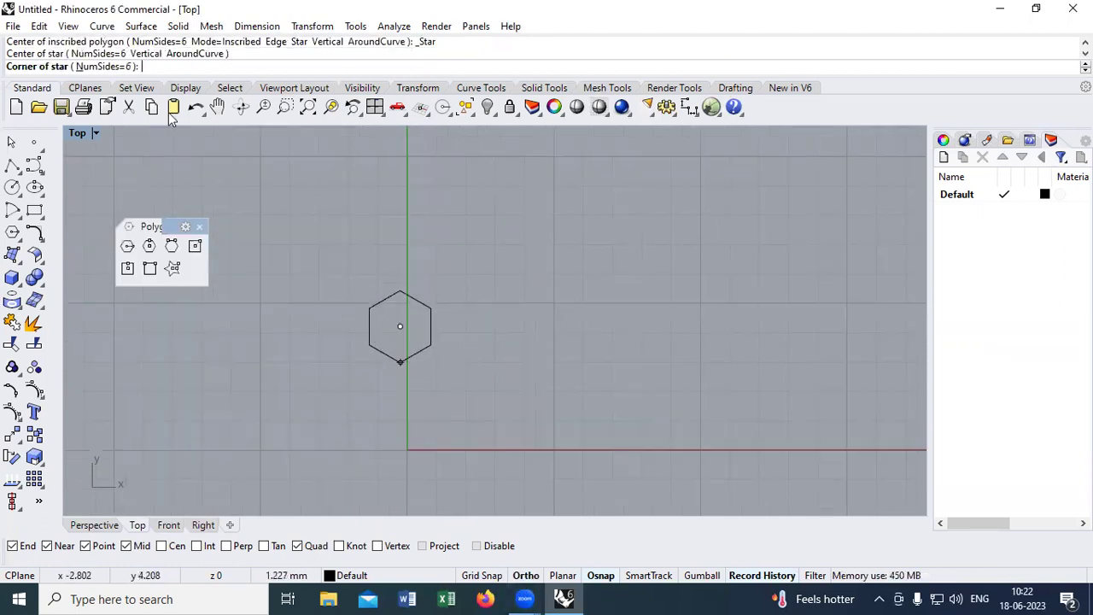
pyautogui.click(104, 67)
pyautogui.write('5')
pyautogui.press('Return')
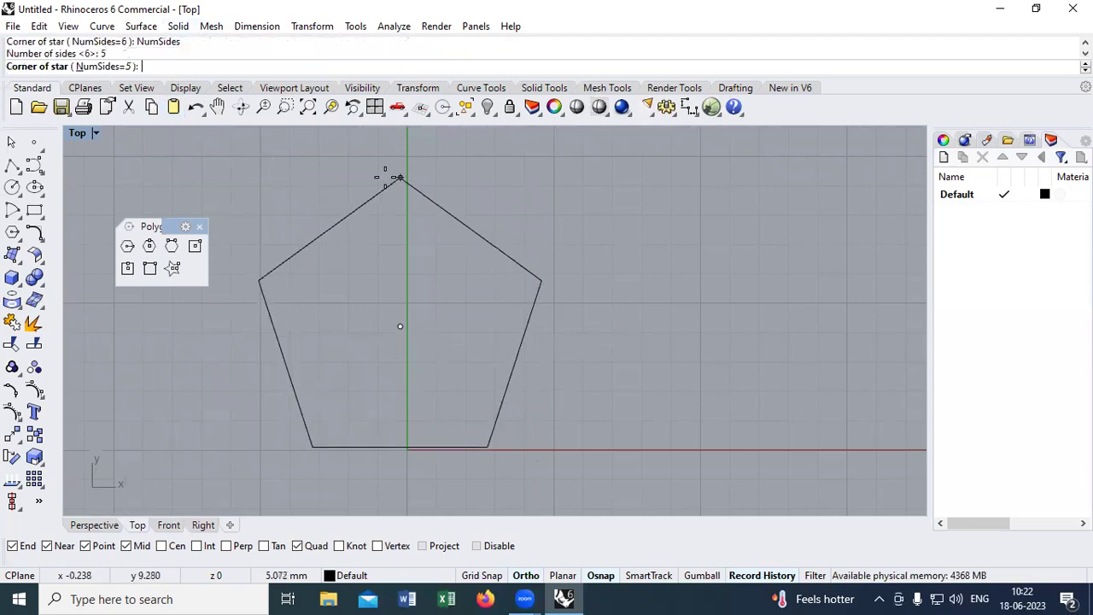
pyautogui.click(398, 191)
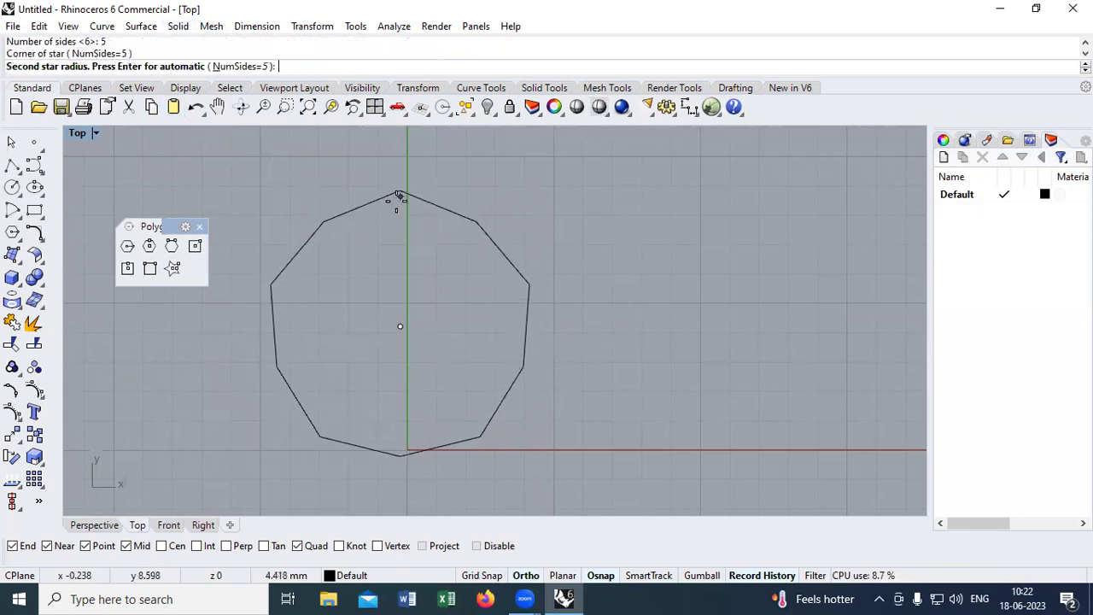
pyautogui.moveTo(407, 282); pyautogui.dragTo(412, 353, button='right')
pyautogui.scroll(-3, 405, 351)
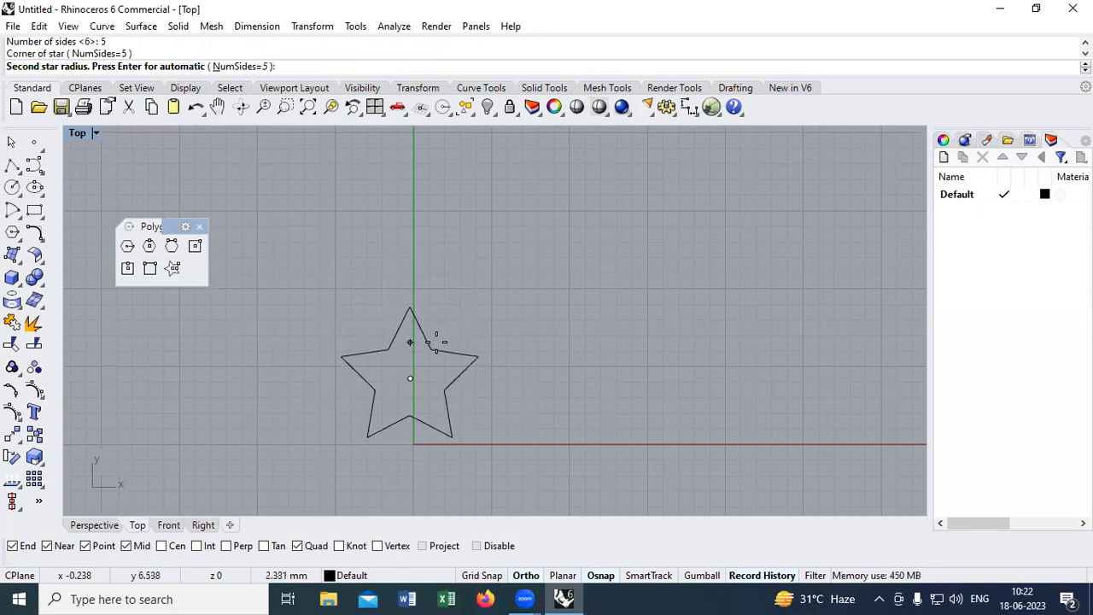
pyautogui.click(437, 343)
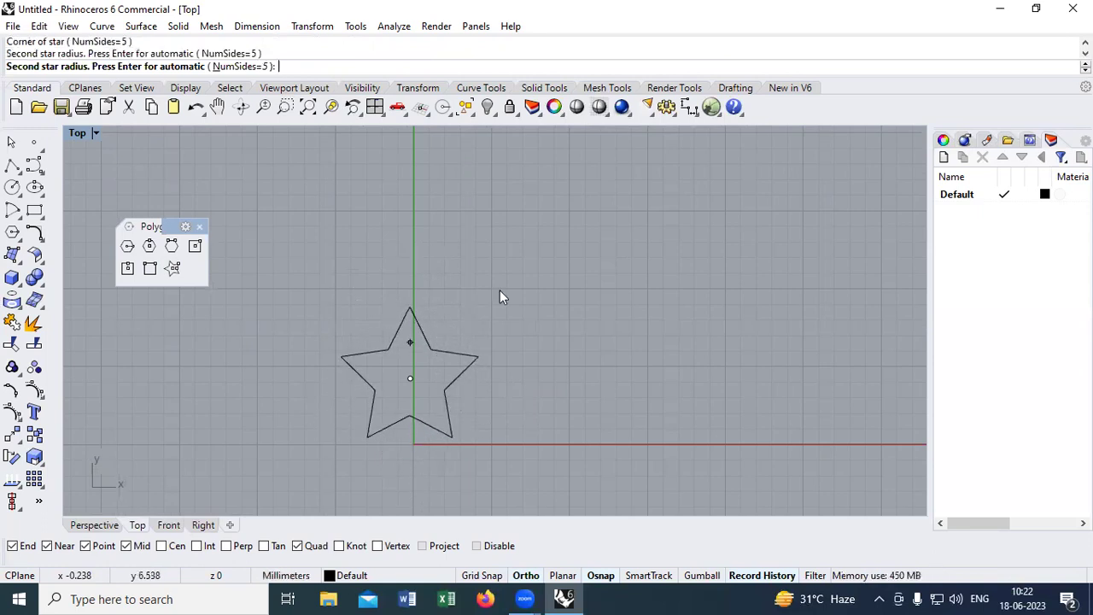
# Draw a smaller upright star with 7 sides to the right of the five-pointed star
pyautogui.click(174, 270)
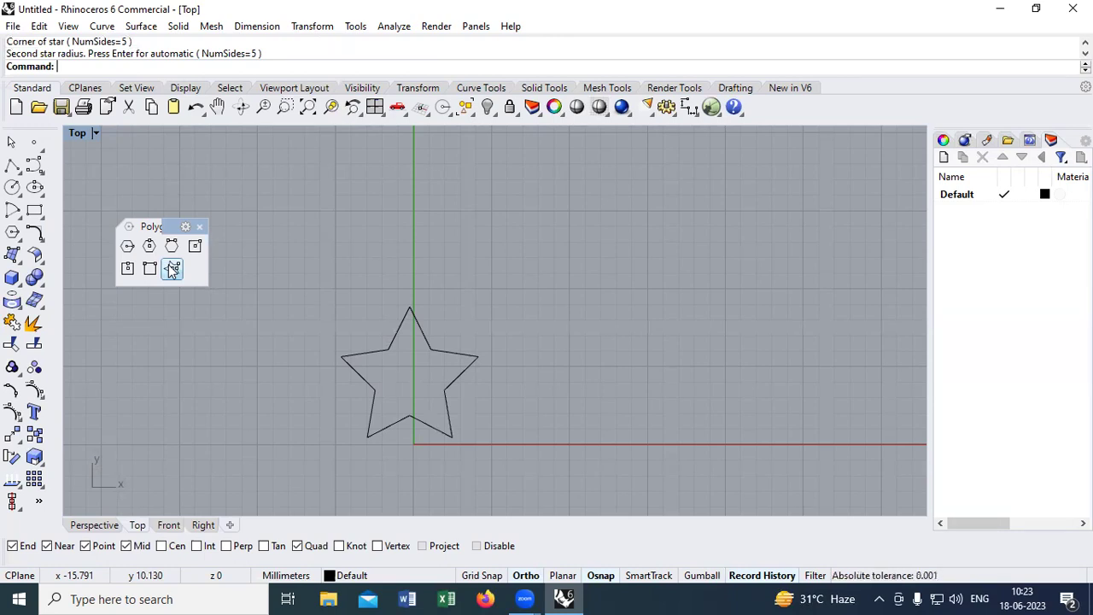
pyautogui.click(172, 269)
pyautogui.moveTo(630, 316); pyautogui.dragTo(573, 300, button='right')
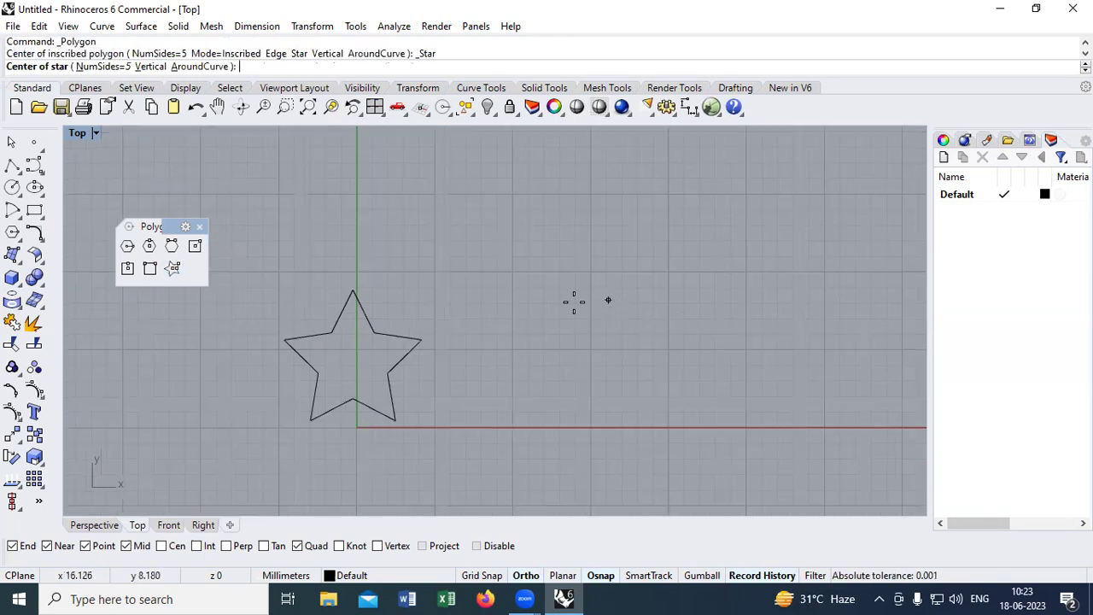
pyautogui.click(518, 300)
pyautogui.click(127, 66)
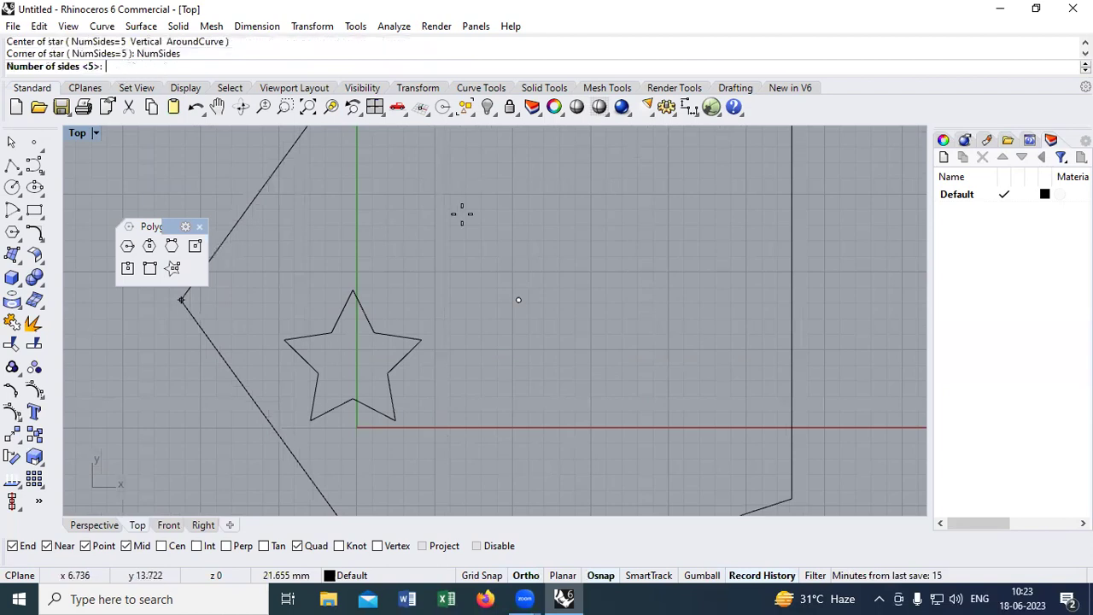
pyautogui.write('7')
pyautogui.press('Return')
pyautogui.scroll(2, 517, 263)
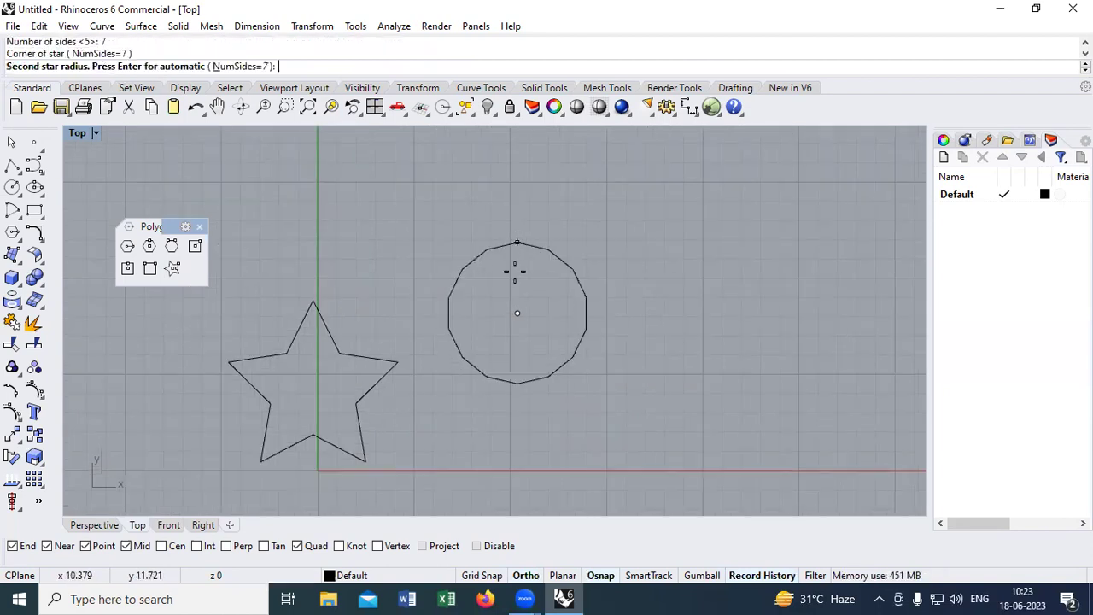
pyautogui.click(517, 276)
pyautogui.scroll(-3, 587, 285)
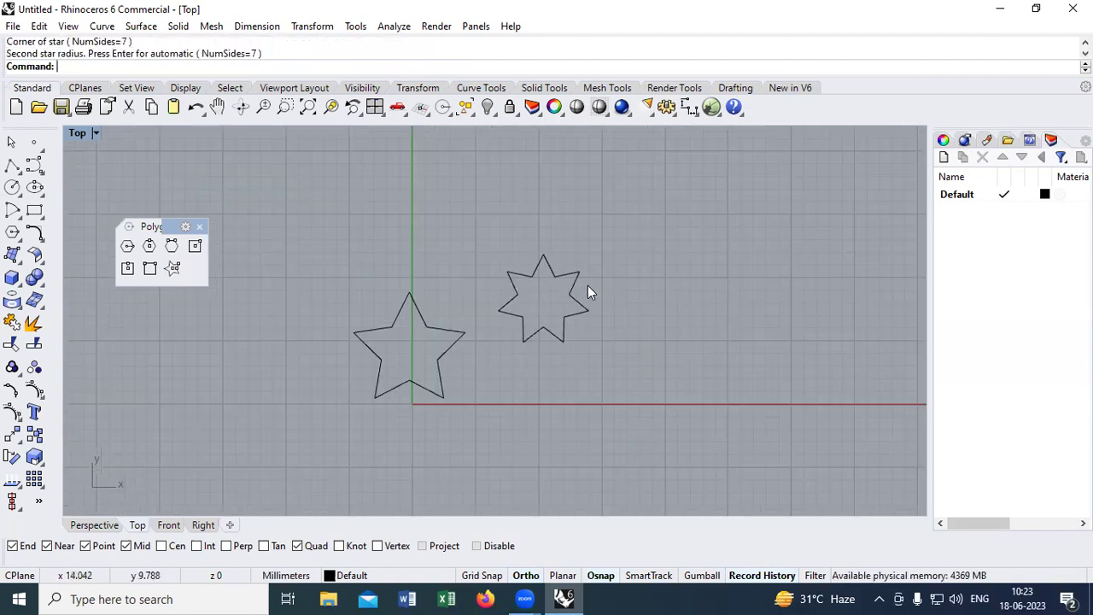
# Delete both stars and close the floating Polygon tool palette
pyautogui.moveTo(601, 280); pyautogui.dragTo(315, 505)
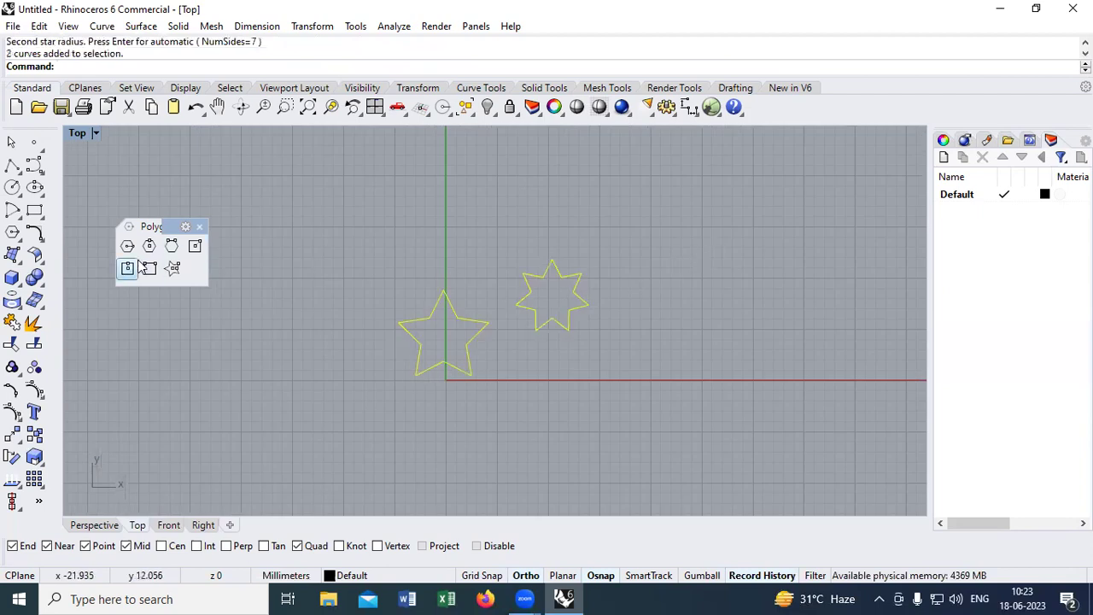
pyautogui.press('Delete')
pyautogui.click(199, 226)
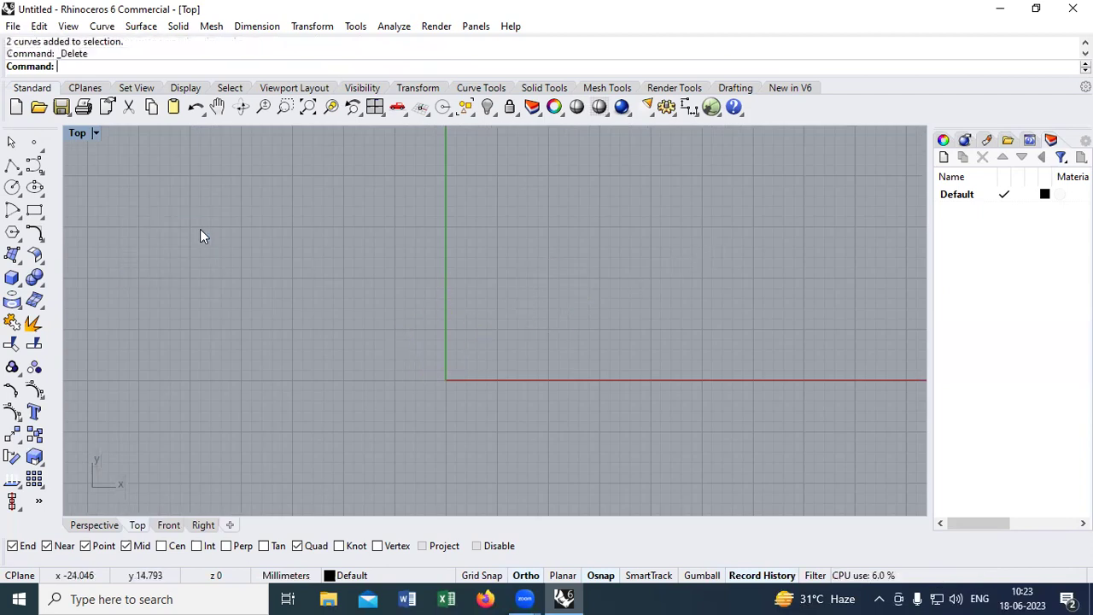
# Bring up the Curve Tools set as a floating palette over the Top view
pyautogui.click(14, 264)
pyautogui.click(189, 186)
pyautogui.click(11, 258)
pyautogui.click(10, 237)
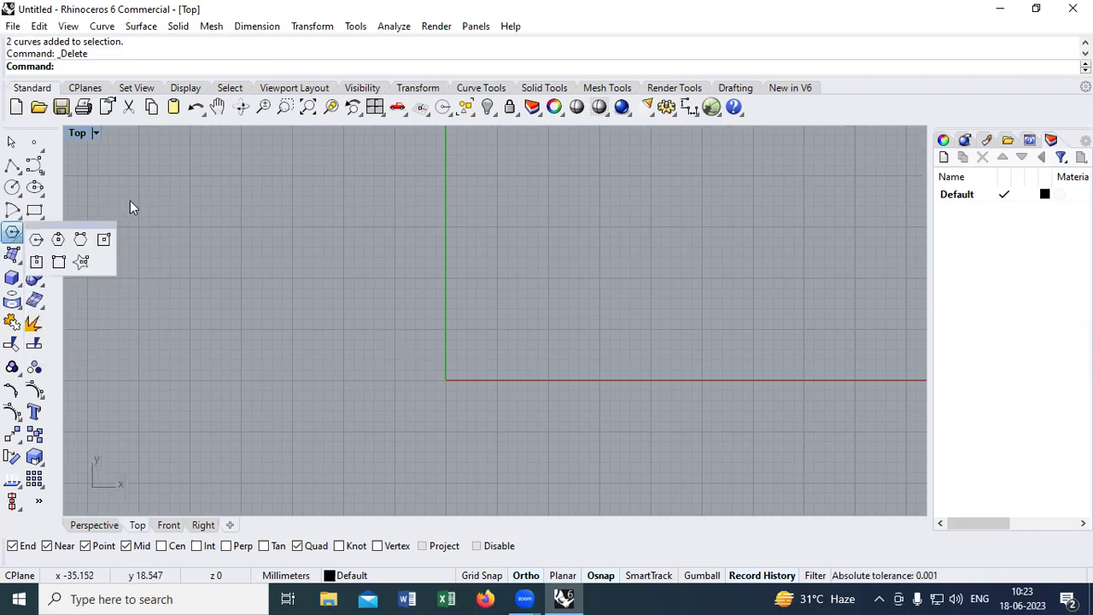
pyautogui.click(38, 237)
pyautogui.moveTo(99, 227); pyautogui.dragTo(135, 207)
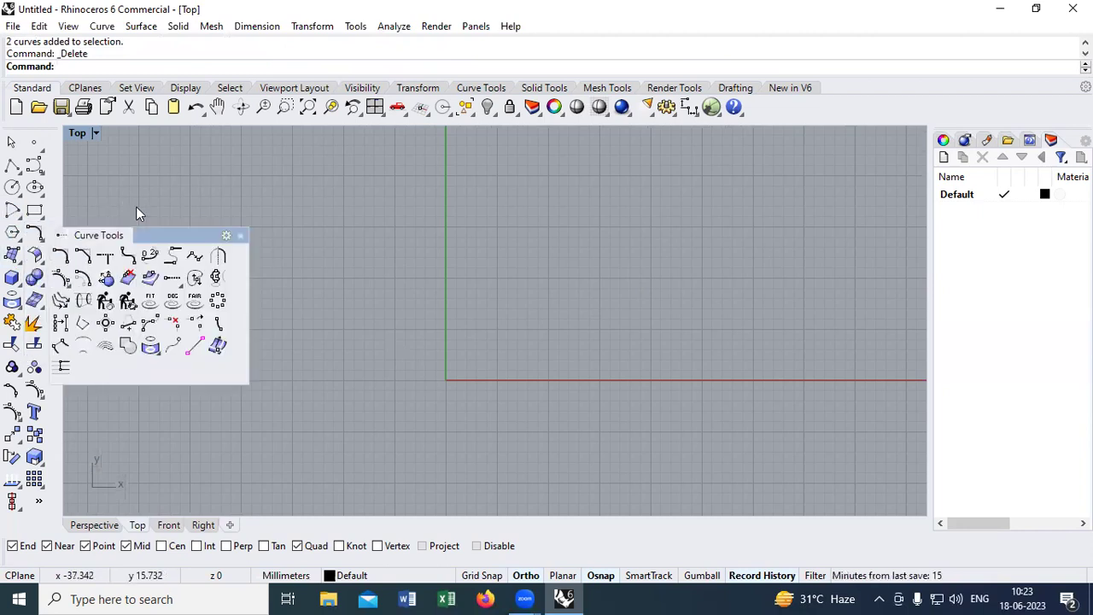
pyautogui.moveTo(247, 228); pyautogui.dragTo(301, 218)
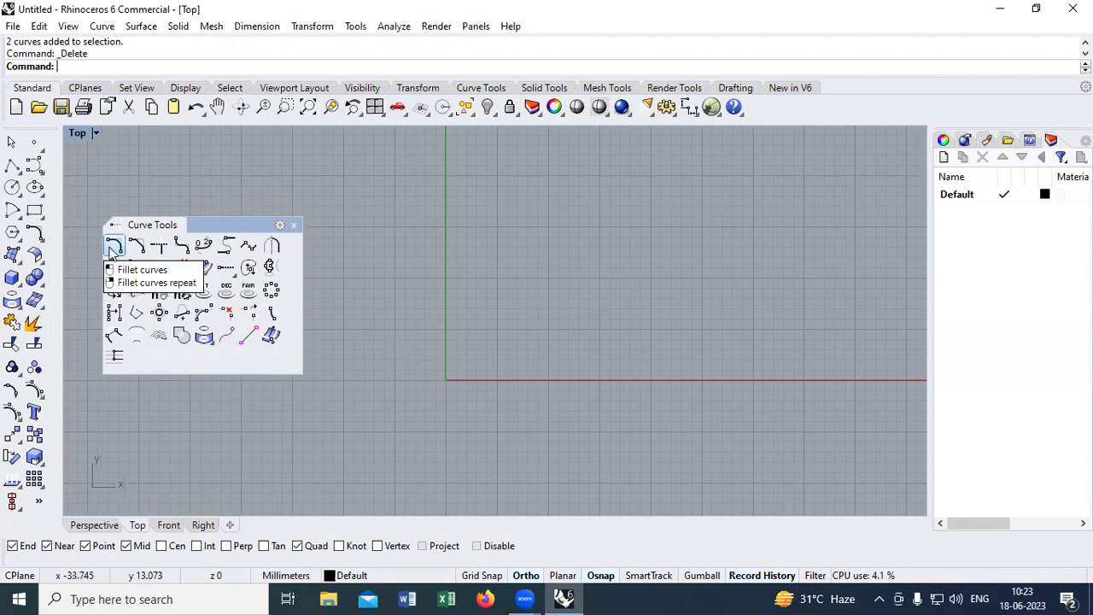
# Draw an L-shaped polyline running horizontally right from the green y-axis and then straight down
pyautogui.click(12, 164)
pyautogui.click(445, 229)
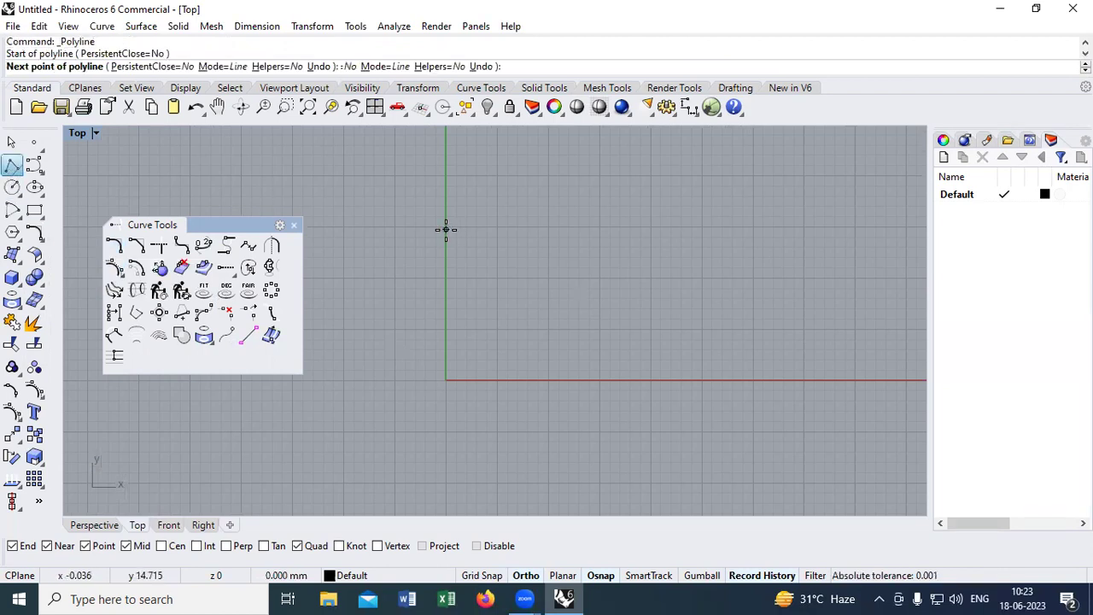
pyautogui.click(523, 229)
pyautogui.click(523, 313)
pyautogui.press('Return')
# Complete the L-shaped polyline by placing its corner and ending it with a vertical segment straight down
pyautogui.click(525, 254)
pyautogui.scroll(4, 522, 226)
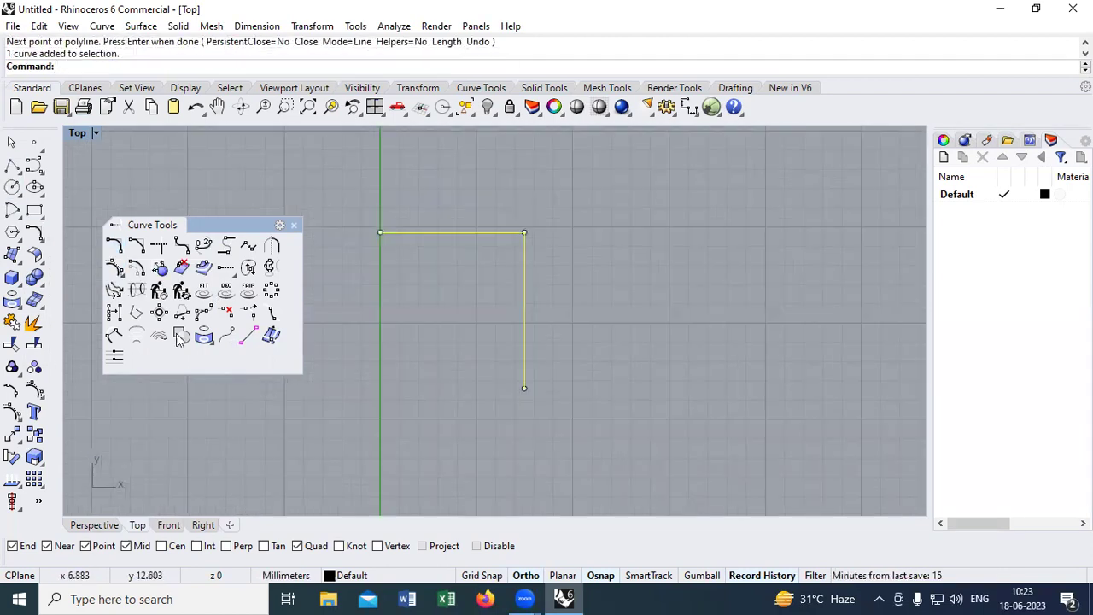
# Try a radius 1 fillet between the polyline's horizontal and vertical segments, and undo it
pyautogui.click(114, 246)
pyautogui.click(449, 235)
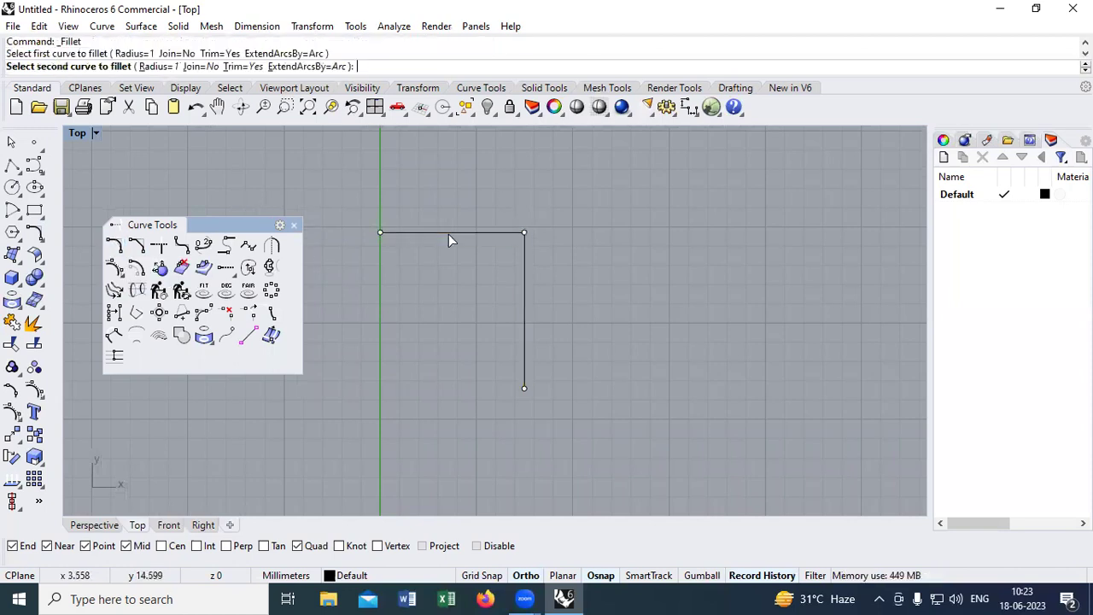
pyautogui.click(453, 235)
pyautogui.scroll(3, 488, 233)
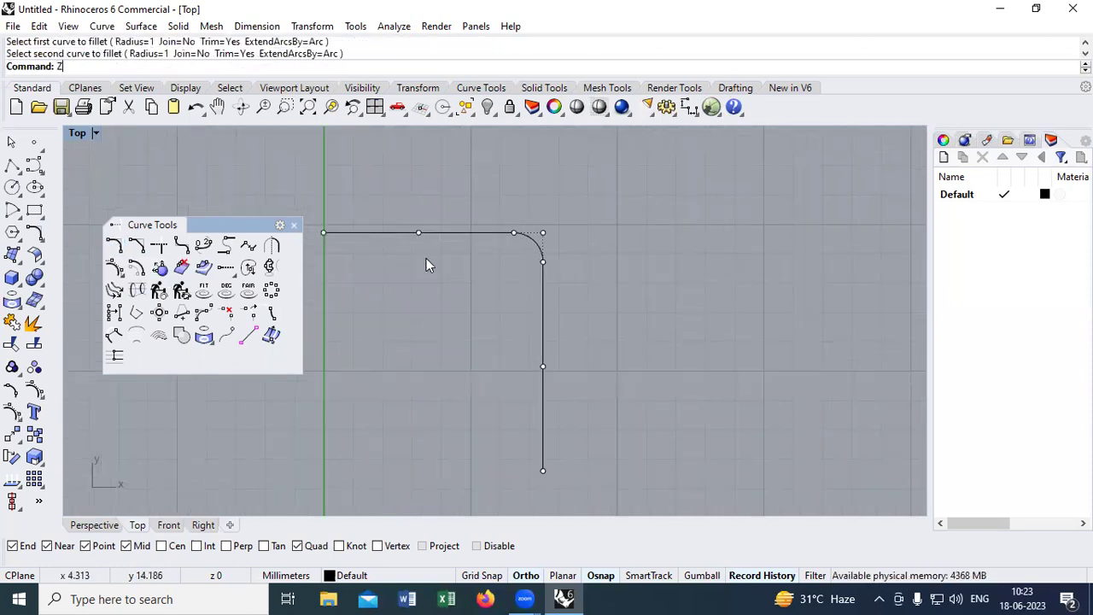
pyautogui.hotkey('ctrl', 'z')
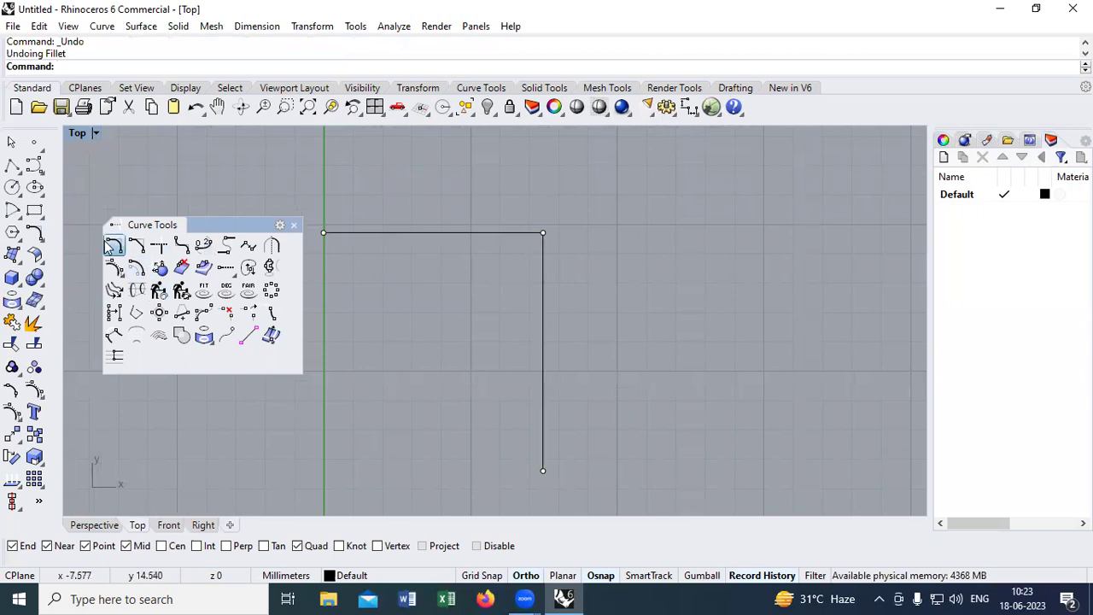
# Try the radius 1 fillet once more by picking the horizontal segment near the corner, and undo it
pyautogui.click(123, 248)
pyautogui.click(455, 232)
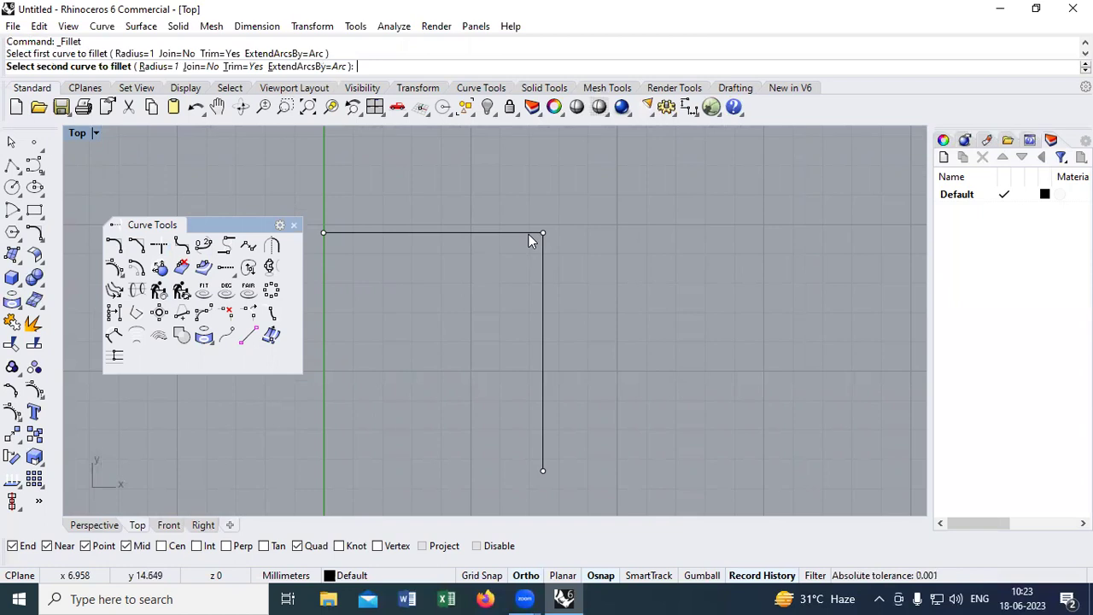
pyautogui.click(536, 238)
pyautogui.hotkey('ctrl', 'z')
# Explode the L-shaped polyline, join its two segments back into one open curve and select it
pyautogui.click(448, 233)
pyautogui.write('explode')
pyautogui.press('Return')
pyautogui.click(11, 322)
pyautogui.press('Escape')
pyautogui.click(498, 238)
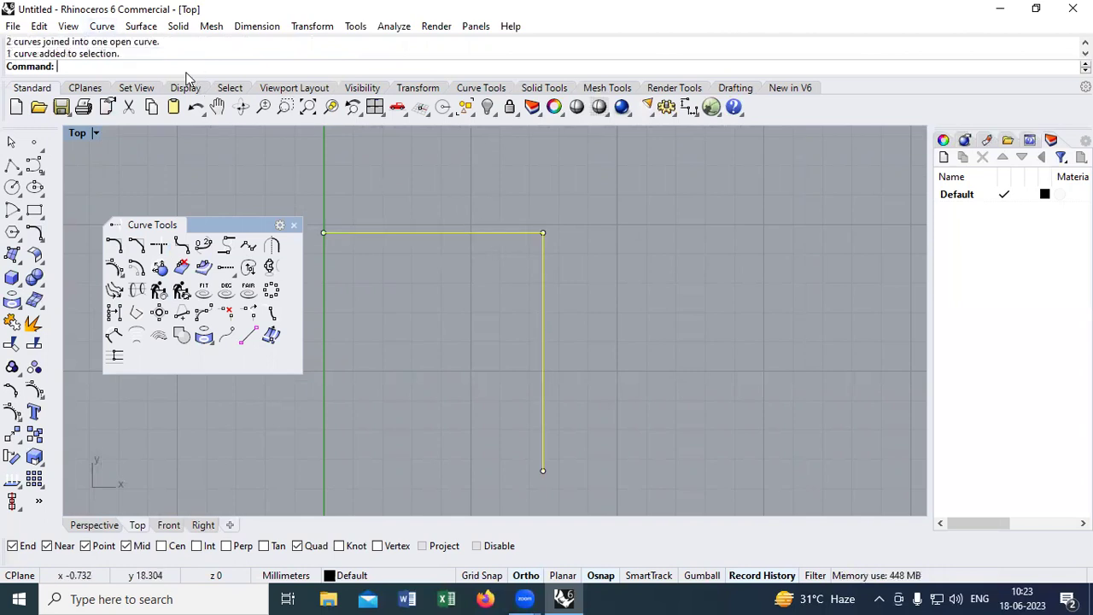
# Try a radius 1 fillet on the joined L-shaped curve, picking its vertical and horizontal segments
pyautogui.click(114, 246)
pyautogui.moveTo(388, 299); pyautogui.dragTo(387, 299)
pyautogui.press('Escape')
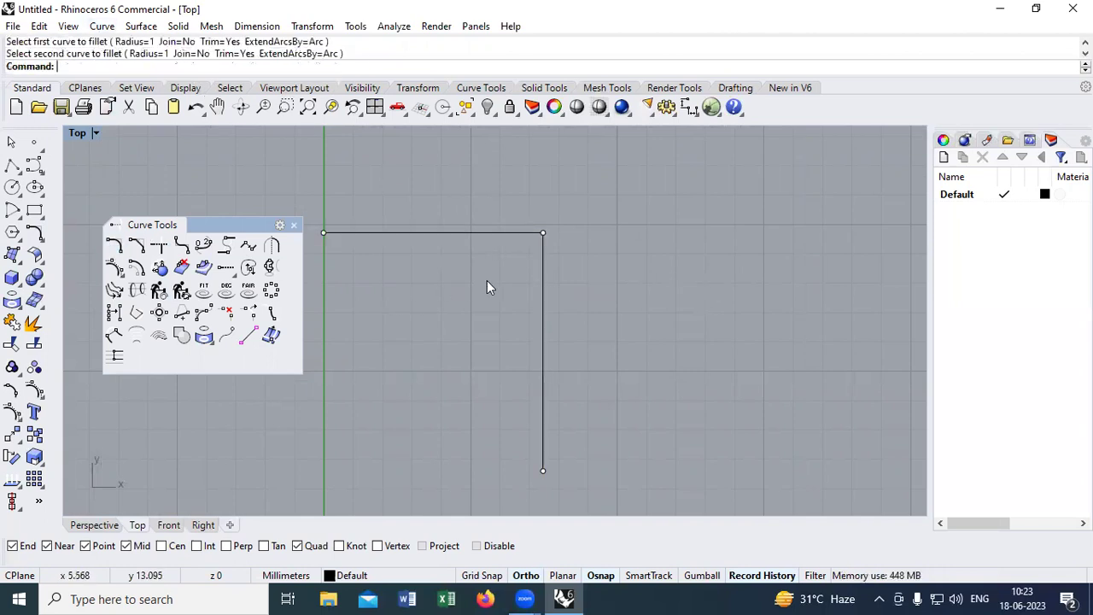
pyautogui.click(542, 285)
pyautogui.rightClick(542, 285)
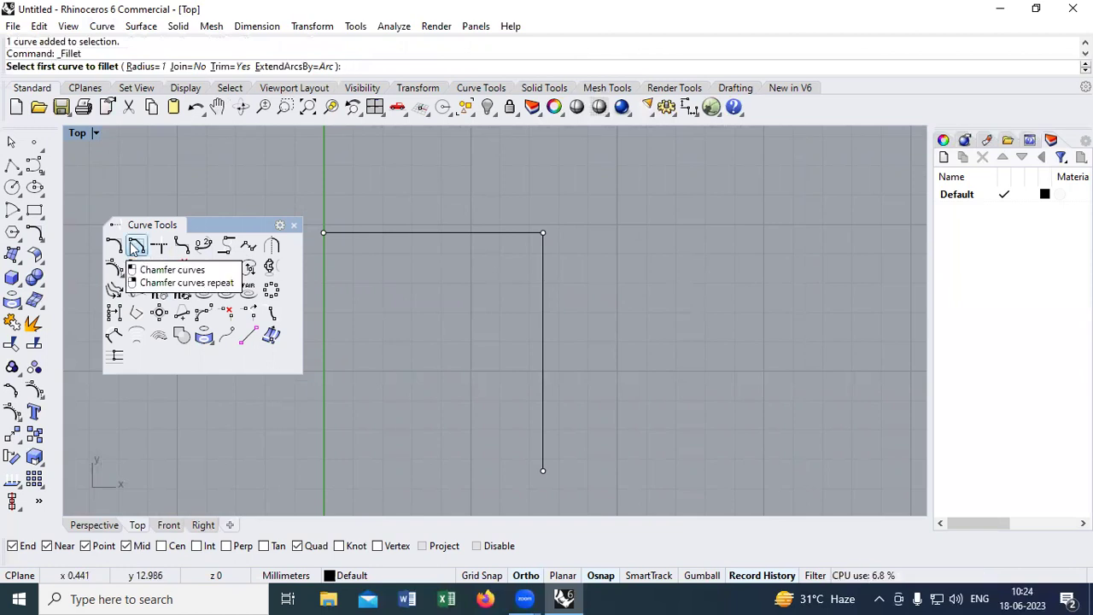
pyautogui.press('Escape')
pyautogui.click(487, 233)
pyautogui.rightClick(487, 232)
pyautogui.click(487, 232)
pyautogui.rightClick(487, 233)
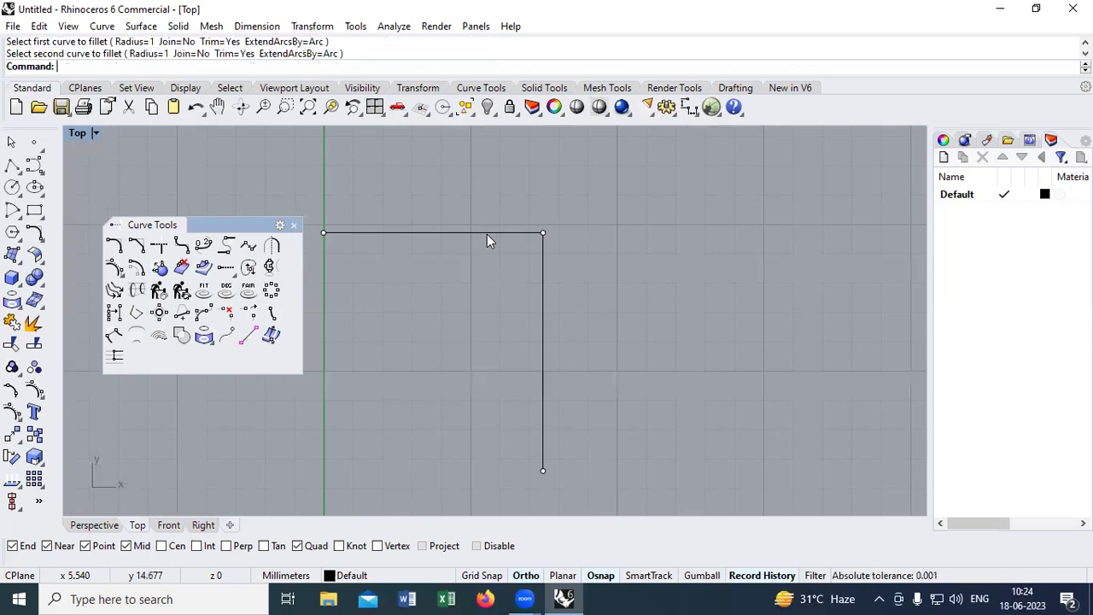
# Try Fillet and its repeat mode on the horizontal segment, cancel both and select the L-shaped curve
pyautogui.click(114, 245)
pyautogui.click(436, 235)
pyautogui.press('Escape')
pyautogui.click(437, 234)
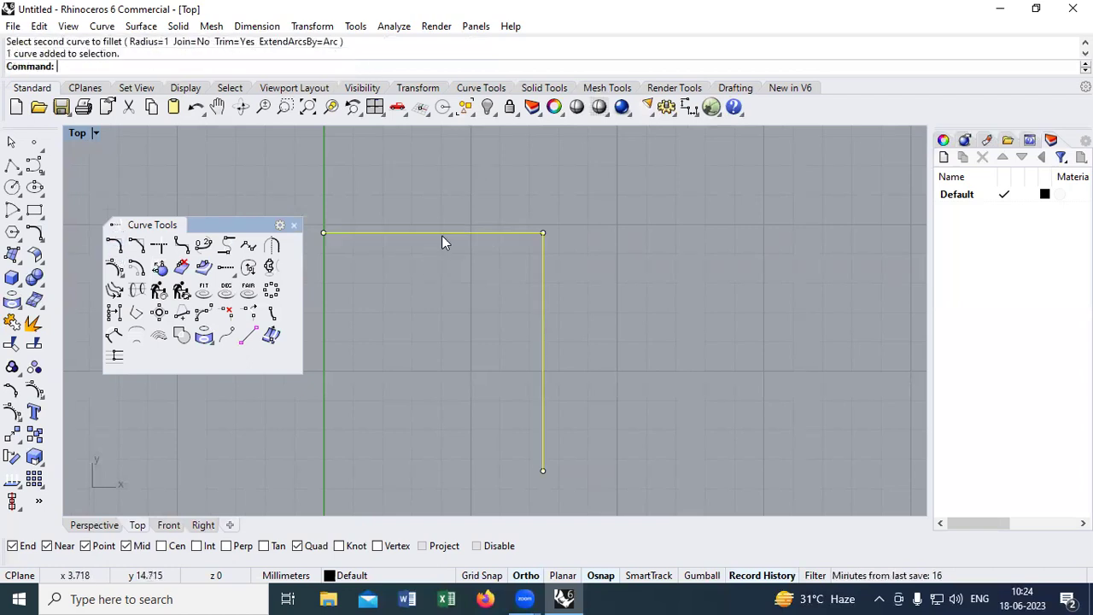
pyautogui.rightClick(115, 250)
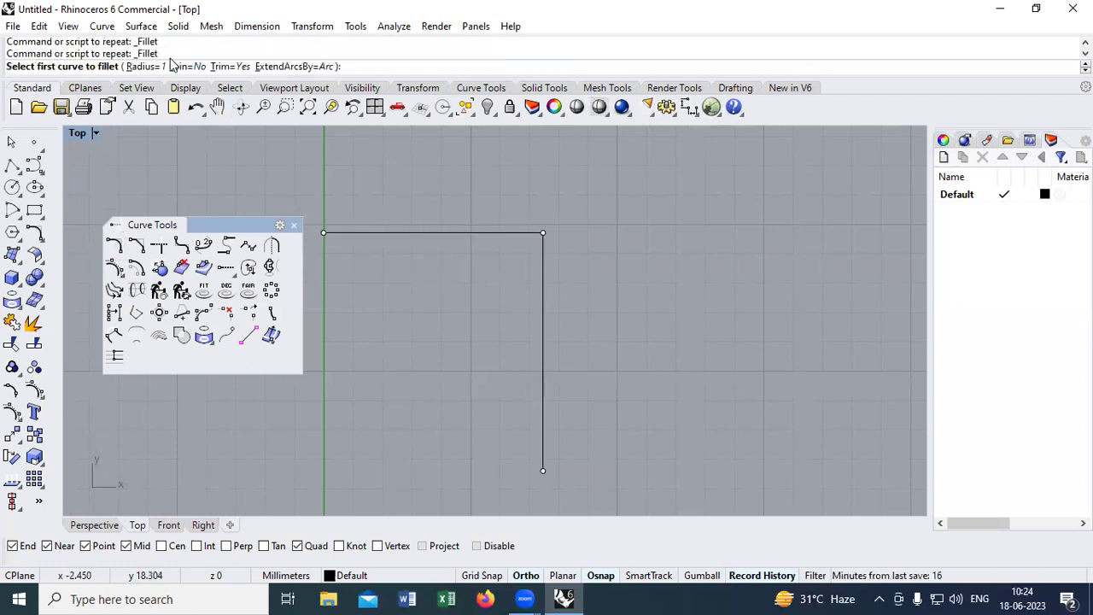
pyautogui.click(487, 231)
pyautogui.press('Escape')
pyautogui.click(430, 232)
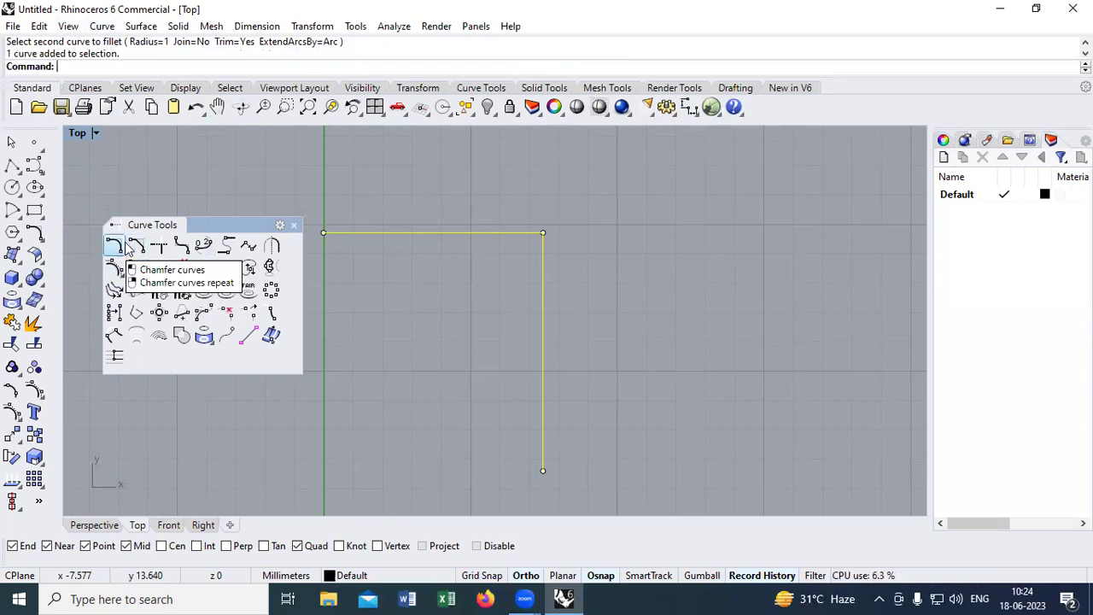
# Try FilletCorners on the selected L-shaped curve with a radius of 0.2, and undo
pyautogui.click(181, 246)
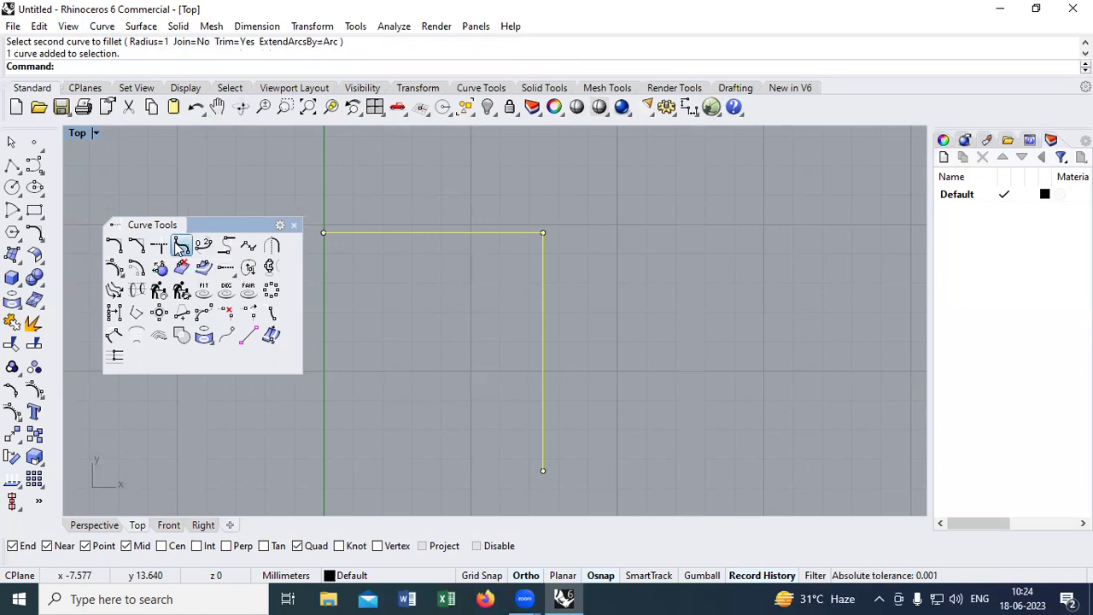
pyautogui.click(379, 285)
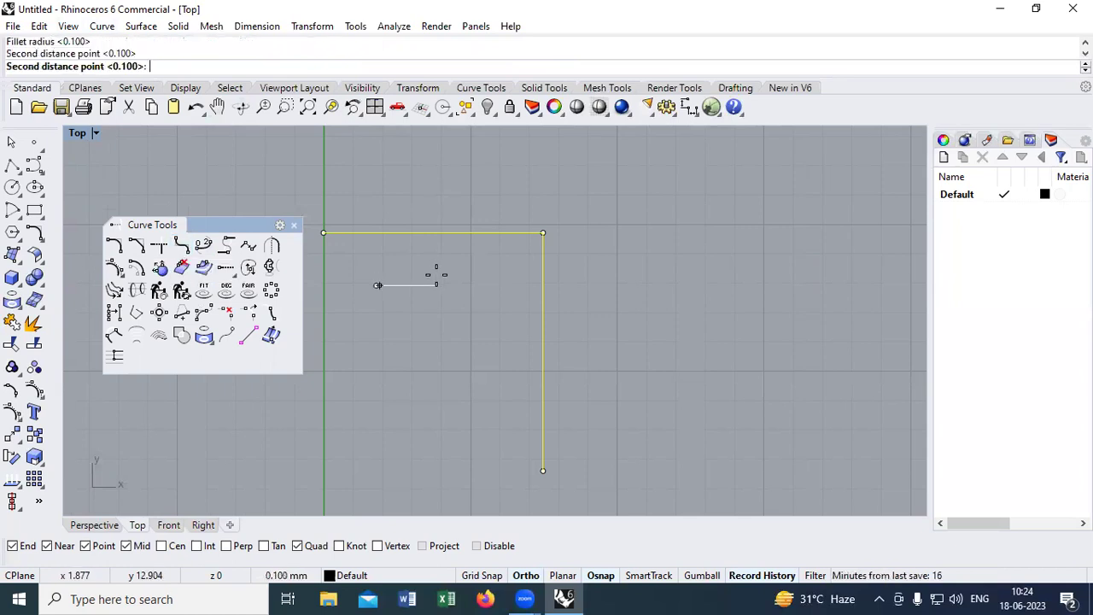
pyautogui.write('.2')
pyautogui.press('Return')
pyautogui.hotkey('ctrl', 'z')
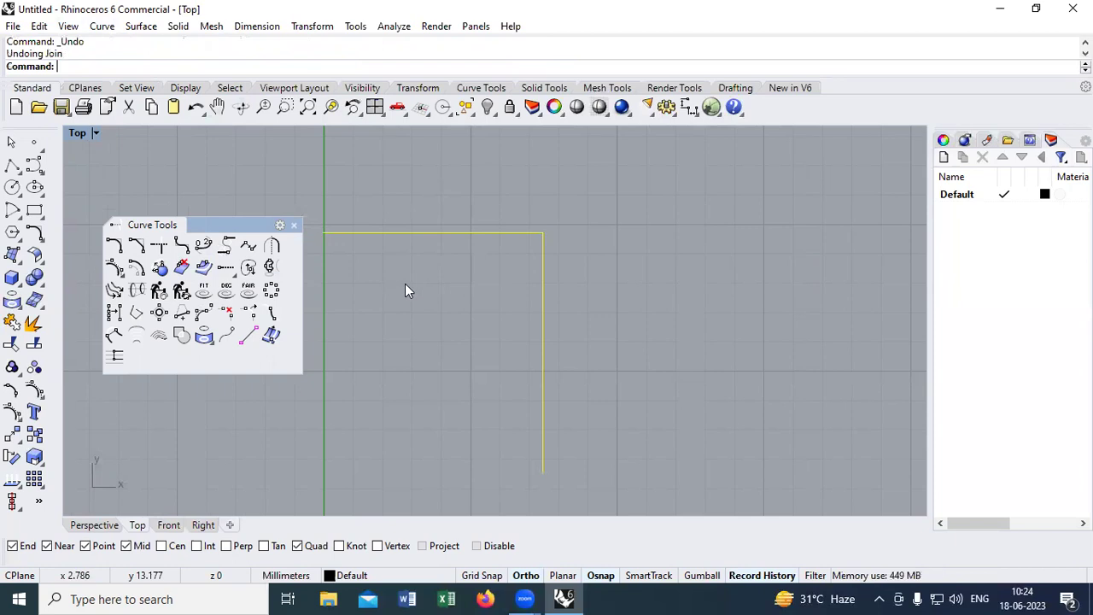
# Try FilletCorners on the L-shaped curve with a radius of 0.5, and undo
pyautogui.press('Return')
pyautogui.click(387, 289)
pyautogui.write('.5')
pyautogui.press('Return')
pyautogui.press('Escape')
pyautogui.hotkey('ctrl', 'z')
pyautogui.press('Return')
pyautogui.click(527, 240)
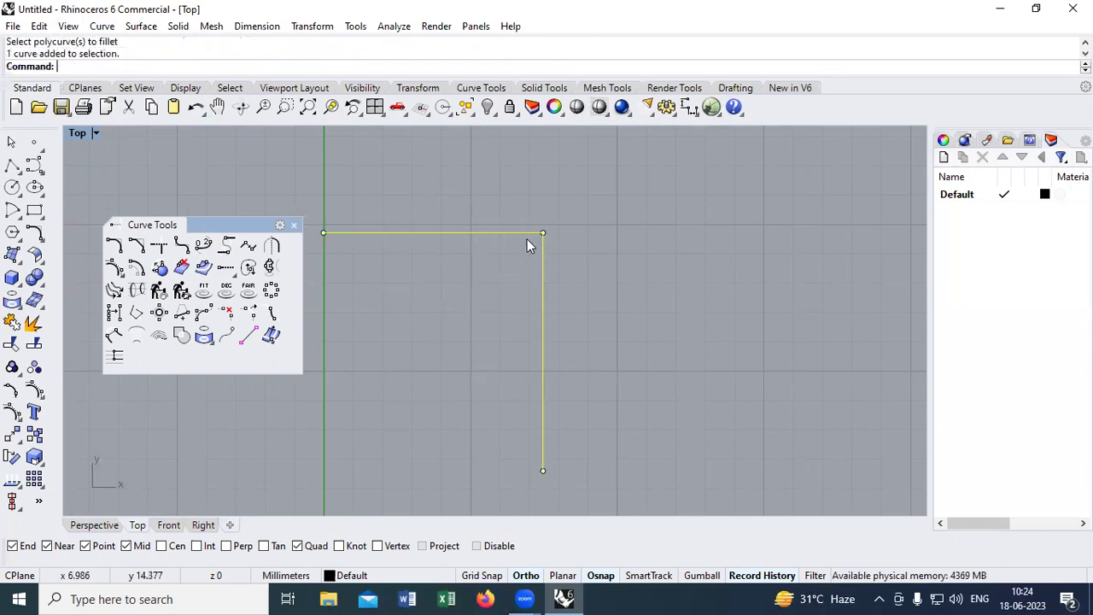
# Round the corner of the L-shaped curve with FilletCorners, specifying the radius by picking points in the Top view
pyautogui.click(181, 245)
pyautogui.click(446, 349)
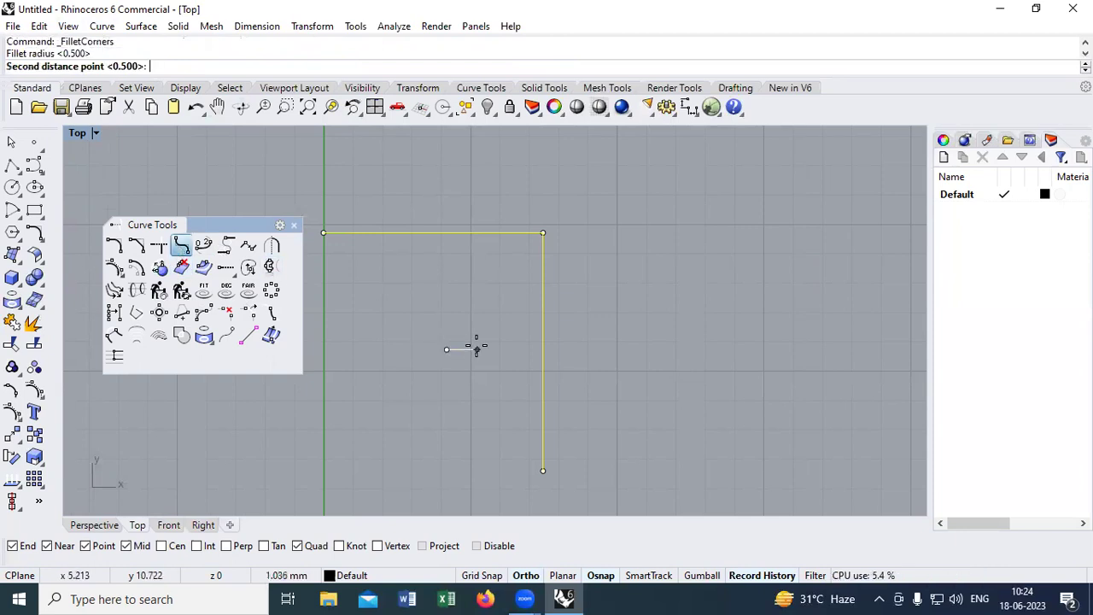
pyautogui.click(477, 350)
pyautogui.click(478, 350)
pyautogui.scroll(6, 551, 204)
pyautogui.scroll(-6, 461, 260)
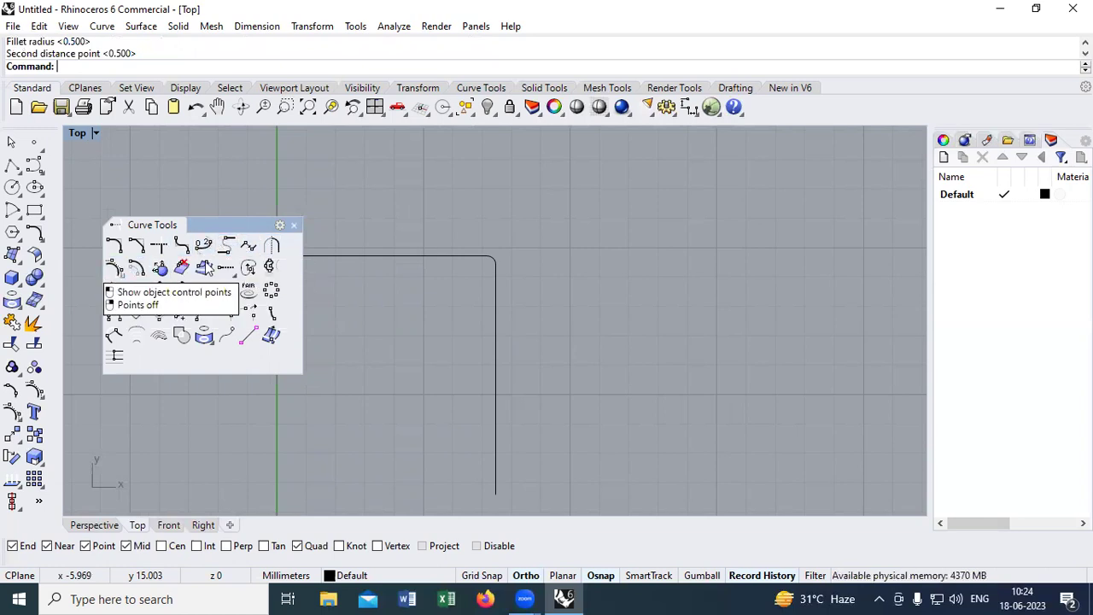
# Delete the filleted L-shaped curve and replace the Curve Tools palette with a floating Curve palette
pyautogui.scroll(-6, 350, 267)
pyautogui.click(427, 293)
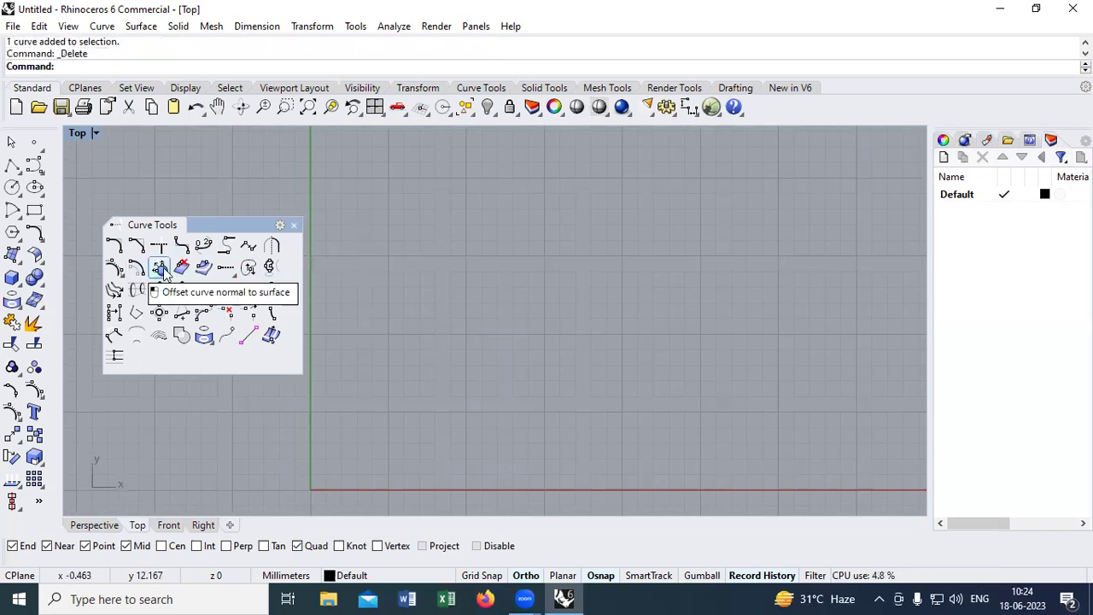
pyautogui.click(36, 167)
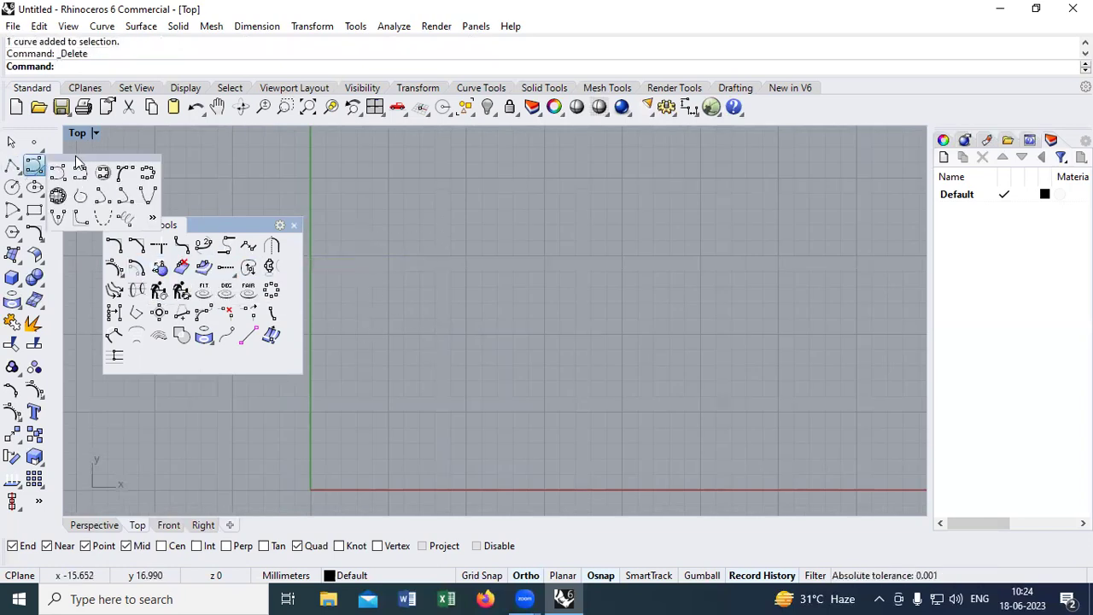
pyautogui.moveTo(75, 161); pyautogui.dragTo(132, 170)
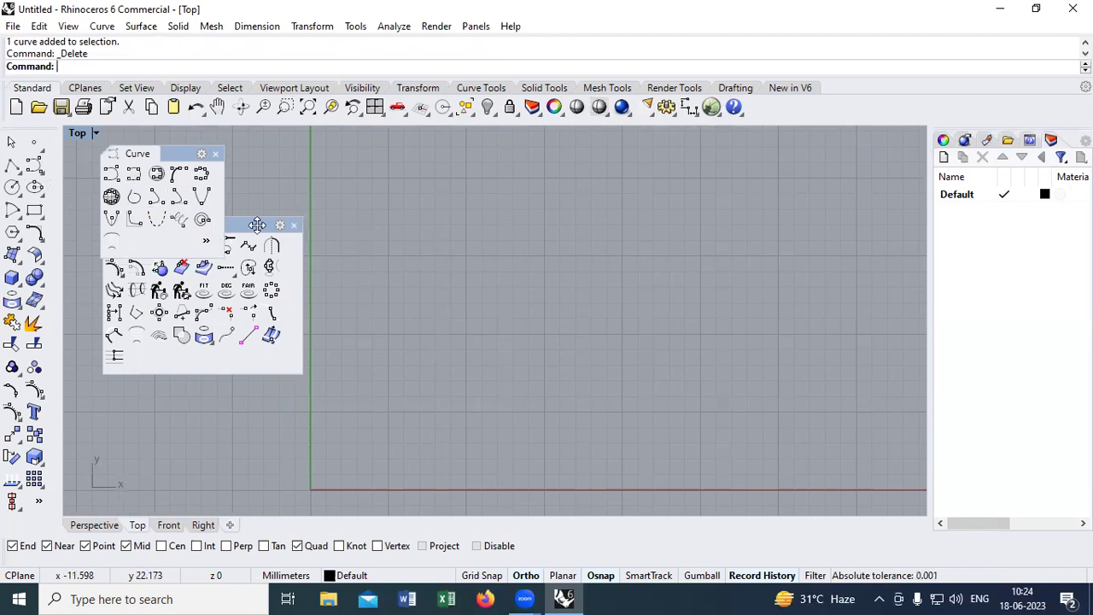
pyautogui.click(293, 224)
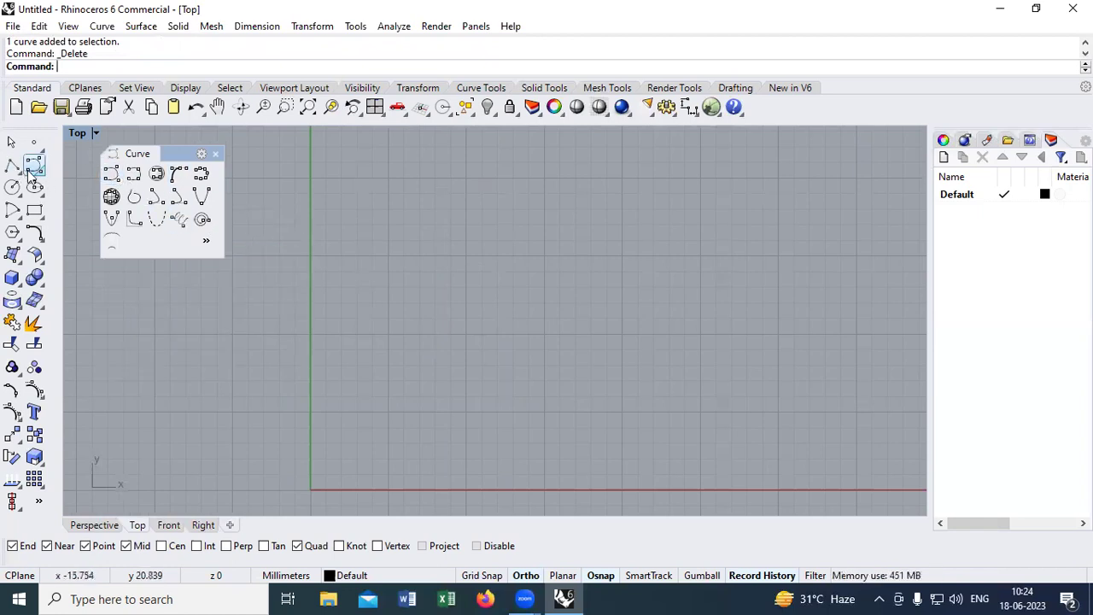
pyautogui.click(217, 154)
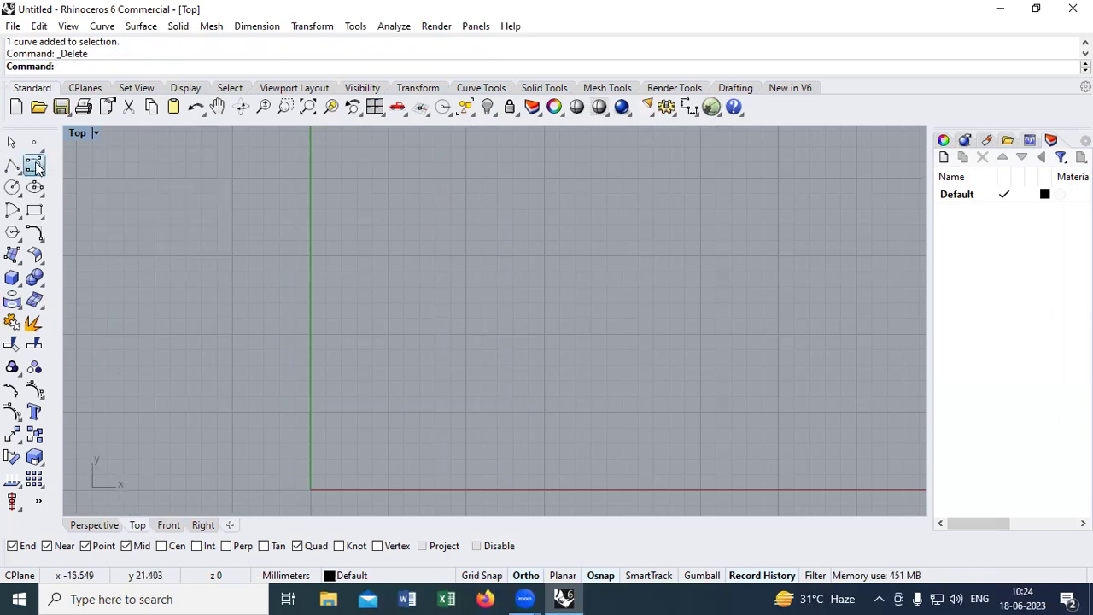
pyautogui.moveTo(93, 156); pyautogui.dragTo(125, 165)
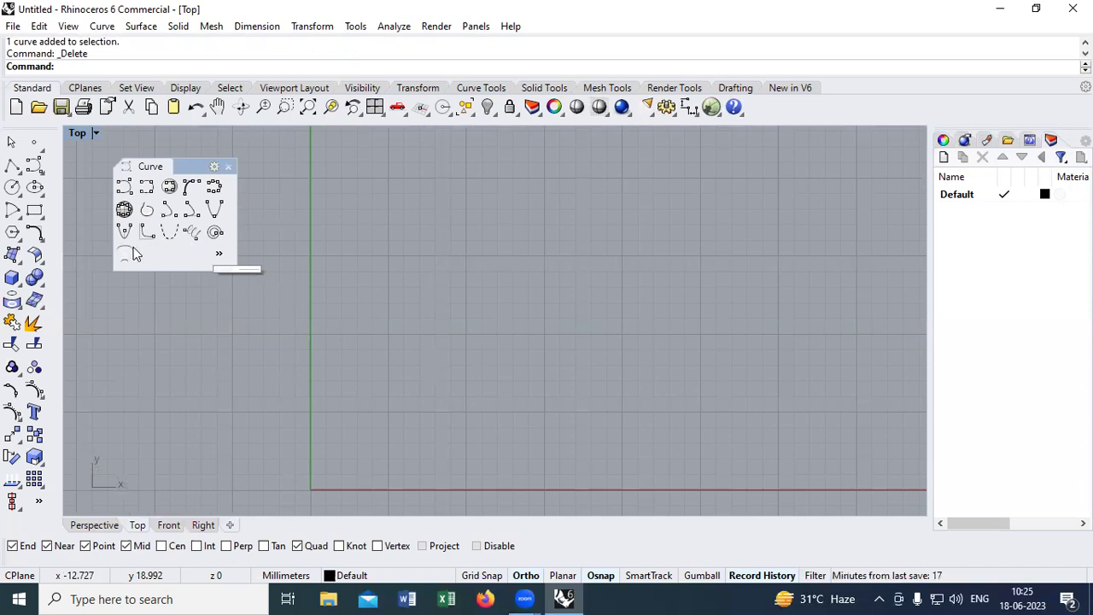
pyautogui.click(147, 188)
pyautogui.click(353, 235)
pyautogui.click(381, 234)
# Turn Ortho off and draw an S-shaped interpolated curve descending to the right beside the green y-axis
pyautogui.click(521, 575)
pyautogui.click(146, 187)
pyautogui.click(343, 226)
pyautogui.click(374, 221)
pyautogui.click(381, 253)
pyautogui.click(384, 299)
pyautogui.click(424, 320)
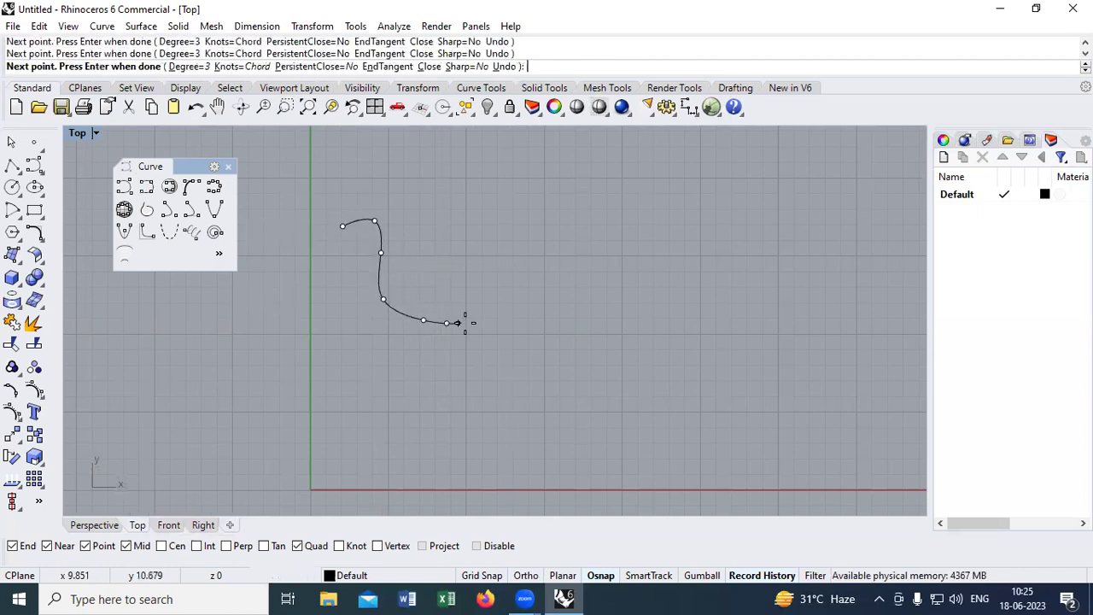
pyautogui.click(465, 324)
pyautogui.rightClick(465, 323)
# Draw a second interpolated curve from the first curve's start point, arching over it and descending along its outer side
pyautogui.rightClick(458, 315)
pyautogui.click(344, 226)
pyautogui.click(360, 201)
pyautogui.click(386, 199)
pyautogui.click(386, 199)
pyautogui.click(419, 246)
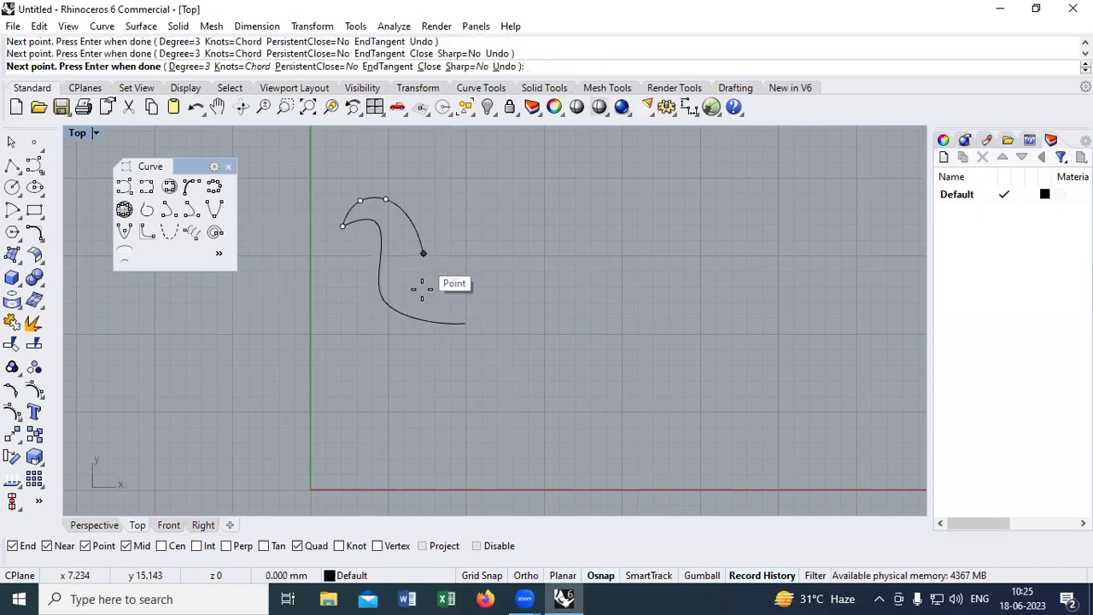
pyautogui.click(423, 287)
pyautogui.click(468, 311)
pyautogui.click(476, 328)
pyautogui.rightClick(476, 328)
# Draw a separate wavy interpolated curve to the right of the first pair, ending in a downward bend
pyautogui.moveTo(477, 215); pyautogui.dragTo(403, 259, button='right')
pyautogui.rightClick(404, 262)
pyautogui.scroll(4, 419, 249)
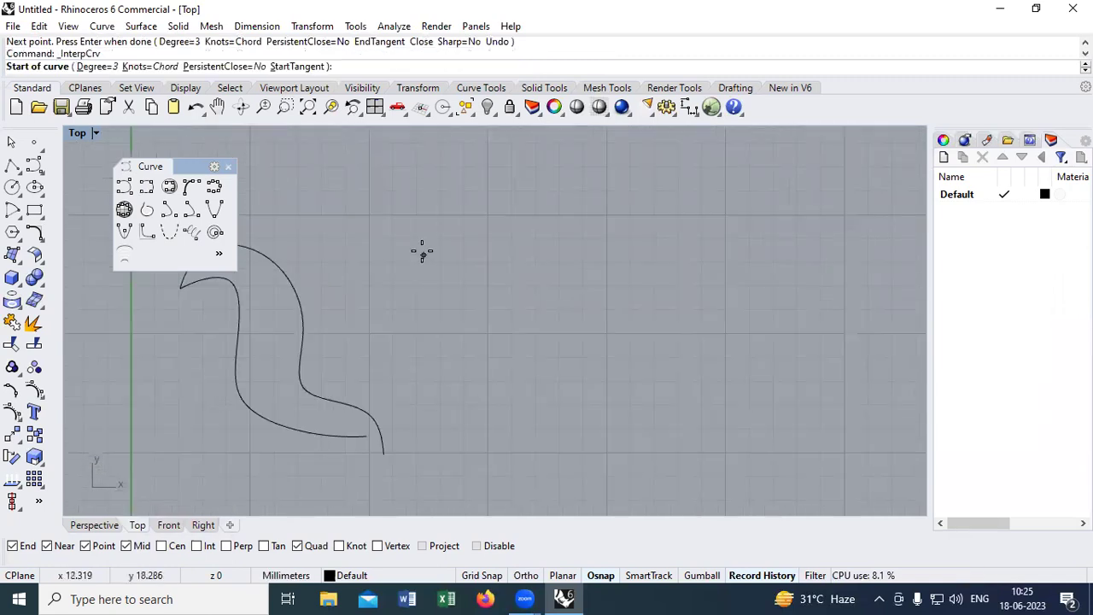
pyautogui.click(423, 250)
pyautogui.click(455, 246)
pyautogui.click(480, 270)
pyautogui.click(489, 301)
pyautogui.click(507, 320)
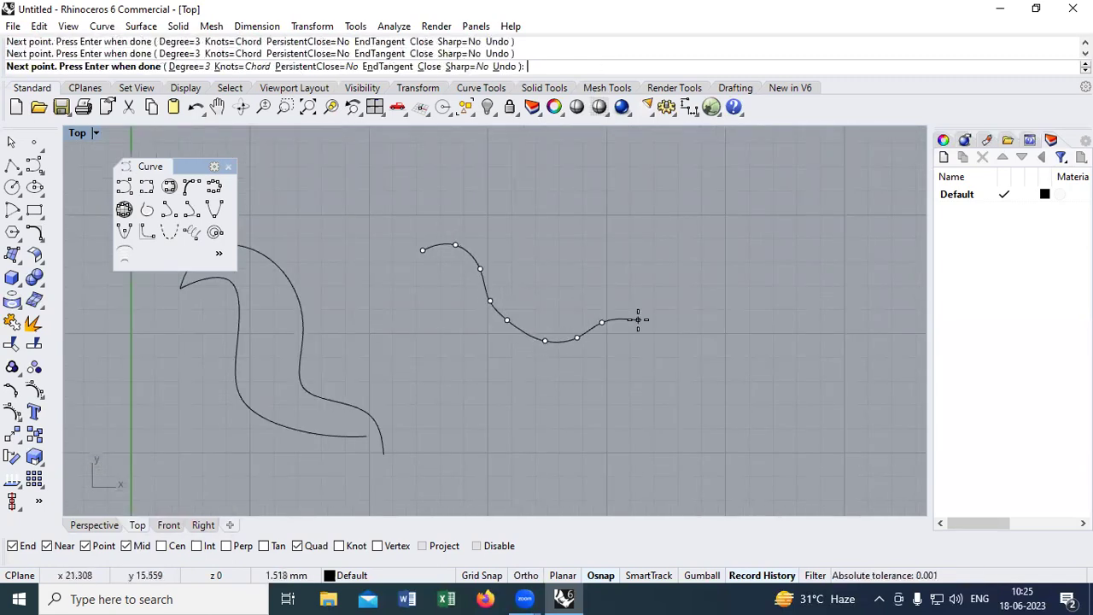
pyautogui.click(689, 370)
pyautogui.rightClick(689, 371)
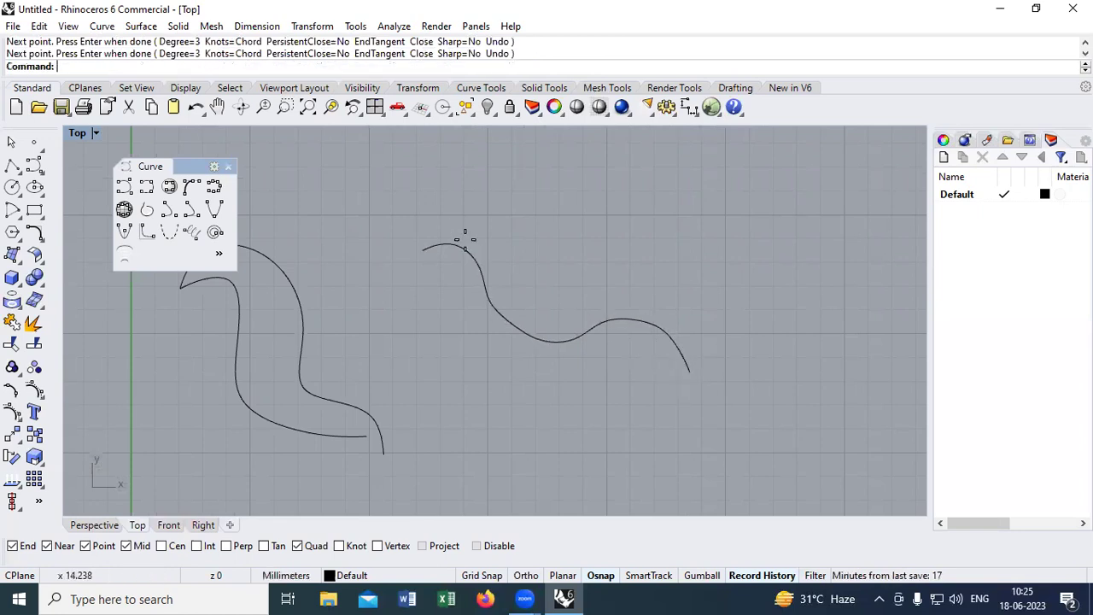
# Draw a larger wavy interpolated curve above the separate wave, wrapping down around its right end
pyautogui.rightClick(464, 236)
pyautogui.click(437, 223)
pyautogui.click(482, 200)
pyautogui.click(527, 219)
pyautogui.click(567, 258)
pyautogui.click(640, 261)
pyautogui.click(692, 273)
pyautogui.click(739, 333)
pyautogui.click(701, 449)
pyautogui.rightClick(701, 448)
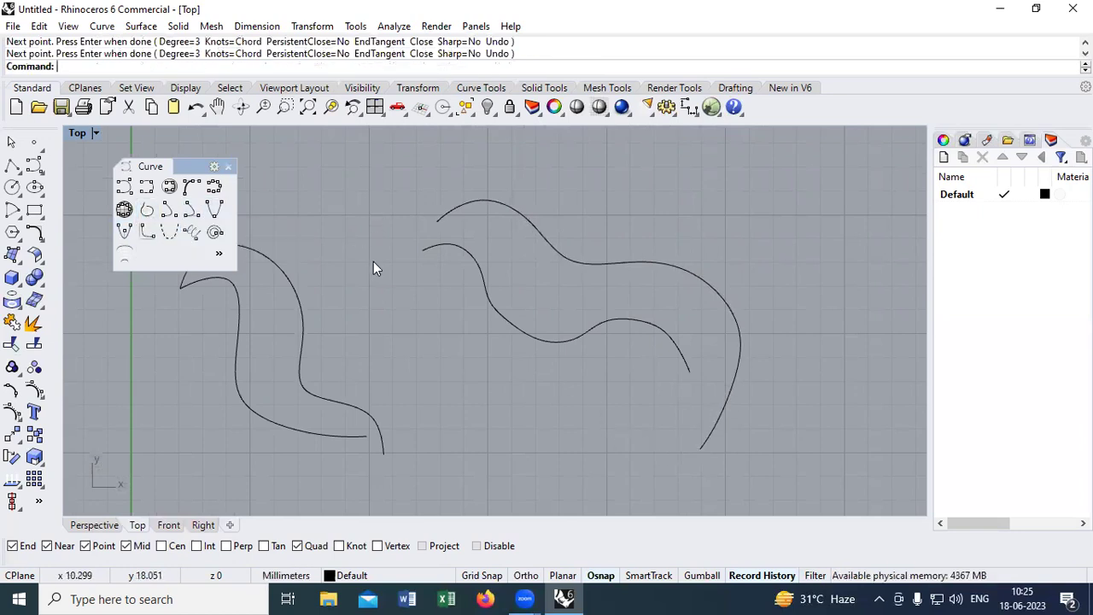
# Draw a four-point interpolated arc rising to the upper right in the empty space below the wavy curves
pyautogui.click(147, 187)
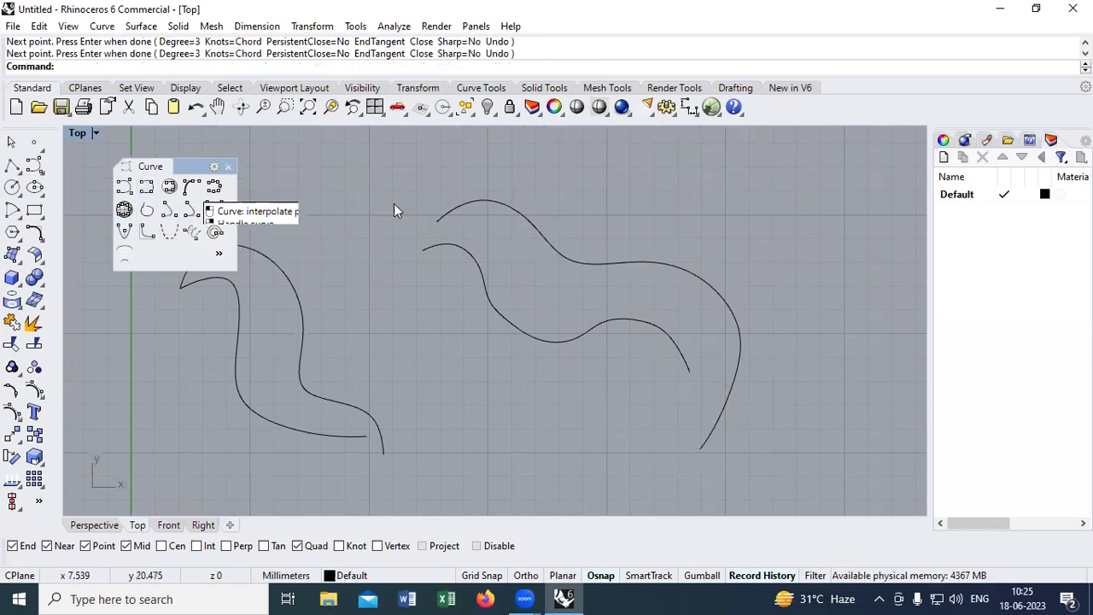
pyautogui.click(285, 182)
pyautogui.moveTo(340, 217); pyautogui.dragTo(405, 165, button='right')
pyautogui.scroll(-4, 425, 208)
pyautogui.rightClick(410, 402)
pyautogui.rightClick(408, 414)
pyautogui.click(389, 448)
pyautogui.click(423, 423)
pyautogui.click(459, 297)
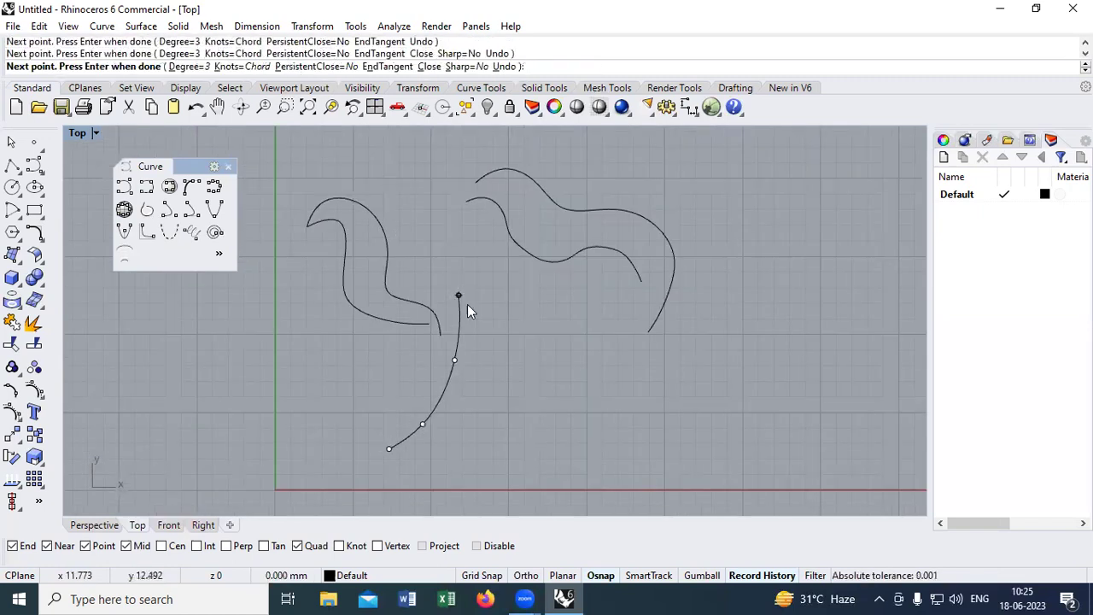
pyautogui.rightClick(466, 305)
pyautogui.rightClick(465, 306)
# Draw an interpolated curve from the arc's upper end, bulging right and sweeping back left below the arc's lower end
pyautogui.click(458, 297)
pyautogui.click(502, 342)
pyautogui.click(510, 430)
pyautogui.click(443, 473)
pyautogui.click(383, 478)
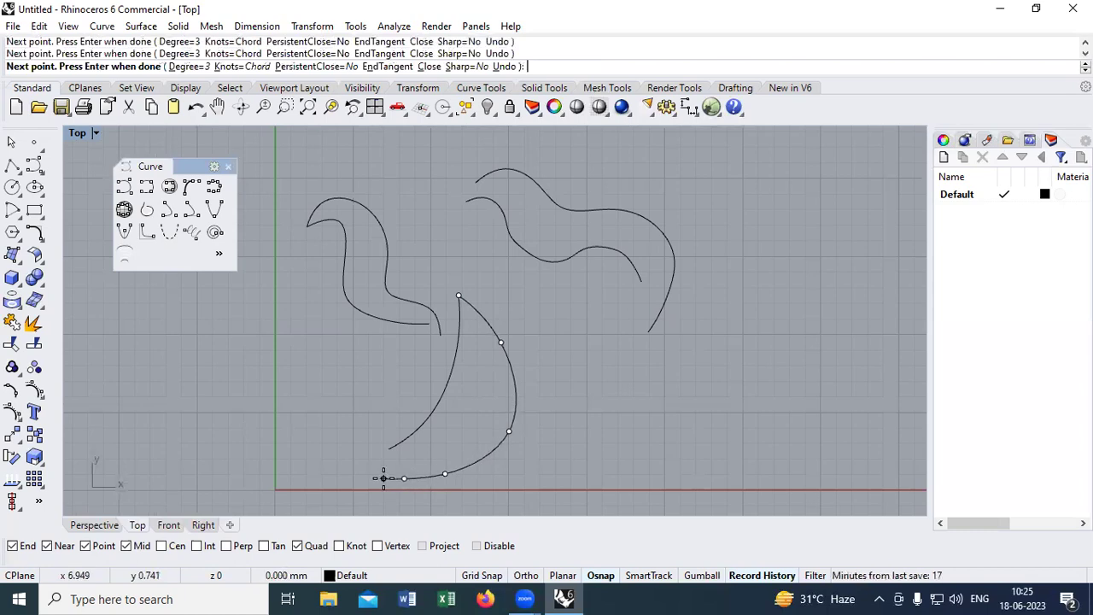
pyautogui.rightClick(385, 478)
# Draw an inner interpolated curve from near the outer curve's lower end upward between the two crescent curves
pyautogui.rightClick(387, 478)
pyautogui.click(393, 479)
pyautogui.click(451, 440)
pyautogui.click(481, 404)
pyautogui.click(482, 349)
pyautogui.rightClick(484, 353)
# Draw a heart-shaped interpolated curve from the arc's lower end, looping over two lobes and back to near its start
pyautogui.rightClick(487, 367)
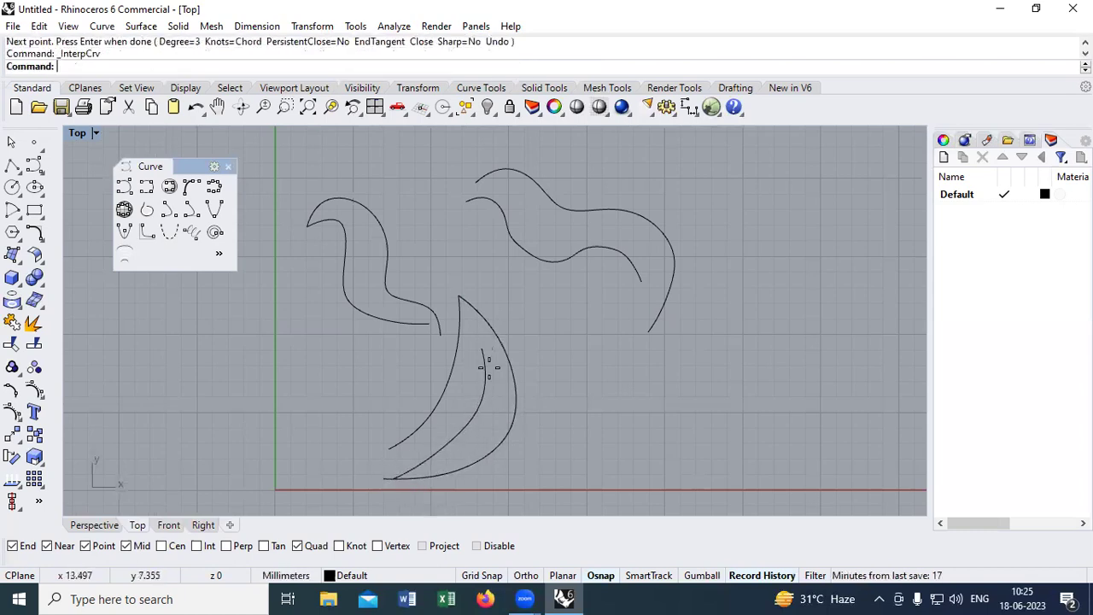
pyautogui.moveTo(488, 368); pyautogui.dragTo(514, 276, button='right')
pyautogui.click(416, 358)
pyautogui.click(437, 297)
pyautogui.click(421, 254)
pyautogui.click(398, 247)
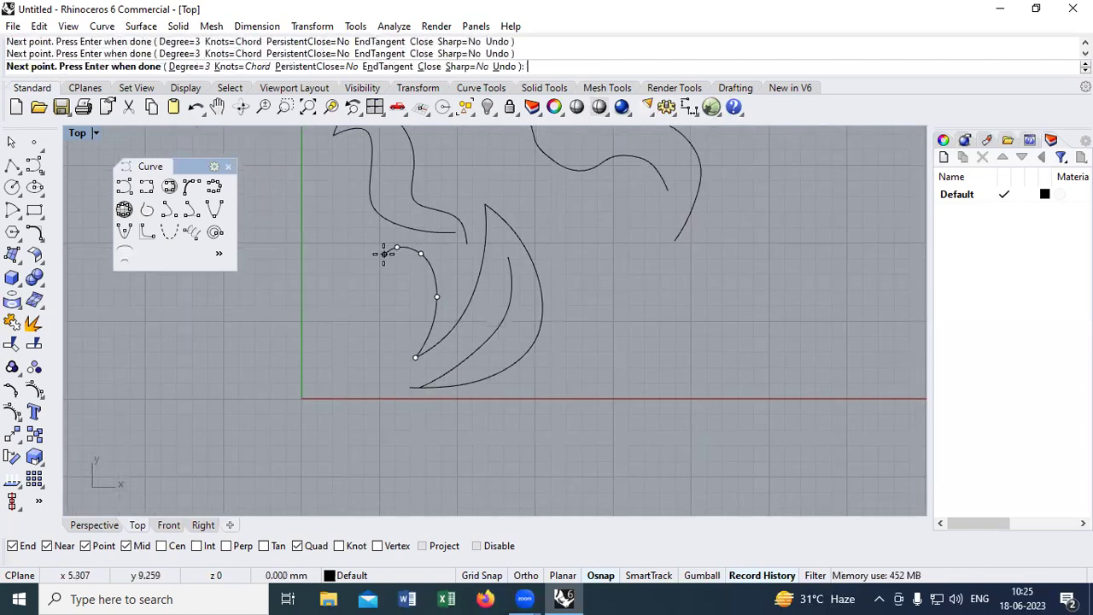
pyautogui.click(296, 256)
pyautogui.click(311, 320)
pyautogui.click(371, 349)
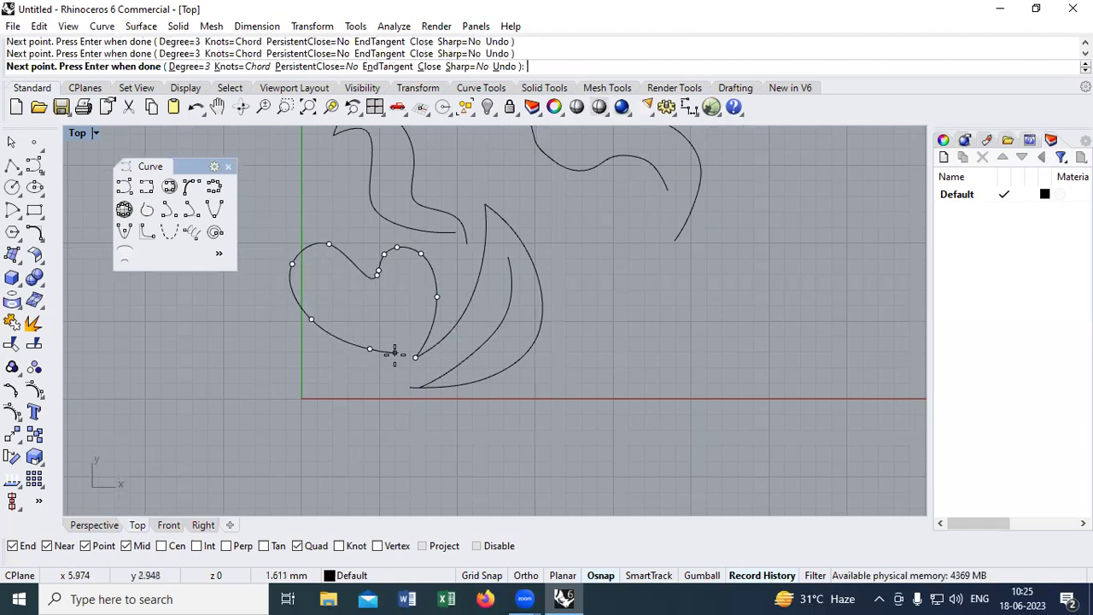
pyautogui.click(402, 359)
pyautogui.rightClick(400, 364)
# Draw an interpolated curve from the heart curve's lower end, sweeping below the heart and up to its left side
pyautogui.rightClick(397, 373)
pyautogui.click(402, 359)
pyautogui.click(347, 392)
pyautogui.click(263, 380)
pyautogui.click(237, 311)
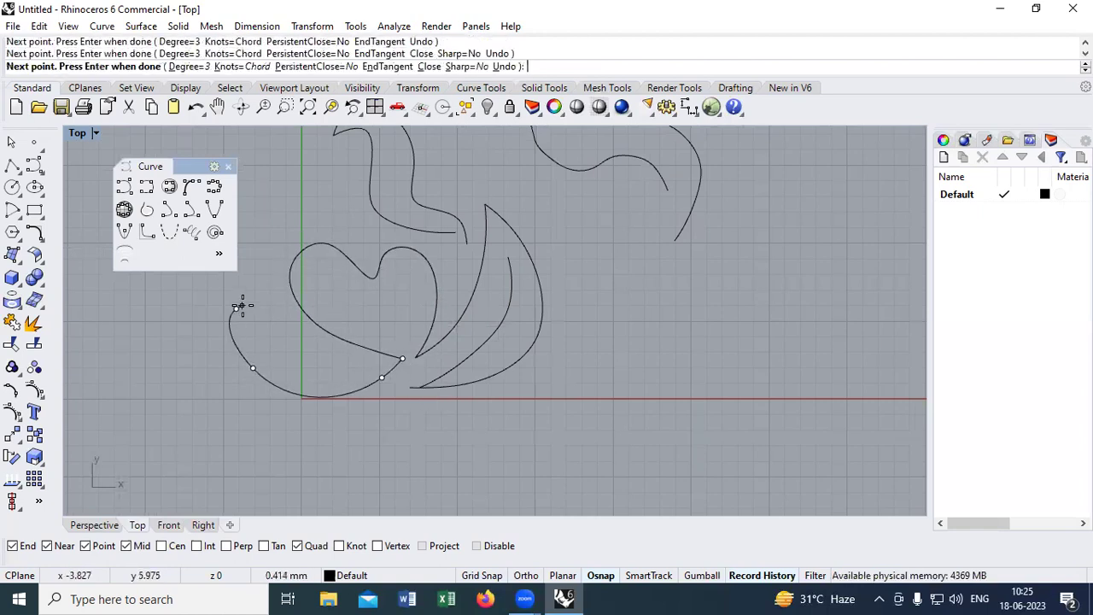
pyautogui.rightClick(239, 308)
# Draw an interpolated curve from the bowl curve's upper end, dipping to the heart's side, then looping outside and beneath to the crescent's lower end
pyautogui.rightClick(237, 310)
pyautogui.click(236, 309)
pyautogui.click(263, 336)
pyautogui.click(290, 277)
pyautogui.click(196, 315)
pyautogui.click(239, 400)
pyautogui.click(315, 416)
pyautogui.click(388, 416)
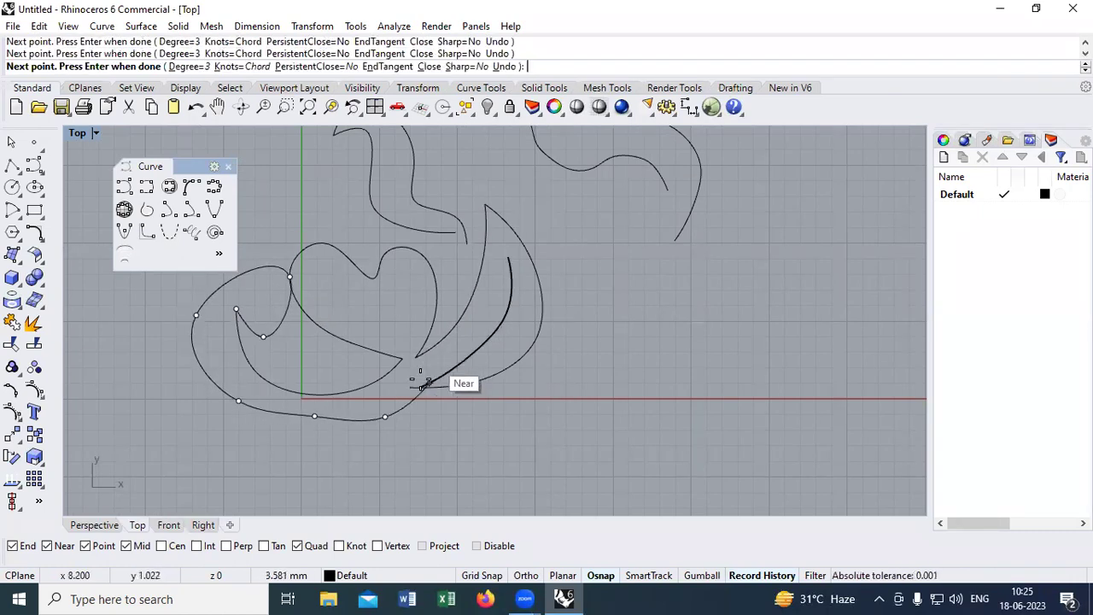
pyautogui.click(422, 384)
pyautogui.rightClick(433, 363)
pyautogui.scroll(-8, 452, 320)
pyautogui.moveTo(519, 301); pyautogui.dragTo(520, 324, button='right')
pyautogui.moveTo(652, 435); pyautogui.dragTo(238, 275)
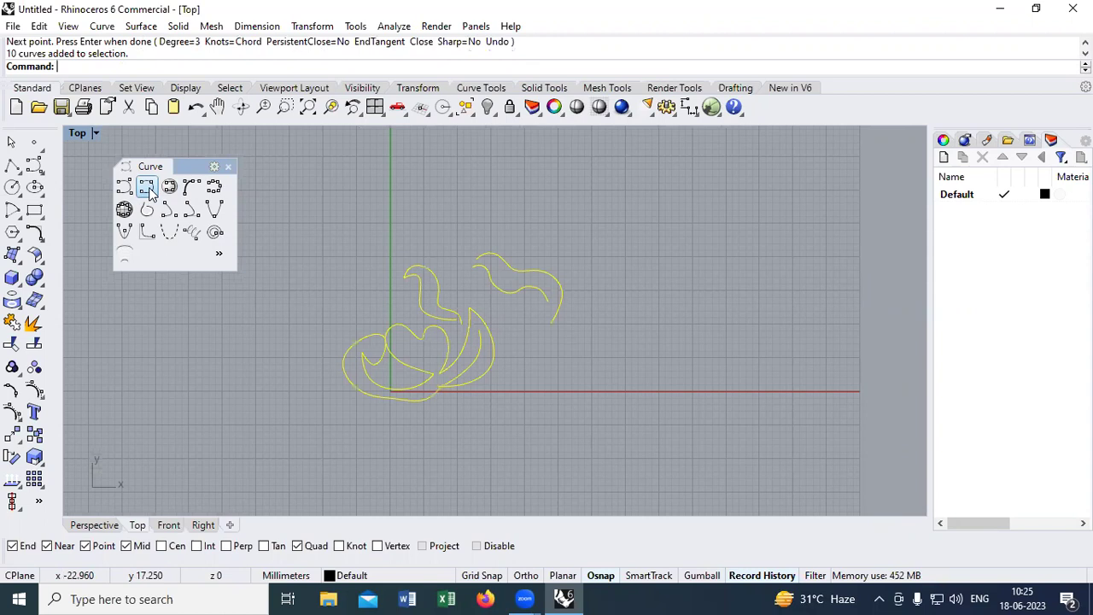
pyautogui.click(187, 343)
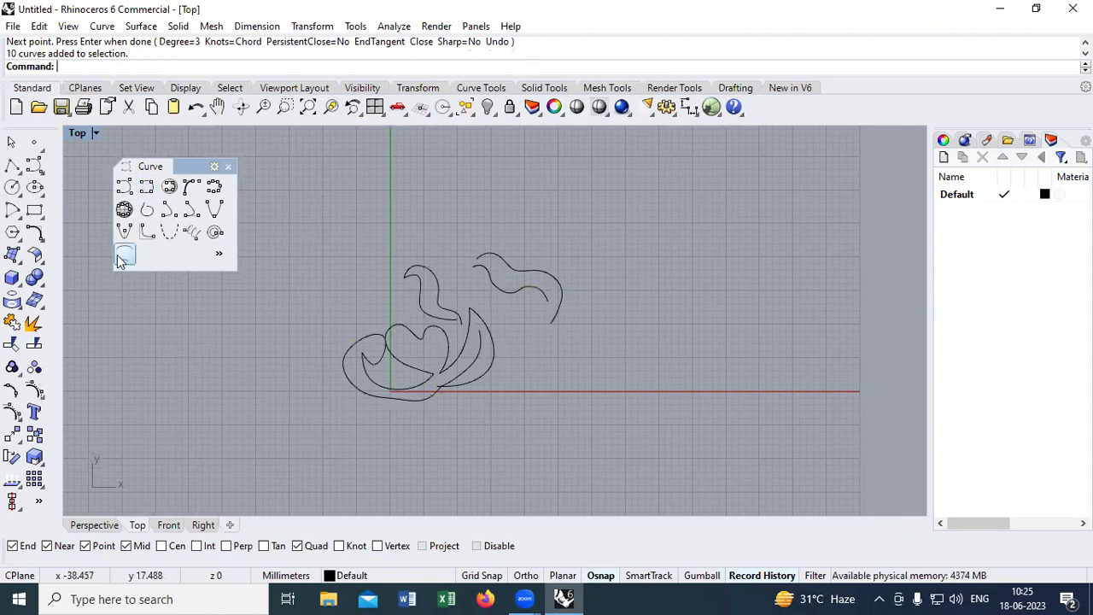
# Draw two parallel horizontal polyline segments left of the freeform curves, making the lower one longer
pyautogui.click(10, 165)
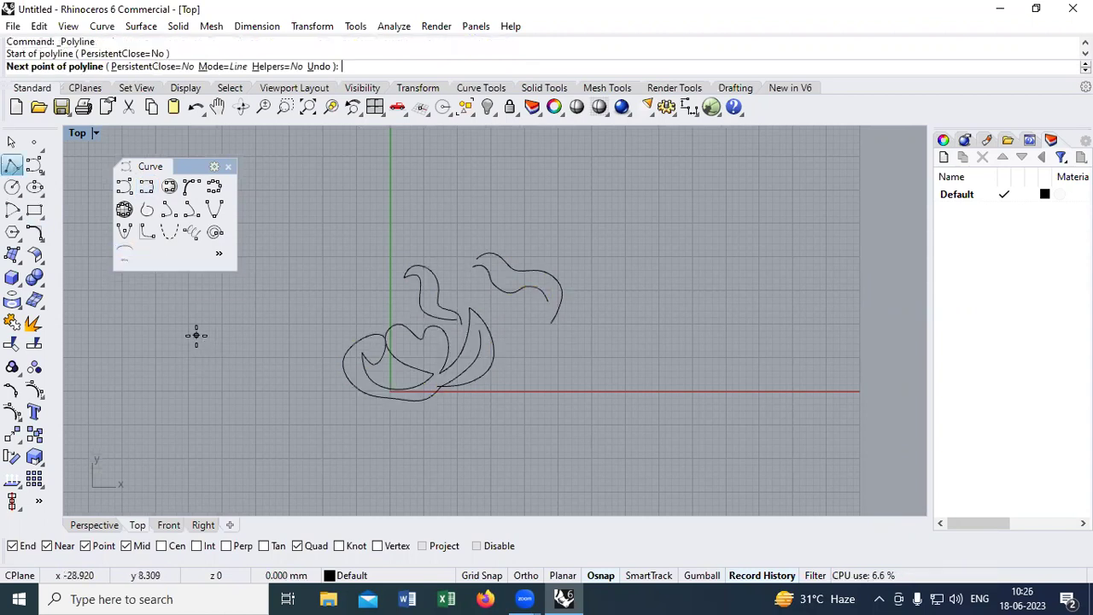
pyautogui.click(273, 339)
pyautogui.press('Return')
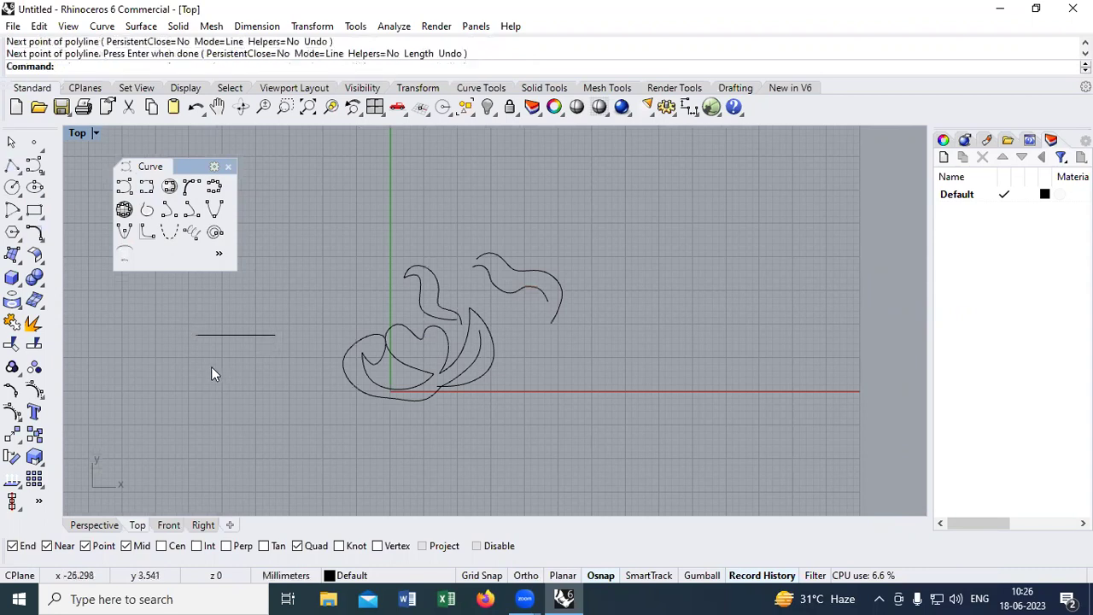
pyautogui.press('Return')
pyautogui.click(172, 356)
pyautogui.click(295, 381)
pyautogui.press('Return')
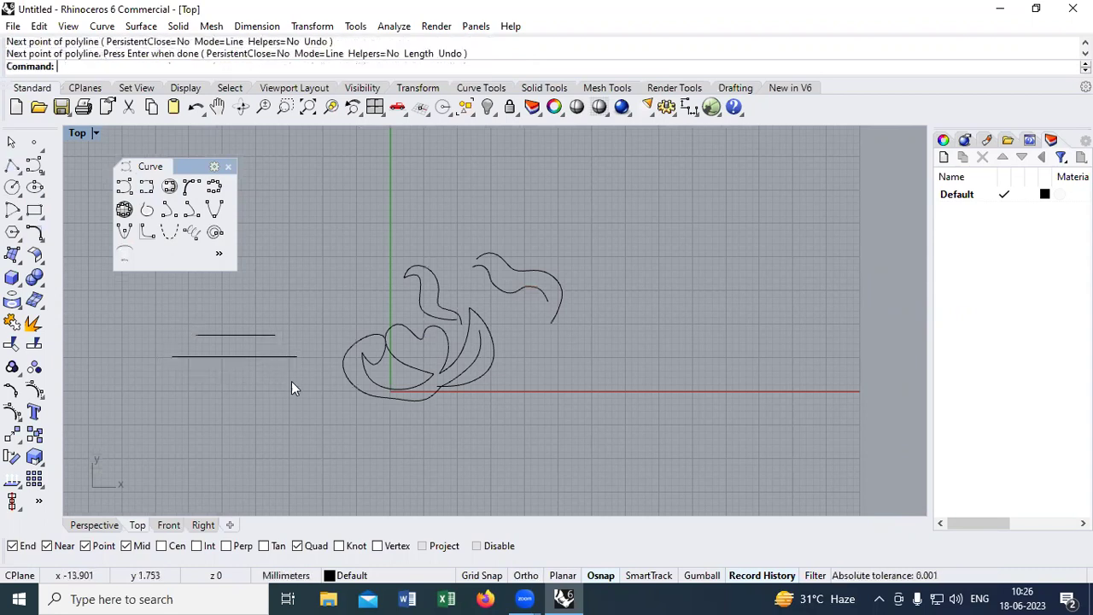
# Create one tween curve between the two horizontal lines
pyautogui.scroll(3, 238, 326)
pyautogui.click(118, 251)
pyautogui.moveTo(330, 307); pyautogui.dragTo(231, 418)
pyautogui.press('Return')
pyautogui.scroll(2, 218, 357)
pyautogui.click(218, 357)
pyautogui.scroll(1, 218, 357)
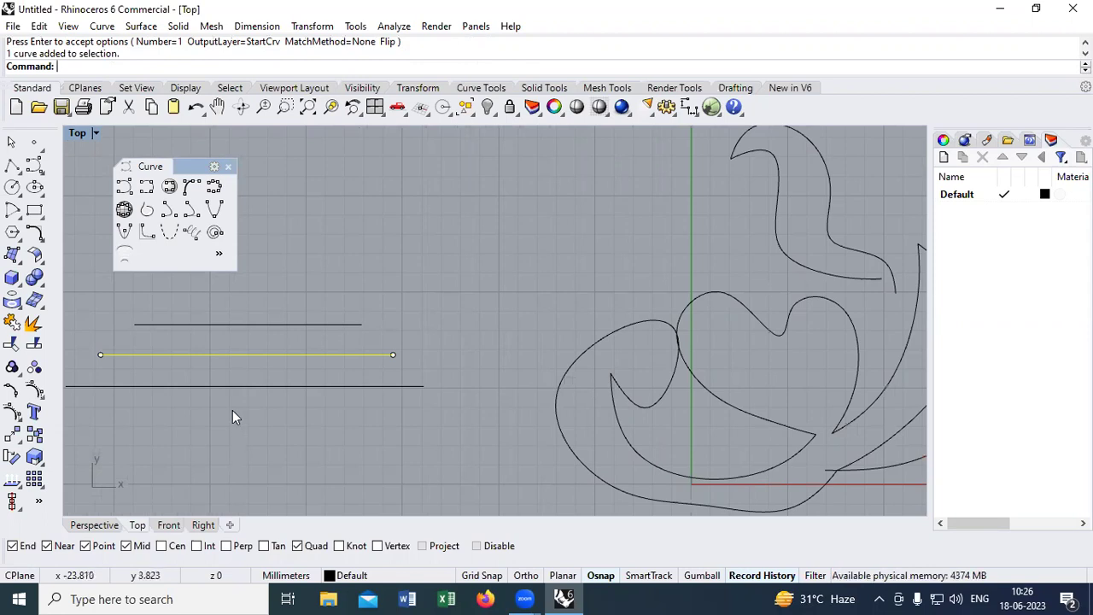
pyautogui.scroll(-3, 240, 412)
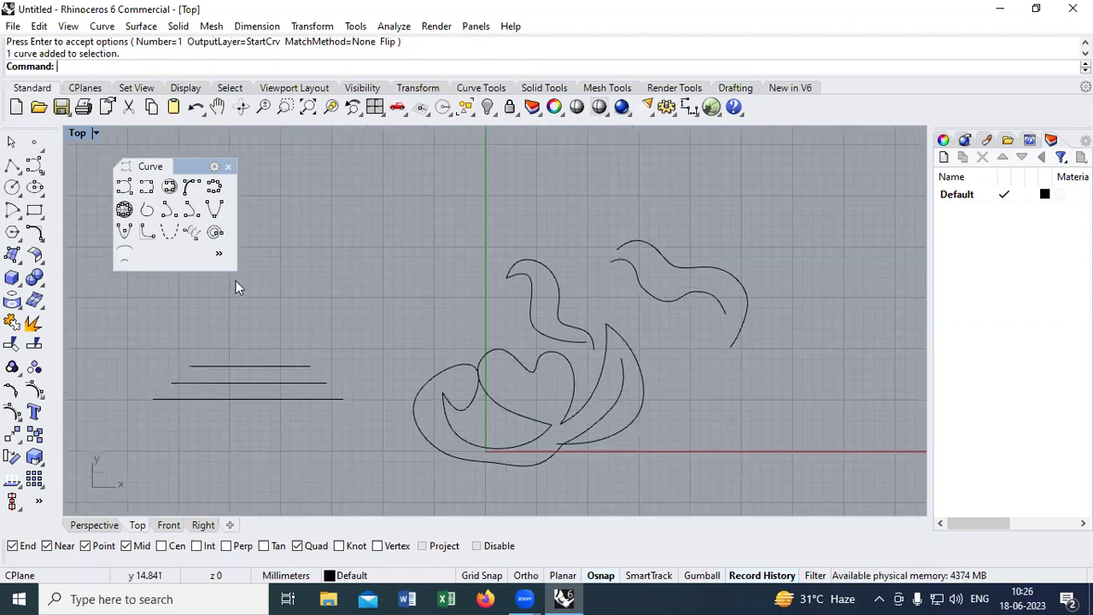
# Create one tween curve between the paired S-shaped curves above the heart
pyautogui.click(127, 256)
pyautogui.scroll(2, 551, 269)
pyautogui.moveTo(551, 273); pyautogui.dragTo(493, 308)
pyautogui.rightClick(493, 307)
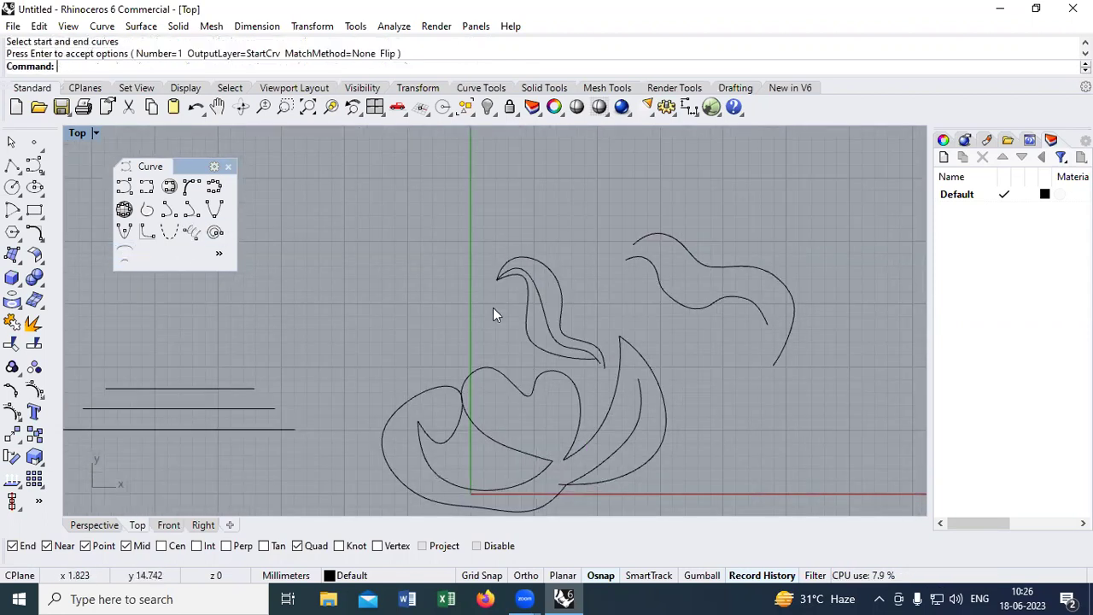
pyautogui.scroll(2, 549, 293)
pyautogui.scroll(-4, 461, 342)
pyautogui.scroll(1, 257, 359)
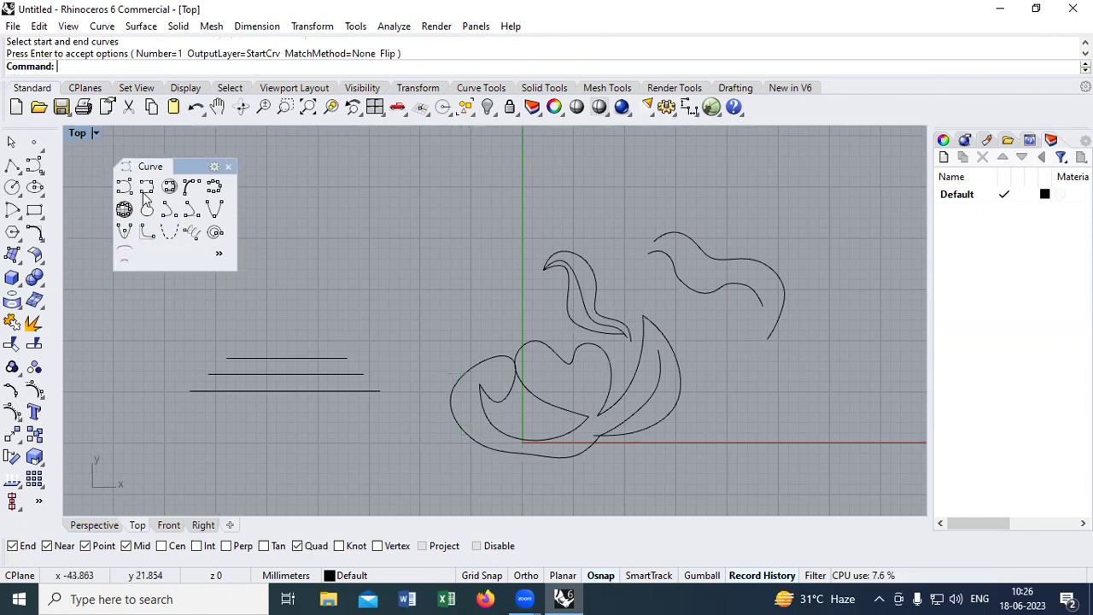
# Close the floating Curve tool set and float the Curve Tools set in the viewport
pyautogui.click(229, 167)
pyautogui.moveTo(715, 176); pyautogui.dragTo(211, 474)
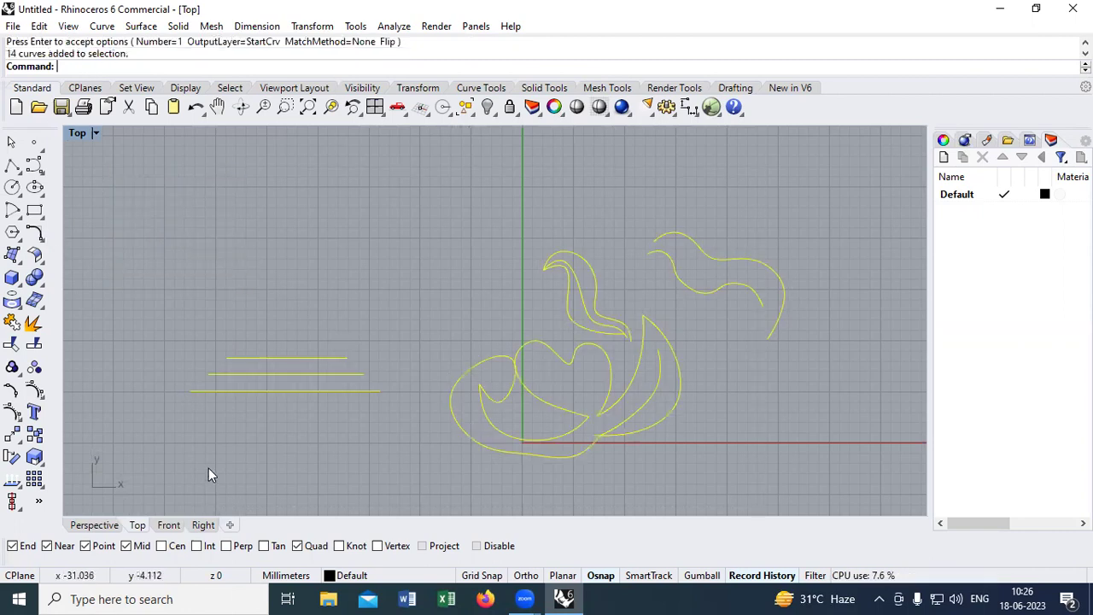
pyautogui.click(42, 241)
pyautogui.click(178, 204)
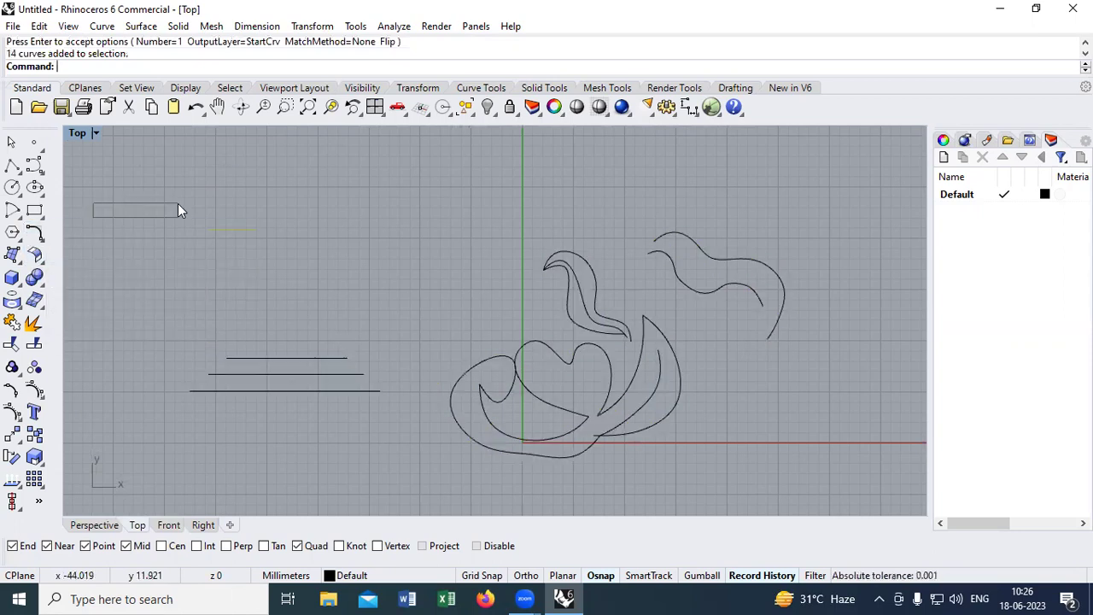
pyautogui.click(36, 238)
pyautogui.moveTo(74, 231); pyautogui.dragTo(163, 196)
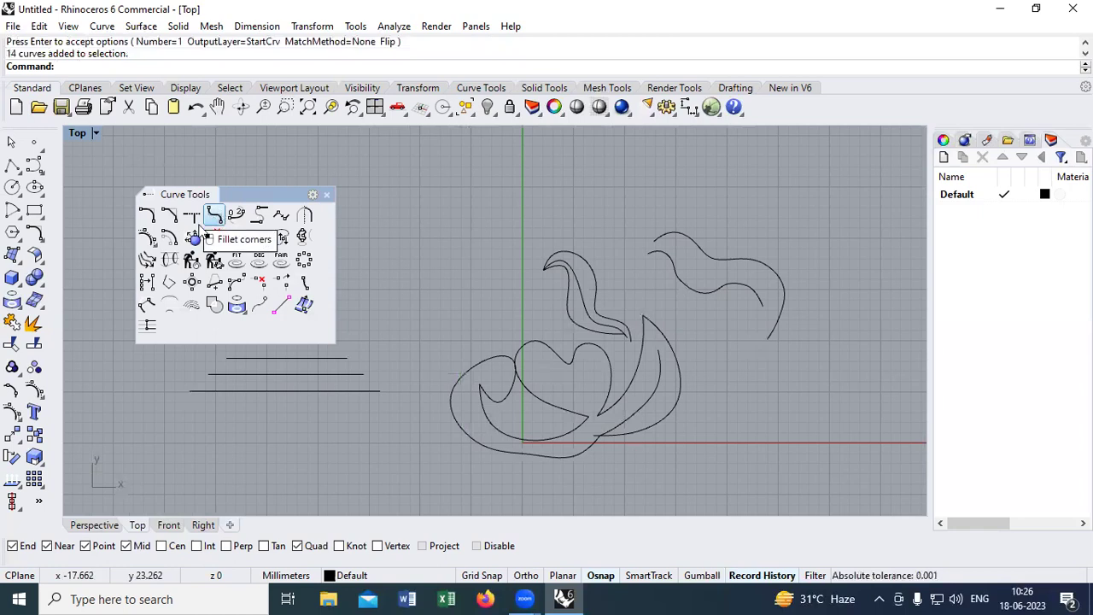
# Offset the uppermost horizontal line upward by 2 mm
pyautogui.click(169, 239)
pyautogui.moveTo(385, 406); pyautogui.dragTo(716, 412, button='right')
pyautogui.scroll(4, 605, 371)
pyautogui.click(606, 362)
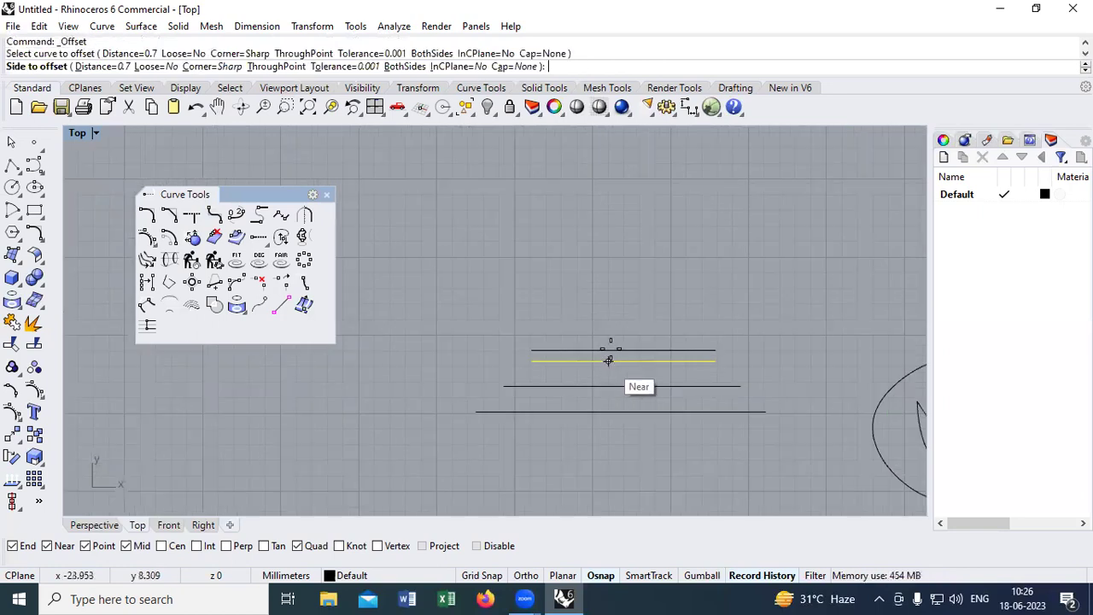
pyautogui.write('2')
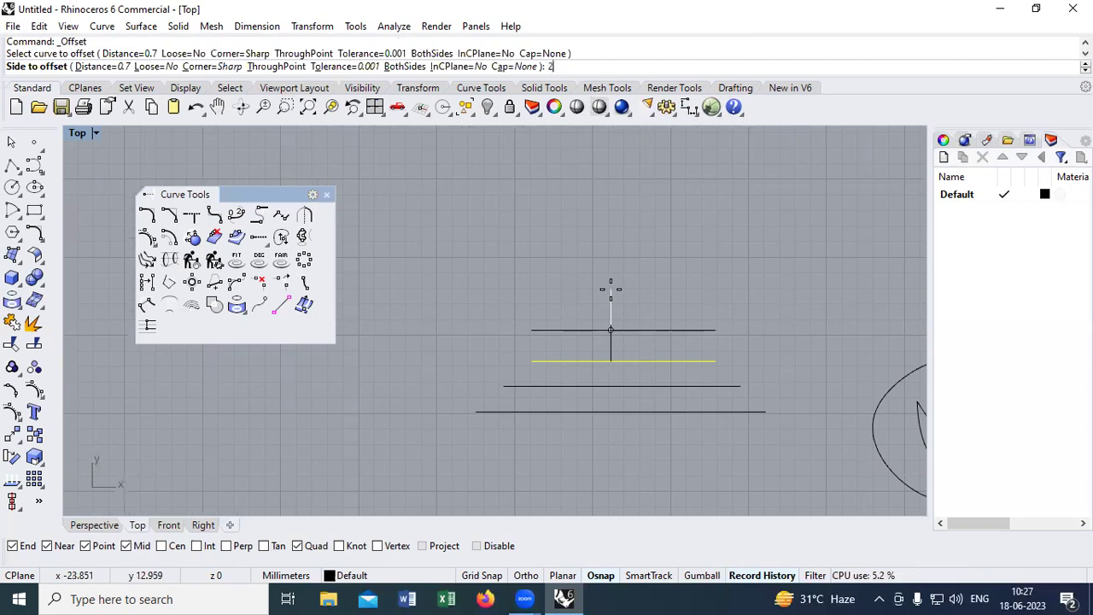
pyautogui.click(171, 238)
pyautogui.click(565, 362)
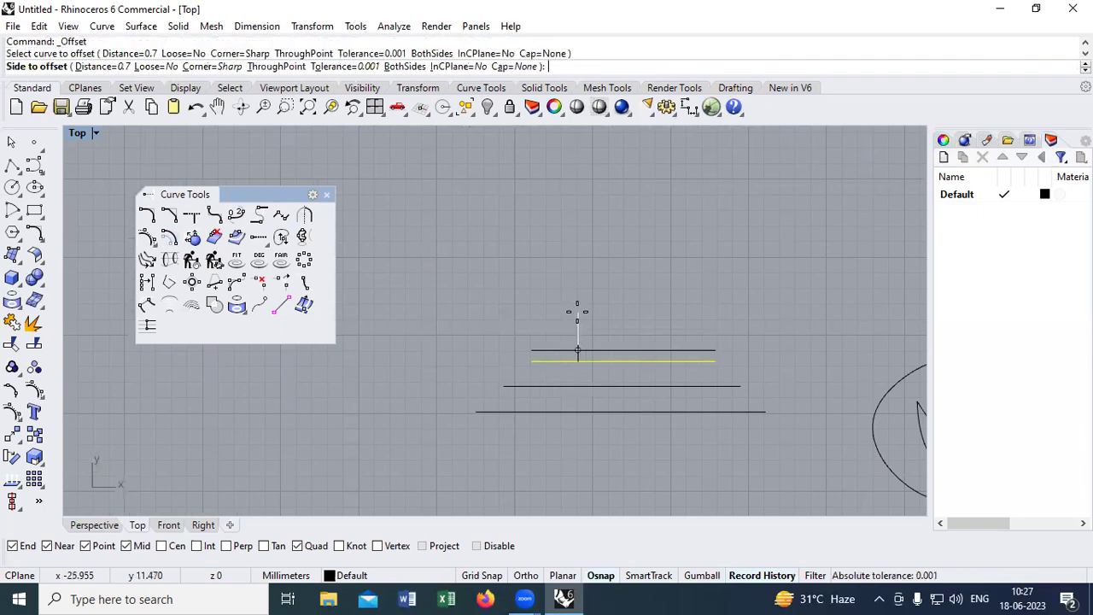
pyautogui.click(577, 350)
pyautogui.scroll(-2, 480, 320)
pyautogui.scroll(1, 457, 329)
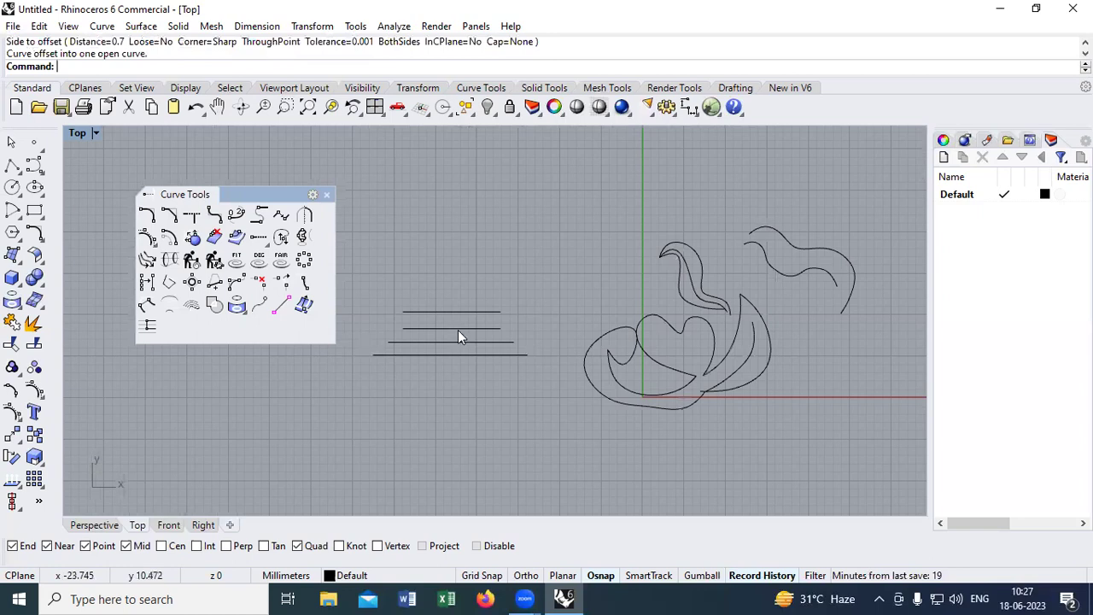
# Repeat the 2 mm upward offset of the original upper line and delete the duplicate copy
pyautogui.scroll(1, 460, 330)
pyautogui.click(461, 328)
pyautogui.click(469, 266)
pyautogui.click(459, 302)
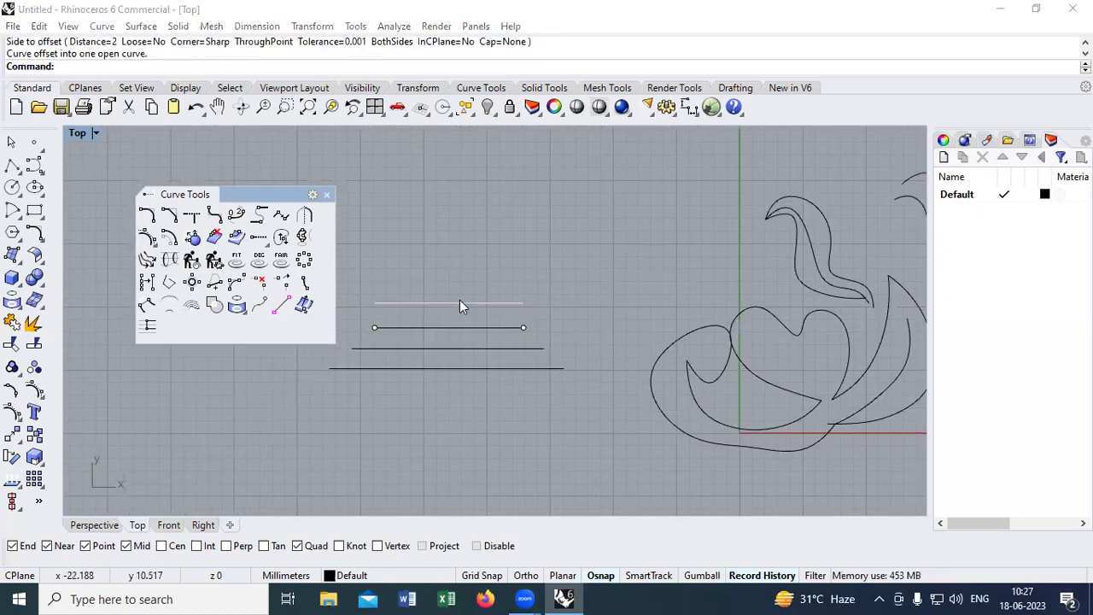
pyautogui.click(460, 302)
pyautogui.press('Delete')
# Try a 2 mm downward offset of the longest horizontal line, then undo it
pyautogui.click(466, 368)
pyautogui.rightClick(469, 379)
pyautogui.click(483, 402)
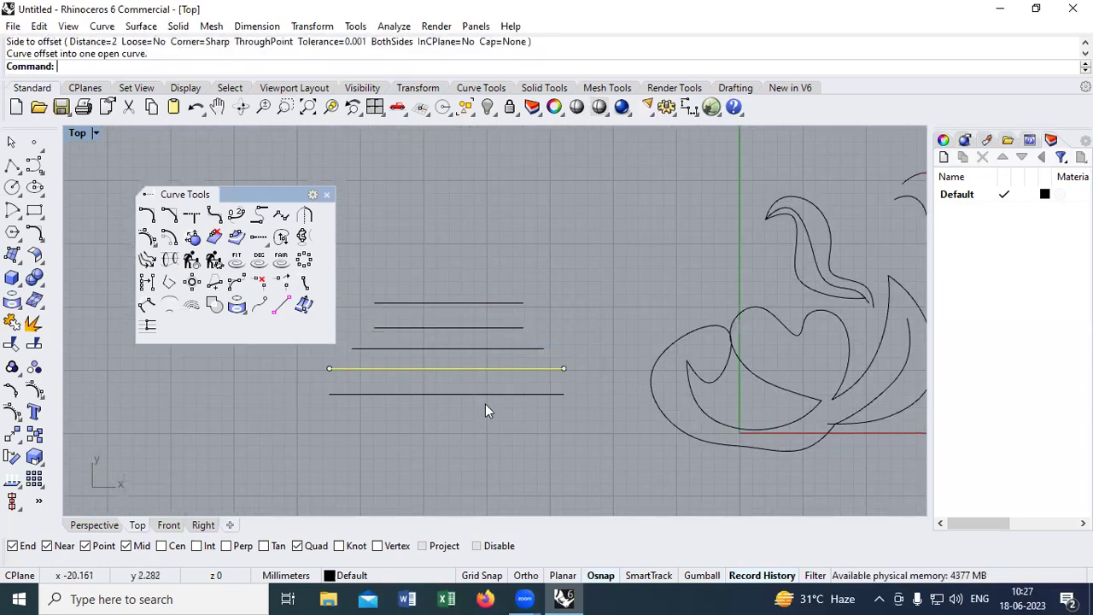
pyautogui.hotkey('ctrl', 'z')
# Offset the lowest horizontal line downward with a distance of 2 mm
pyautogui.rightClick(473, 393)
pyautogui.write('2')
pyautogui.press('Return')
pyautogui.click(472, 388)
pyautogui.click(500, 379)
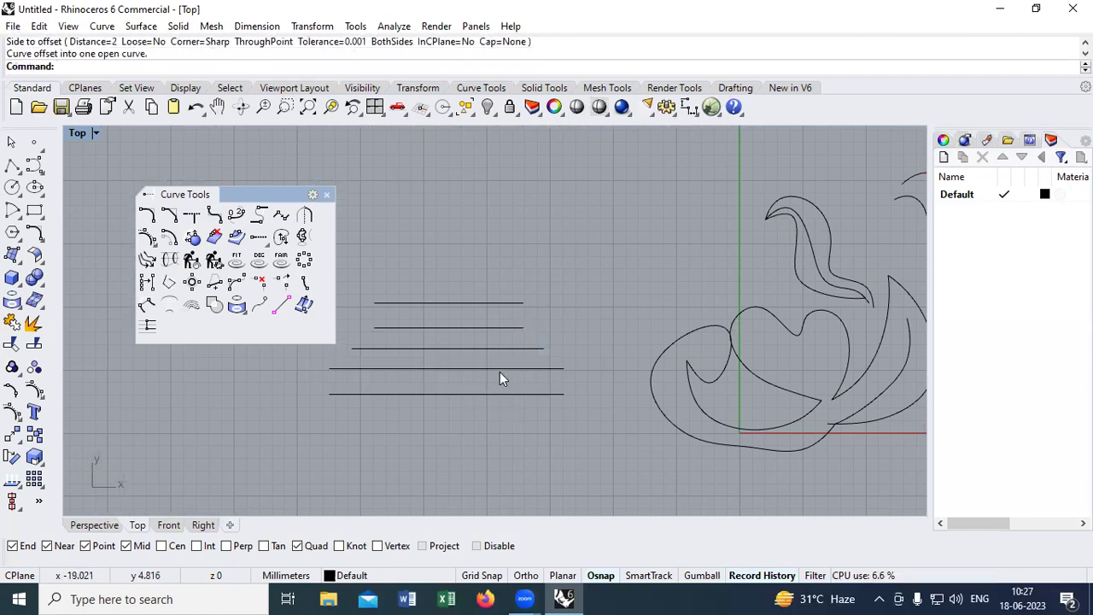
# Offset the new lowest line downward by another 2 mm to add a further parallel line
pyautogui.click(499, 372)
pyautogui.click(520, 410)
pyautogui.click(491, 396)
pyautogui.press('Return')
pyautogui.click(503, 466)
pyautogui.scroll(-3, 472, 278)
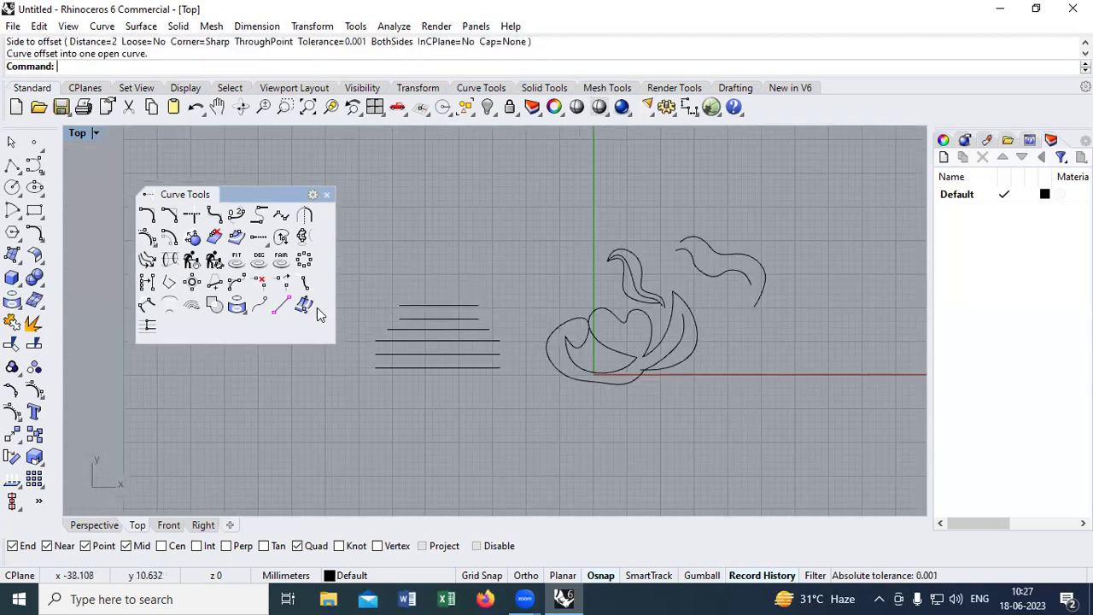
# Extend the left end of the second line from the top farther left with the Natural extension type
pyautogui.moveTo(420, 318); pyautogui.dragTo(410, 373)
pyautogui.moveTo(437, 329); pyautogui.dragTo(409, 345, button='right')
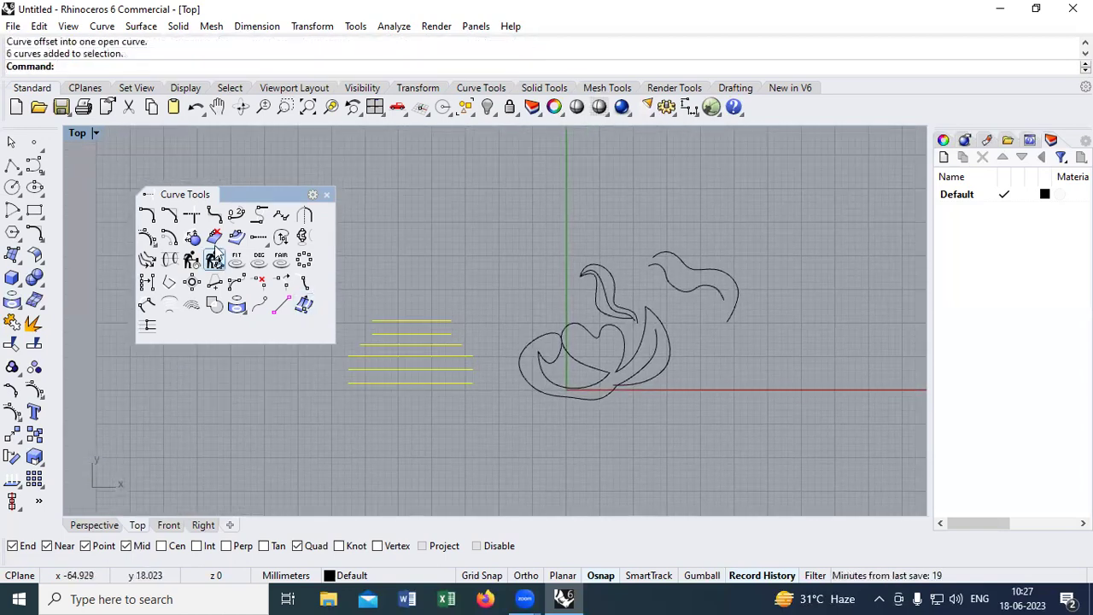
pyautogui.click(259, 241)
pyautogui.scroll(2, 350, 342)
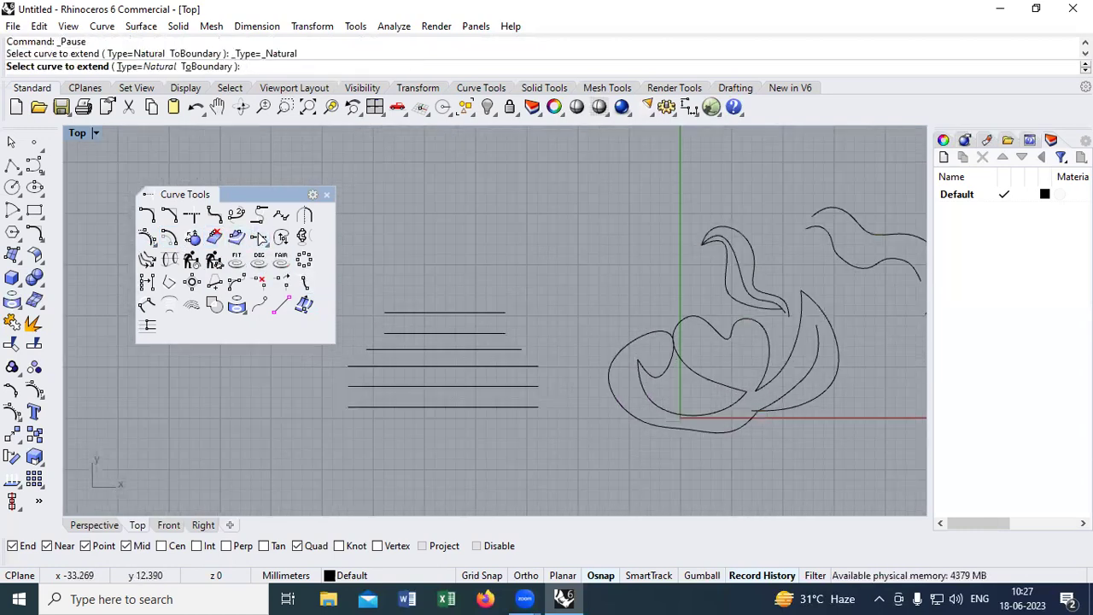
pyautogui.scroll(5, 440, 350)
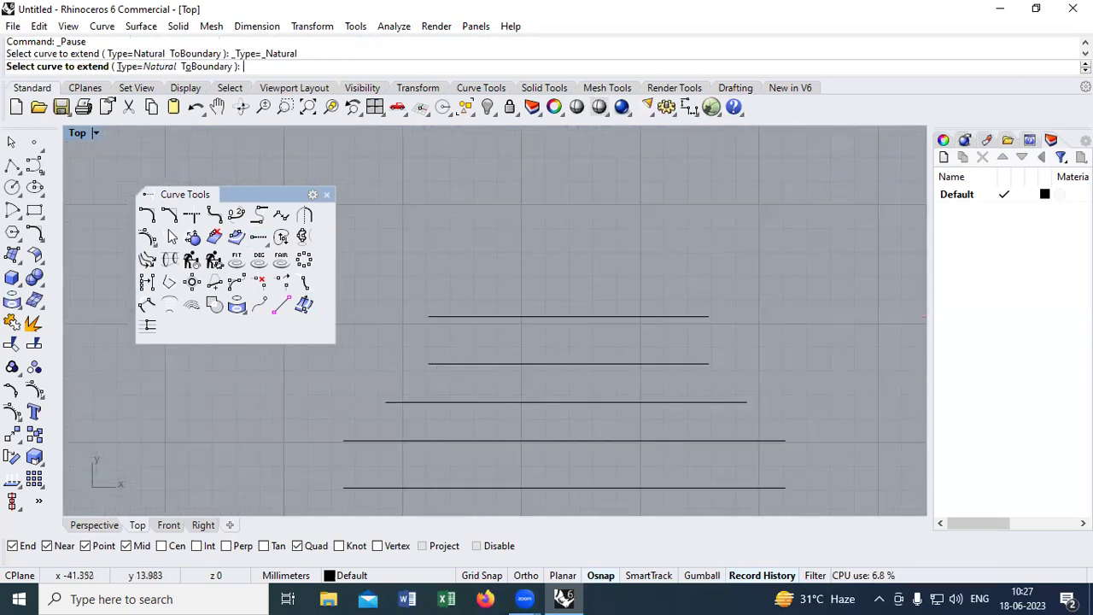
pyautogui.click(441, 365)
pyautogui.click(362, 364)
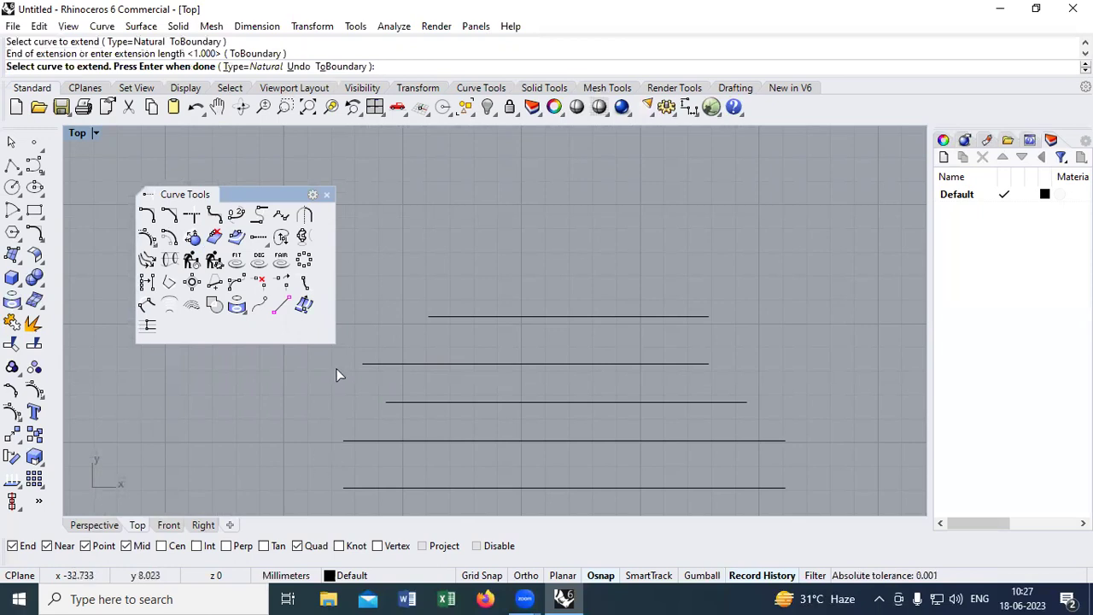
pyautogui.scroll(-3, 463, 365)
pyautogui.rightClick(463, 367)
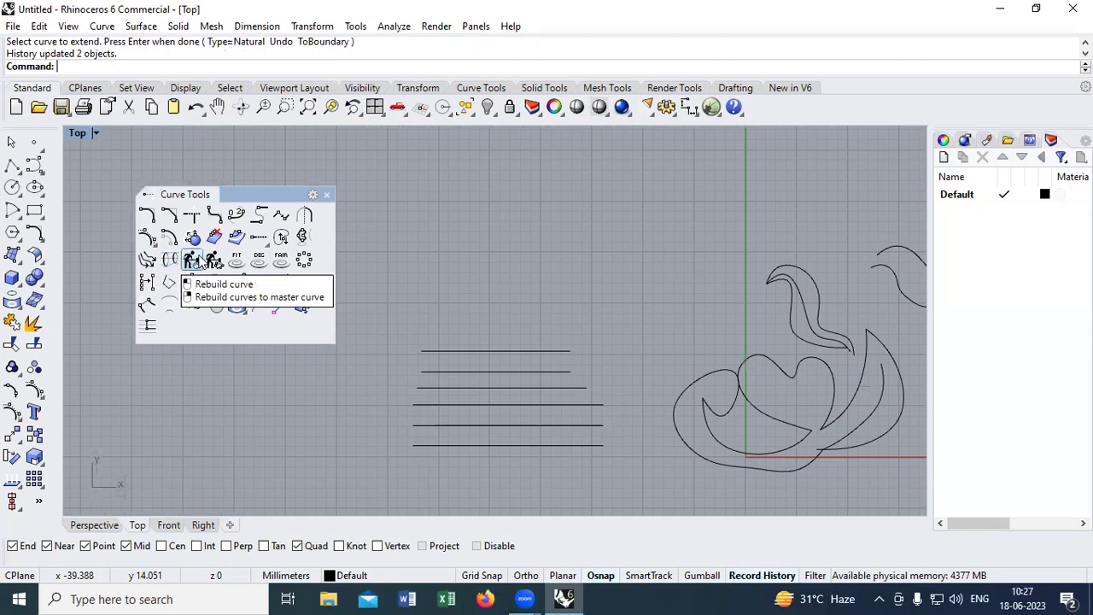
pyautogui.click(192, 260)
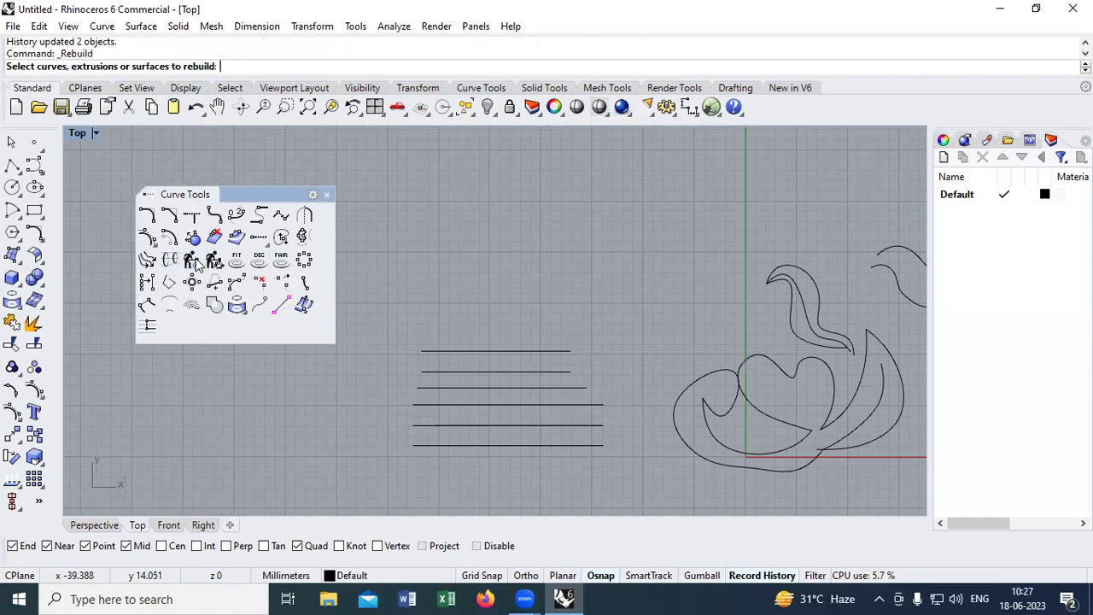
pyautogui.moveTo(477, 363); pyautogui.dragTo(361, 343, button='right')
pyautogui.scroll(-2, 556, 311)
pyautogui.moveTo(672, 278); pyautogui.dragTo(572, 286, button='right')
pyautogui.scroll(4, 691, 269)
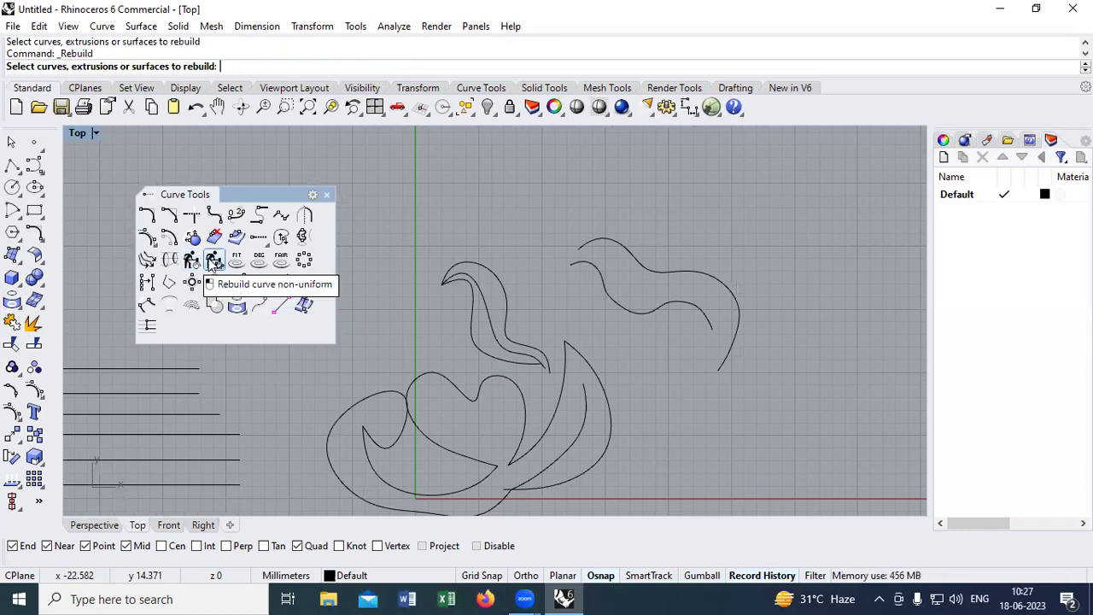
pyautogui.click(619, 243)
pyautogui.scroll(2, 628, 256)
pyautogui.moveTo(638, 271); pyautogui.dragTo(542, 254, button='right')
pyautogui.press('Escape')
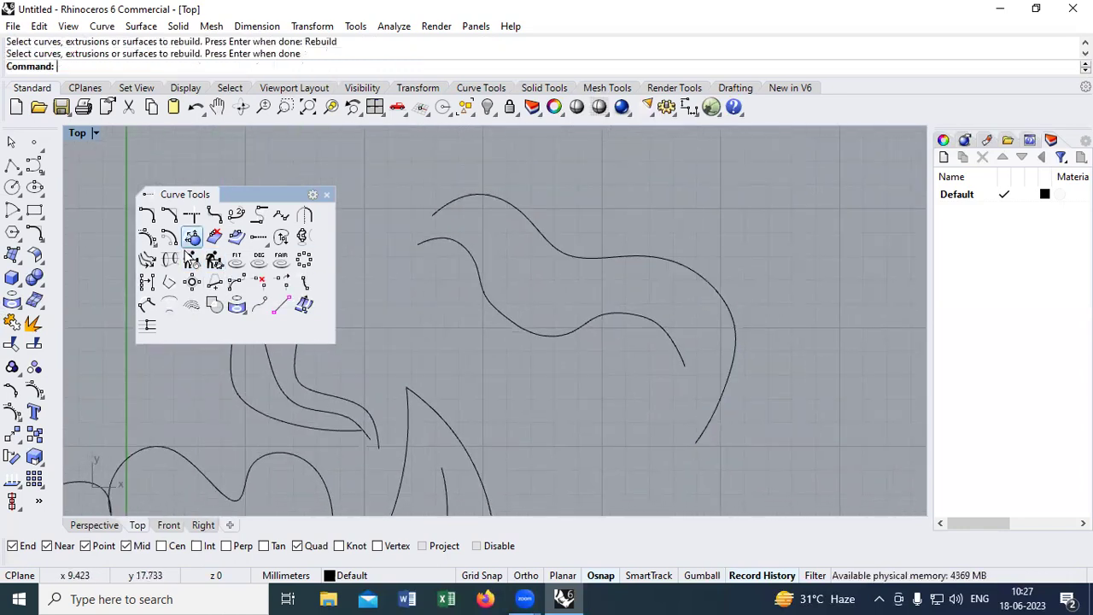
# Preview rebuilding the upper wavy curve with 9 and 8 points at degree 3
pyautogui.click(188, 258)
pyautogui.click(616, 254)
pyautogui.press('Return')
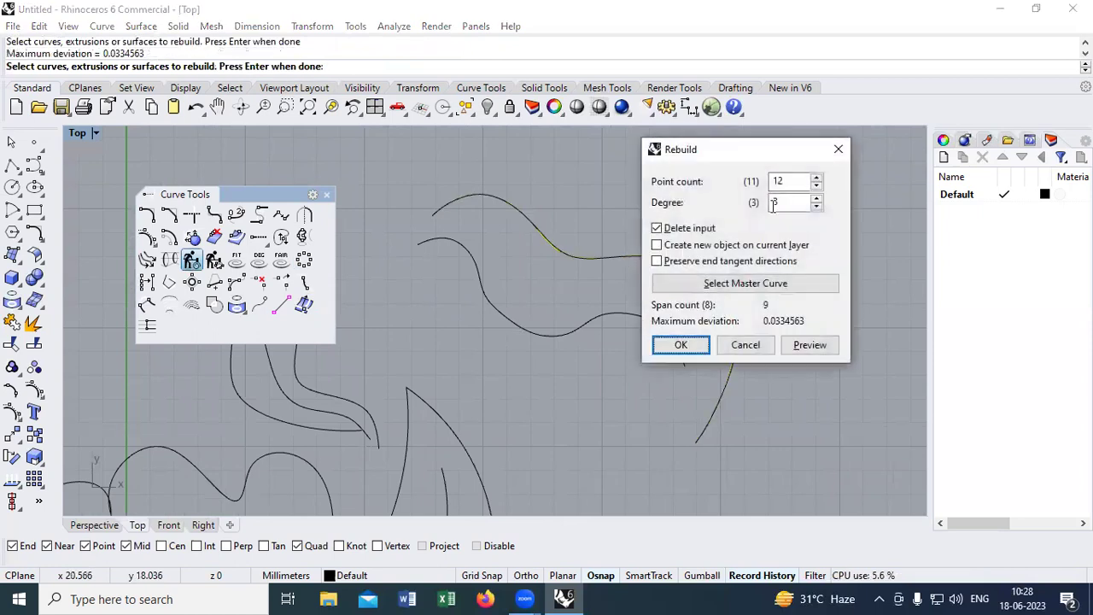
pyautogui.moveTo(647, 372); pyautogui.dragTo(556, 360, button='right')
pyautogui.scroll(-4, 556, 359)
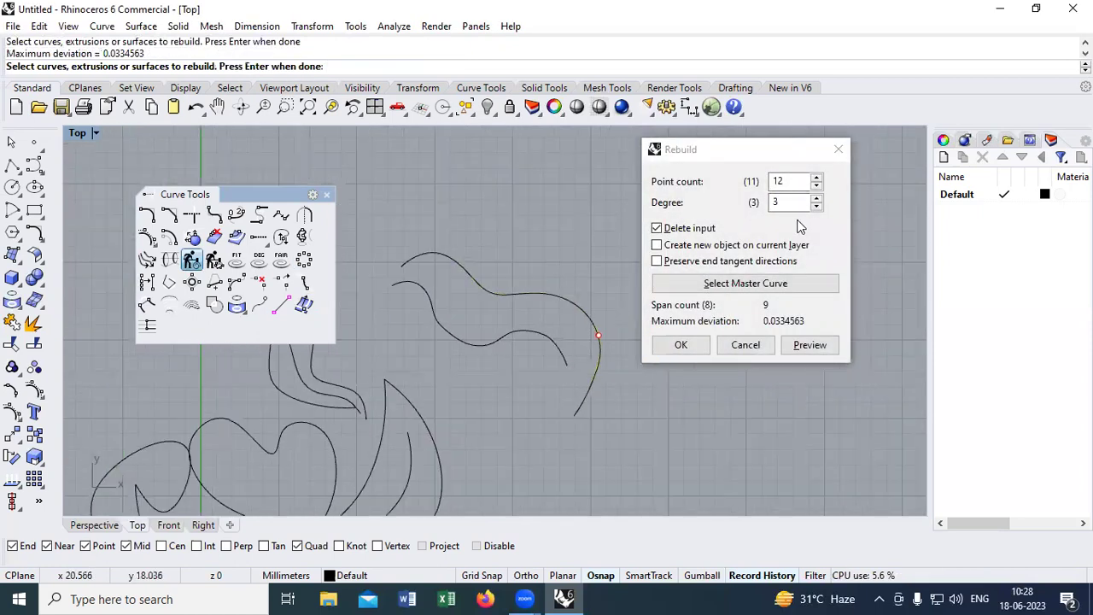
pyautogui.click(817, 188)
pyautogui.click(817, 188)
pyautogui.click(783, 205)
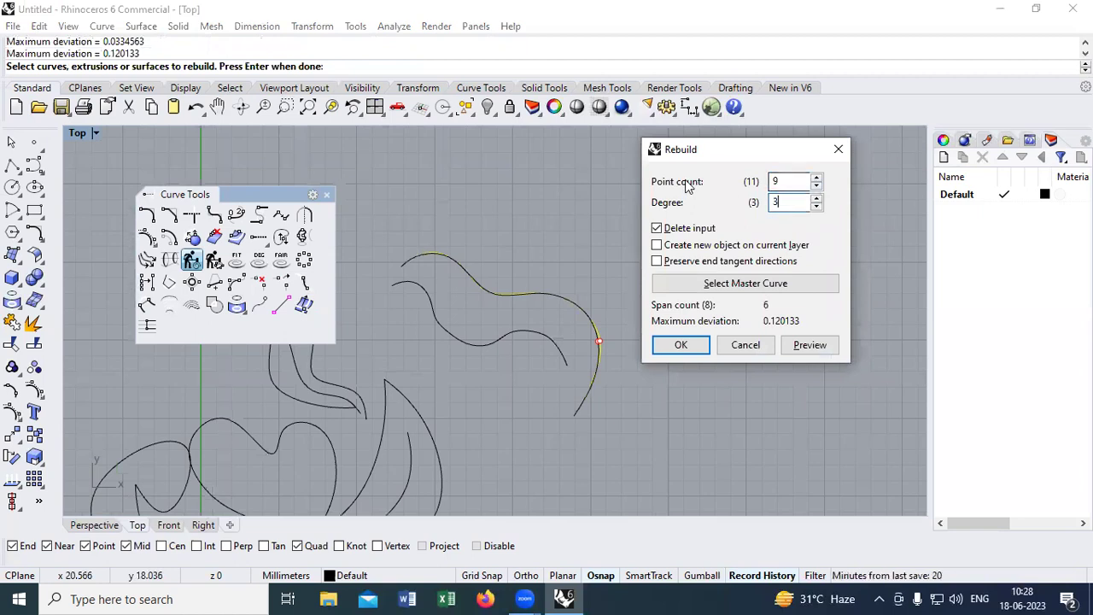
pyautogui.click(816, 187)
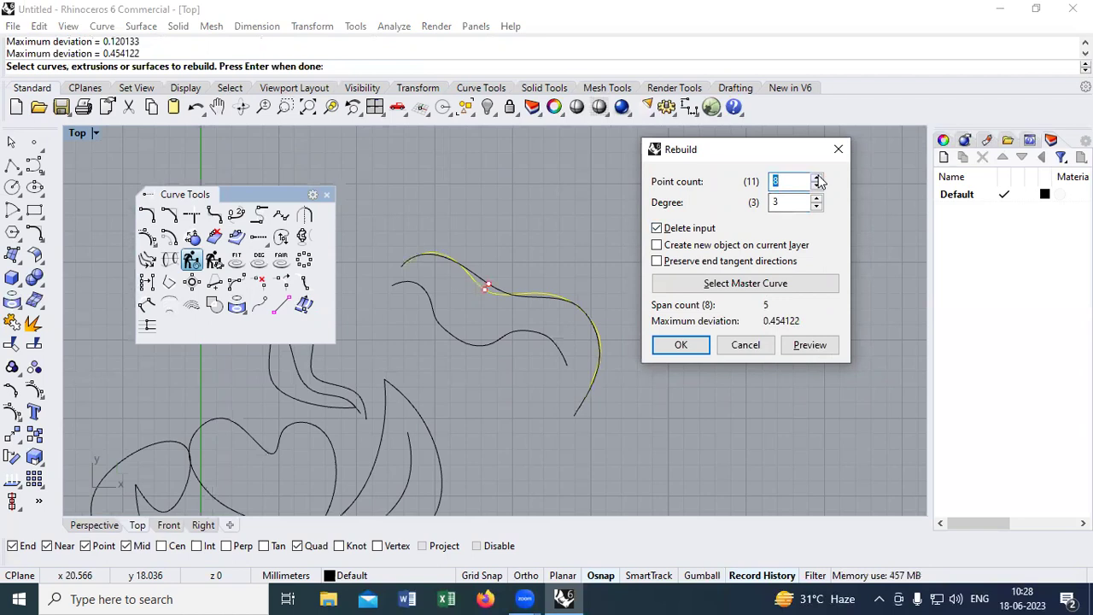
pyautogui.click(807, 345)
pyautogui.click(811, 347)
pyautogui.click(813, 349)
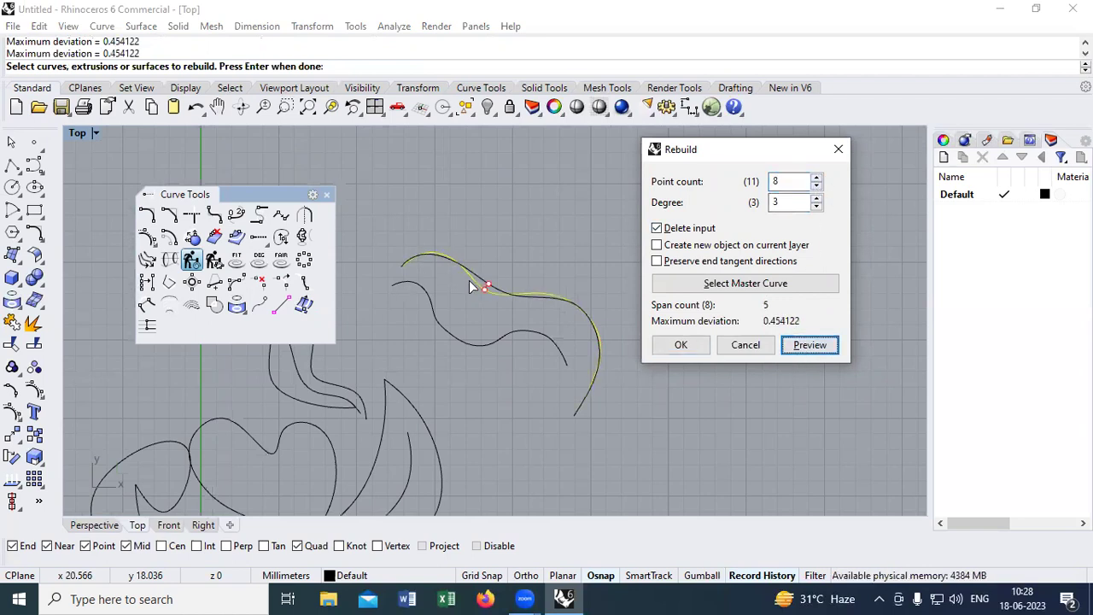
# Raise the rebuild point count to 12, preview the curve and close the rebuild
pyautogui.click(817, 179)
pyautogui.click(817, 179)
pyautogui.click(817, 178)
pyautogui.click(818, 179)
pyautogui.click(807, 345)
pyautogui.press('Return')
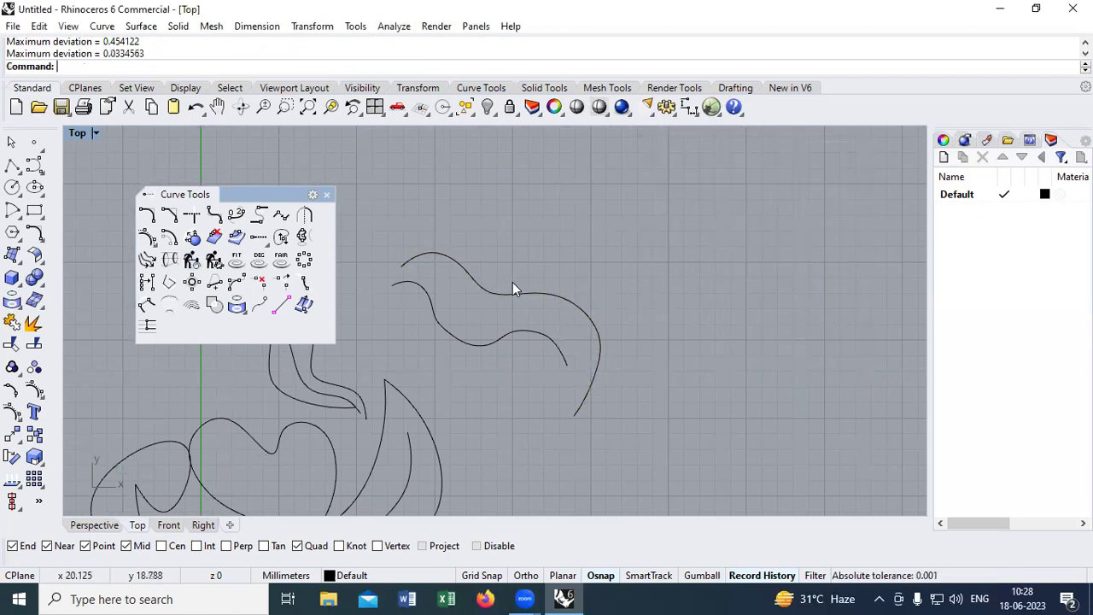
# Rebuild the upper wavy curve again, previewing it with 14 and 8 points at degree 3
pyautogui.press('Return')
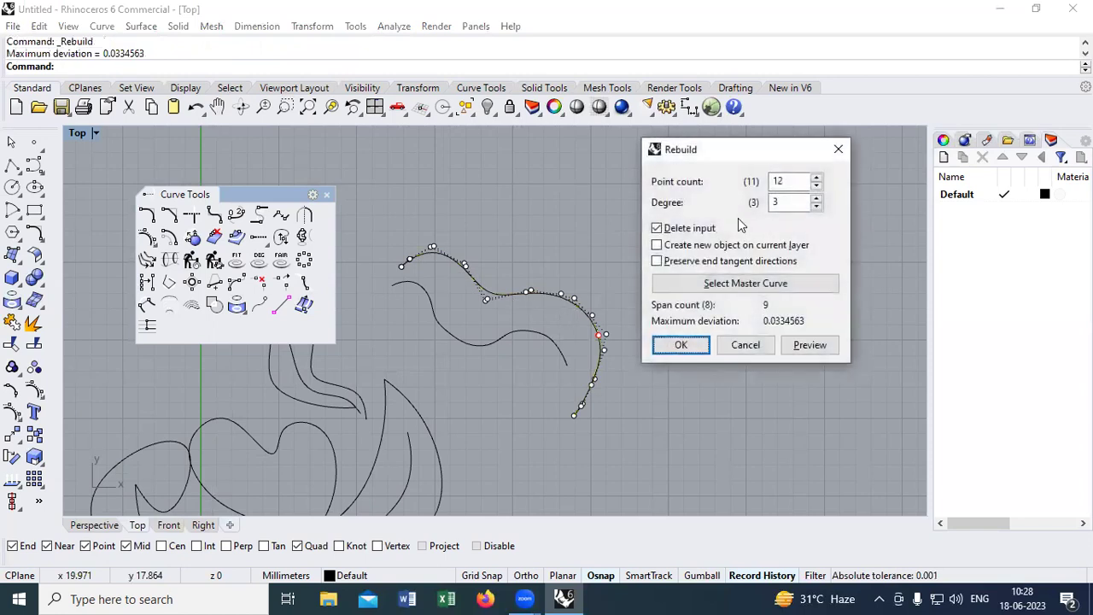
pyautogui.click(818, 178)
pyautogui.click(817, 179)
pyautogui.click(808, 345)
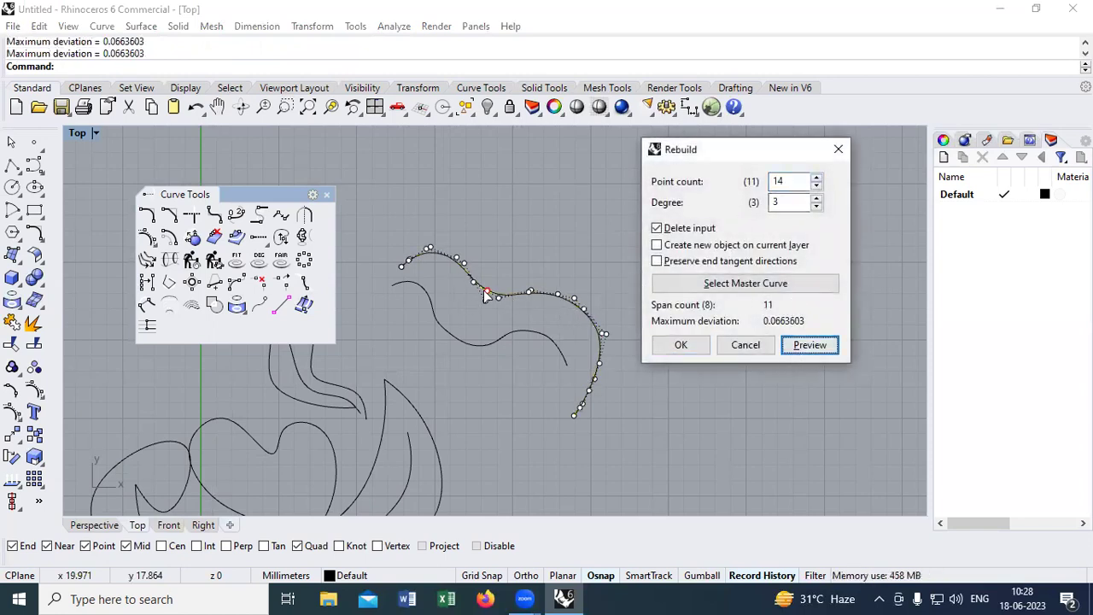
pyautogui.doubleClick(784, 181)
pyautogui.write('8')
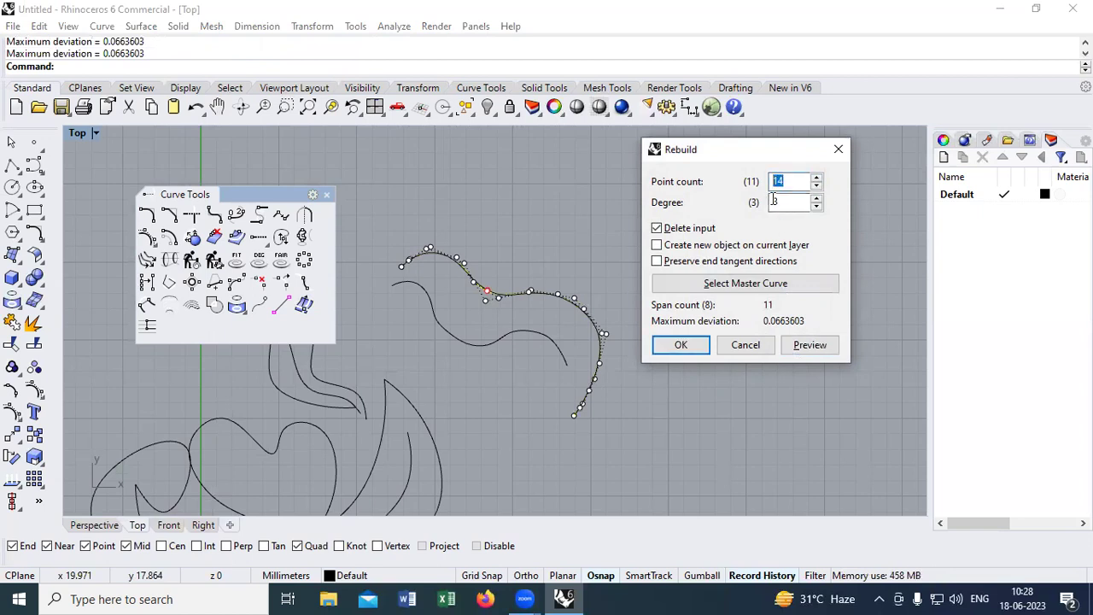
pyautogui.click(808, 346)
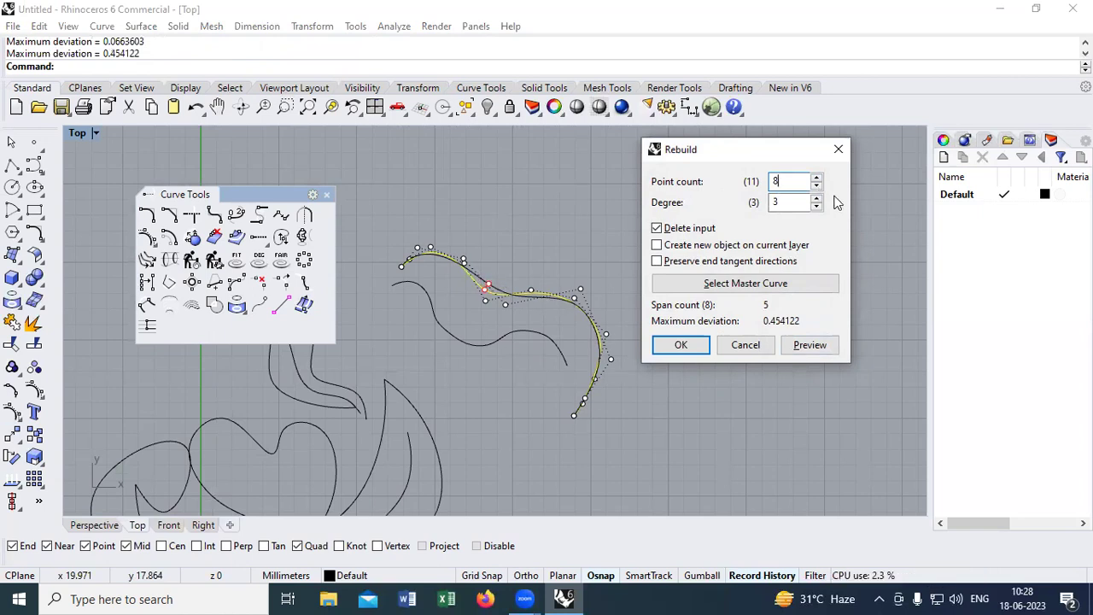
# Set the rebuild point count to 10, preview it and apply it to the upper wavy curve
pyautogui.click(817, 177)
pyautogui.click(816, 177)
pyautogui.click(809, 345)
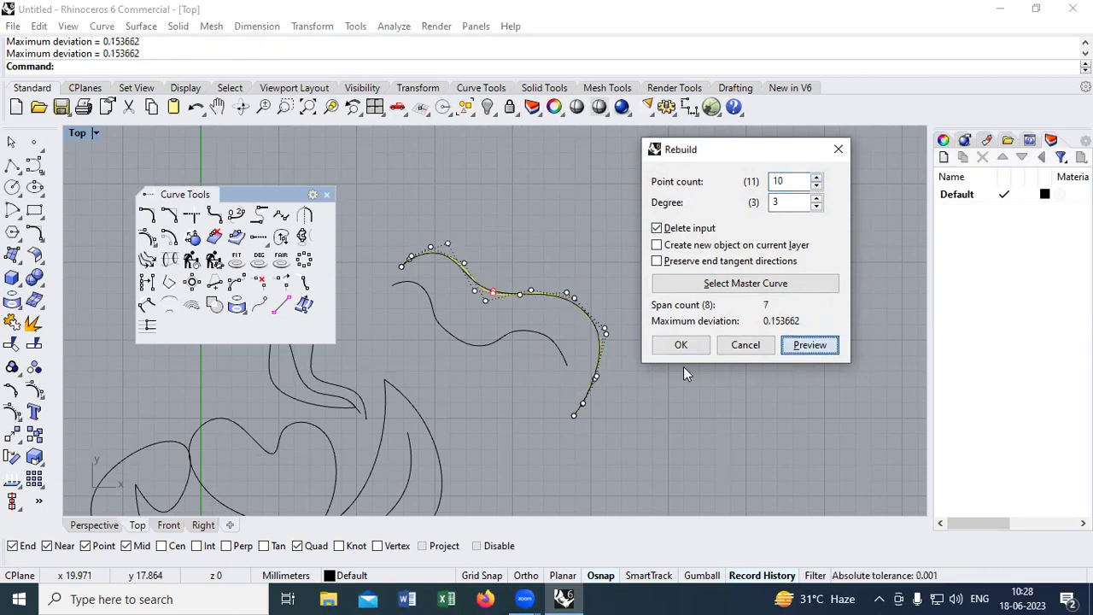
pyautogui.click(681, 350)
pyautogui.click(704, 346)
# Select the upper wavy curve and rebuild it with 12 points at degree 3
pyautogui.scroll(2, 455, 295)
pyautogui.click(475, 277)
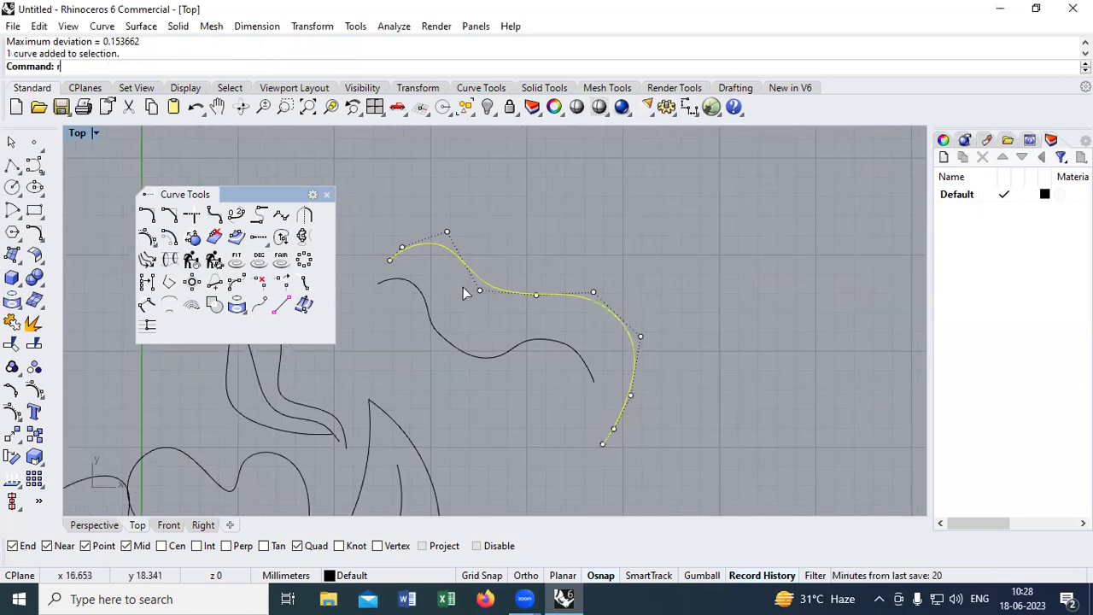
pyautogui.rightClick(463, 287)
pyautogui.click(817, 177)
pyautogui.click(817, 178)
pyautogui.click(802, 345)
pyautogui.click(668, 346)
pyautogui.click(681, 346)
# Rebuild the upper wavy curve with 9 points at degree 3
pyautogui.scroll(1, 425, 279)
pyautogui.press('Return')
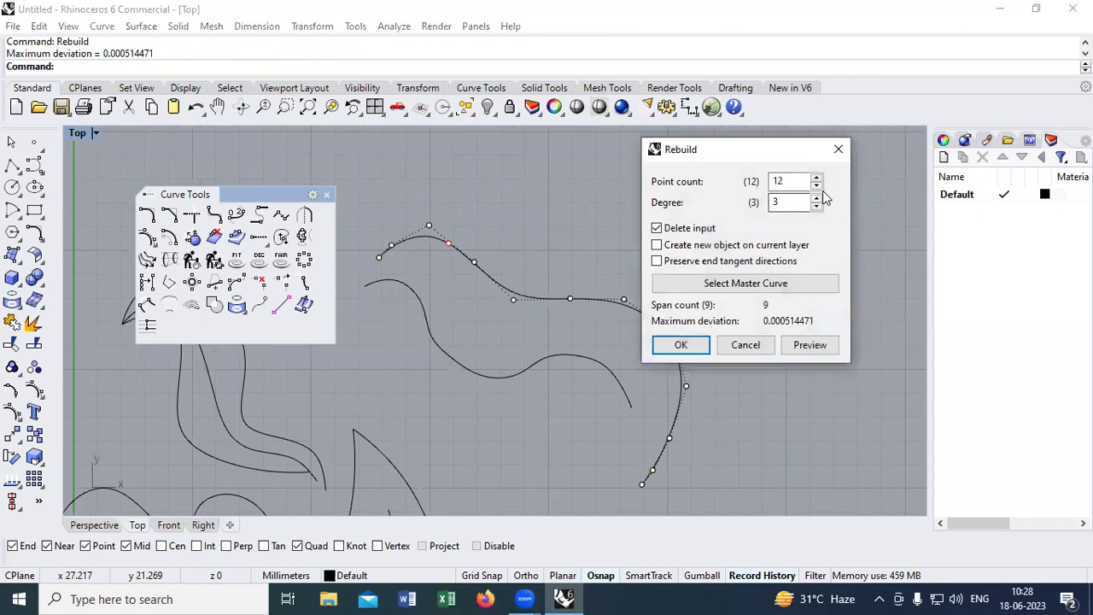
pyautogui.click(810, 344)
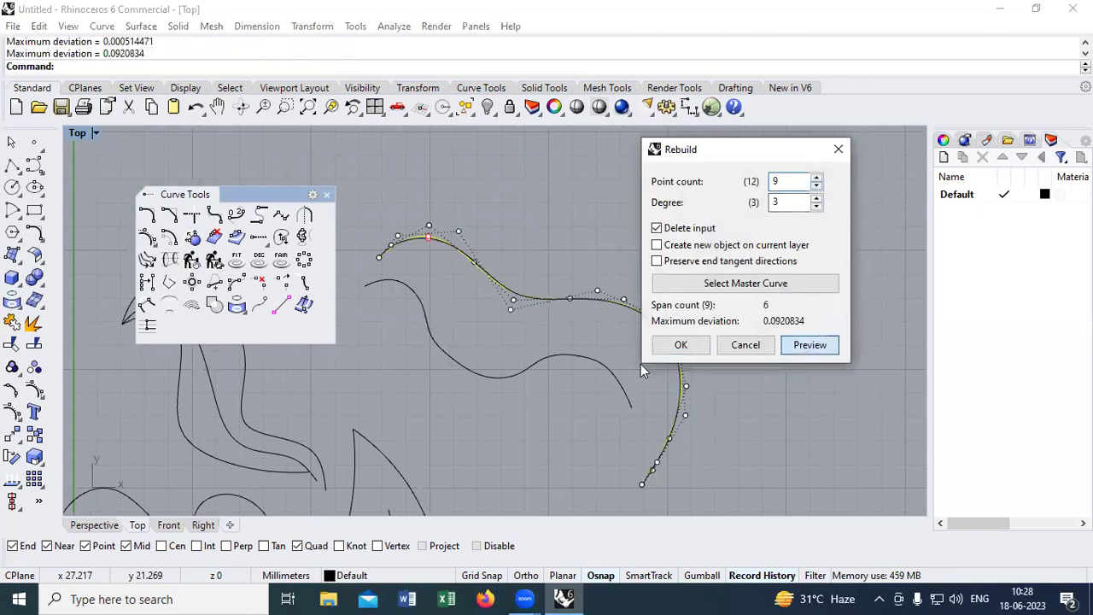
pyautogui.click(681, 345)
# Rebuild the upper wavy curve once more with a changed point count, then clear its selection
pyautogui.press('Return')
pyautogui.click(816, 177)
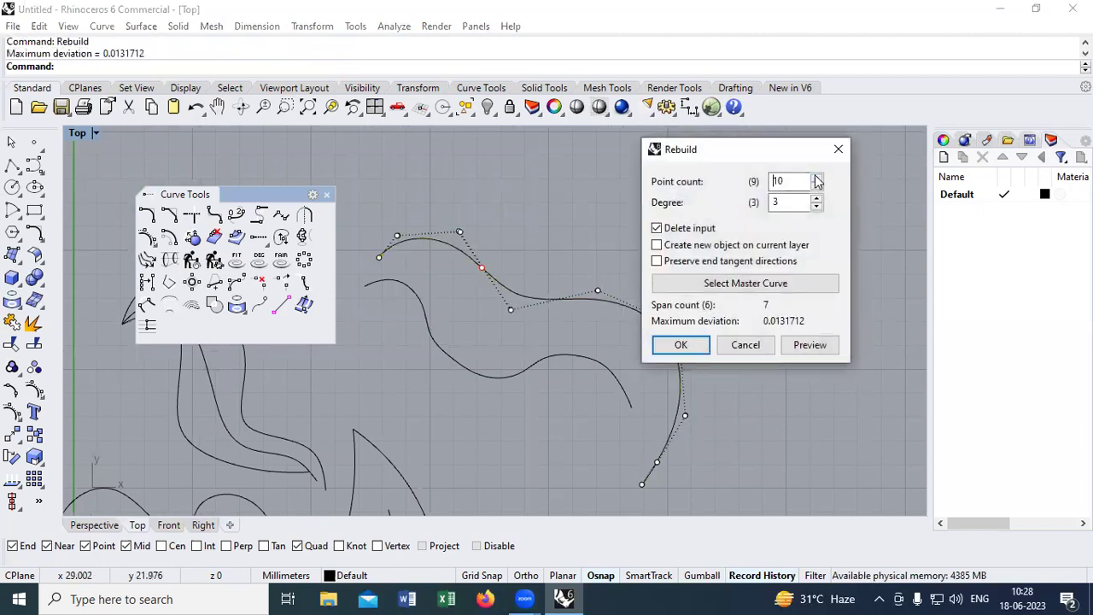
pyautogui.click(807, 345)
pyautogui.click(681, 345)
pyautogui.scroll(-2, 604, 267)
pyautogui.scroll(3, 521, 247)
pyautogui.press('Escape')
pyautogui.press('Escape')
pyautogui.scroll(-6, 550, 246)
pyautogui.moveTo(354, 328); pyautogui.dragTo(513, 260, button='right')
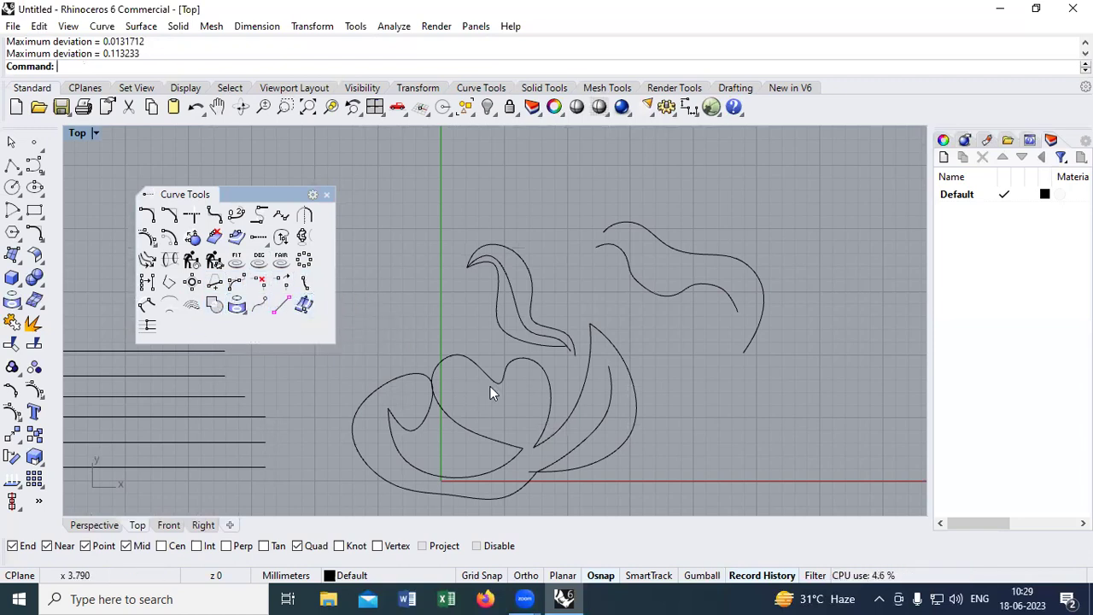
pyautogui.moveTo(490, 387); pyautogui.dragTo(482, 344, button='right')
pyautogui.moveTo(669, 476); pyautogui.dragTo(402, 344)
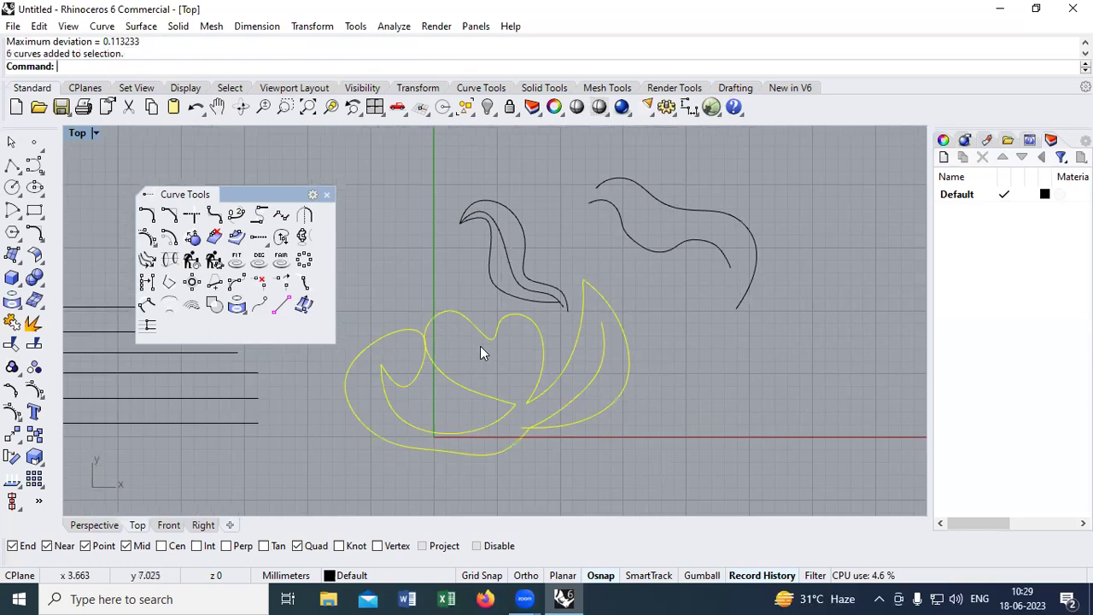
pyautogui.scroll(4, 544, 380)
pyautogui.scroll(-2, 384, 286)
pyautogui.press('Escape')
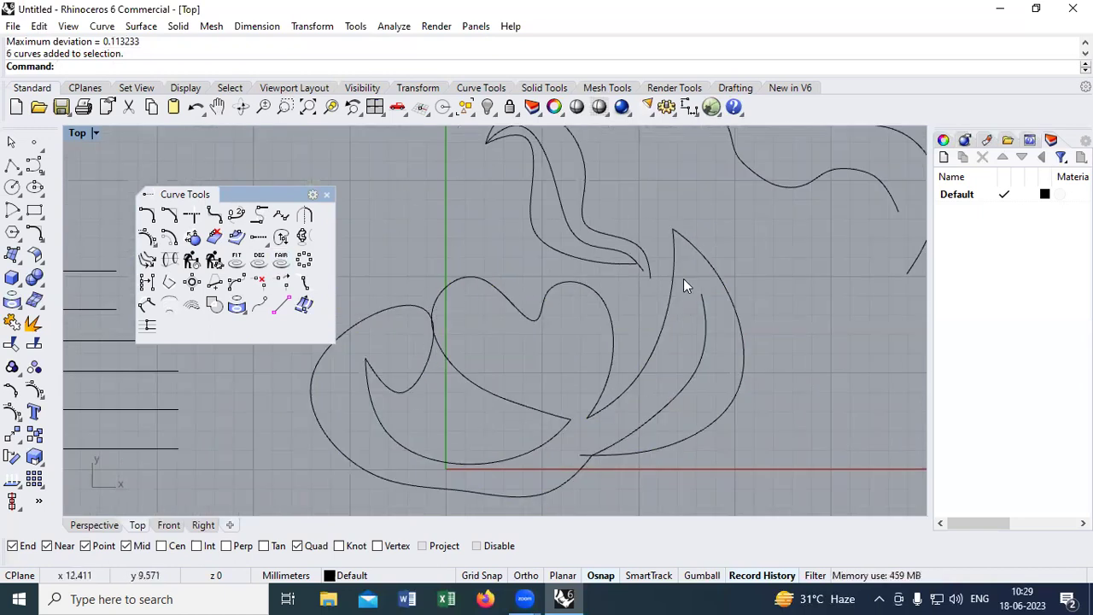
# Use Curve Boolean on the overlapping curves of the lower figure to create their combined outer outline, keeping the input curves
pyautogui.click(214, 305)
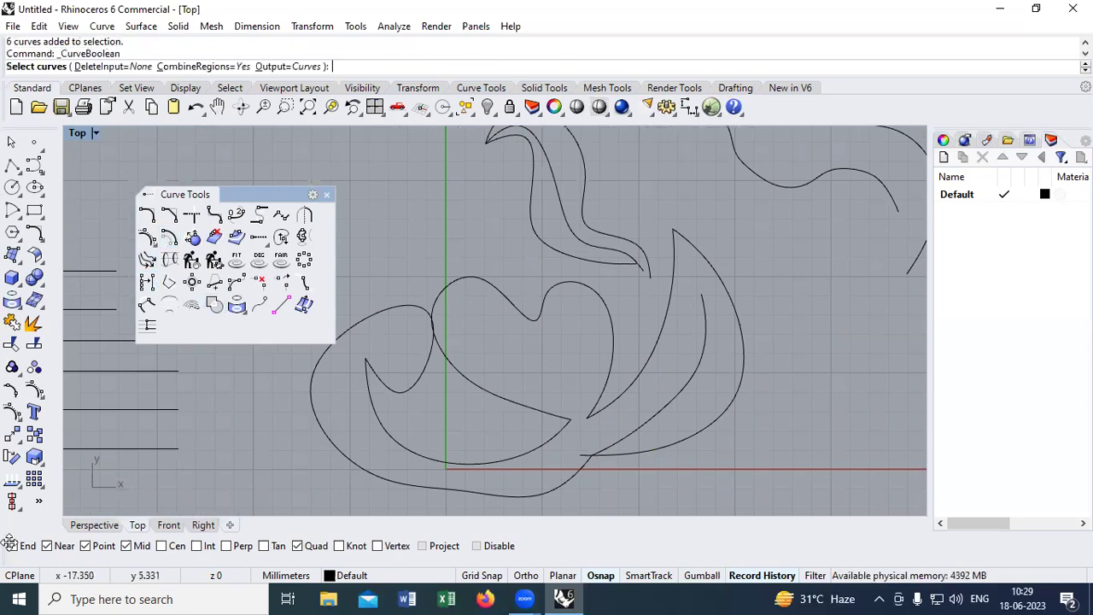
pyautogui.scroll(-3, 661, 381)
pyautogui.moveTo(456, 445); pyautogui.dragTo(454, 445)
pyautogui.press('Escape')
pyautogui.click(215, 305)
pyautogui.moveTo(387, 462); pyautogui.dragTo(386, 461)
pyautogui.press('Return')
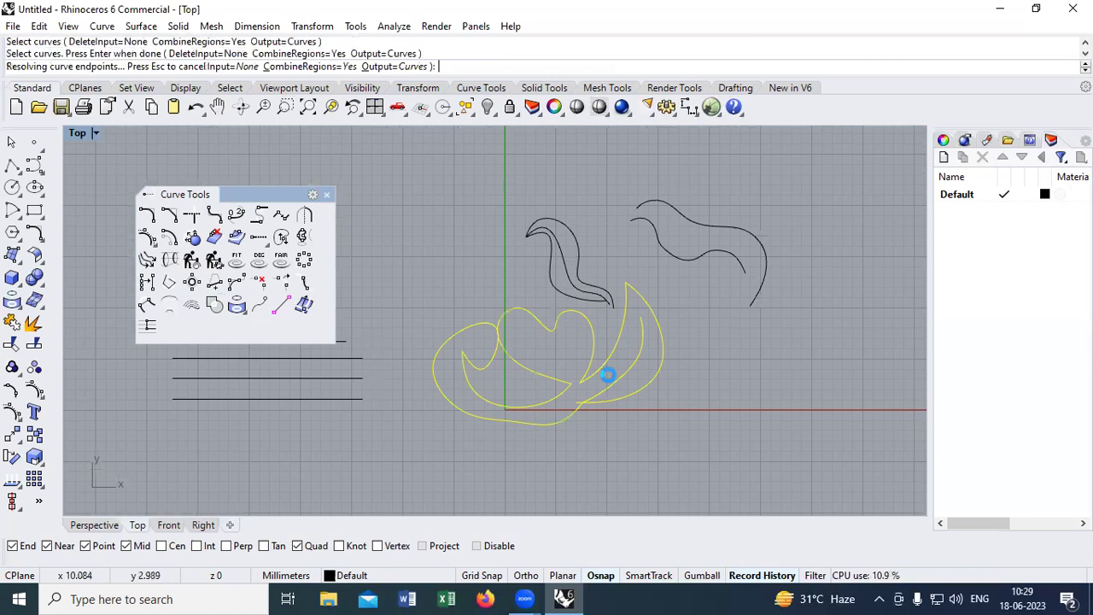
pyautogui.scroll(4, 670, 285)
pyautogui.click(679, 286)
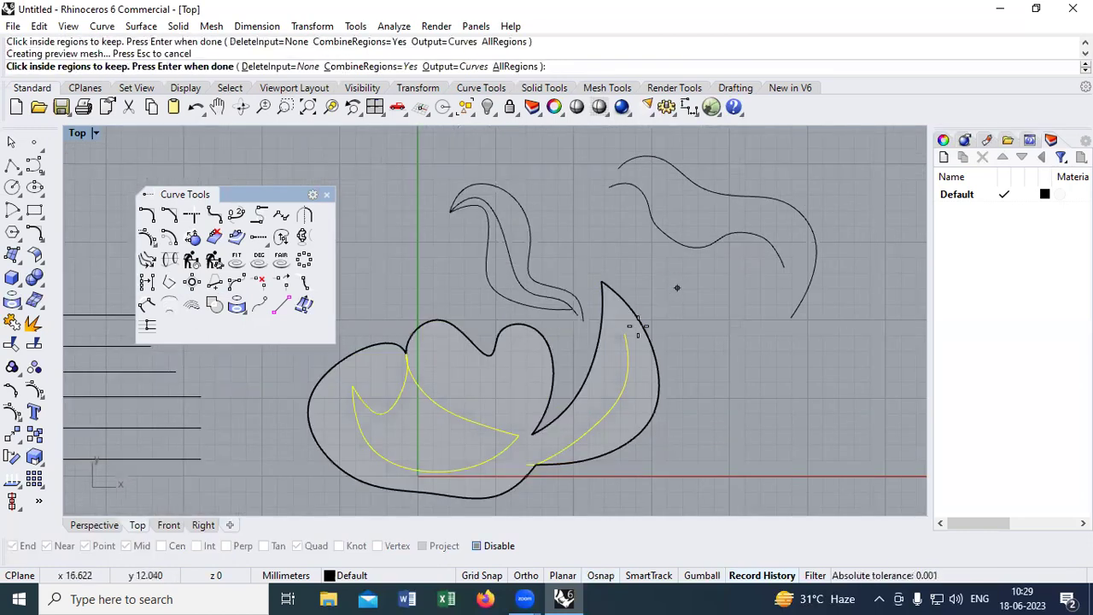
pyautogui.moveTo(540, 490); pyautogui.dragTo(559, 434, button='right')
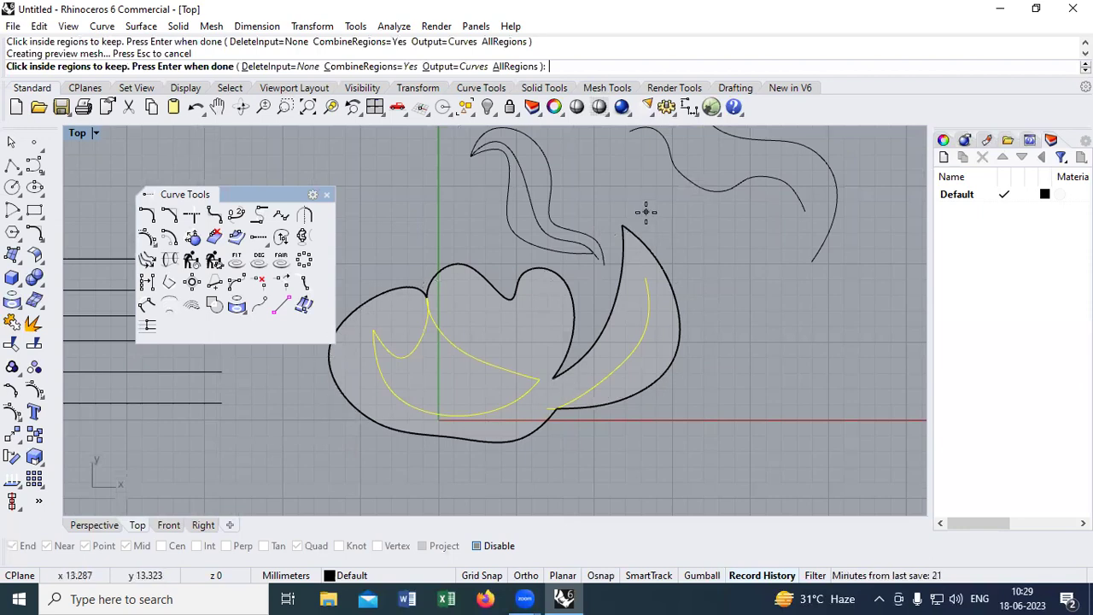
pyautogui.scroll(-3, 685, 300)
pyautogui.press('Return')
pyautogui.scroll(2, 685, 302)
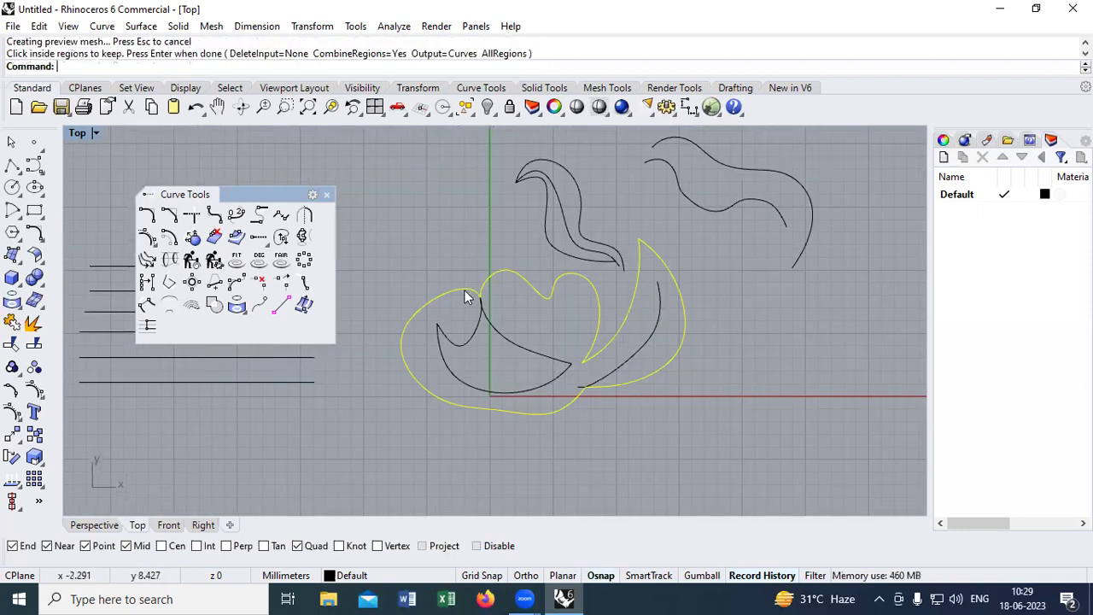
# Isolate the combined outline by locking it, hiding all other curves and unlocking it again
pyautogui.scroll(4, 466, 290)
pyautogui.click(510, 109)
pyautogui.hotkey('ctrl', 'a')
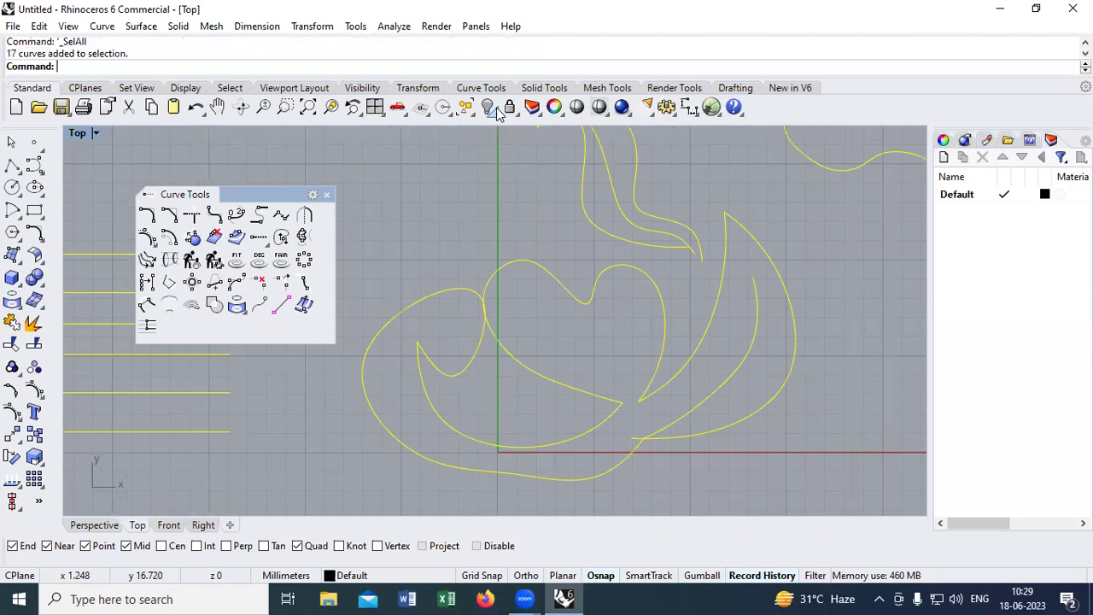
pyautogui.click(488, 106)
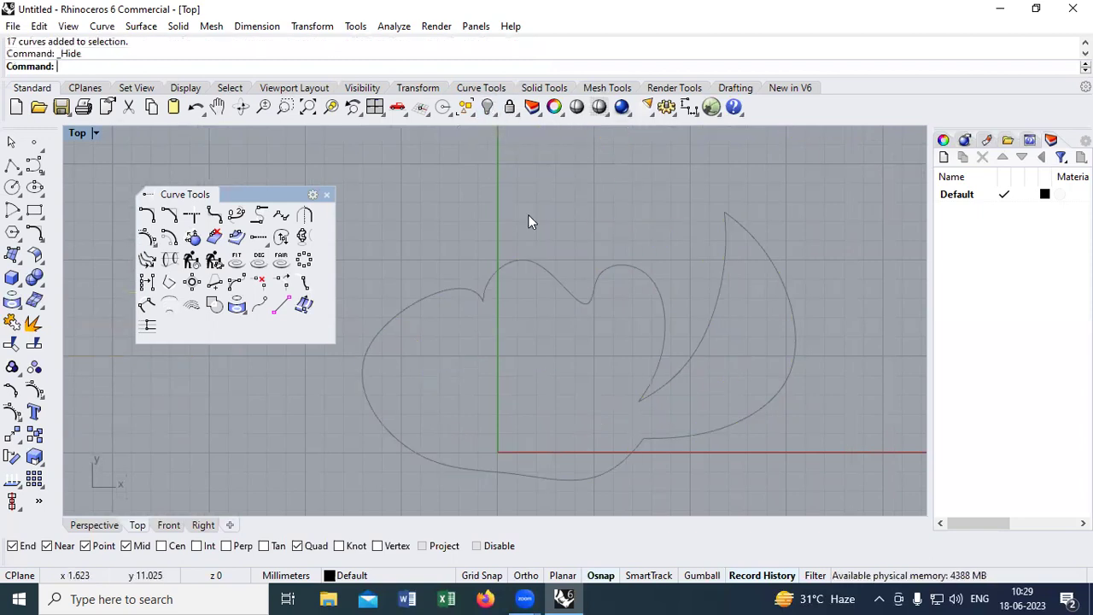
pyautogui.rightClick(511, 108)
# Examine the combined outline's shape and control points by selecting and deselecting it
pyautogui.click(503, 264)
pyautogui.scroll(-4, 504, 290)
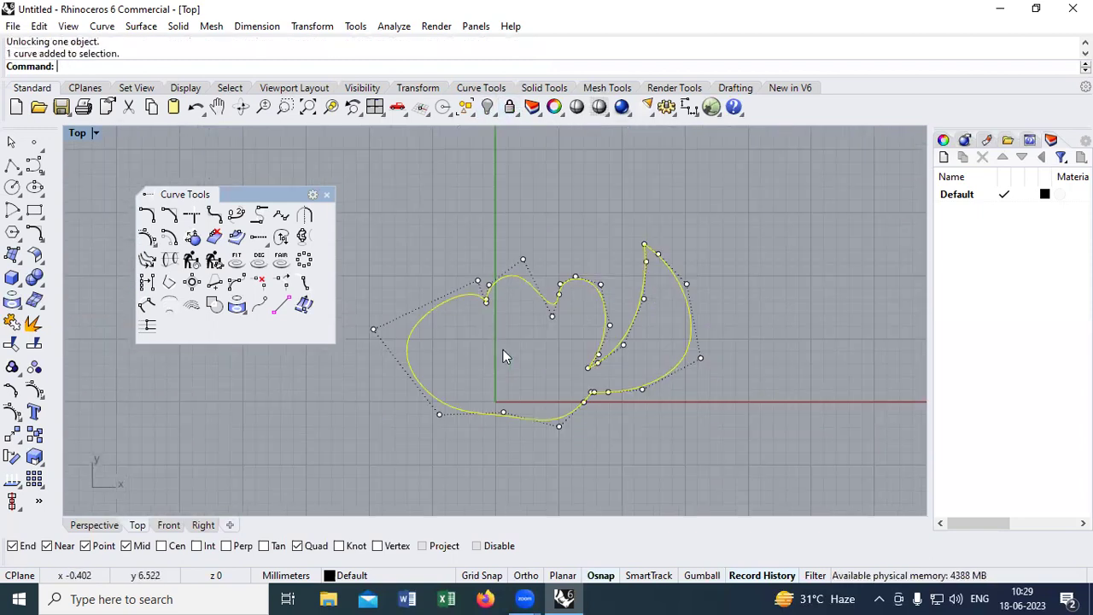
pyautogui.click(503, 349)
pyautogui.scroll(-2, 502, 346)
pyautogui.scroll(2, 491, 296)
pyautogui.scroll(2, 490, 297)
pyautogui.click(490, 297)
pyautogui.click(495, 342)
pyautogui.click(489, 293)
pyautogui.click(508, 348)
pyautogui.press('Escape')
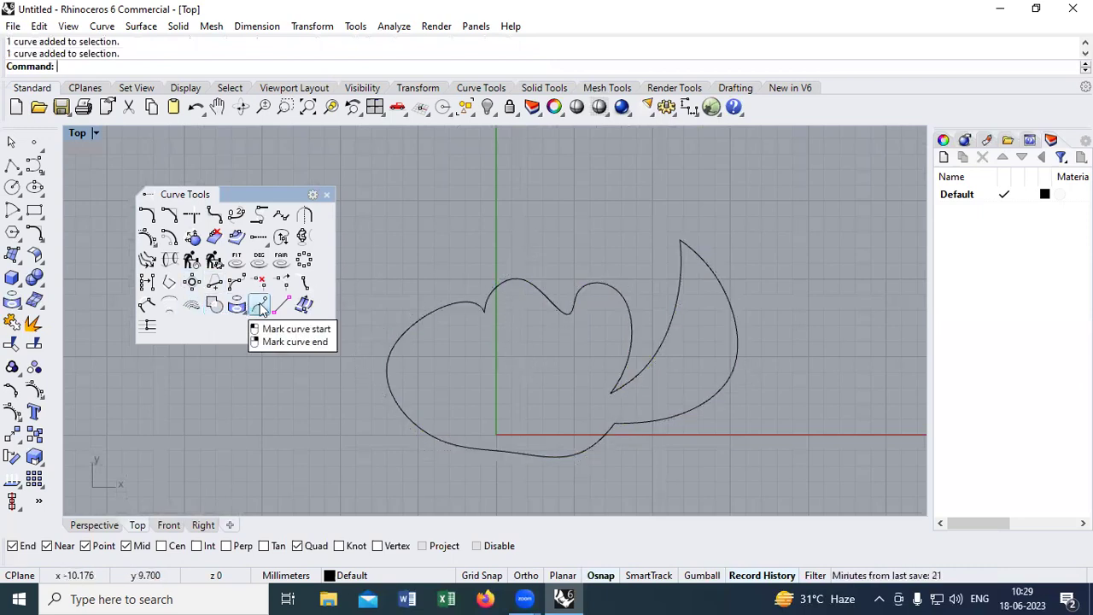
pyautogui.scroll(-1, 430, 284)
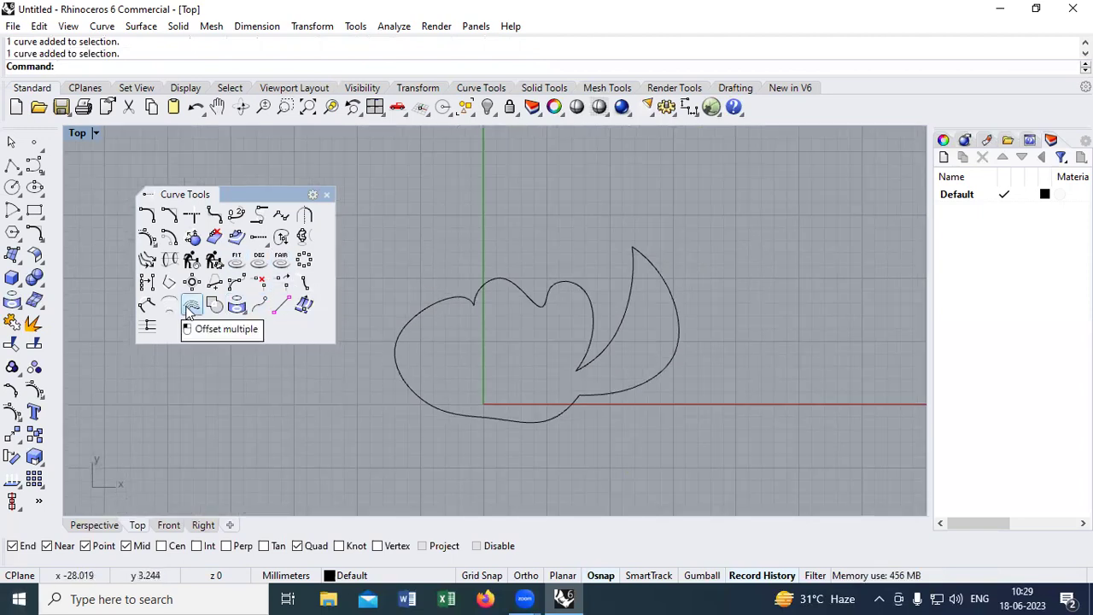
pyautogui.moveTo(515, 339); pyautogui.dragTo(592, 342, button='right')
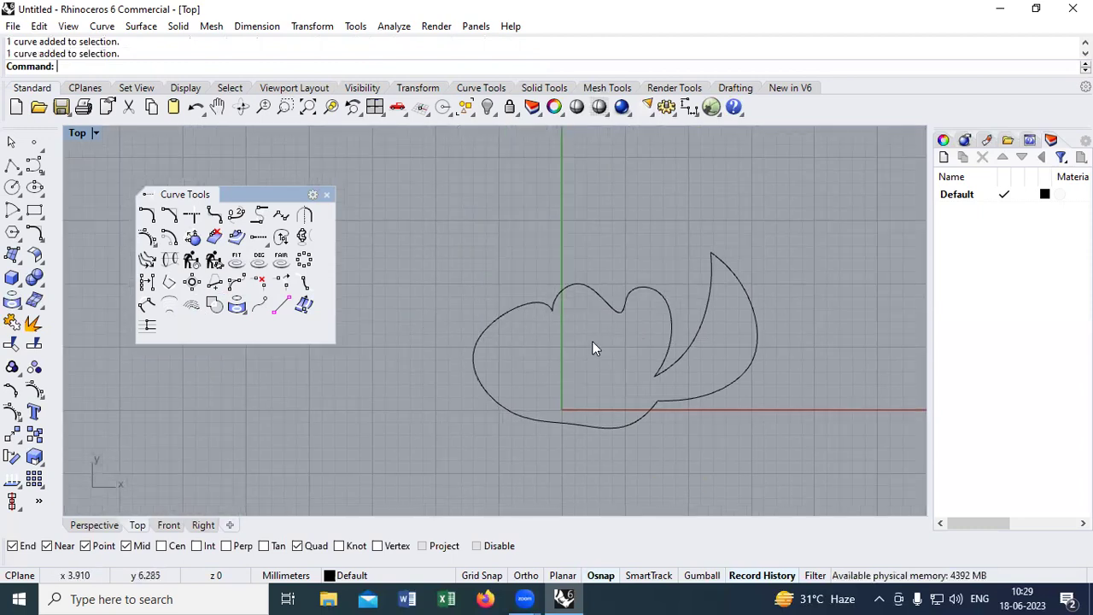
# Undo the last hide and lock operations to bring the hidden curves back
pyautogui.hotkey('ctrl', 'z')
pyautogui.moveTo(426, 351); pyautogui.dragTo(542, 325, button='right')
pyautogui.hotkey('ctrl', 'z')
pyautogui.hotkey('ctrl', 'z')
pyautogui.hotkey('ctrl', 'z')
# Delete all the parallel horizontal lines except the uppermost one
pyautogui.moveTo(586, 392); pyautogui.dragTo(682, 471, button='right')
pyautogui.moveTo(603, 453); pyautogui.dragTo(437, 347)
pyautogui.press('Delete')
# Offset the remaining horizontal line upward with Offset Multiple, using a distance of 1 and an offset count of 10
pyautogui.click(171, 313)
pyautogui.click(538, 331)
pyautogui.press('Return')
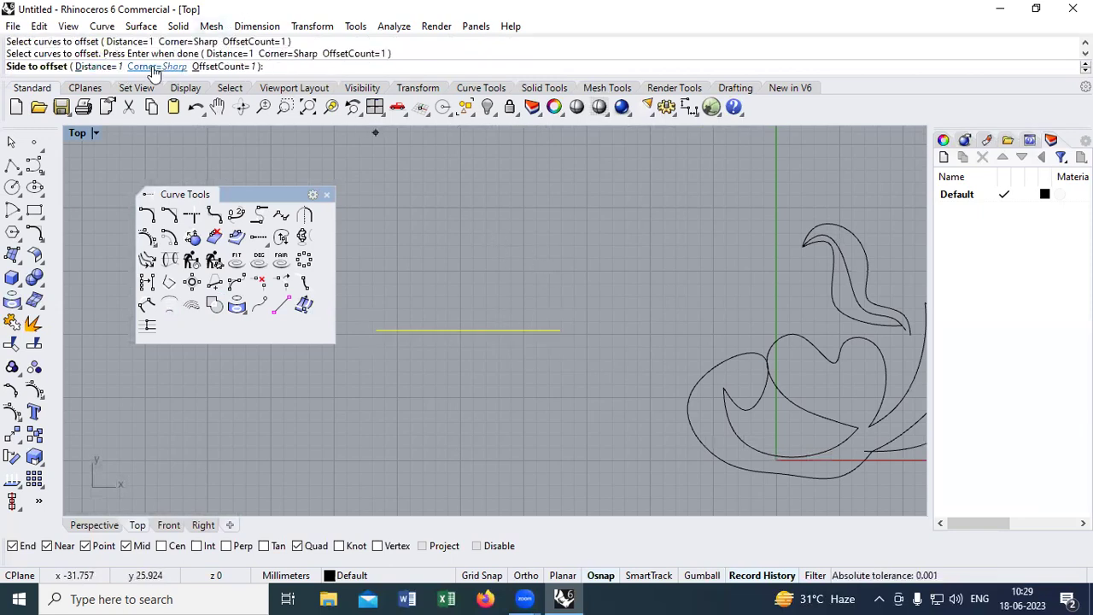
pyautogui.click(217, 67)
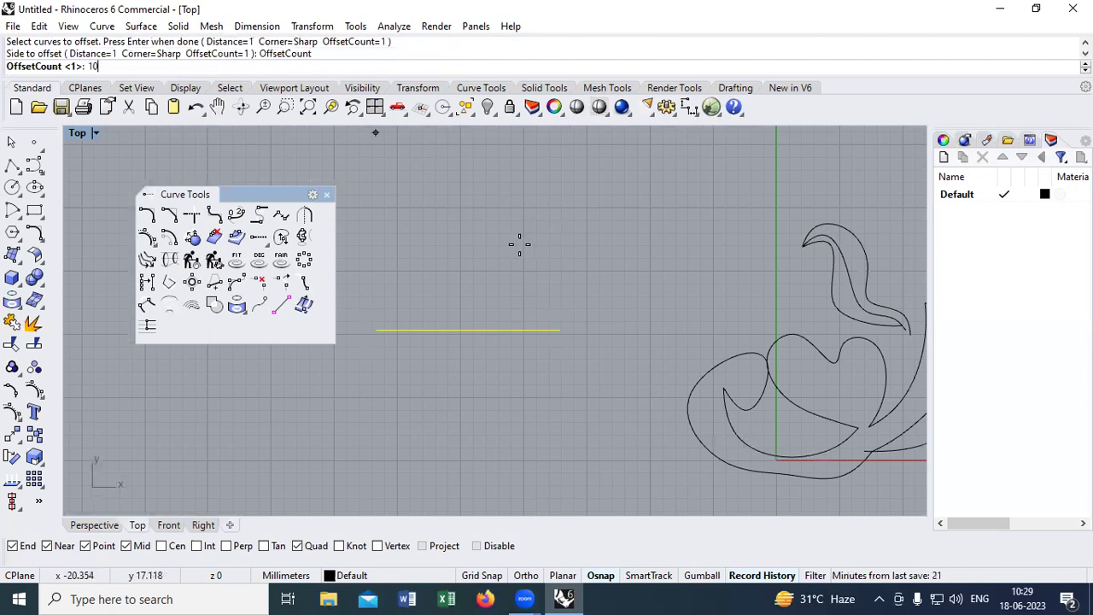
pyautogui.write('10')
pyautogui.press('Return')
pyautogui.scroll(-2, 476, 325)
pyautogui.click(510, 296)
# Measure the spacing between the two lowest offset lines
pyautogui.press('Return')
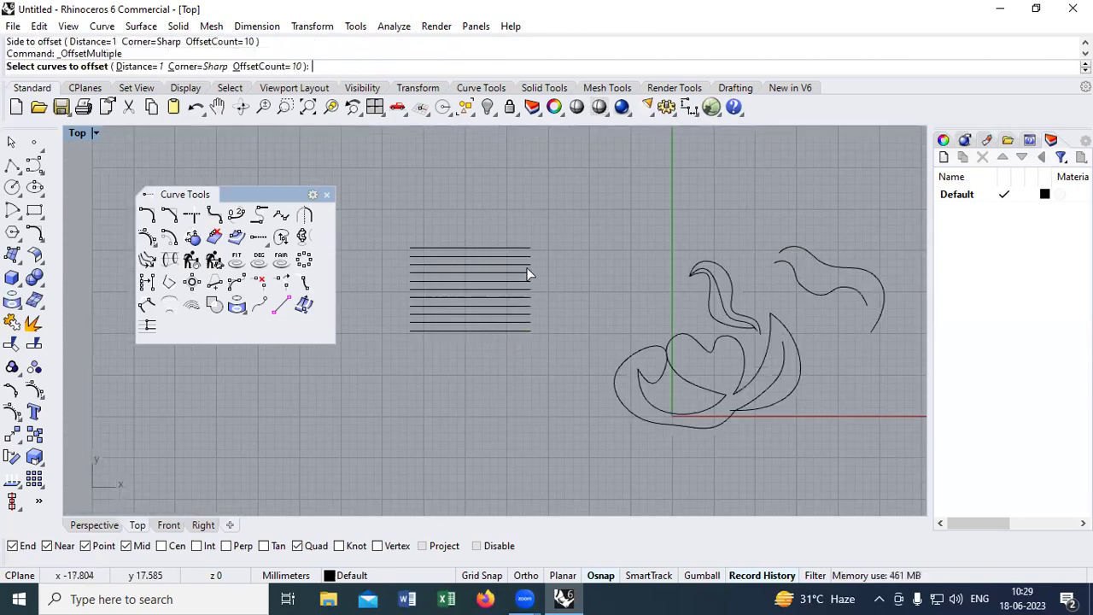
pyautogui.scroll(1, 483, 299)
pyautogui.moveTo(502, 332); pyautogui.dragTo(495, 347)
pyautogui.scroll(6, 515, 310)
pyautogui.write('da')
pyautogui.press('Return')
pyautogui.click(572, 364)
pyautogui.press('Escape')
pyautogui.moveTo(573, 368); pyautogui.dragTo(591, 390, button='right')
pyautogui.write('da')
pyautogui.press('Return')
pyautogui.click(587, 385)
pyautogui.click(587, 365)
pyautogui.press('Escape')
# Count the offset copies above the original line by selecting them one after another and in groups
pyautogui.click(577, 191)
pyautogui.click(580, 209)
pyautogui.click(580, 231)
pyautogui.click(580, 248)
pyautogui.click(580, 268)
pyautogui.click(578, 287)
pyautogui.click(578, 306)
pyautogui.click(577, 324)
pyautogui.click(576, 344)
pyautogui.click(574, 364)
pyautogui.click(619, 196)
pyautogui.moveTo(557, 261); pyautogui.dragTo(560, 261)
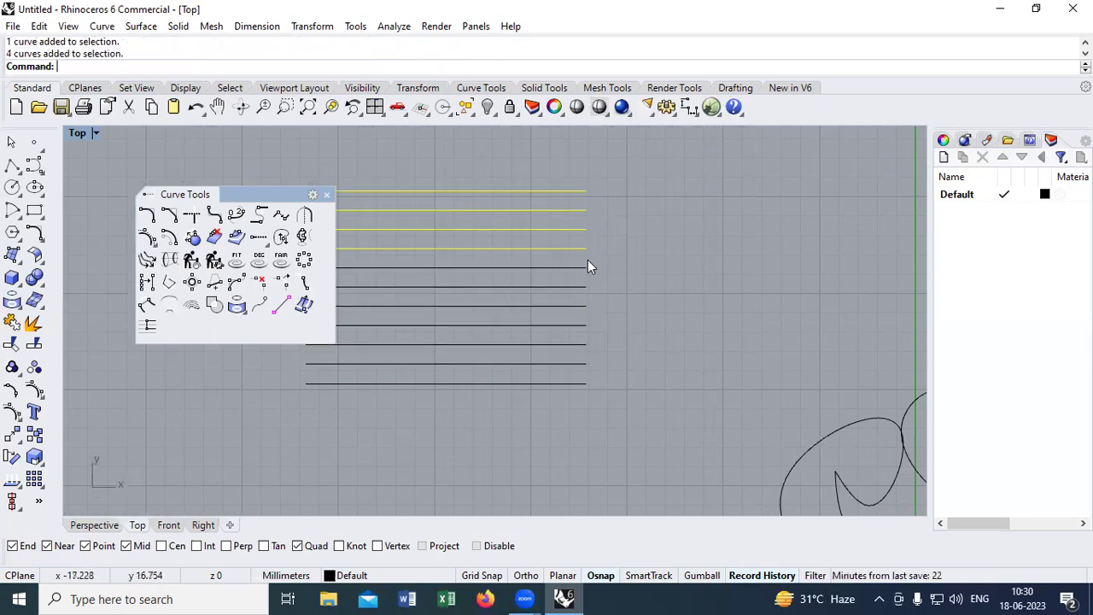
pyautogui.keyDown('shift'); pyautogui.moveTo(555, 328); pyautogui.dragTo(553, 327); pyautogui.keyUp('shift')
pyautogui.keyDown('shift'); pyautogui.click(573, 268); pyautogui.keyUp('shift')
pyautogui.keyDown('shift'); pyautogui.moveTo(571, 366); pyautogui.dragTo(572, 368); pyautogui.keyUp('shift')
pyautogui.keyDown('shift'); pyautogui.click(575, 382); pyautogui.keyUp('shift')
pyautogui.click(522, 410)
# Delete every curve in the drawing except the lowest horizontal line
pyautogui.hotkey('ctrl', 'a')
pyautogui.keyDown('ctrl'); pyautogui.click(526, 385); pyautogui.keyUp('ctrl')
pyautogui.scroll(-4, 484, 352)
pyautogui.scroll(-1, 484, 361)
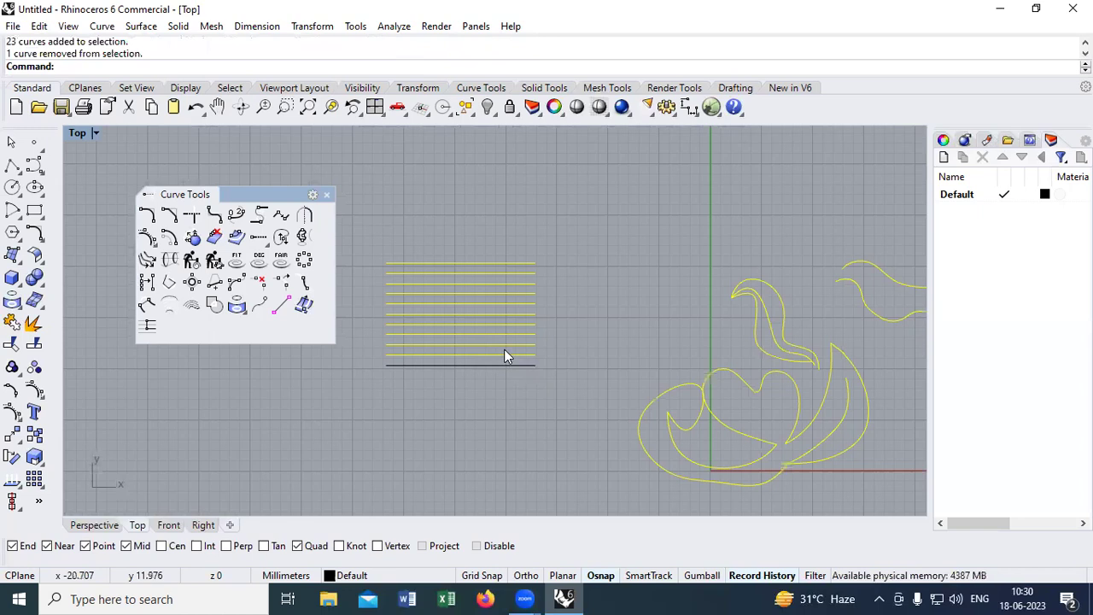
pyautogui.press('Delete')
# Offset the horizontal line upward with Offset Multiple, using an offset count of 6 and a distance of 1
pyautogui.click(193, 305)
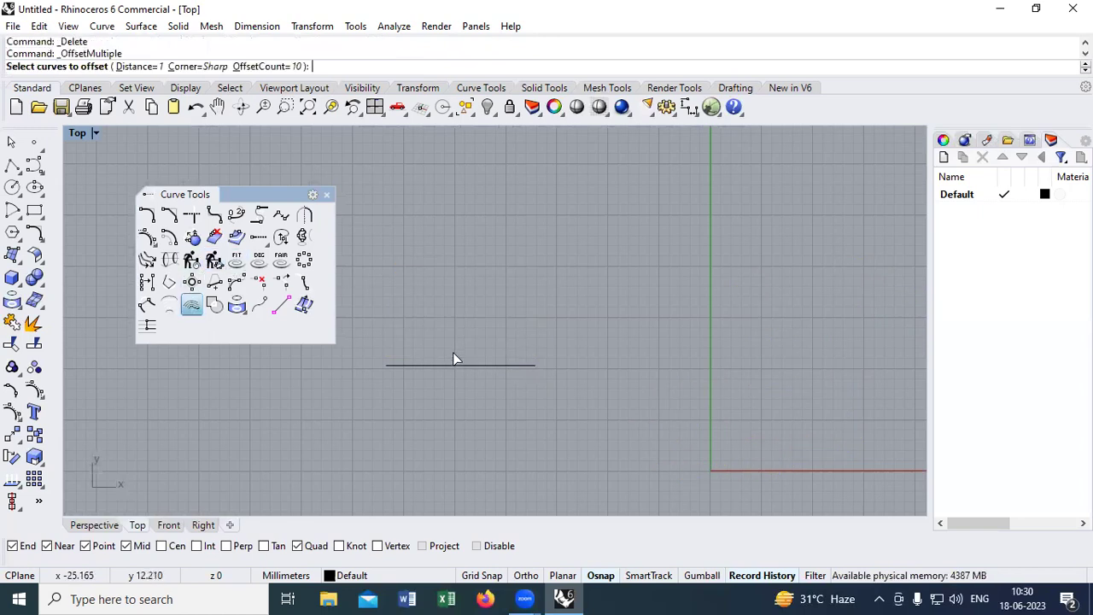
pyautogui.click(453, 362)
pyautogui.press('Return')
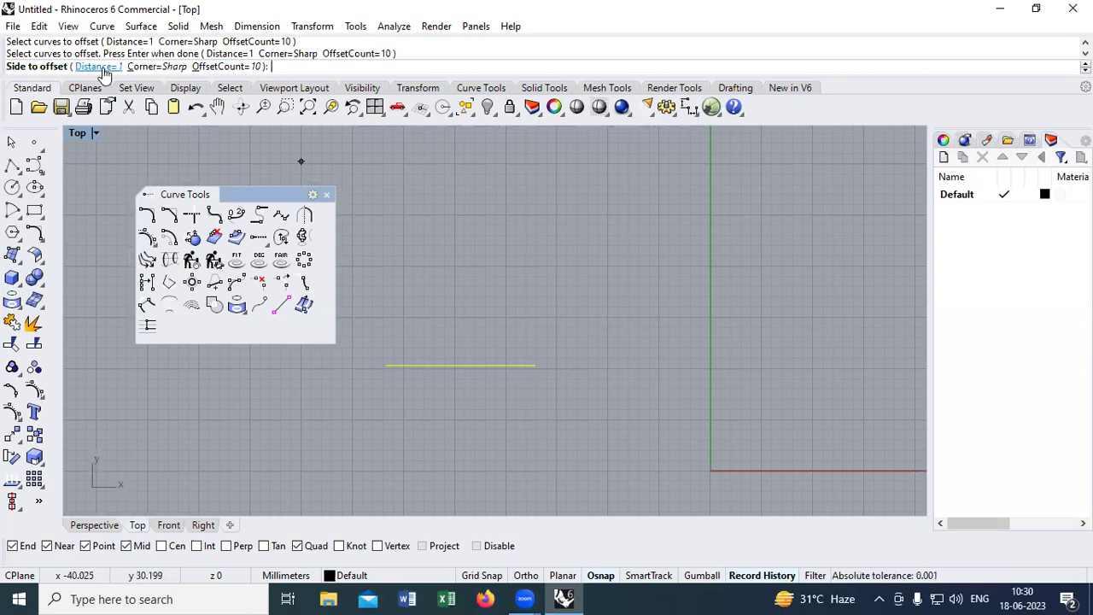
pyautogui.click(241, 68)
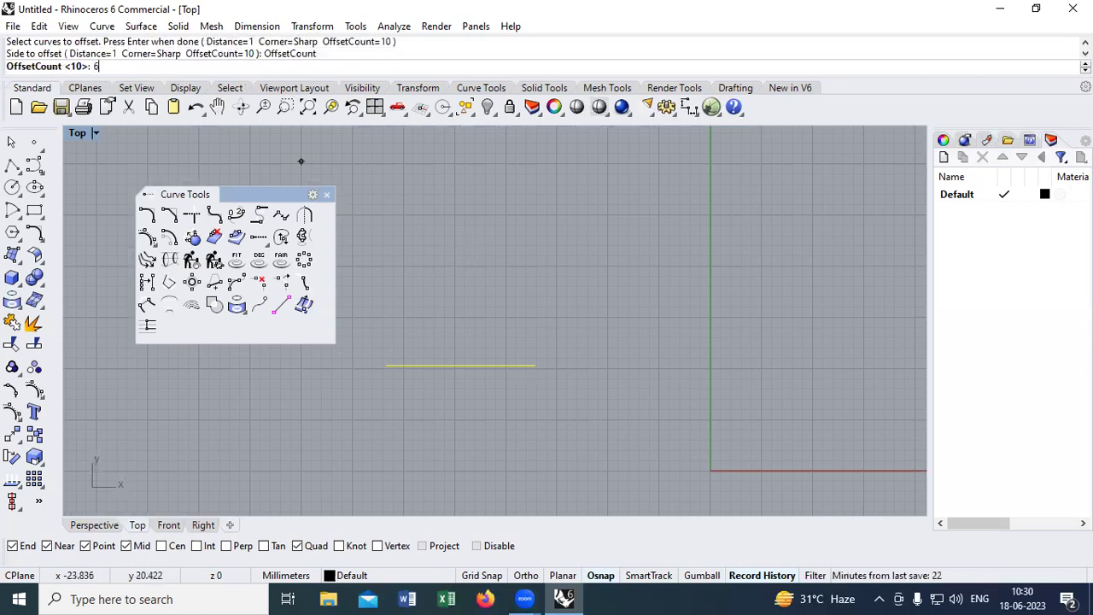
pyautogui.write('6')
pyautogui.press('Return')
pyautogui.press('Escape')
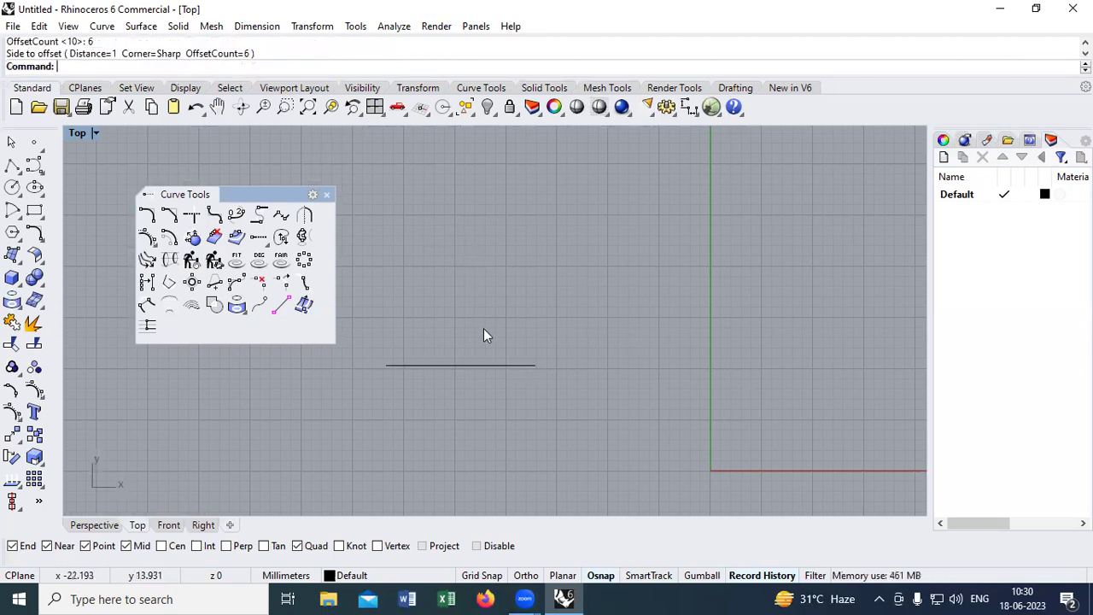
pyautogui.click(493, 365)
pyautogui.press('Return')
pyautogui.click(517, 311)
# Count the offset copies above the original line by selecting them in groups of three and then all lines together
pyautogui.scroll(2, 615, 344)
pyautogui.hotkey('ctrl', 'a')
pyautogui.moveTo(565, 247); pyautogui.dragTo(493, 328)
pyautogui.moveTo(571, 331); pyautogui.dragTo(506, 386)
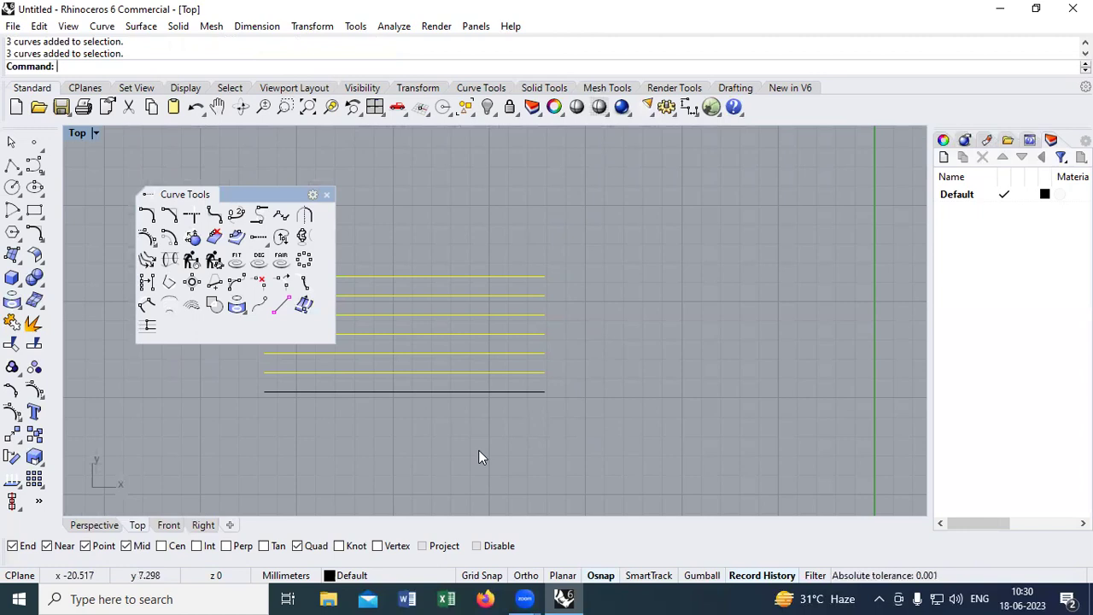
pyautogui.scroll(-5, 511, 442)
pyautogui.press('Escape')
pyautogui.moveTo(600, 323); pyautogui.dragTo(607, 228, button='right')
pyautogui.moveTo(607, 227); pyautogui.dragTo(403, 405)
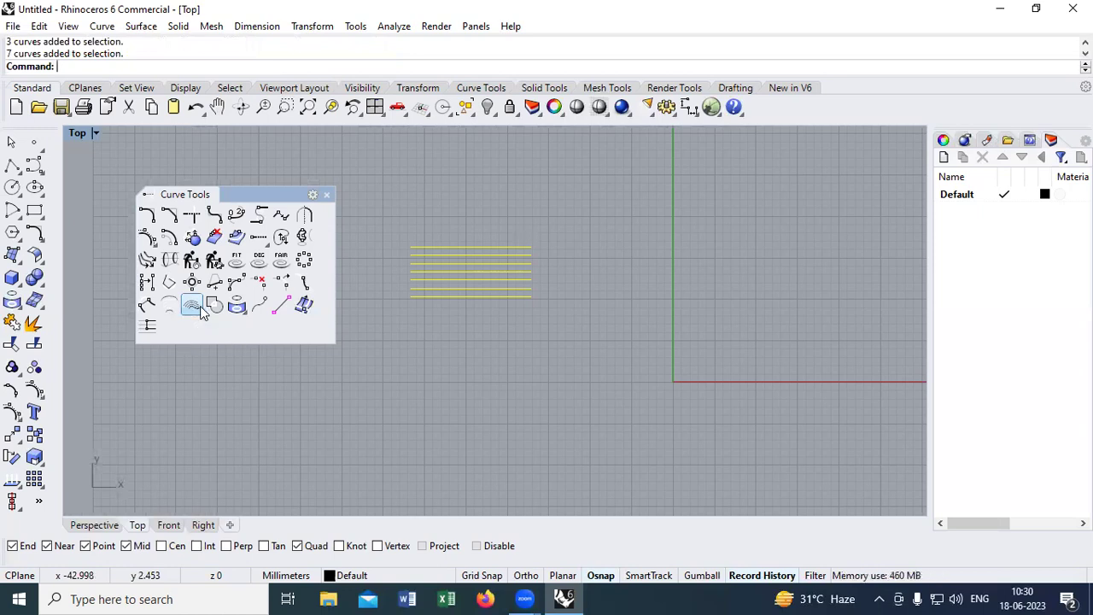
pyautogui.click(661, 270)
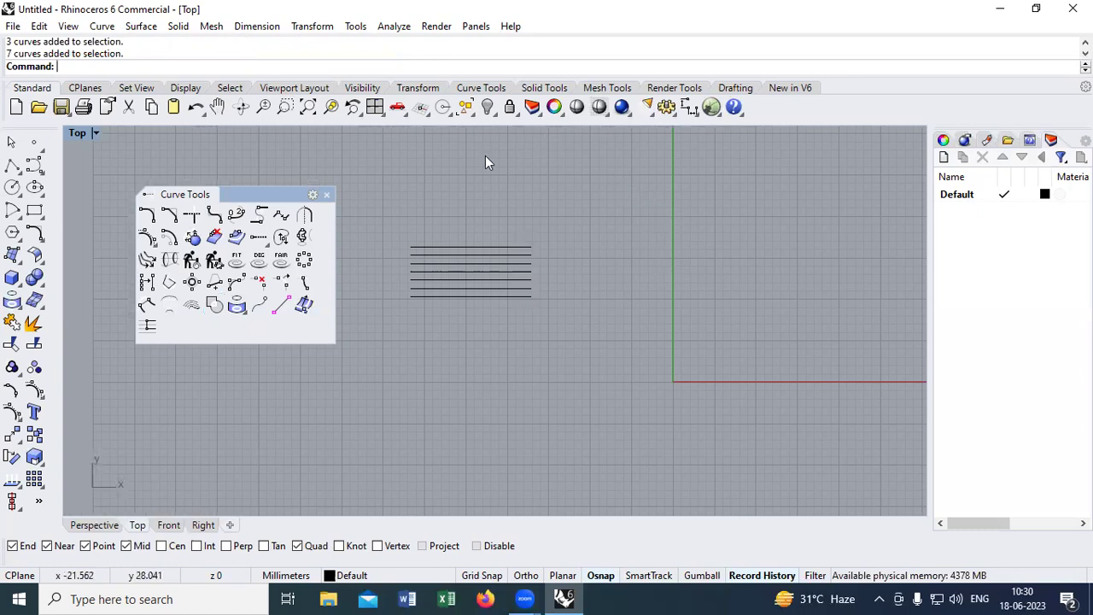
# Close the floating Curve Tools palette and select all the horizontal lines
pyautogui.click(327, 195)
pyautogui.moveTo(466, 181); pyautogui.dragTo(444, 223, button='right')
pyautogui.moveTo(519, 247); pyautogui.dragTo(335, 406)
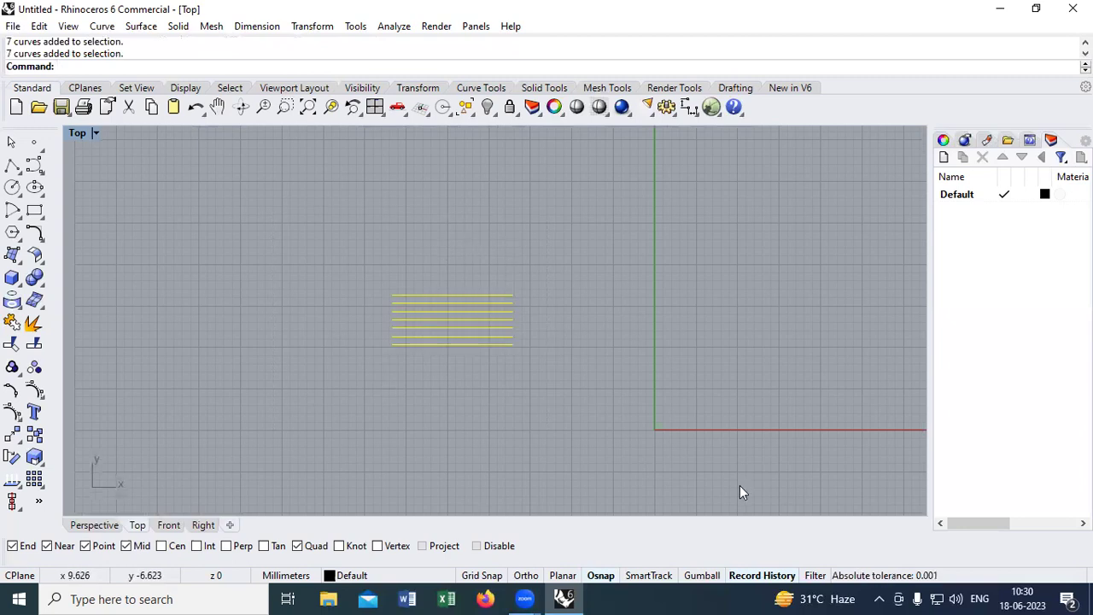
pyautogui.moveTo(661, 304); pyautogui.dragTo(597, 281, button='right')
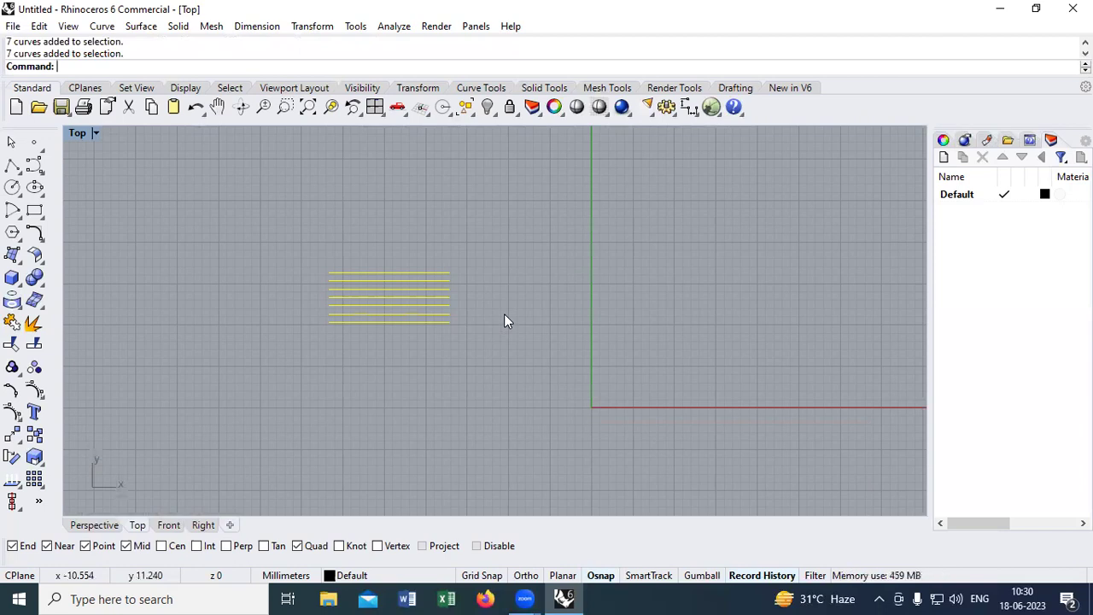
# Hide all the horizontal lines and show them again, repeating the hide and show cycle
pyautogui.moveTo(487, 229); pyautogui.dragTo(337, 413)
pyautogui.click(488, 106)
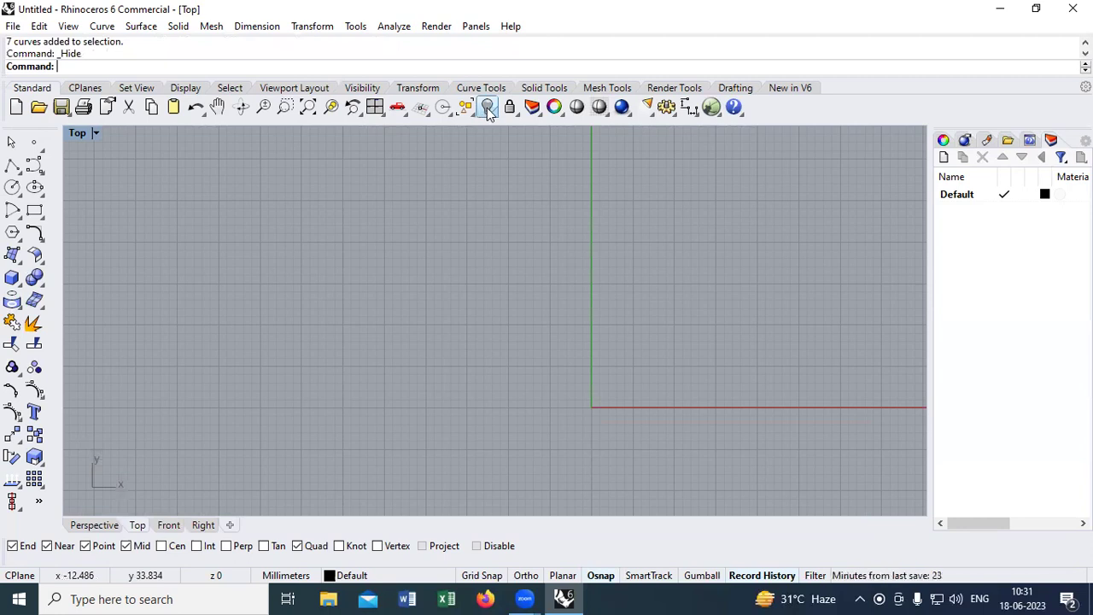
pyautogui.rightClick(487, 108)
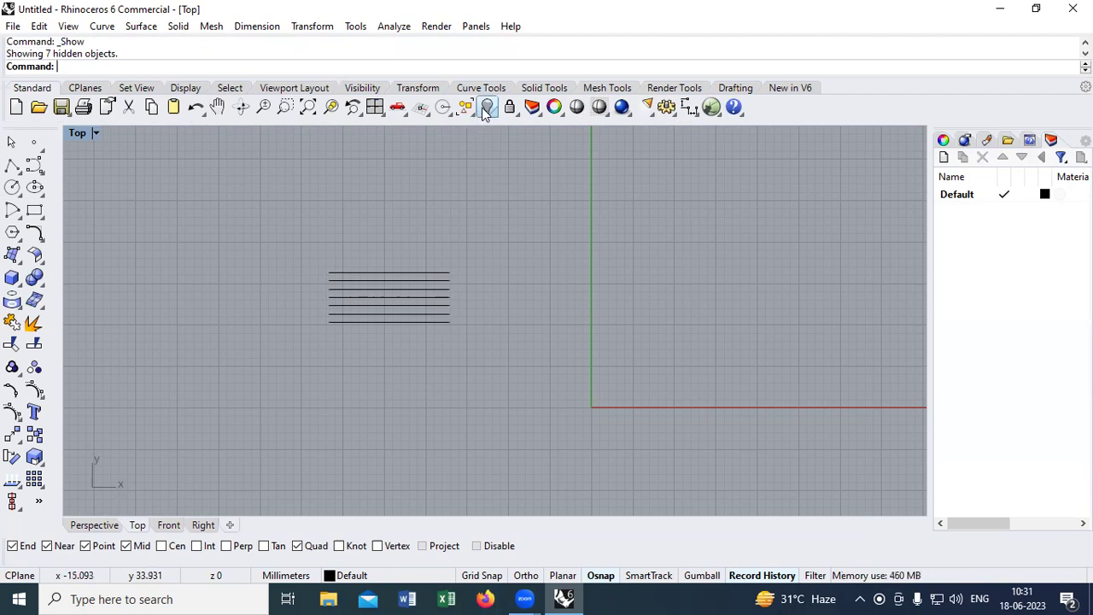
pyautogui.click(488, 107)
pyautogui.rightClick(488, 107)
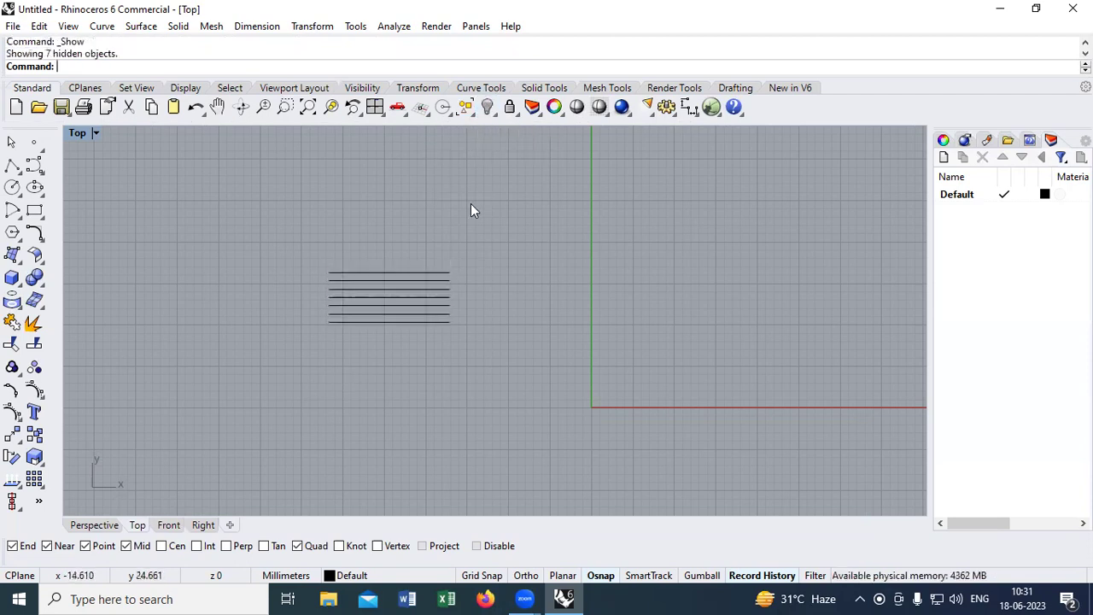
pyautogui.moveTo(471, 203); pyautogui.dragTo(326, 416)
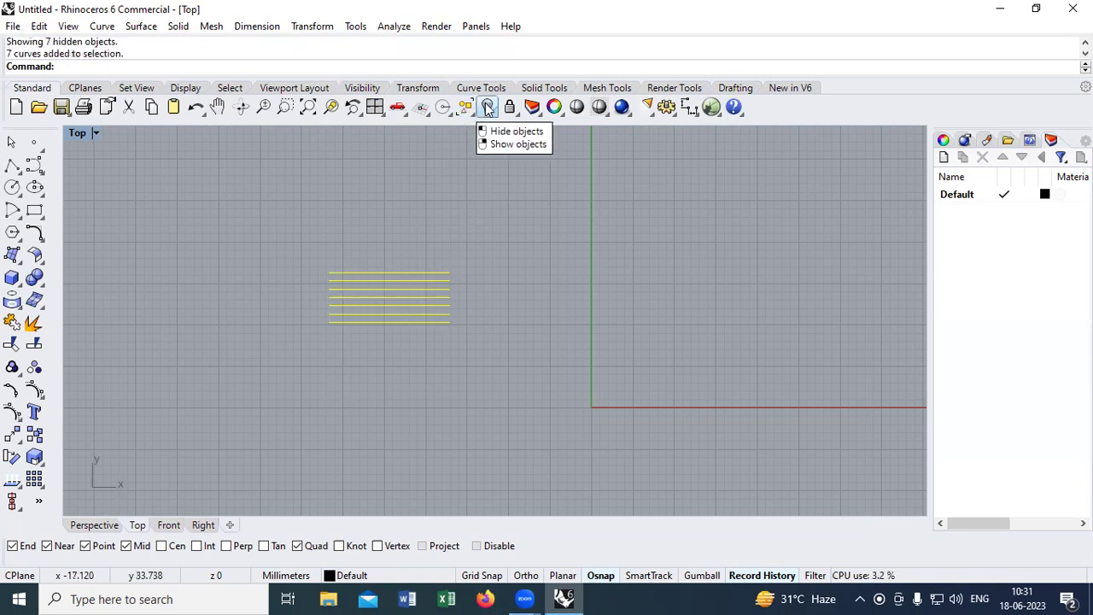
pyautogui.moveTo(458, 213); pyautogui.dragTo(376, 350)
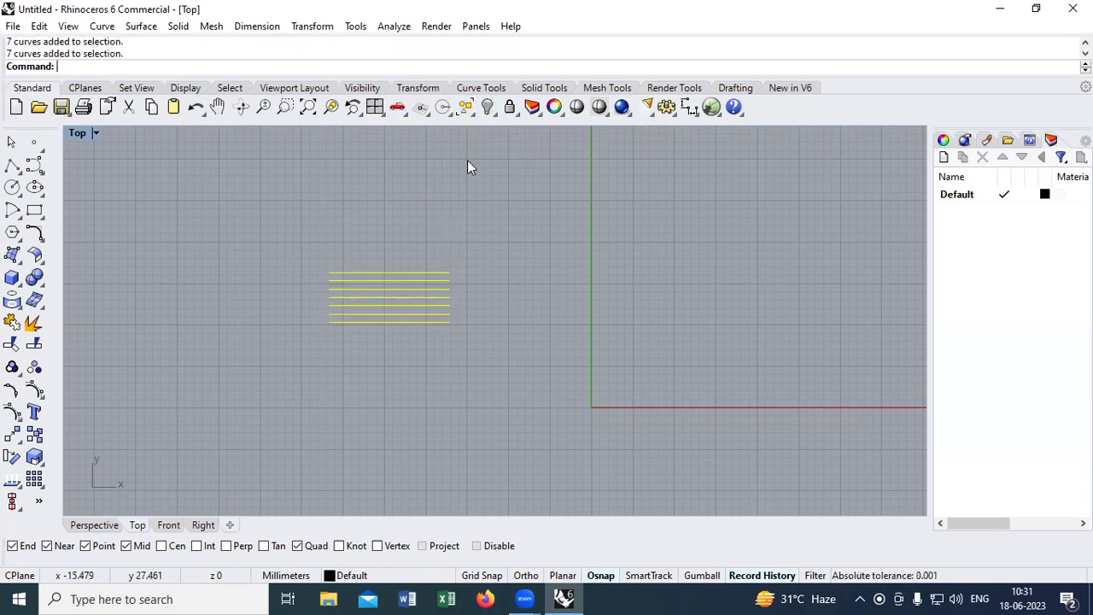
pyautogui.click(487, 108)
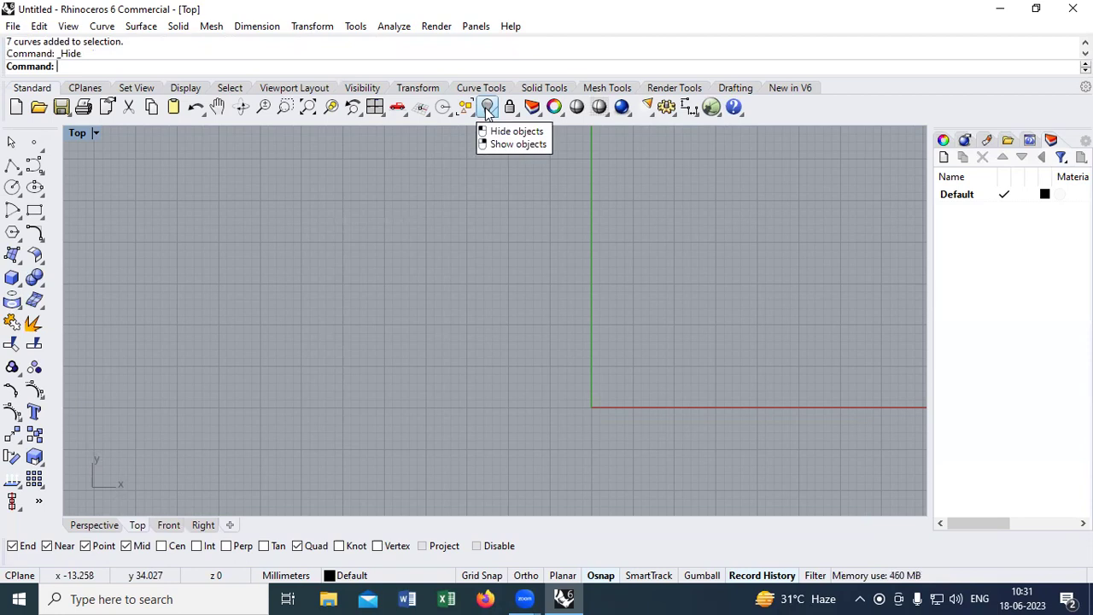
pyautogui.rightClick(488, 108)
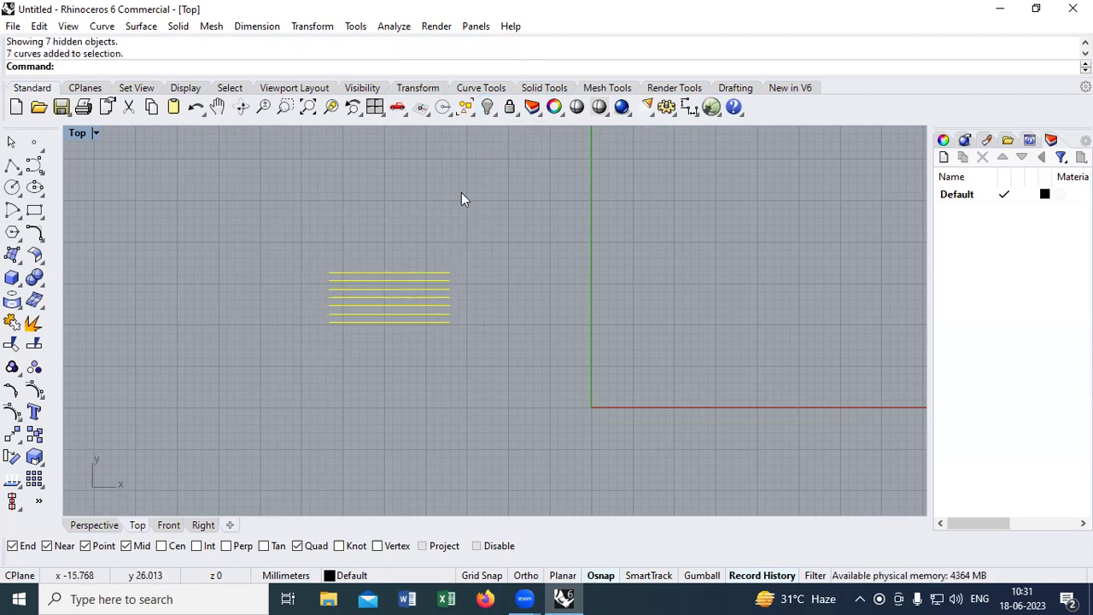
# Lock all the horizontal lines and unlock them again, testing the selection on several individual lines
pyautogui.click(510, 108)
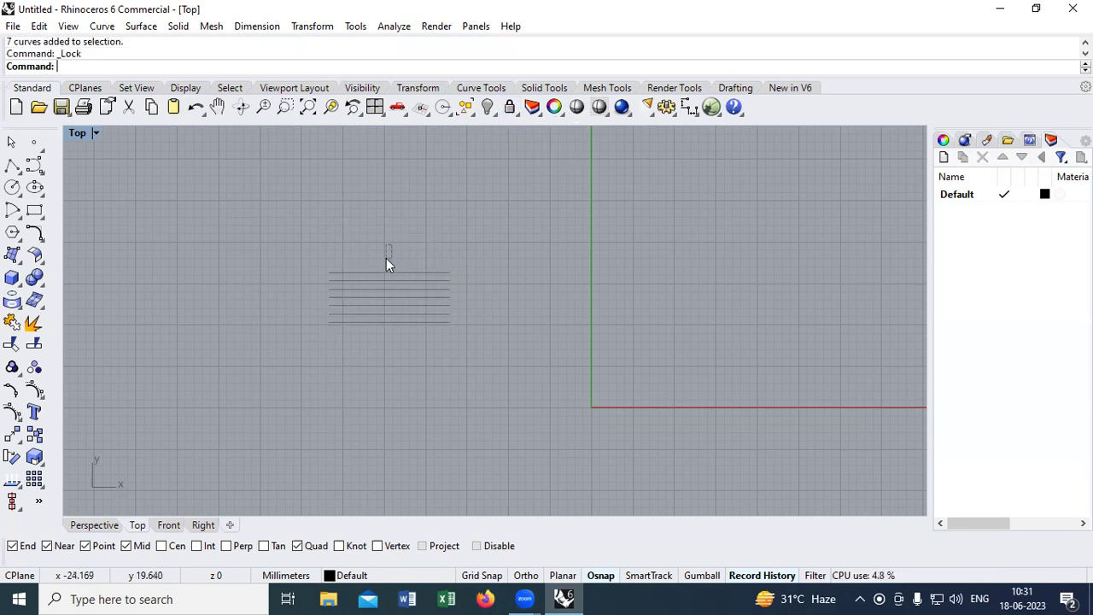
pyautogui.rightClick(510, 111)
pyautogui.click(434, 306)
pyautogui.click(429, 299)
pyautogui.click(432, 281)
pyautogui.click(430, 313)
pyautogui.click(615, 243)
pyautogui.moveTo(635, 255); pyautogui.dragTo(655, 272, button='right')
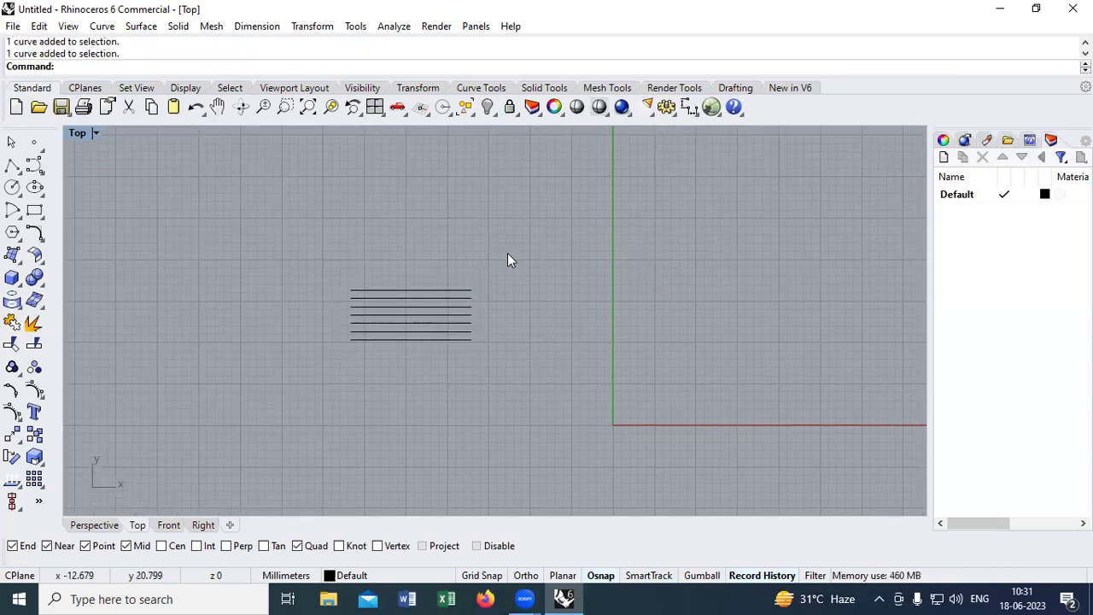